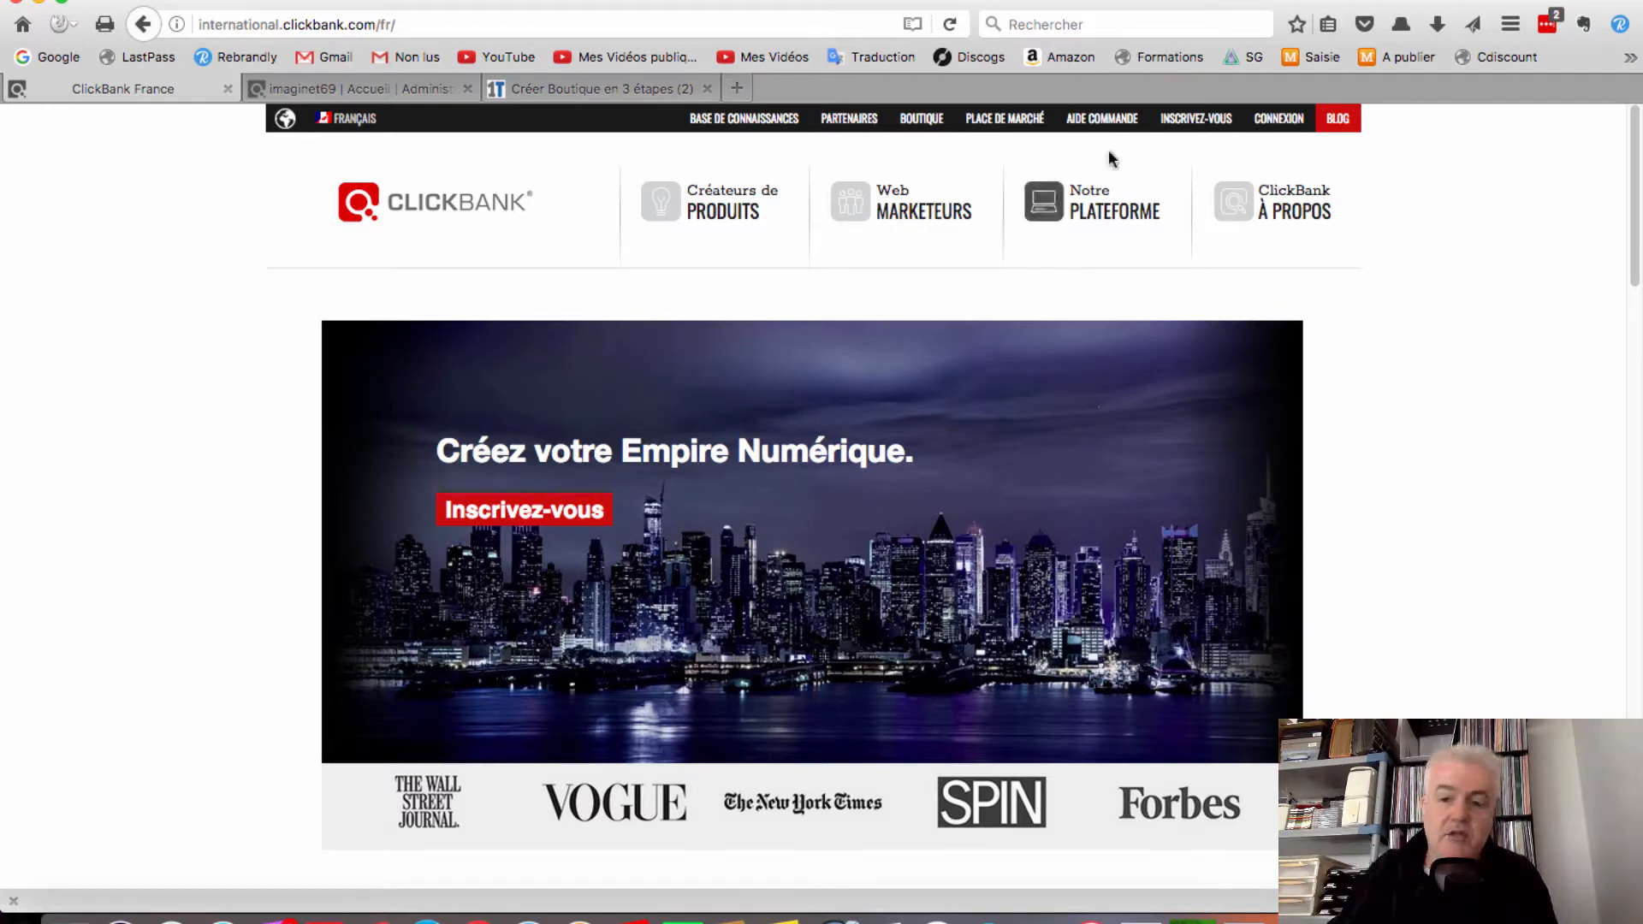
Open the INSCRIVEZ-VOUS account sign-up form and scroll through its fields
click(1183, 117)
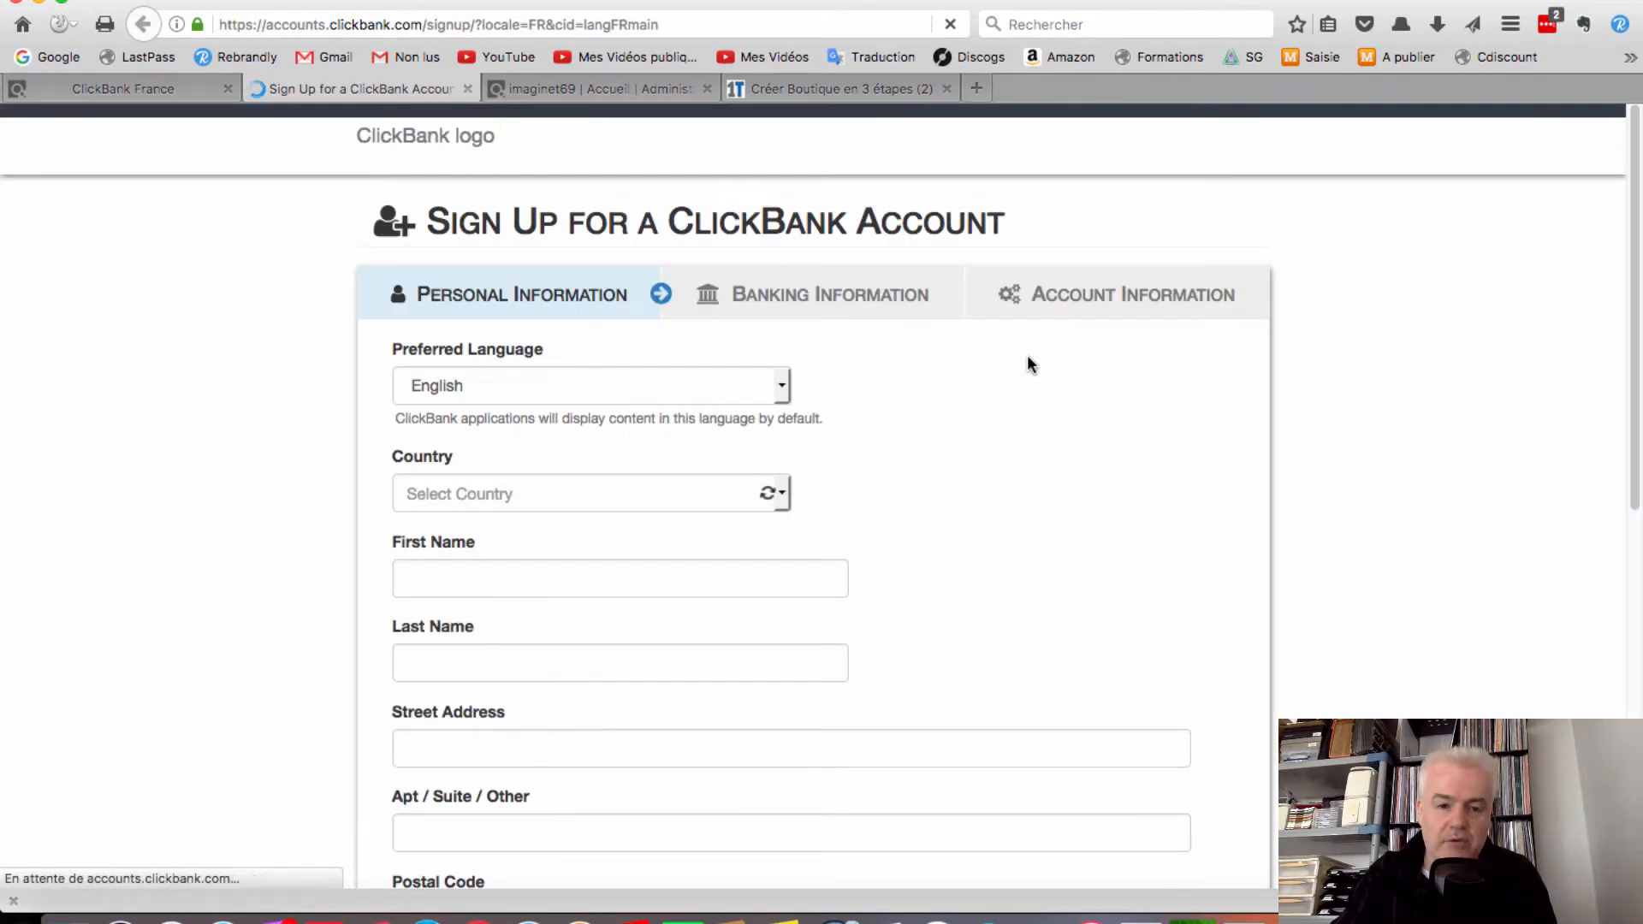
scroll(946, 435, down, 5)
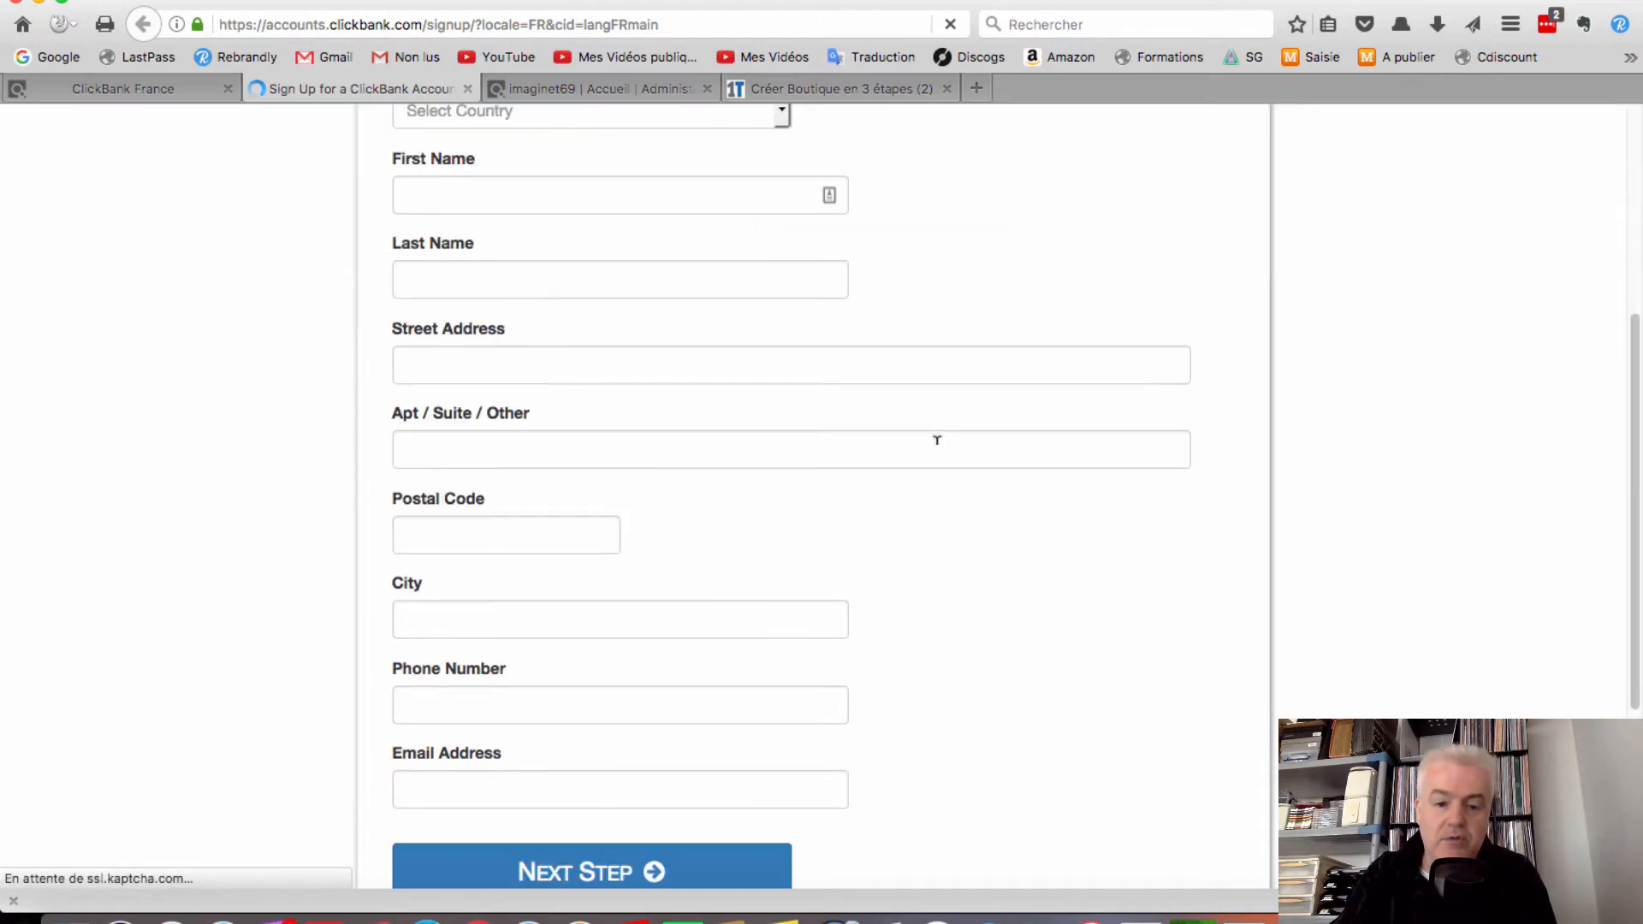
scroll(930, 455, up, 5)
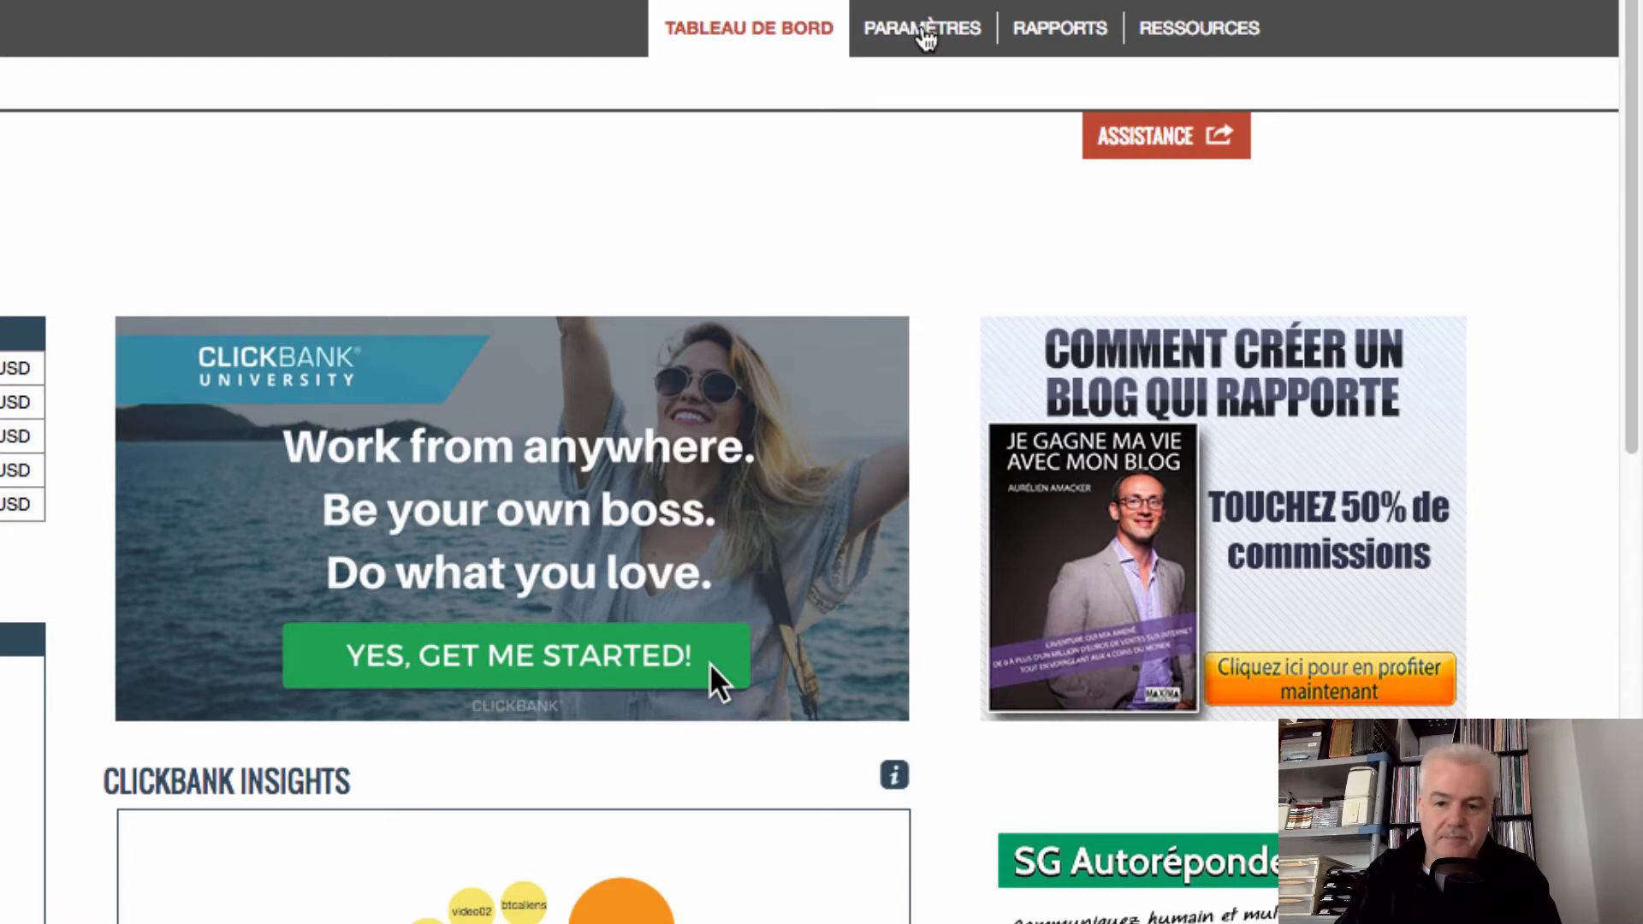
Go to PARAMÈTRES > Mes produits and review the 11 products' thank-you URLs, prices and statuses
click(925, 32)
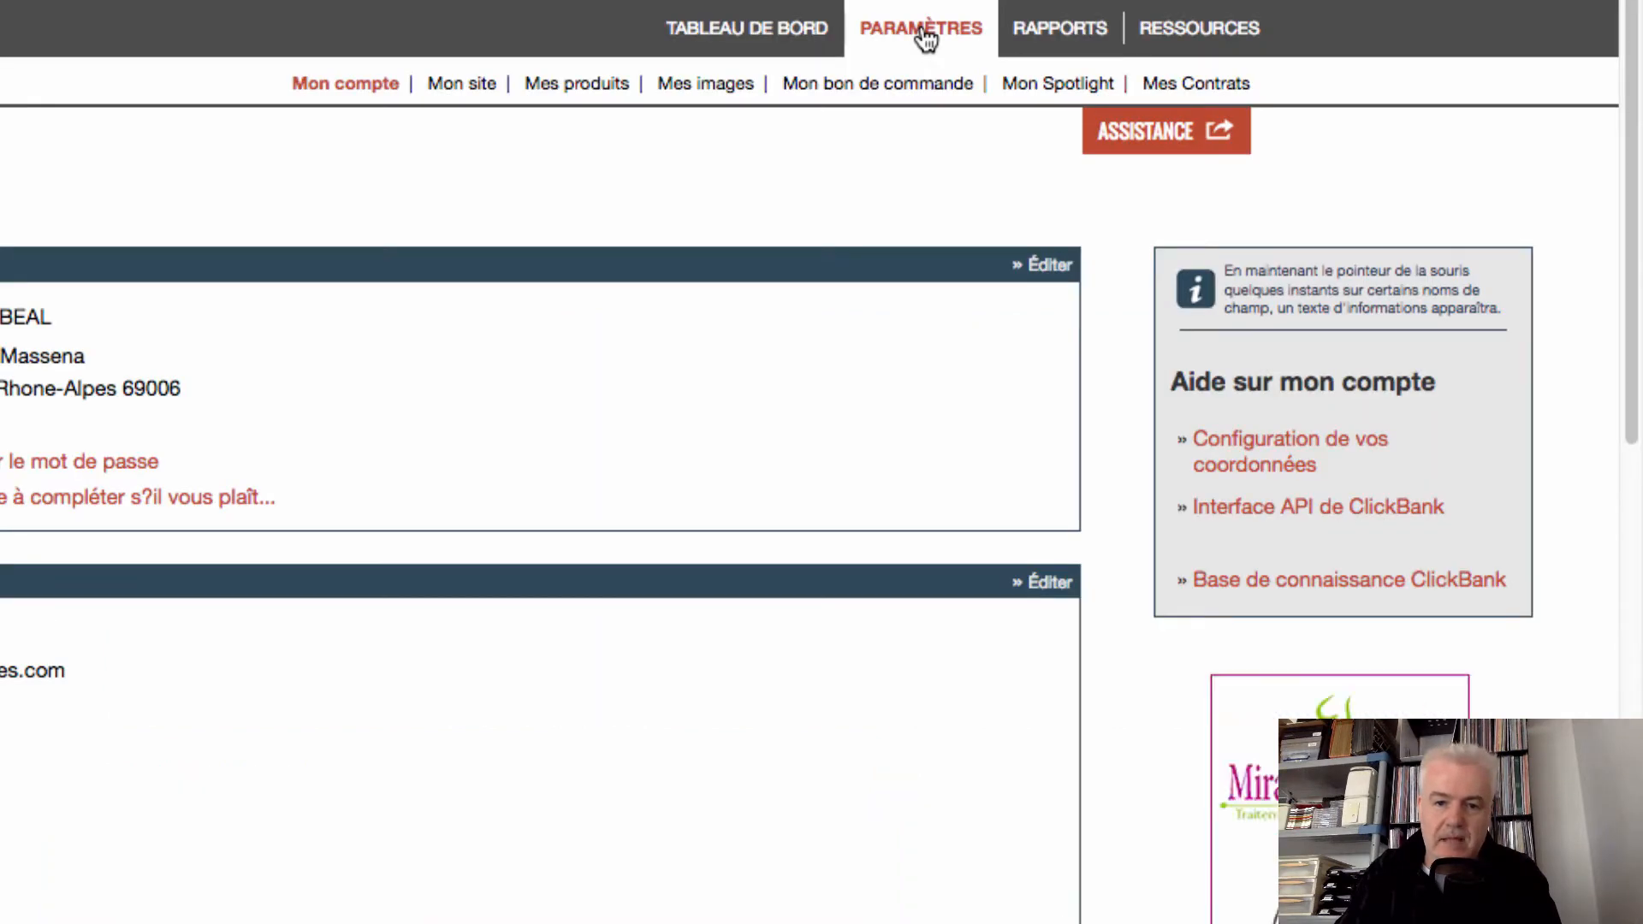
click(585, 86)
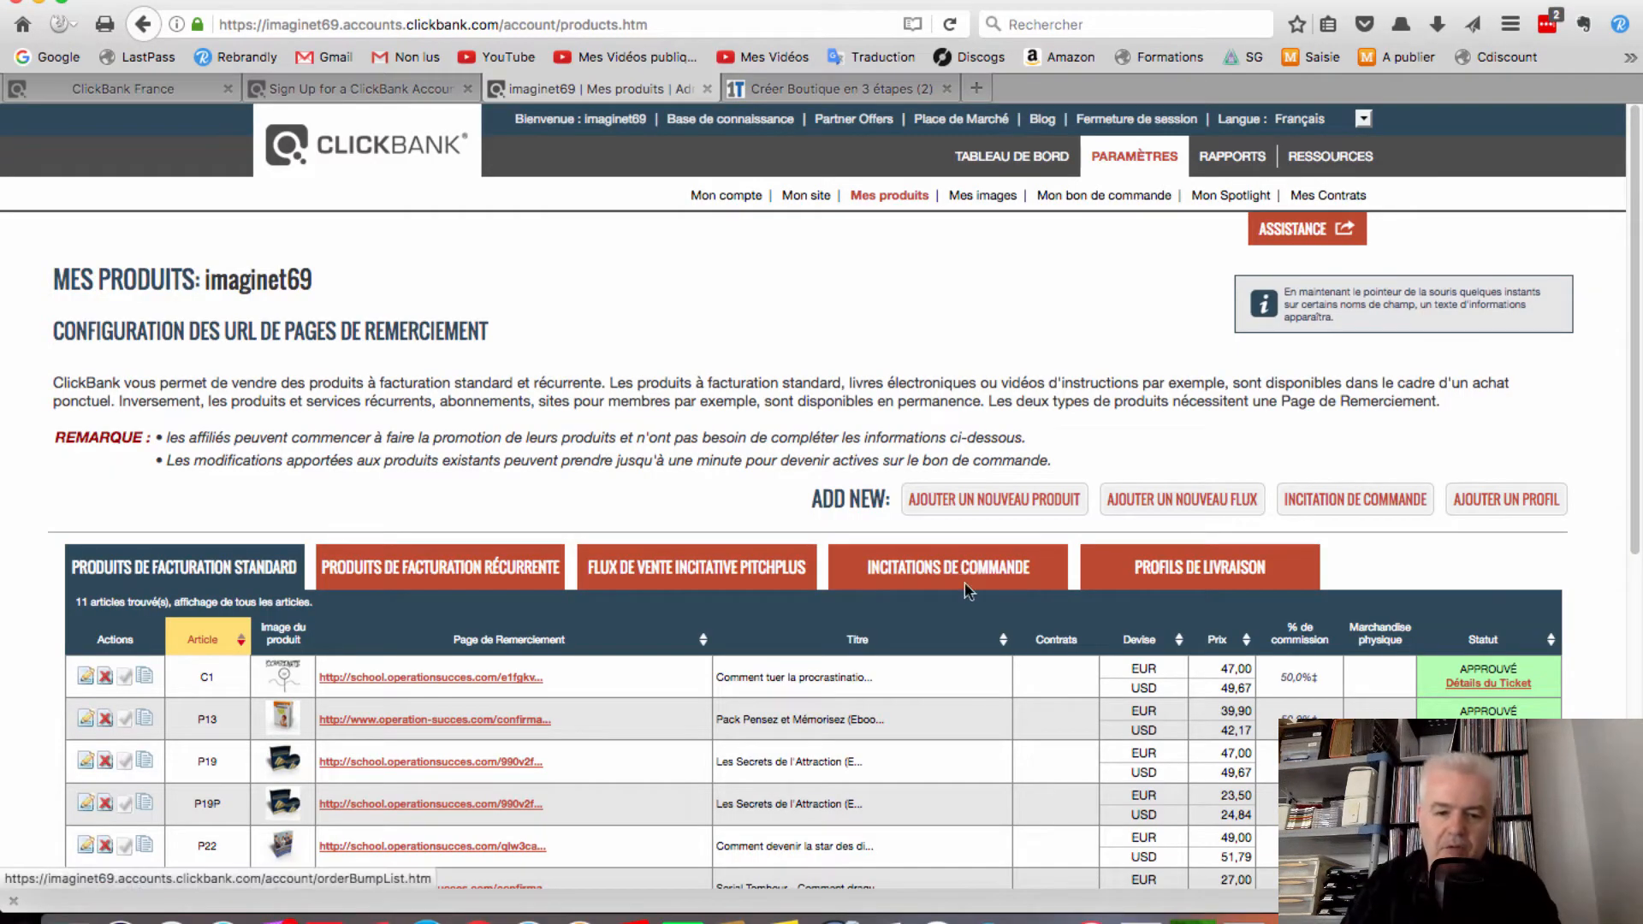
scroll(954, 599, down, 2)
scroll(952, 599, down, 4)
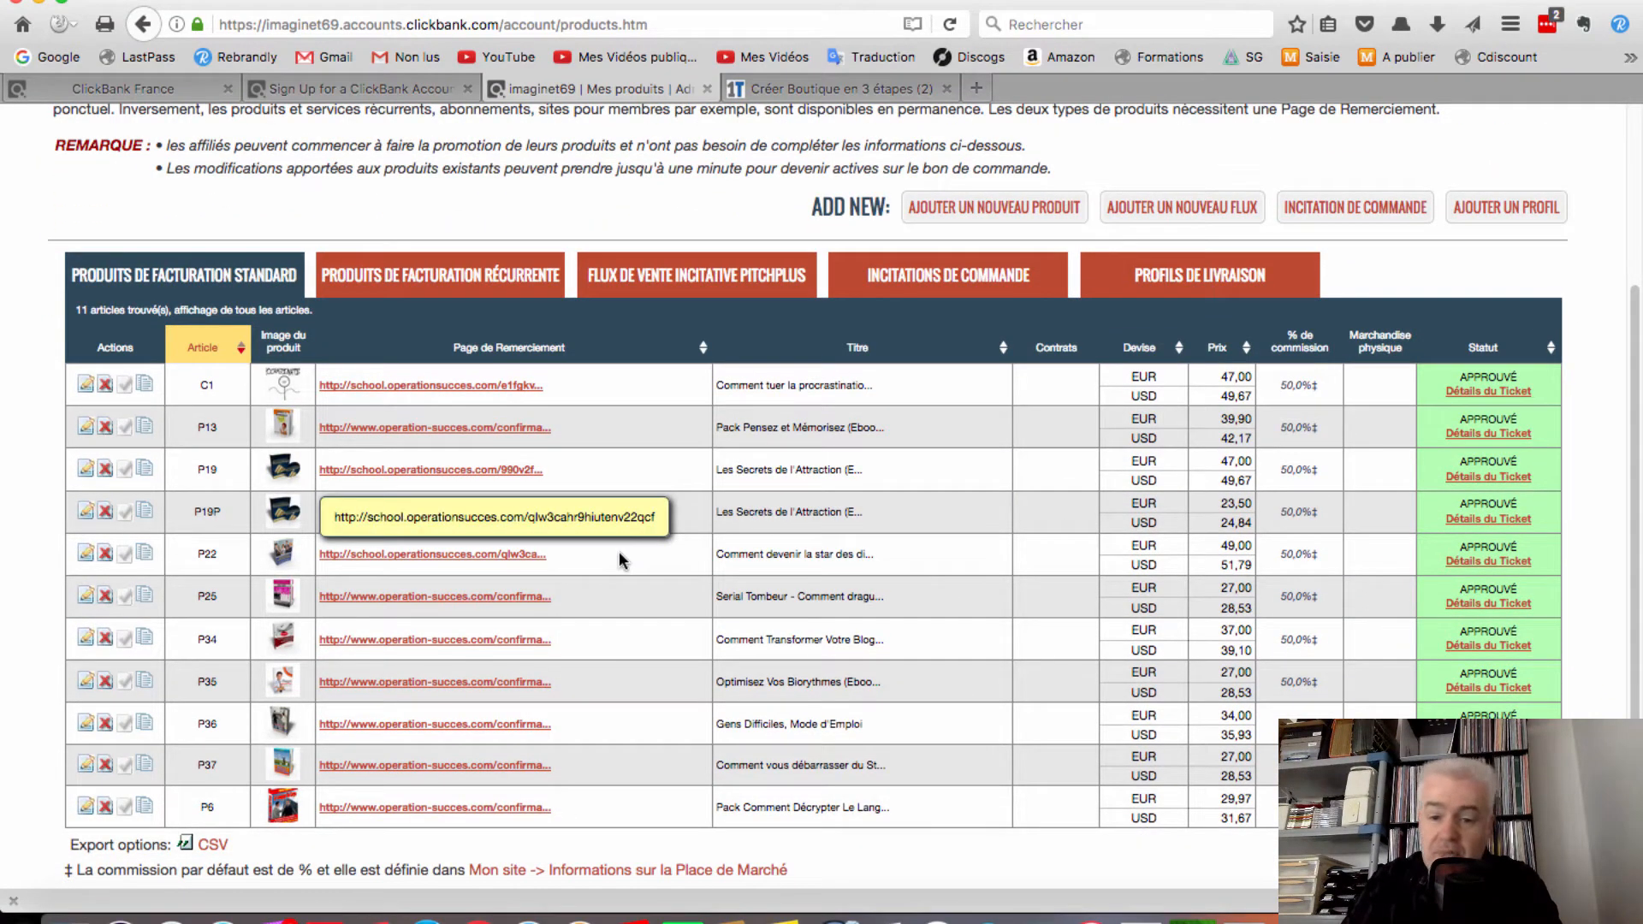
scroll(629, 652, up, 6)
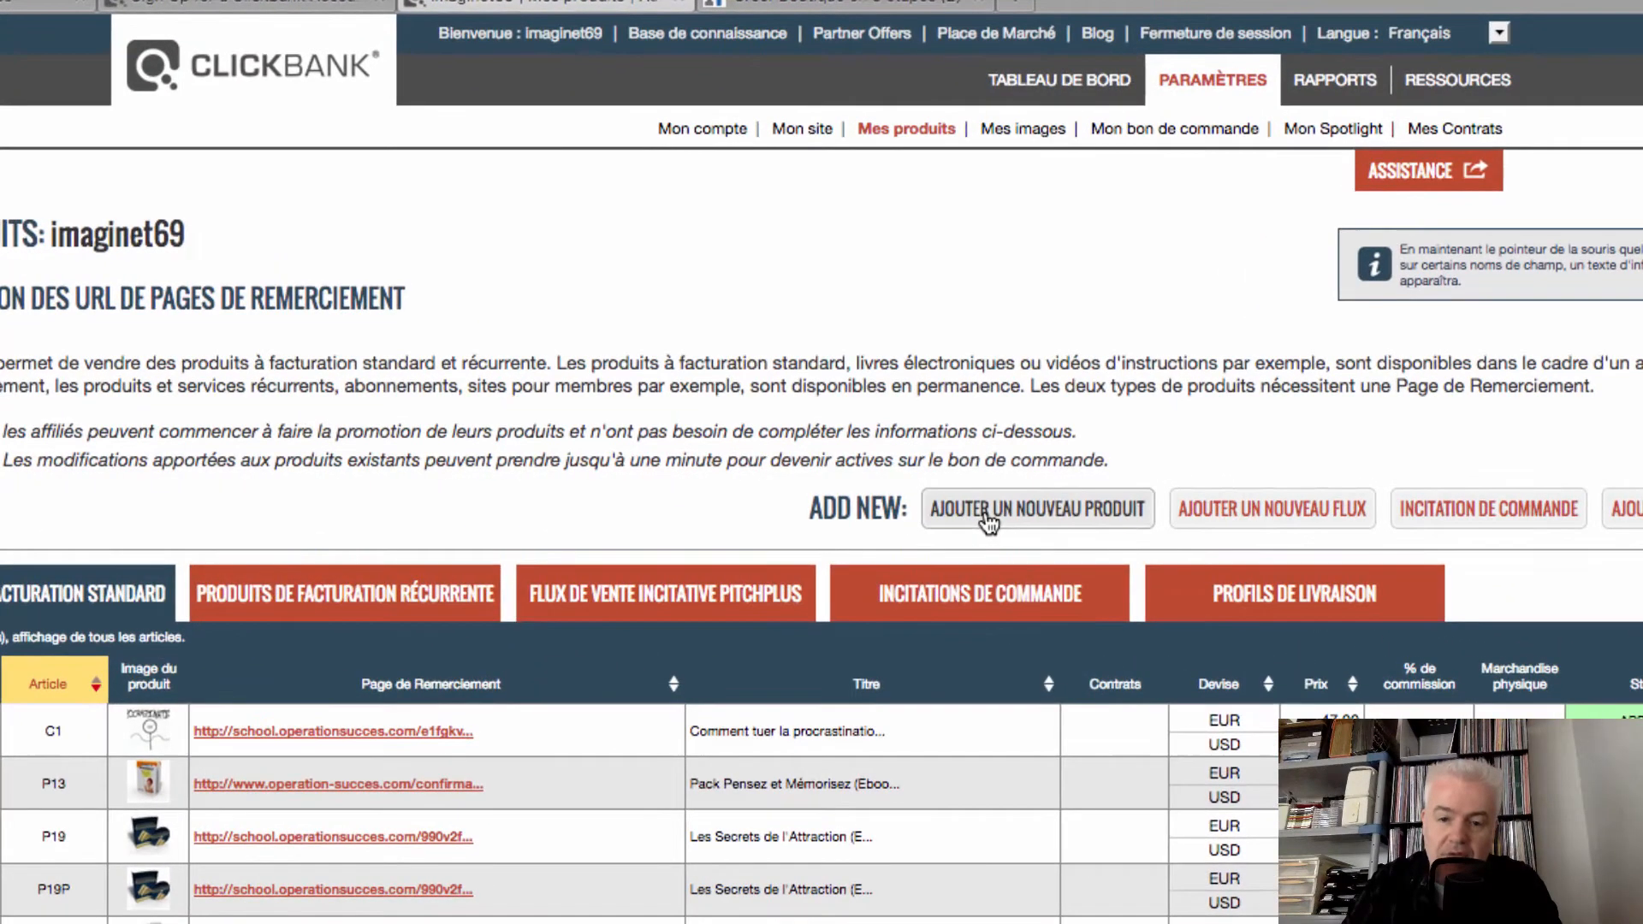
Start a new product and list the physical, digital and hybrid product types
click(988, 519)
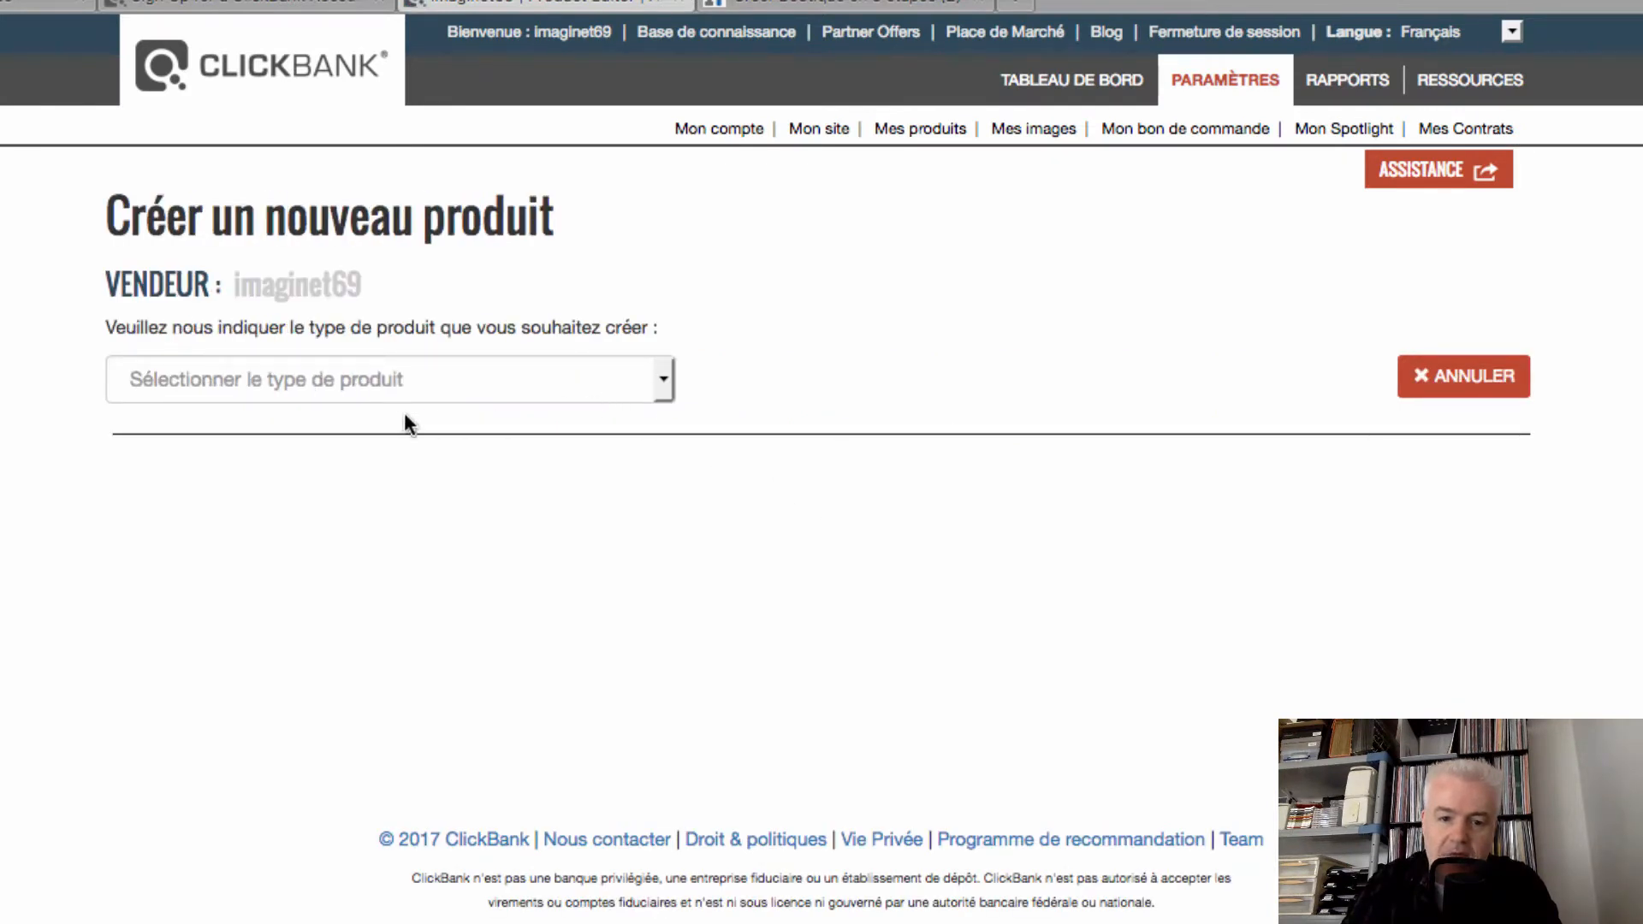
click(666, 380)
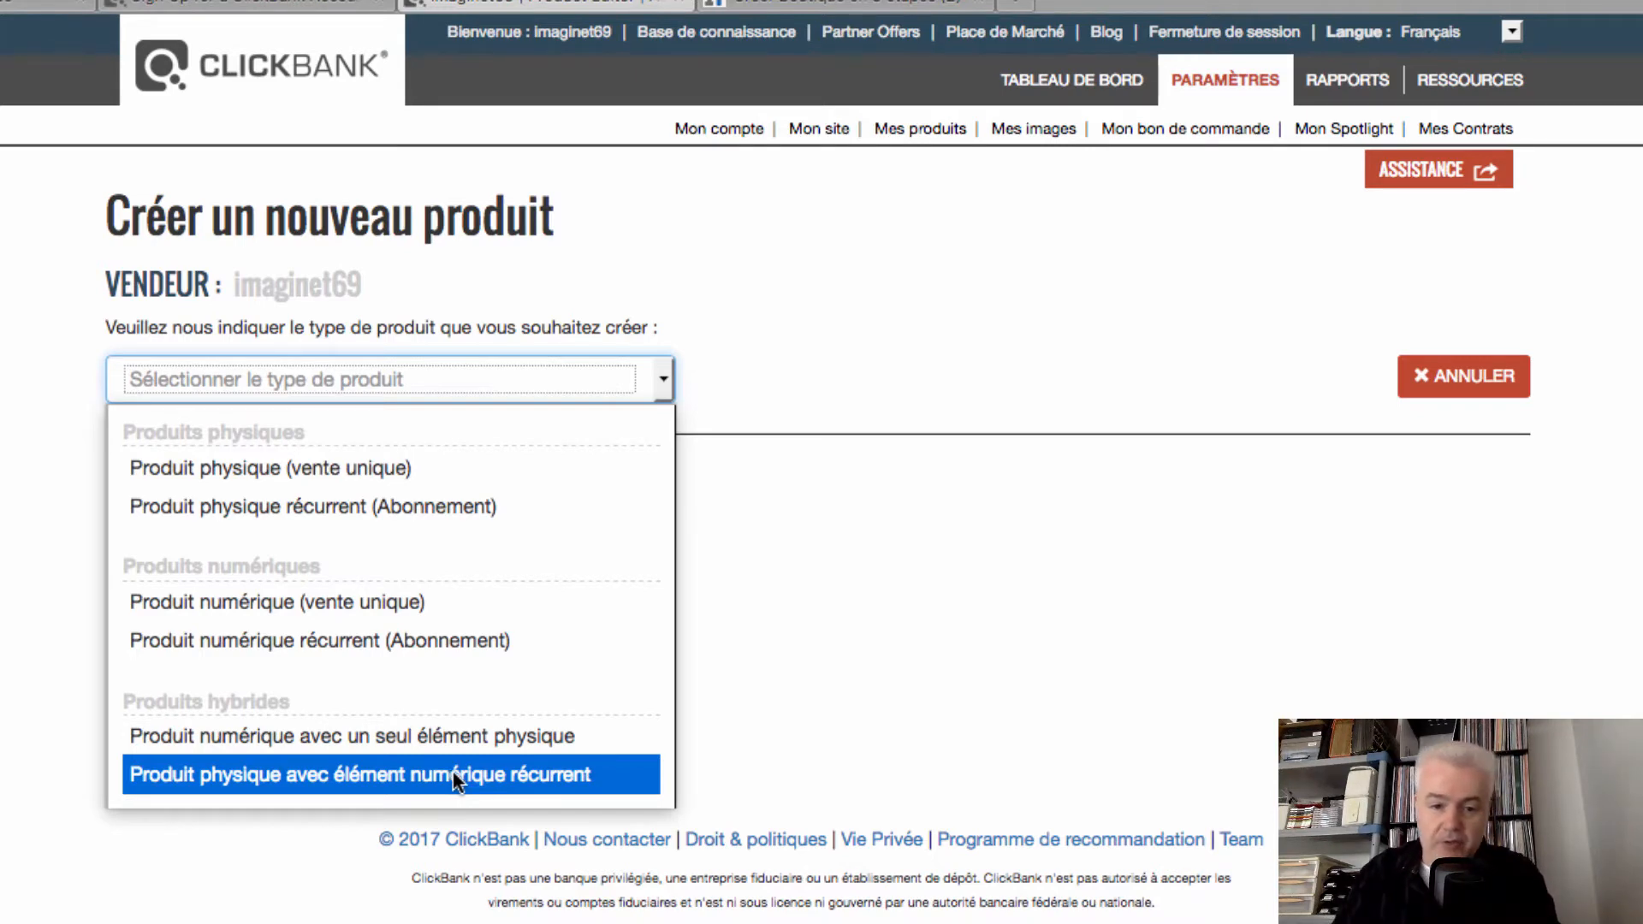
Choose Produit numérique (vente unique) and tick the Audio, eBook, Vidéo and Logiciel categories
click(188, 599)
scroll(394, 619, down, 4)
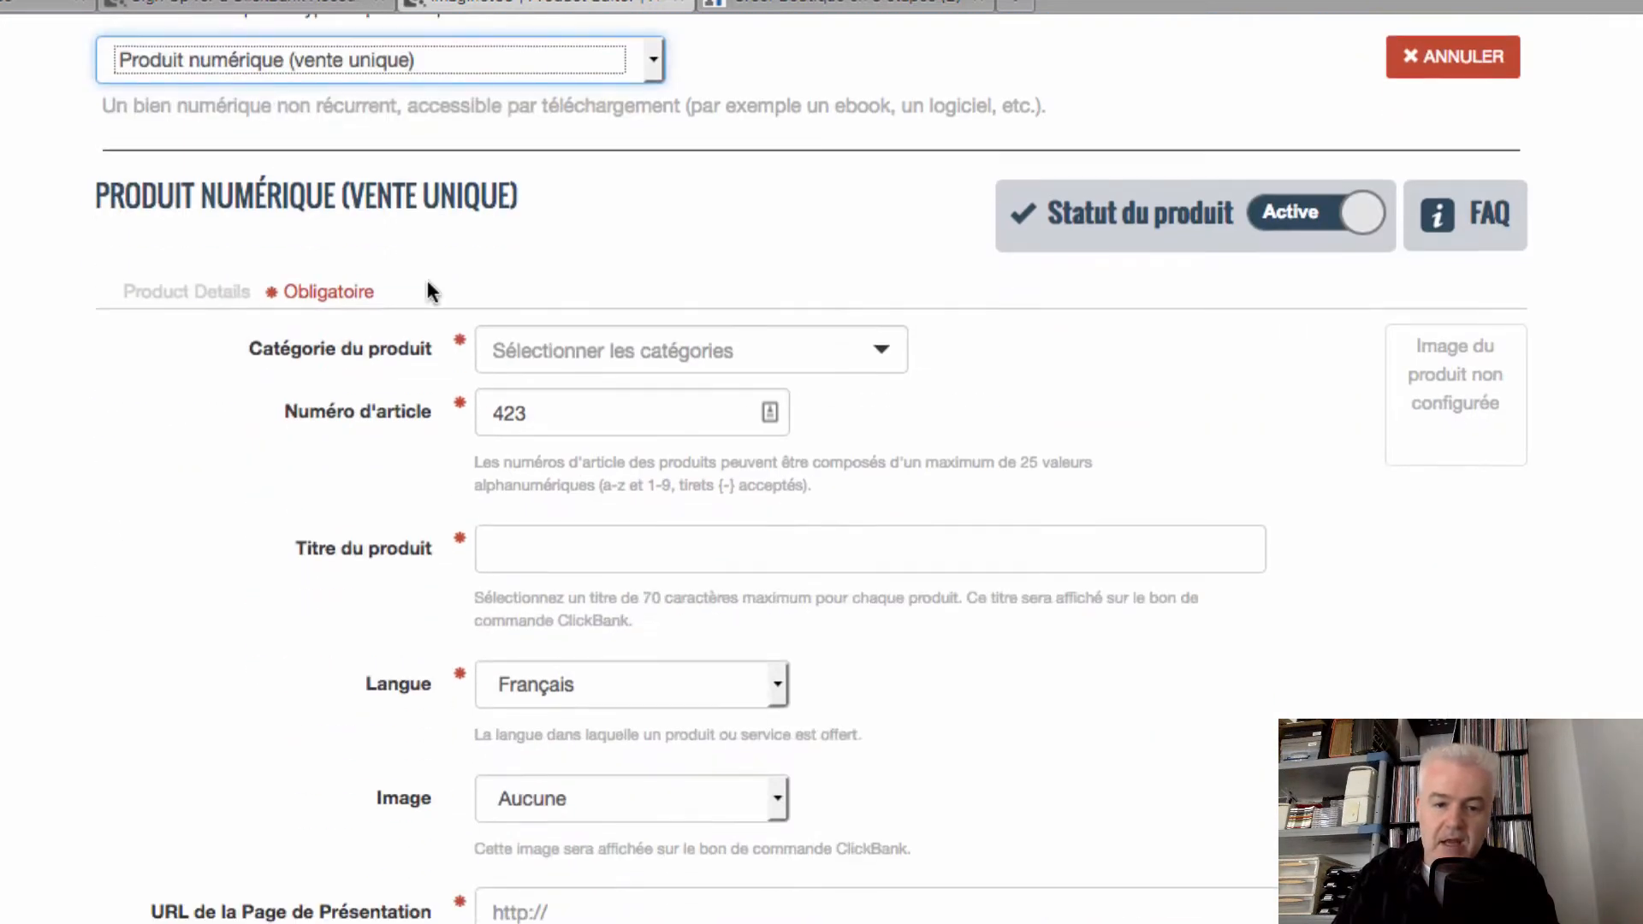
click(881, 348)
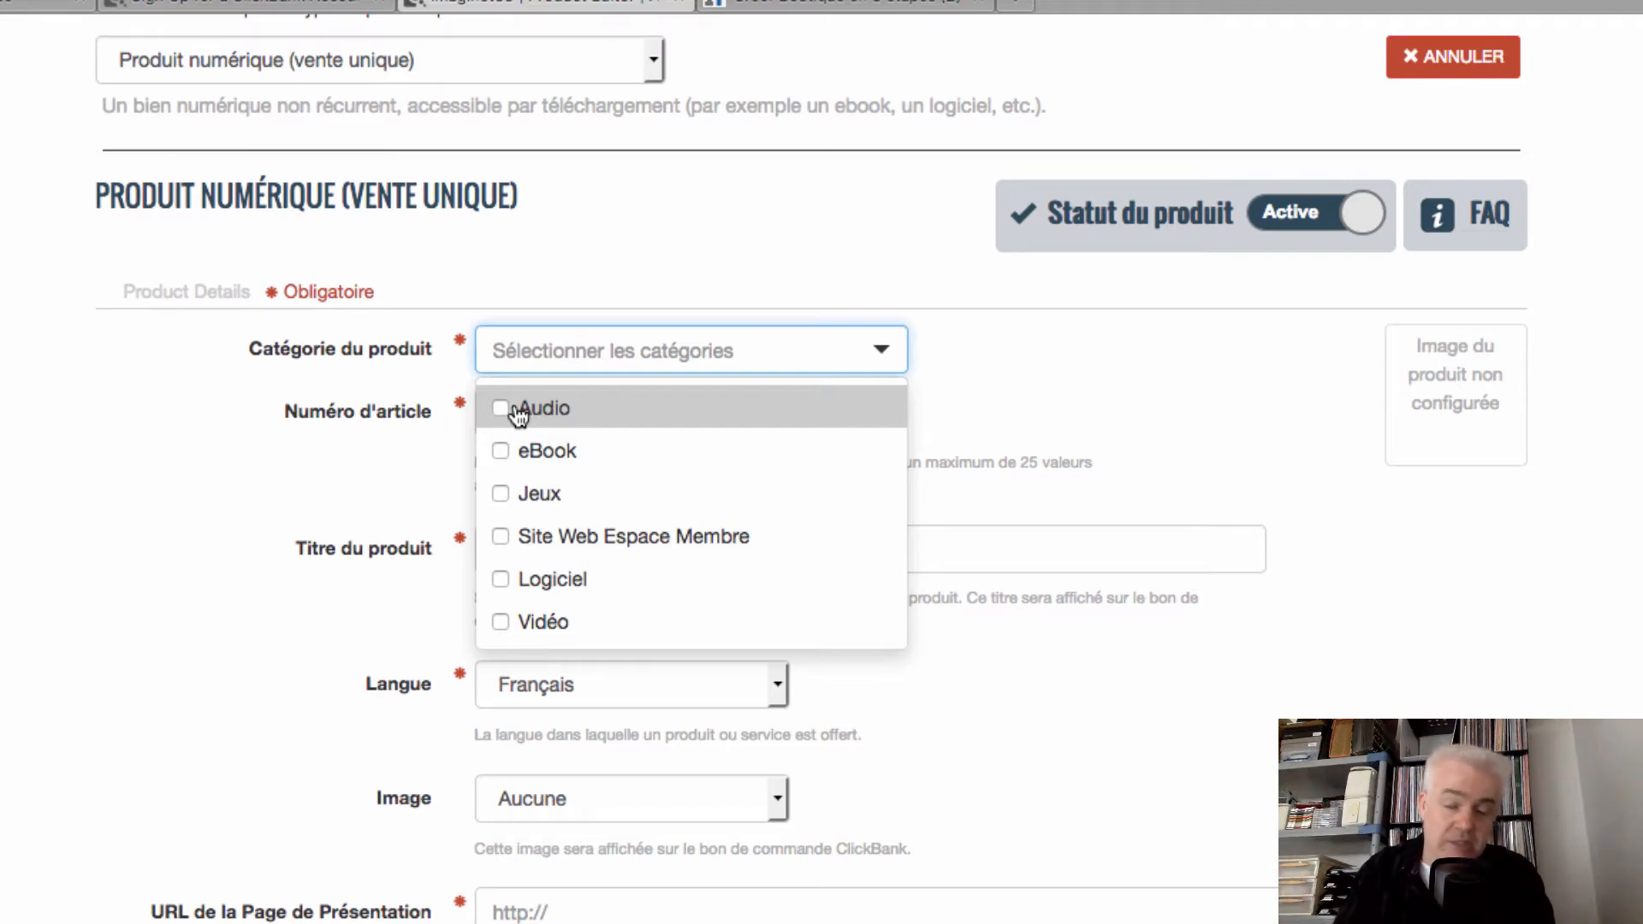
click(499, 411)
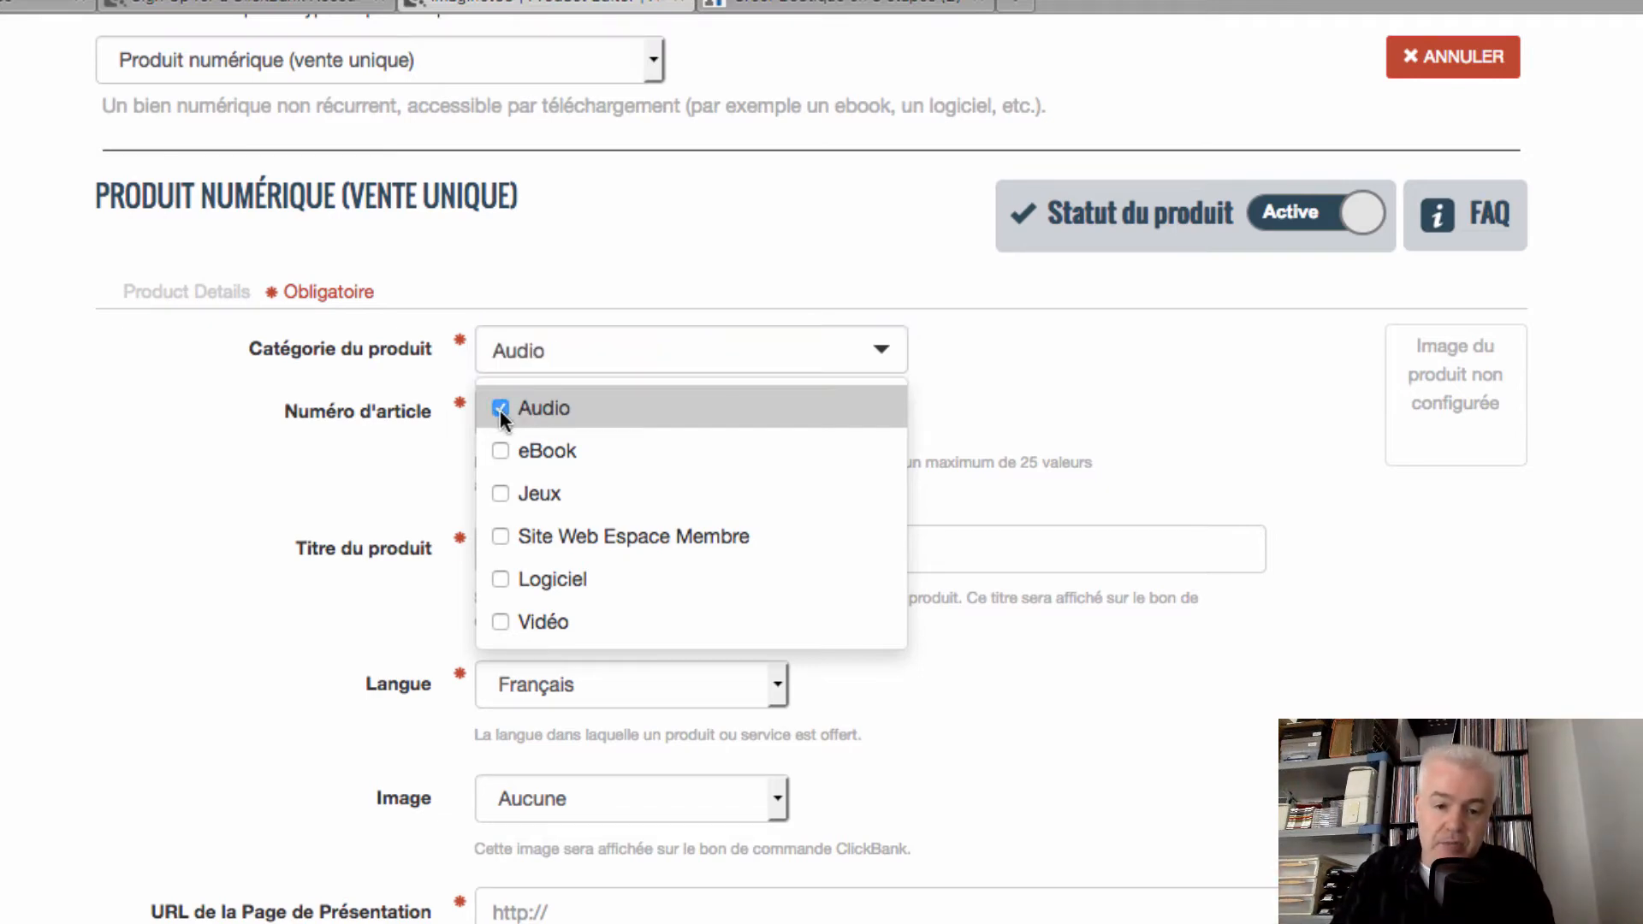
click(500, 452)
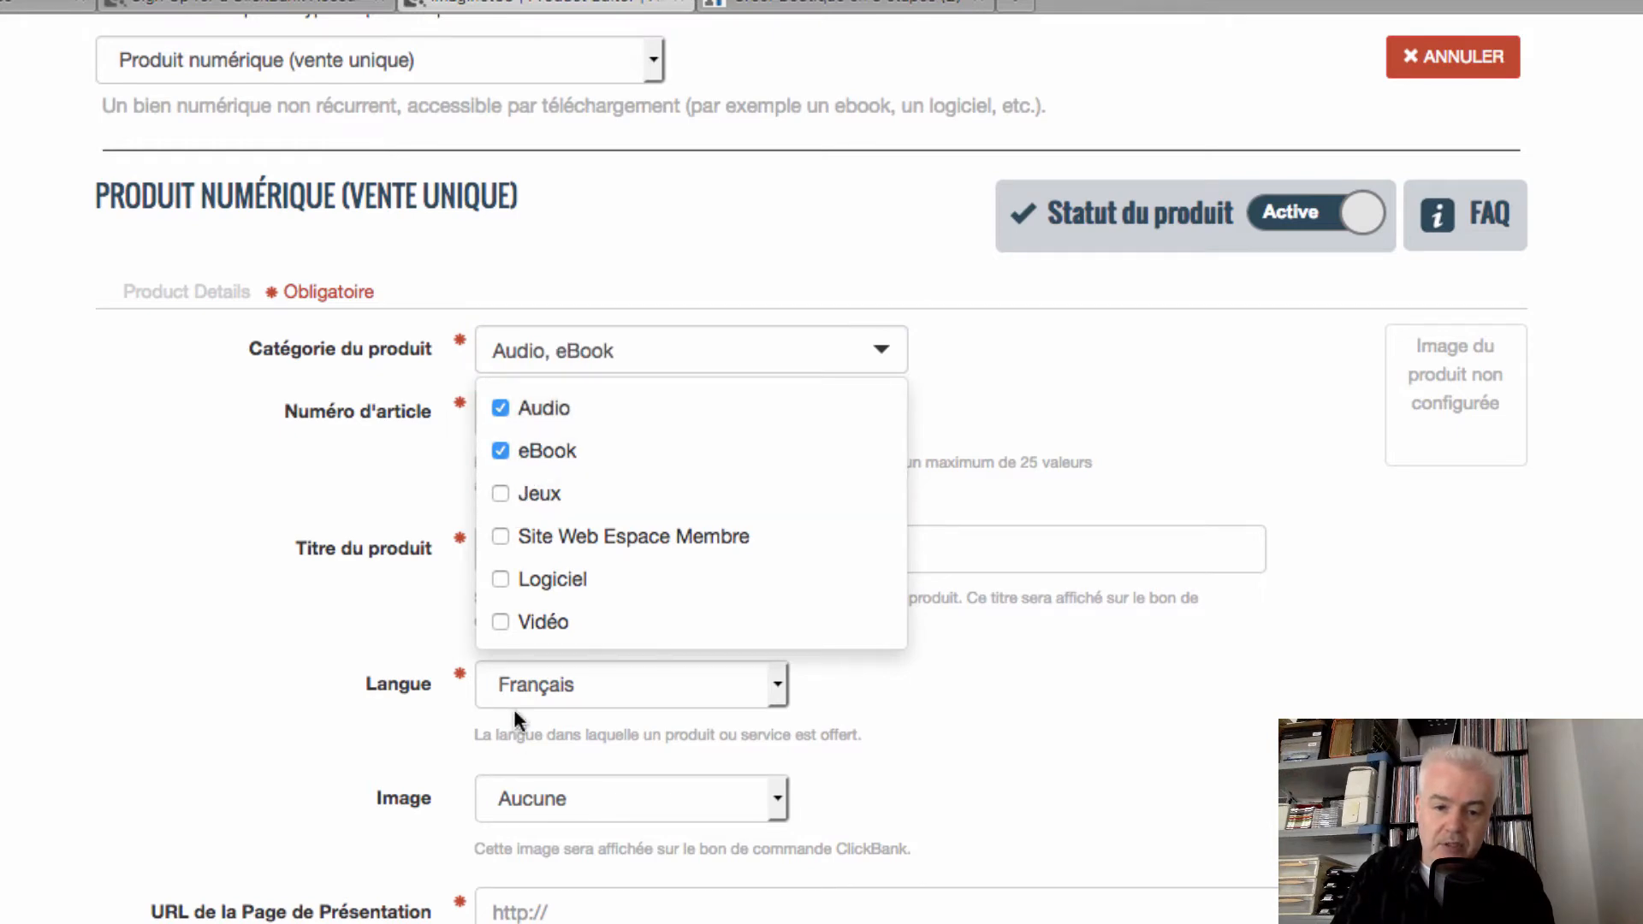
click(501, 621)
click(503, 579)
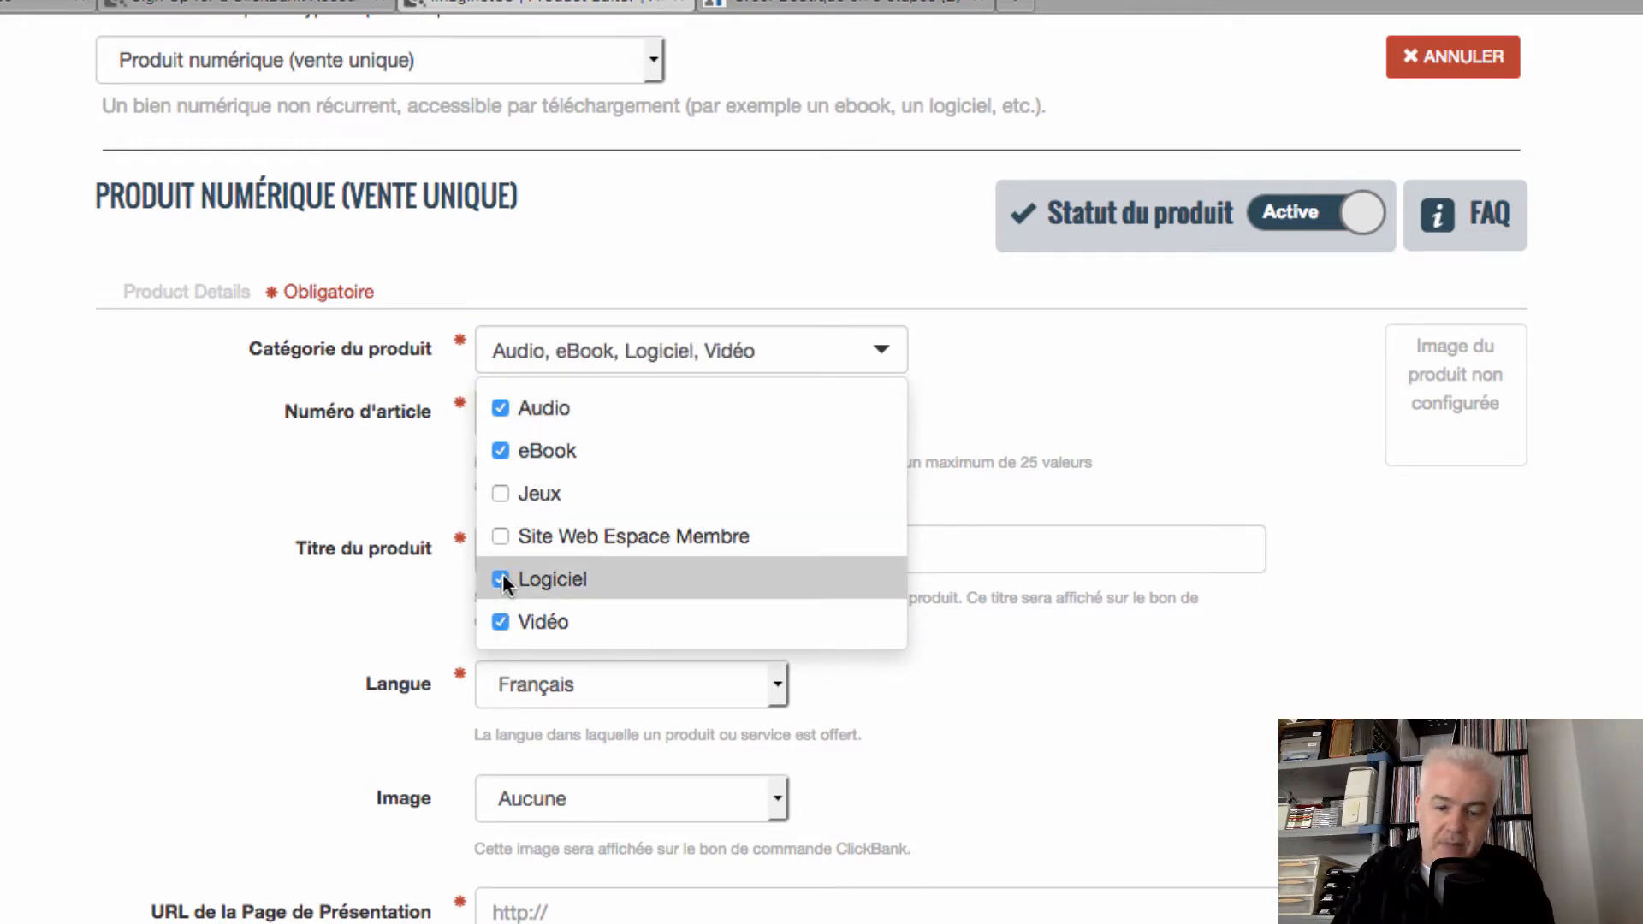
click(1079, 387)
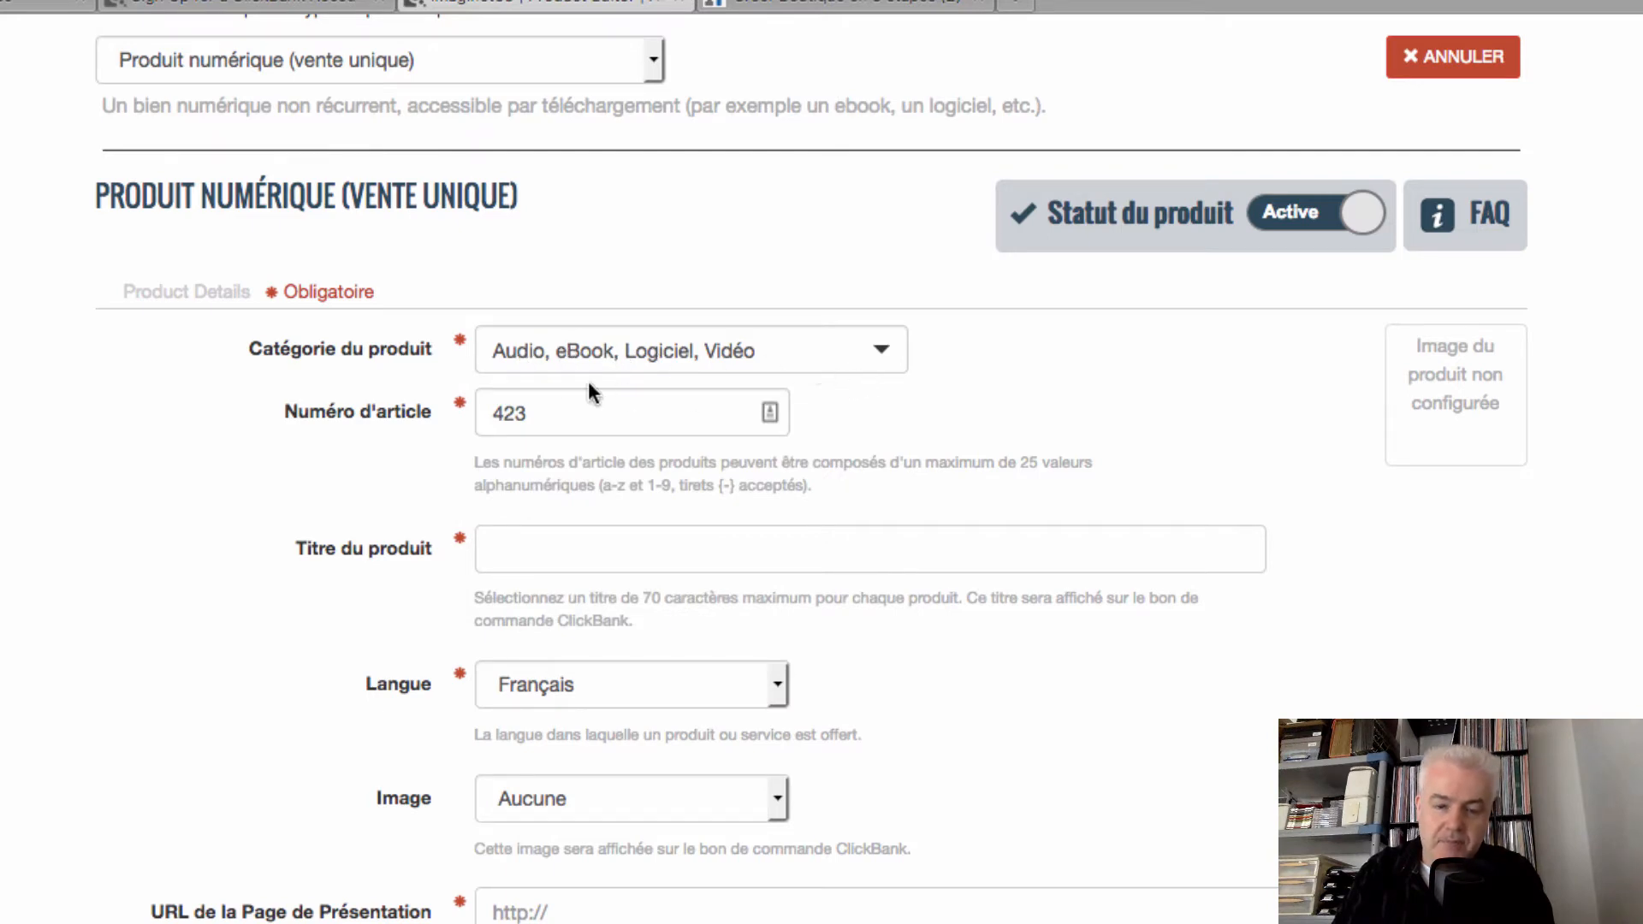
click(555, 394)
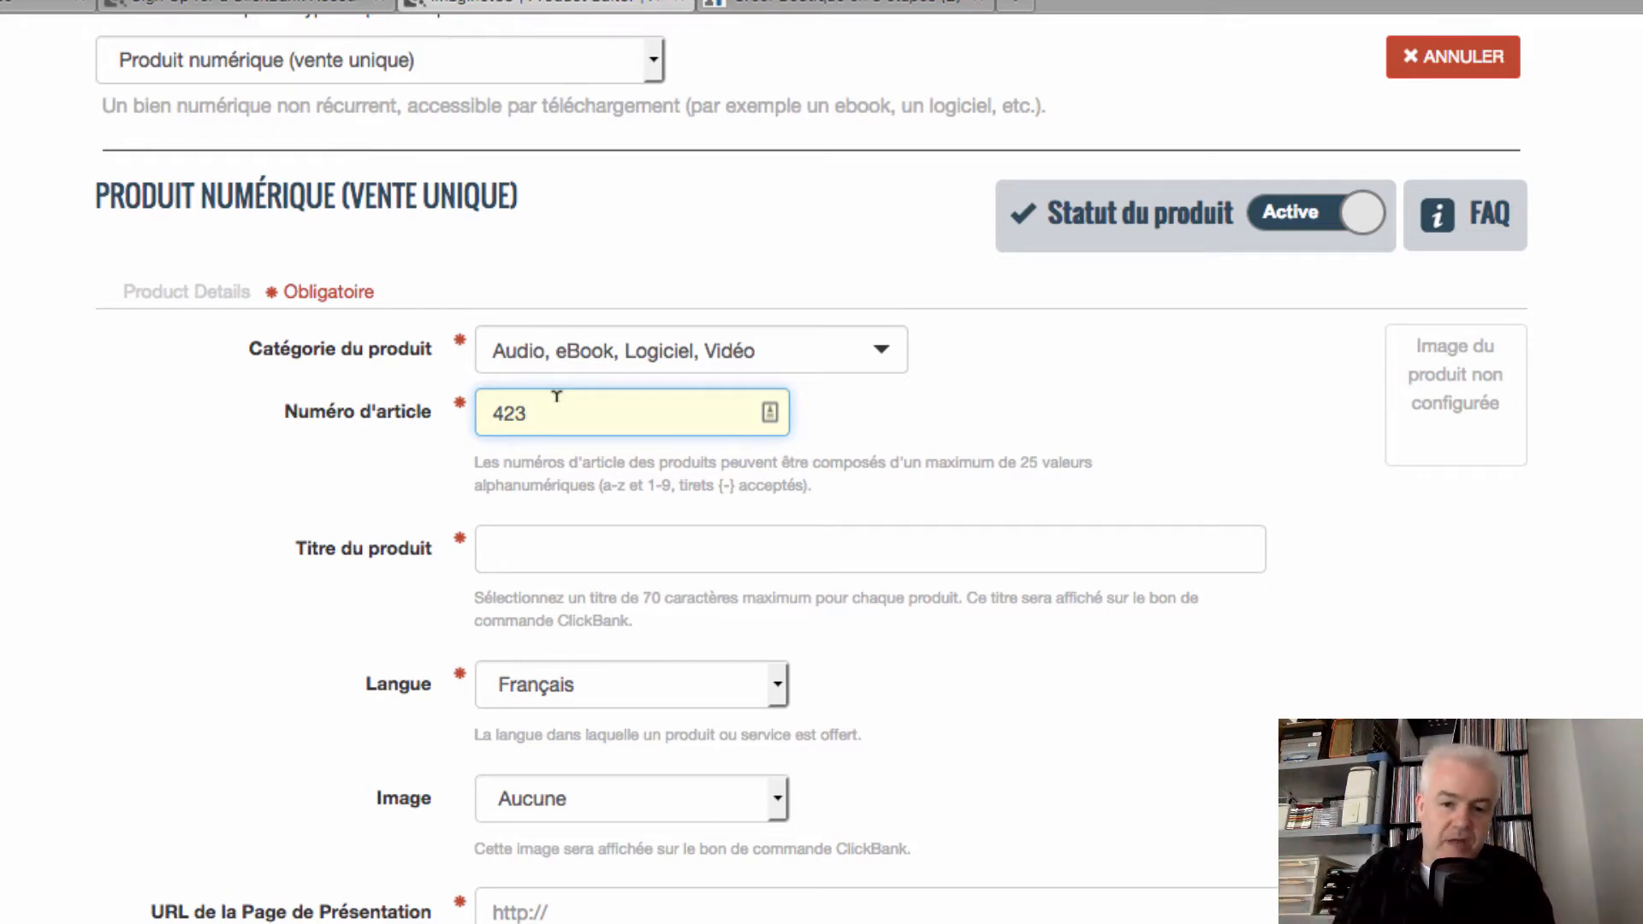
Copy the sales page title 'Comment Créer une Boutique 100% Automatique sur Internet avant ce soir' into Titre du produit
click(535, 556)
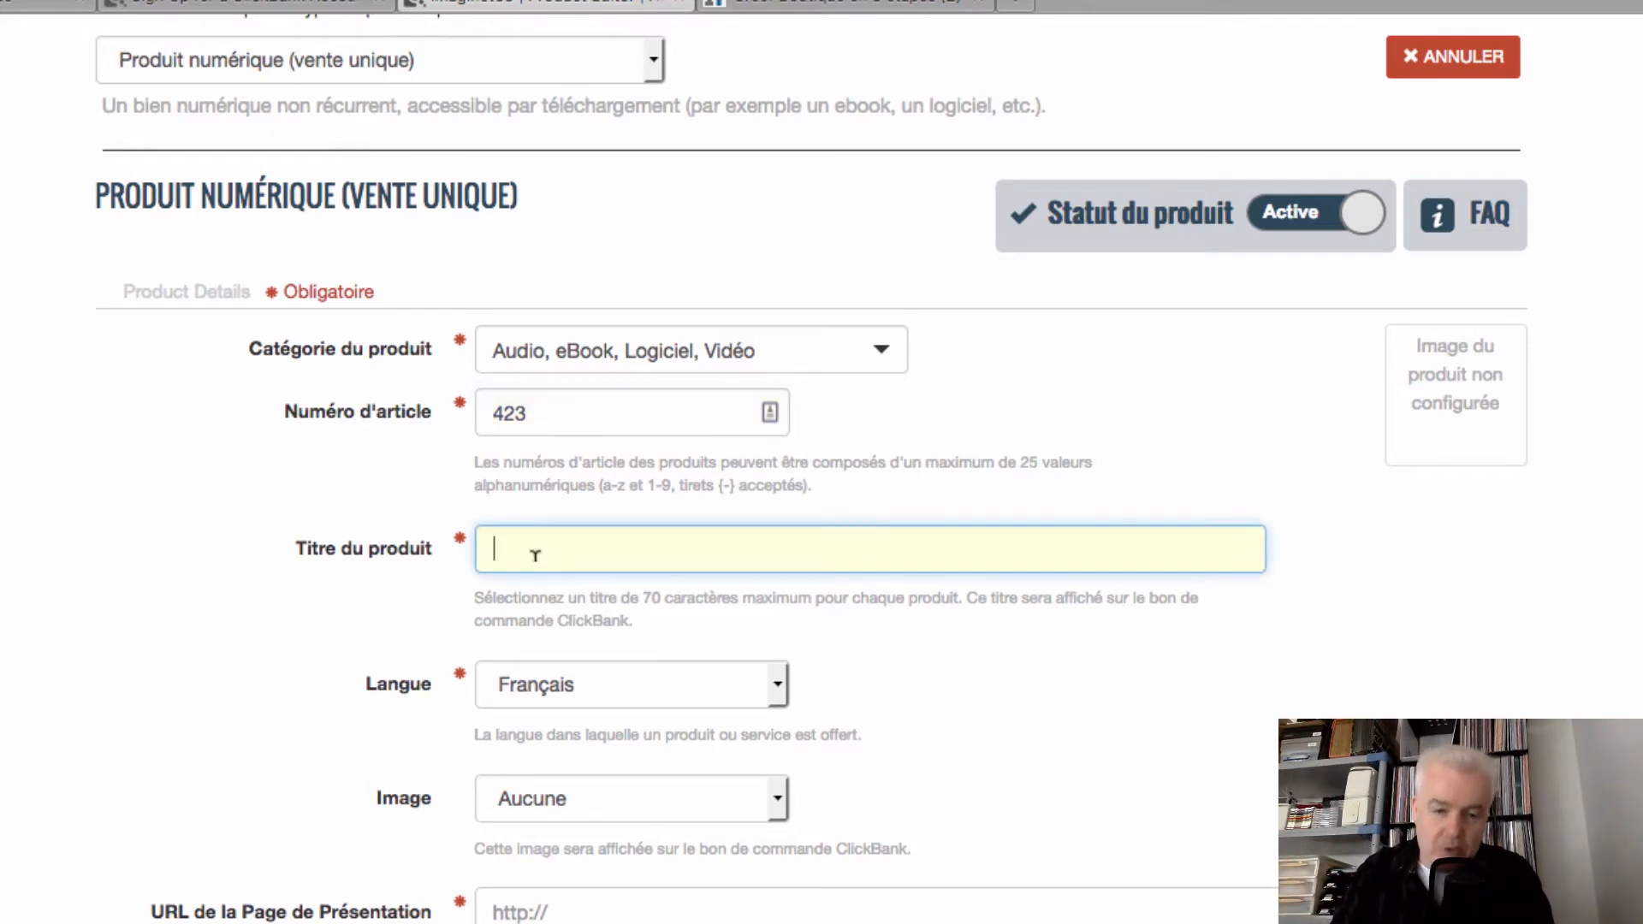
click(838, 5)
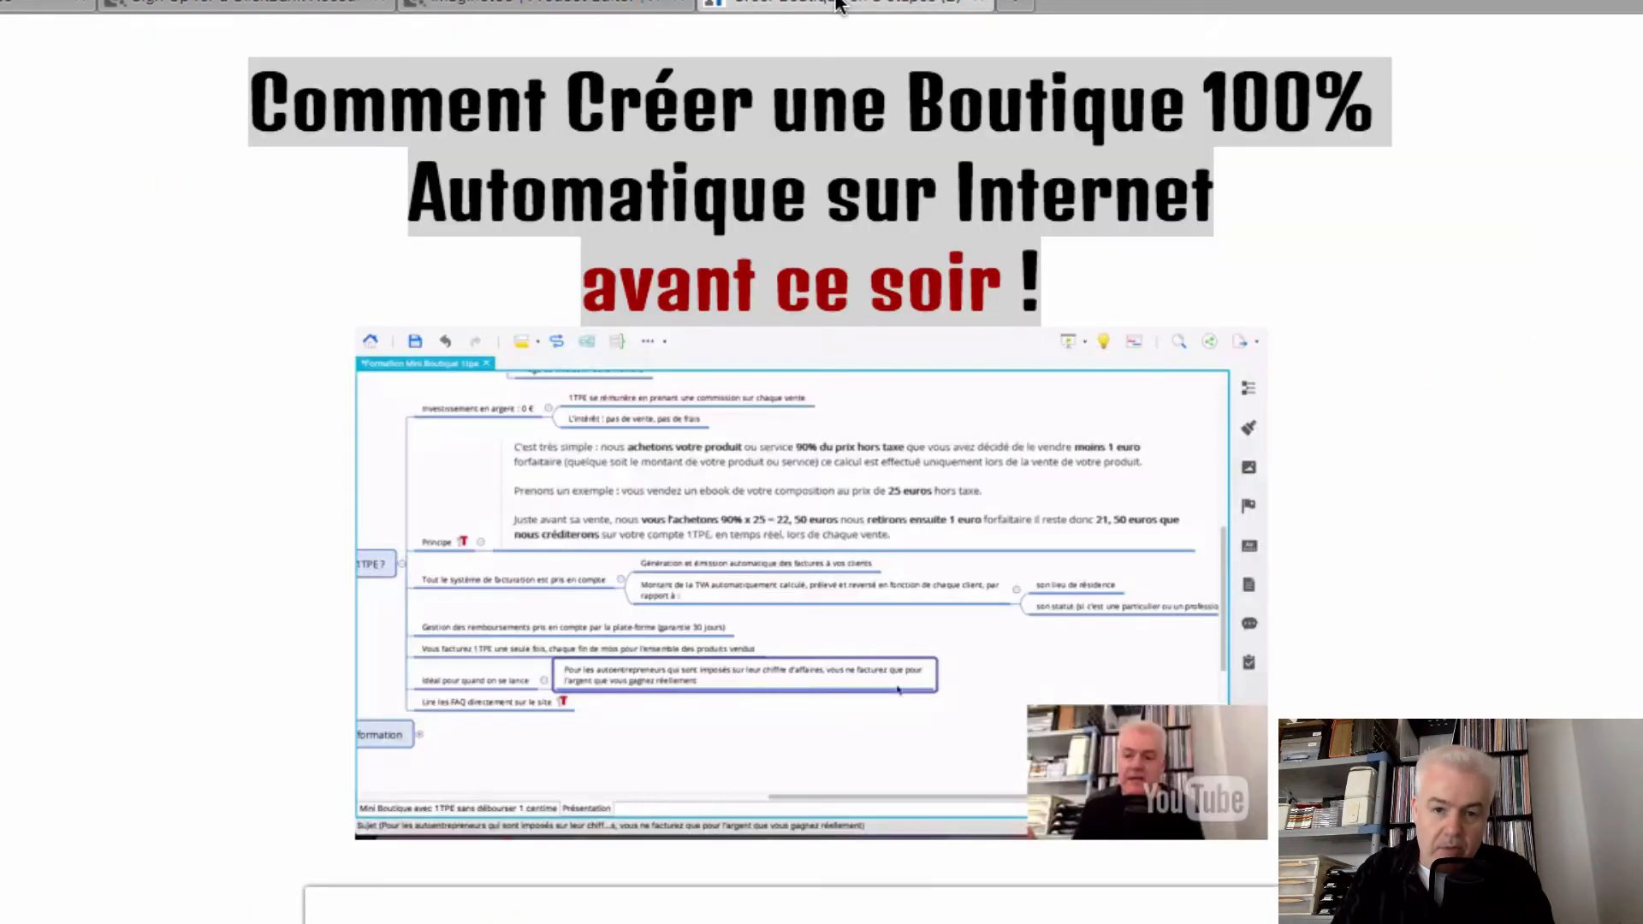
right_click(993, 162)
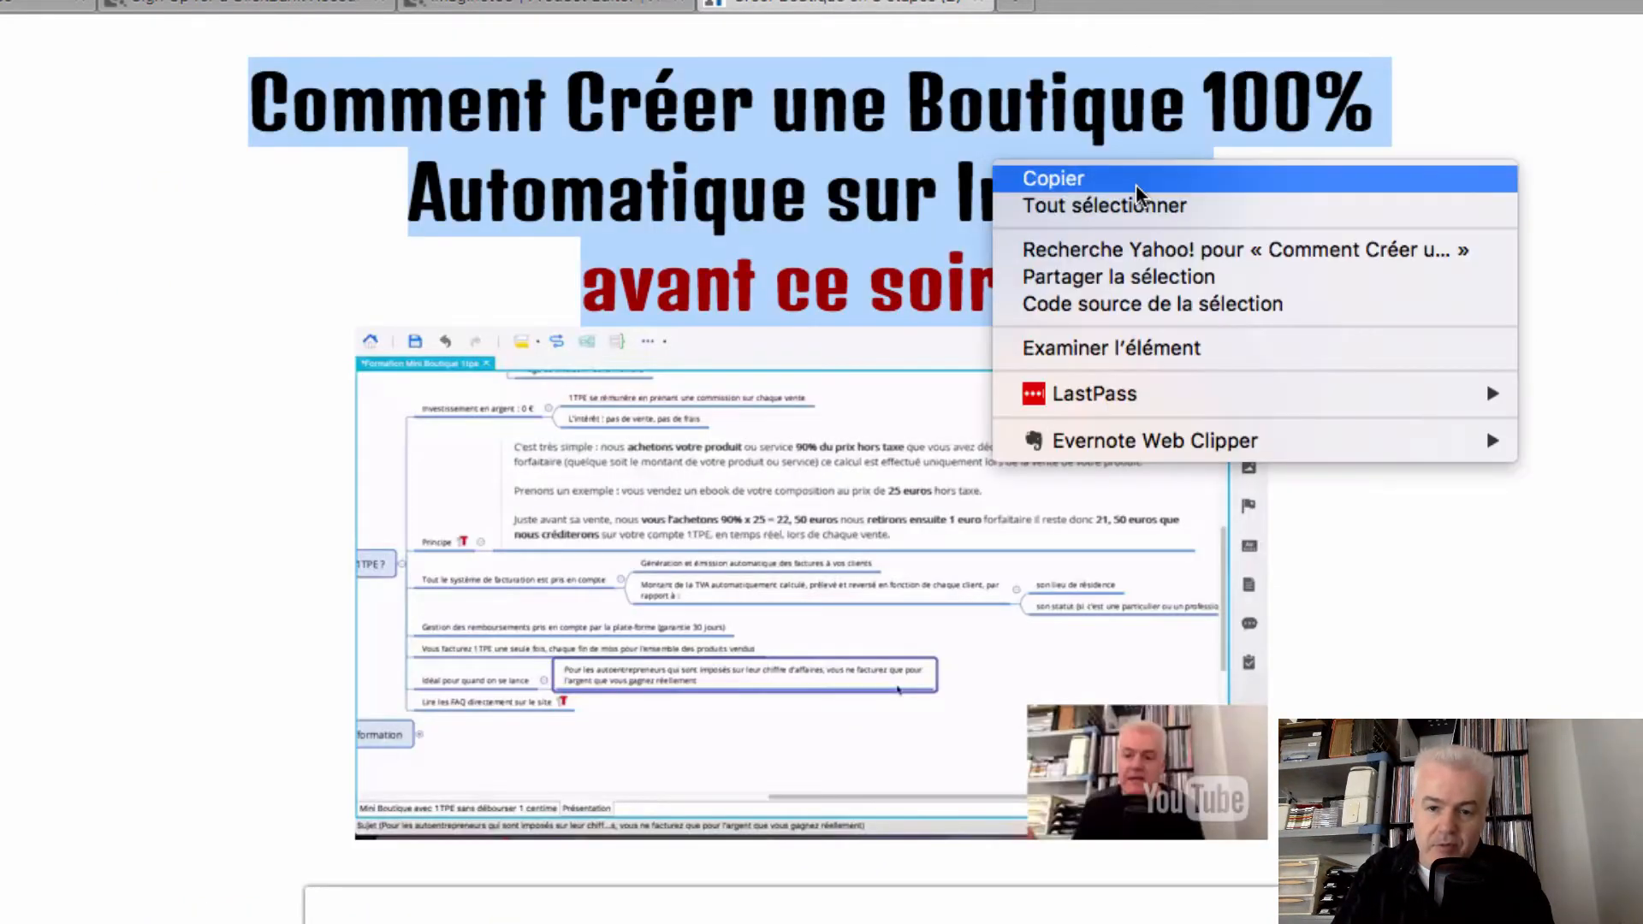
click(1138, 182)
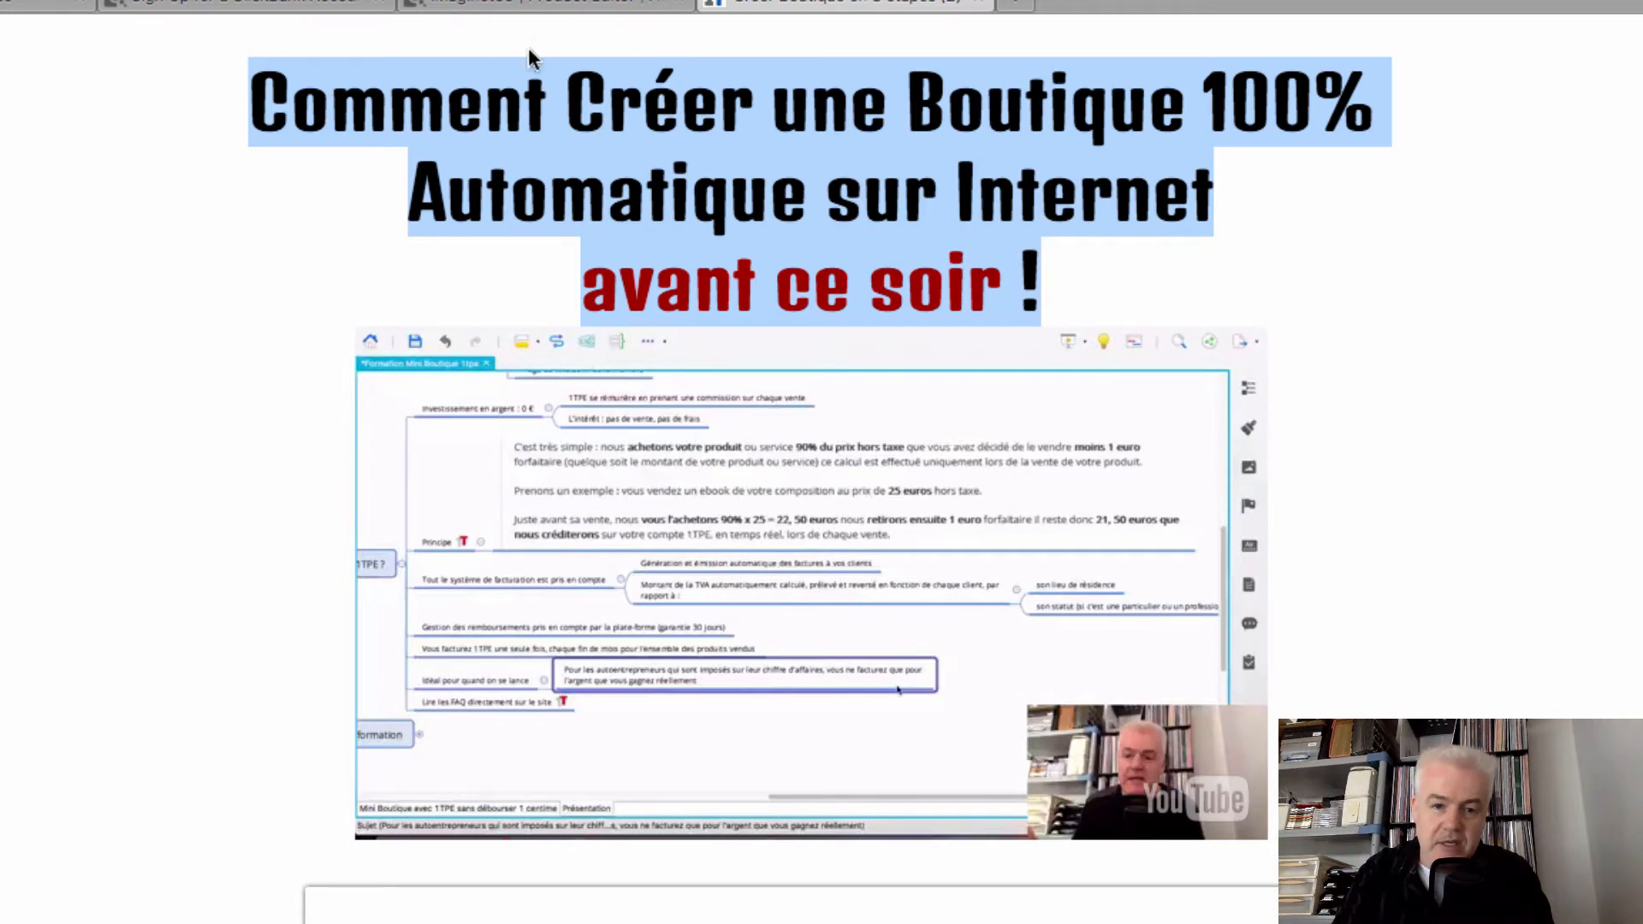
click(543, 5)
right_click(607, 562)
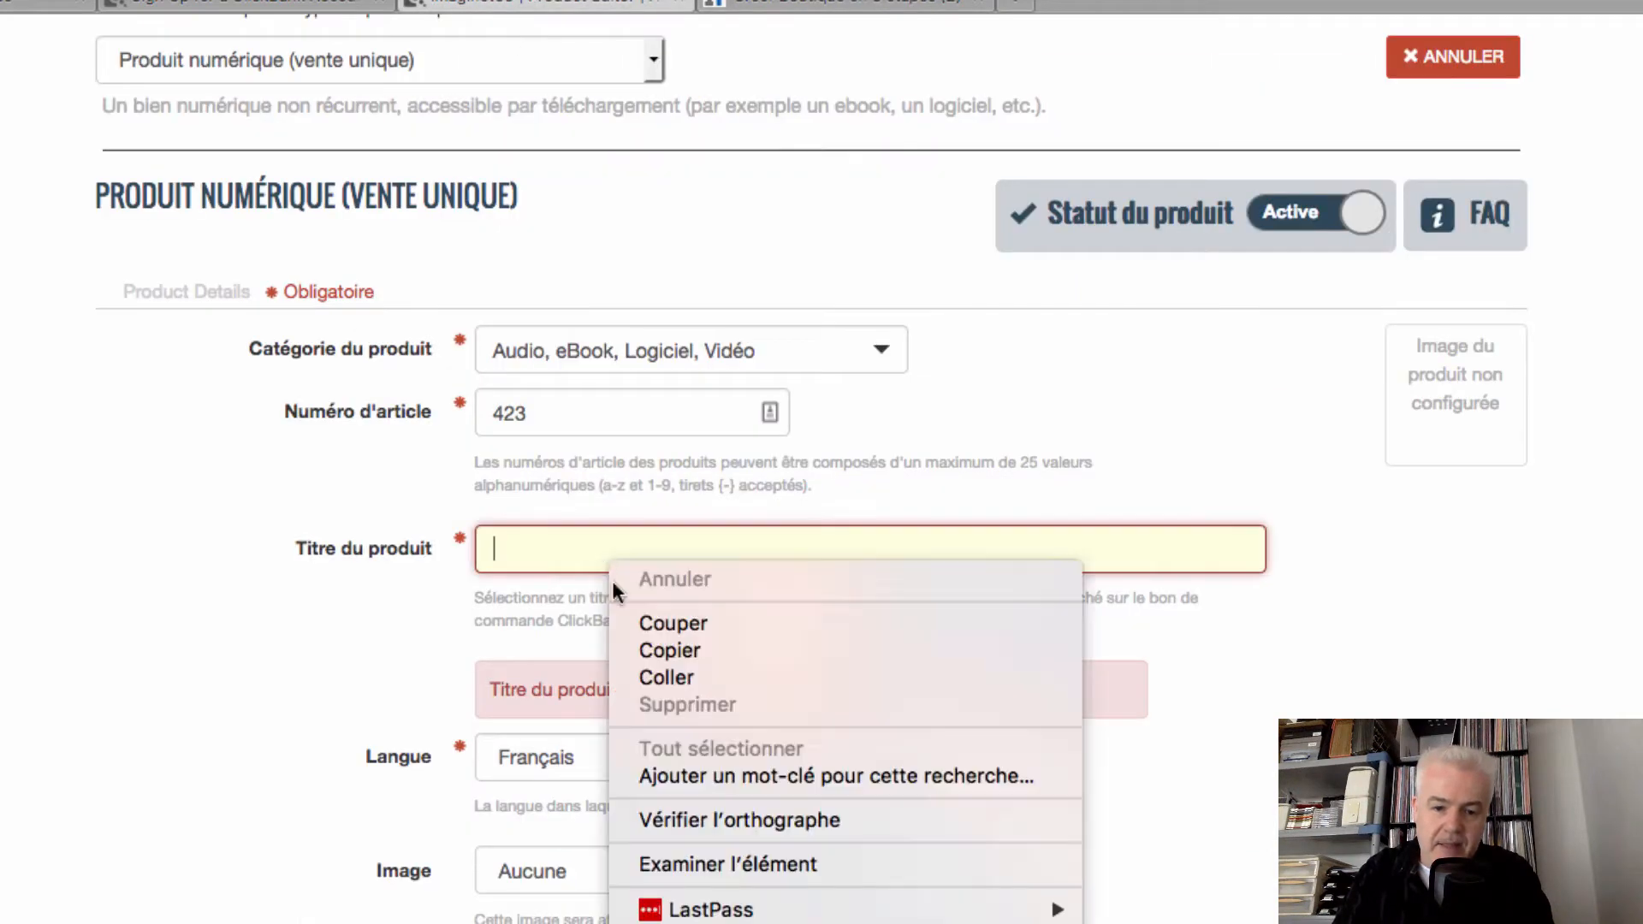
click(680, 670)
click(753, 680)
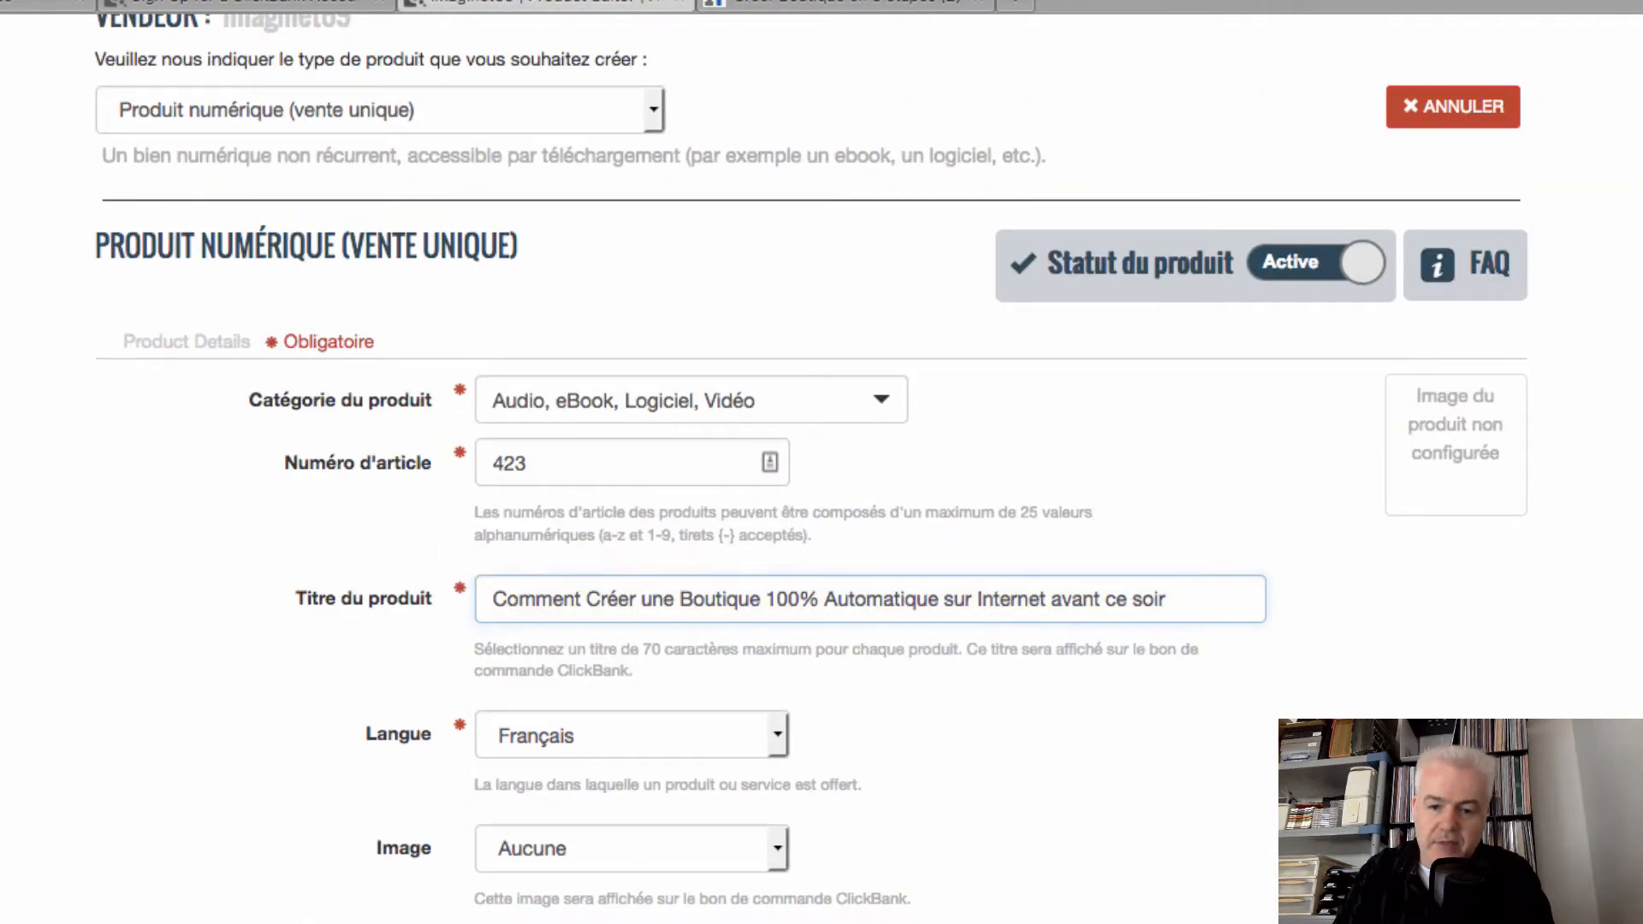
scroll(774, 710, down, 2)
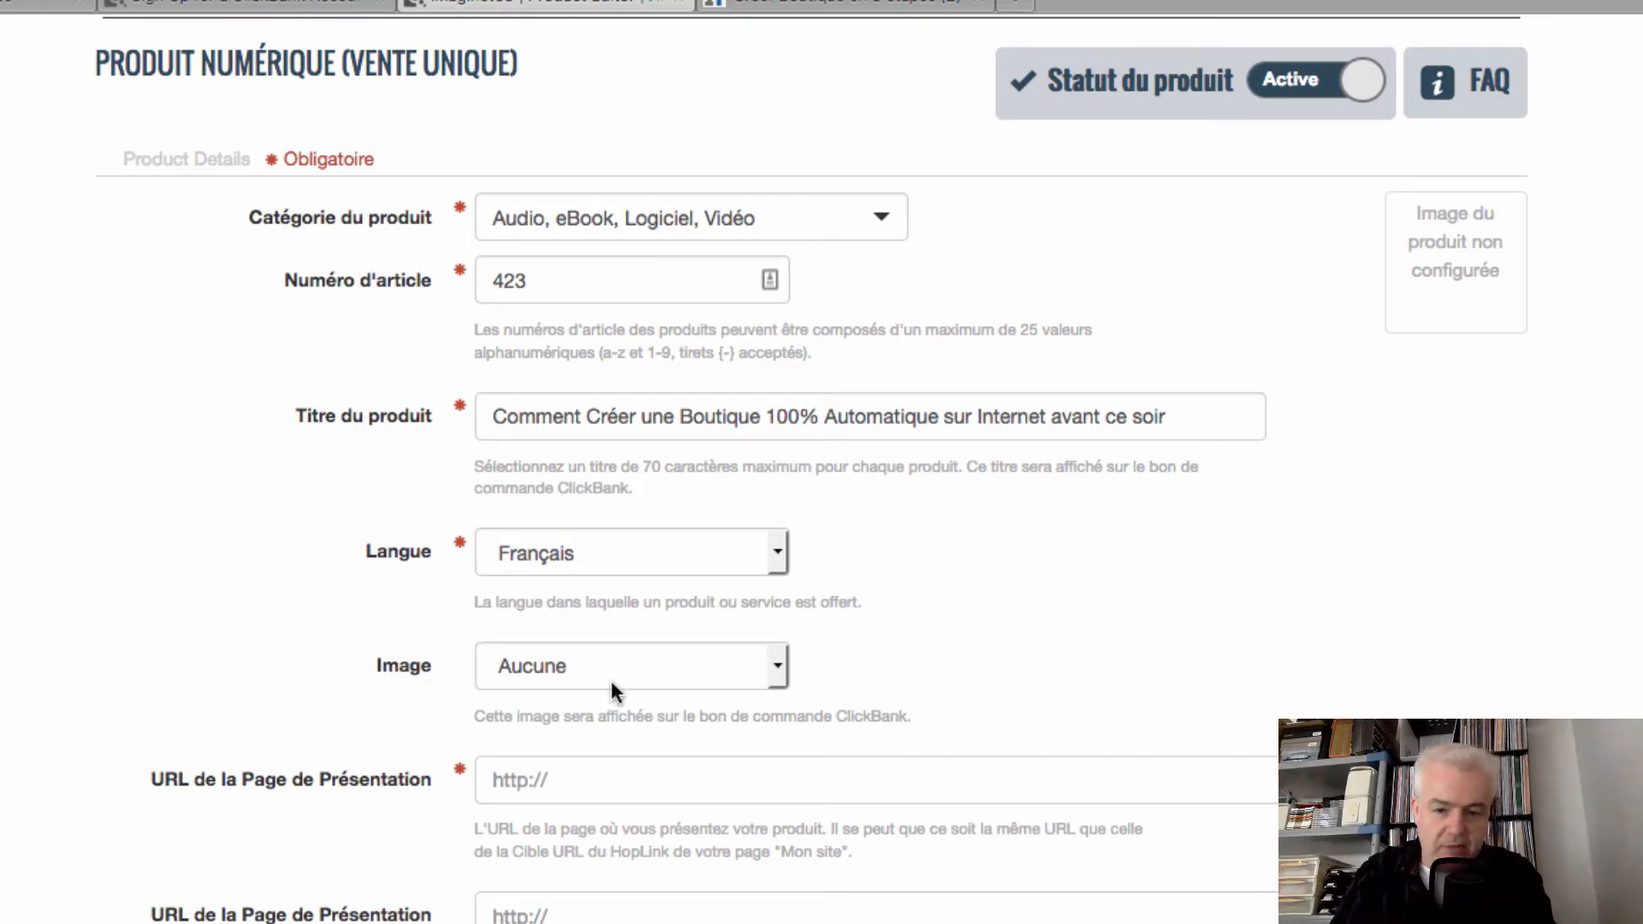
scroll(1012, 633, down, 3)
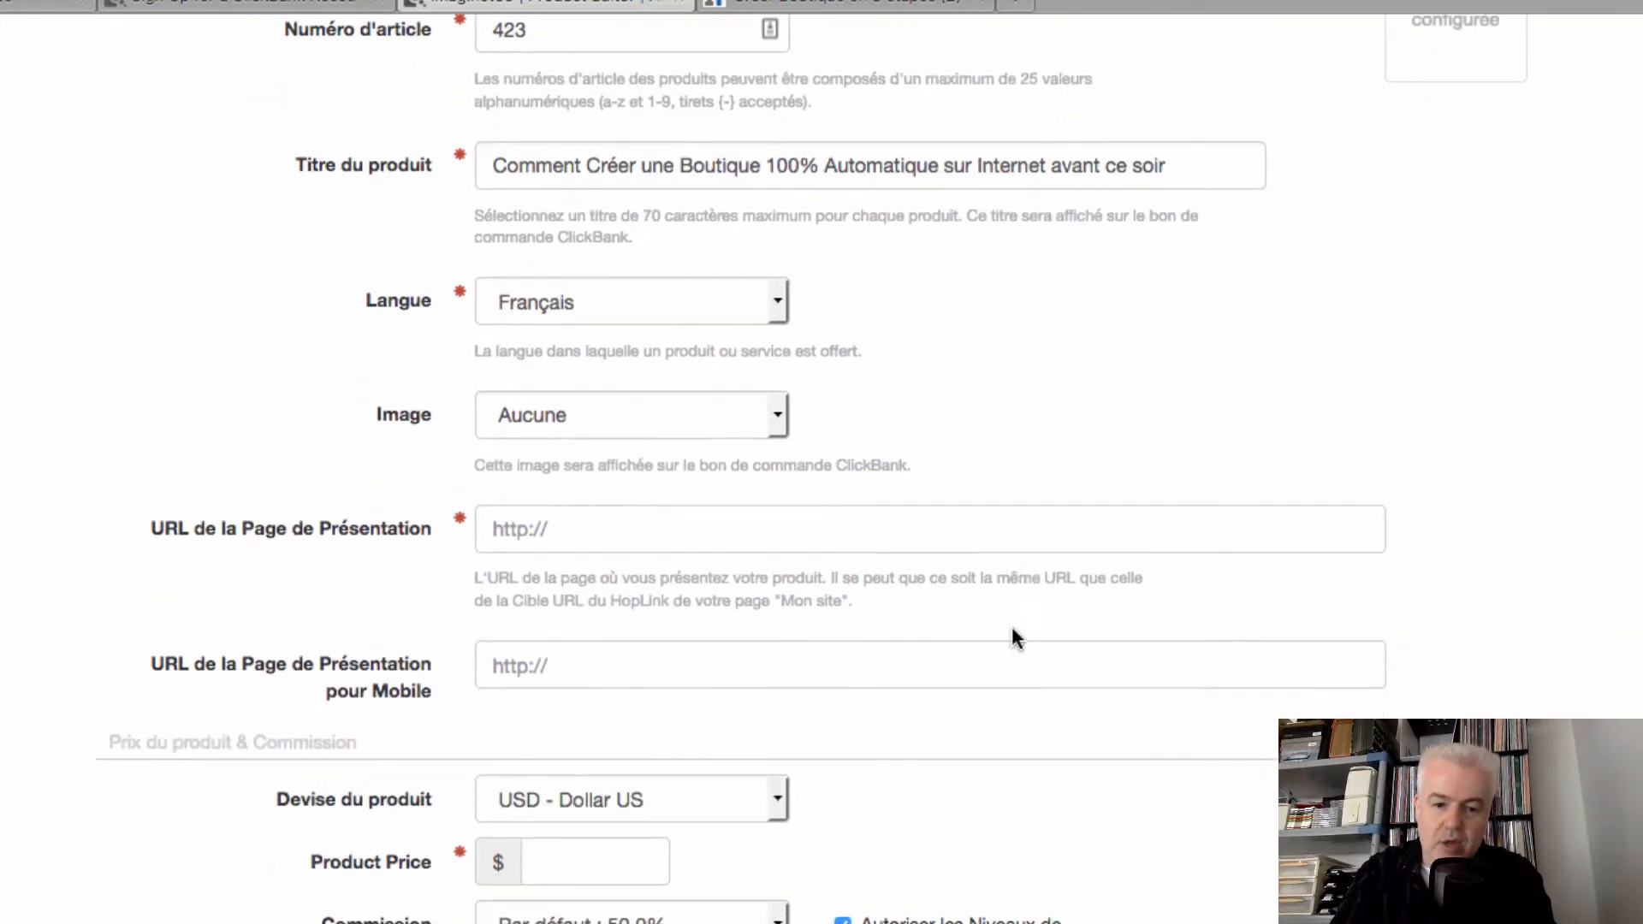
Begin the presentation page URL field, then glance at the Créer Boutique sales page and return
click(600, 516)
scroll(600, 516, down, 1)
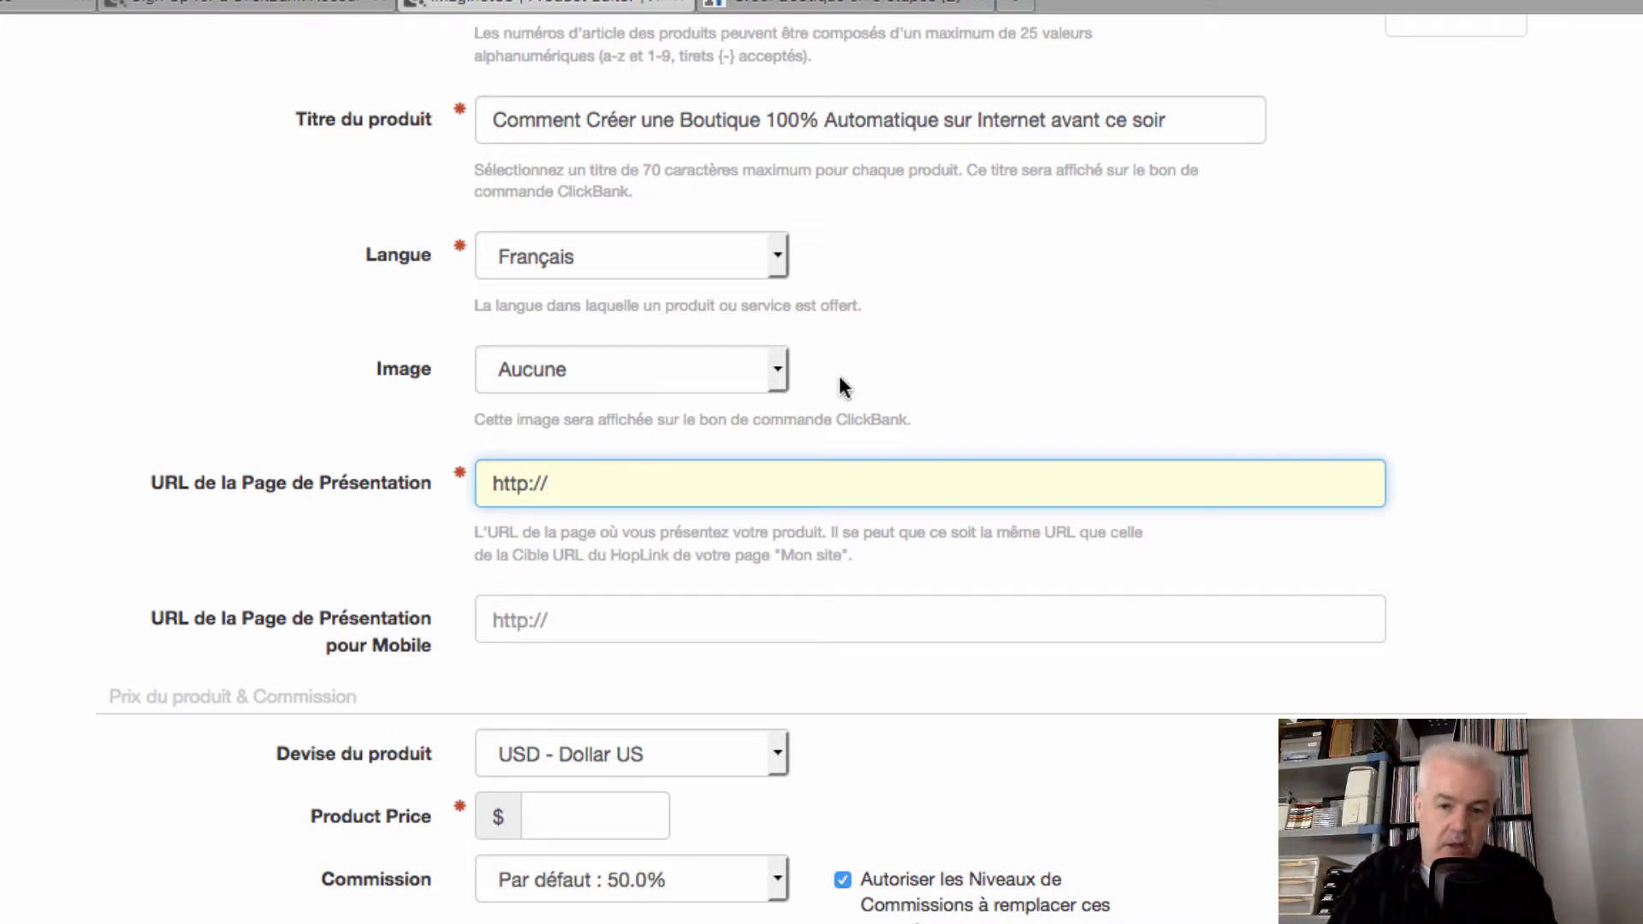
click(887, 6)
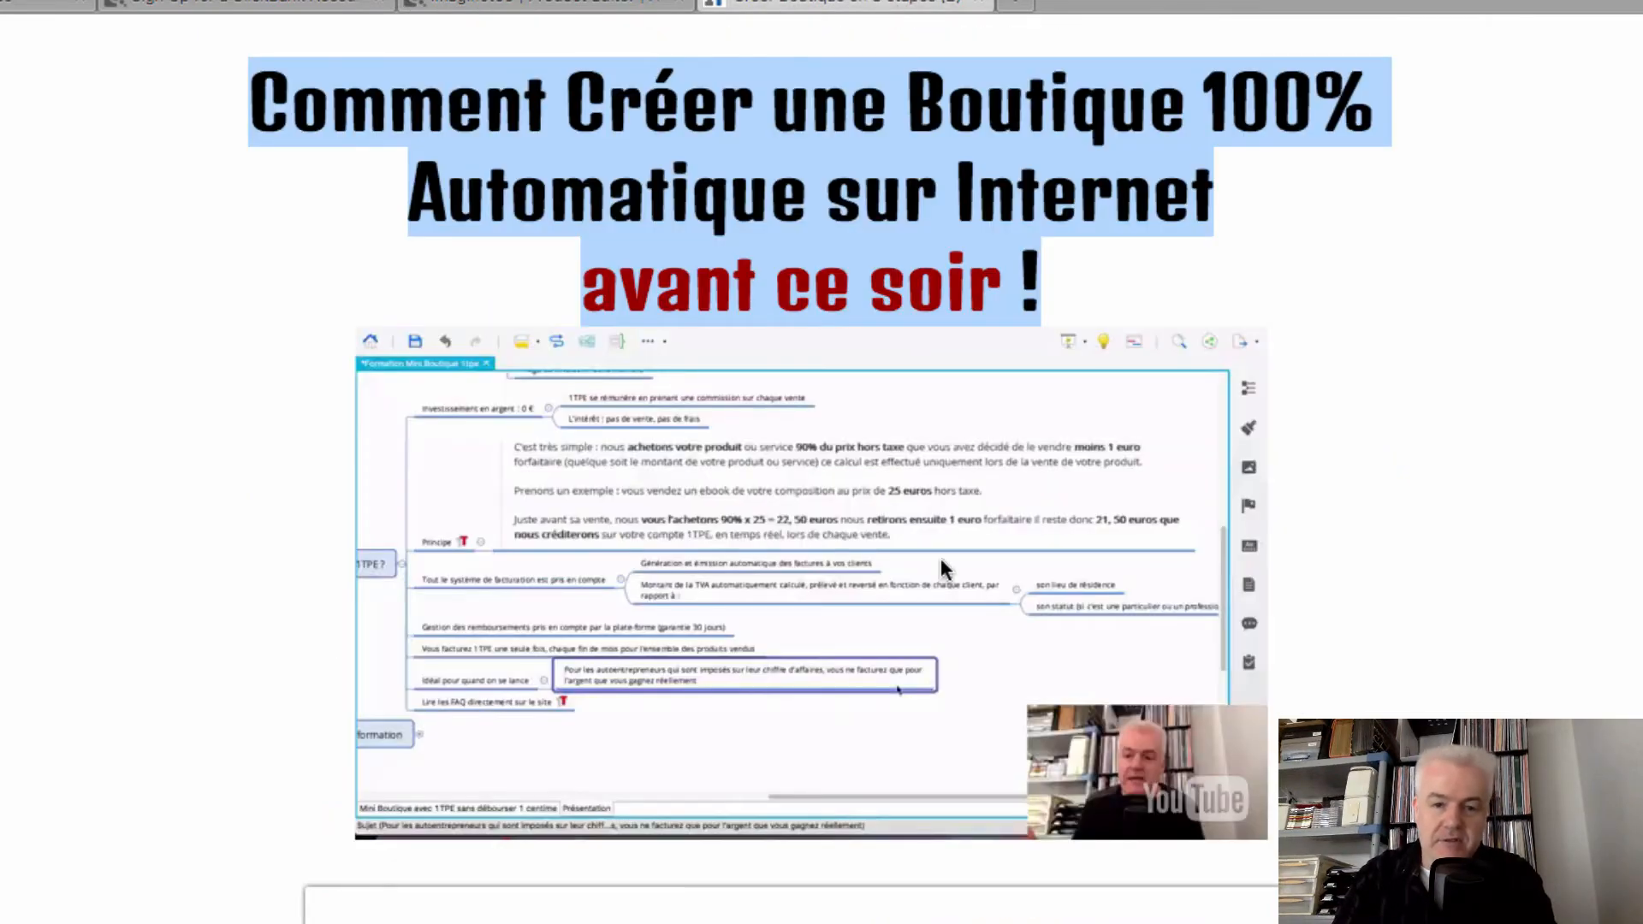
scroll(944, 566, down, 20)
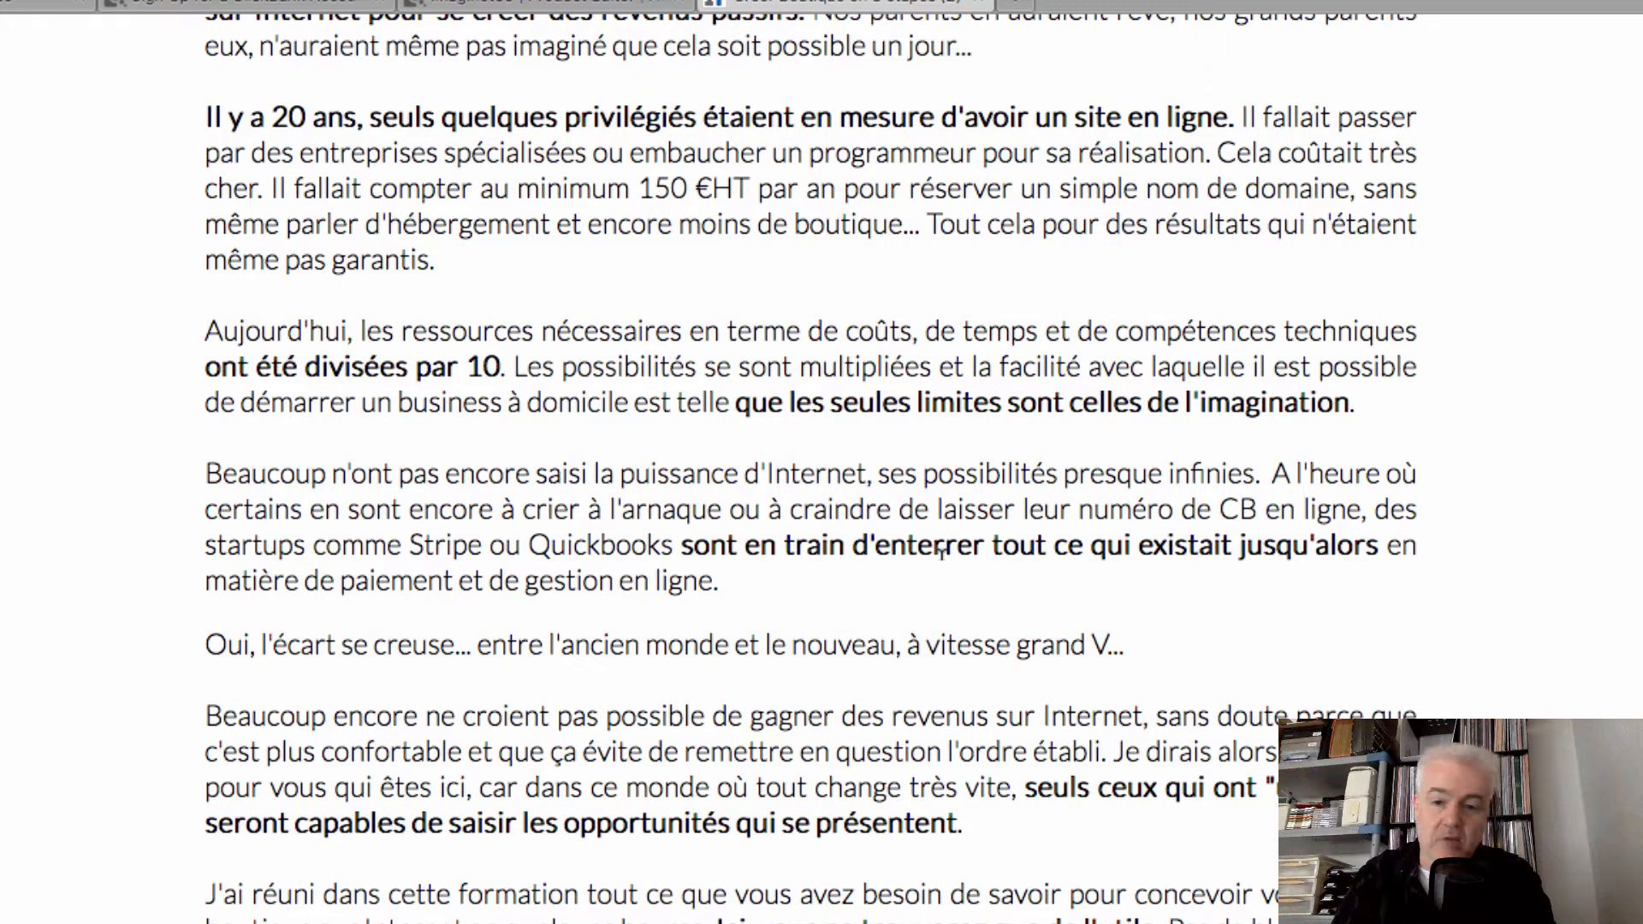
scroll(1196, 683, up, 15)
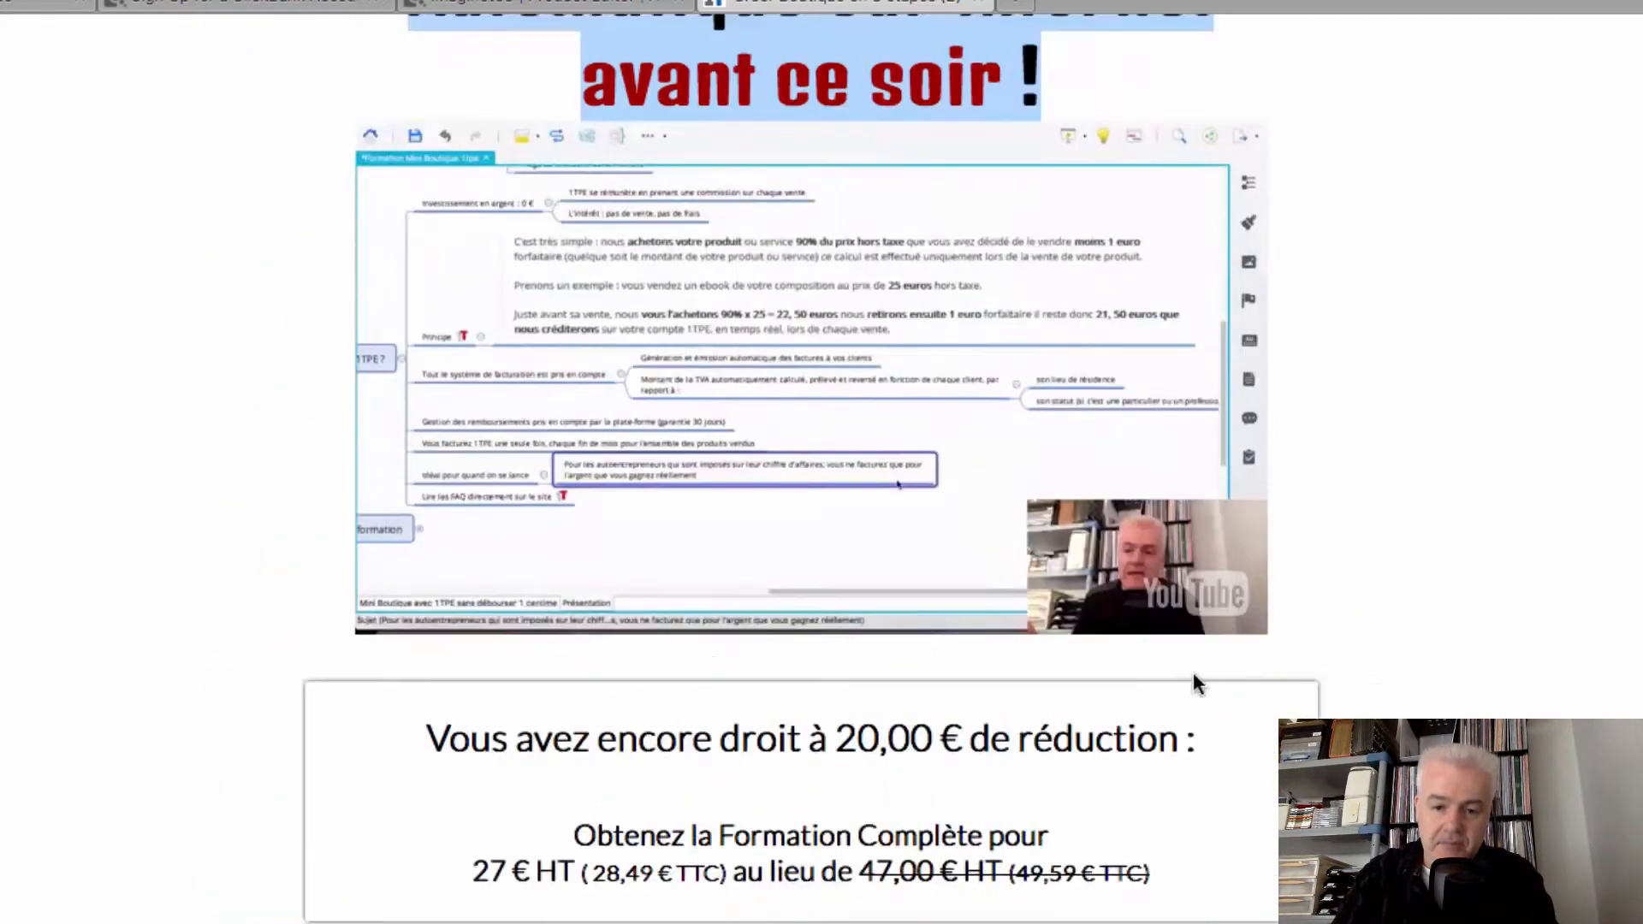
scroll(1196, 683, up, 2)
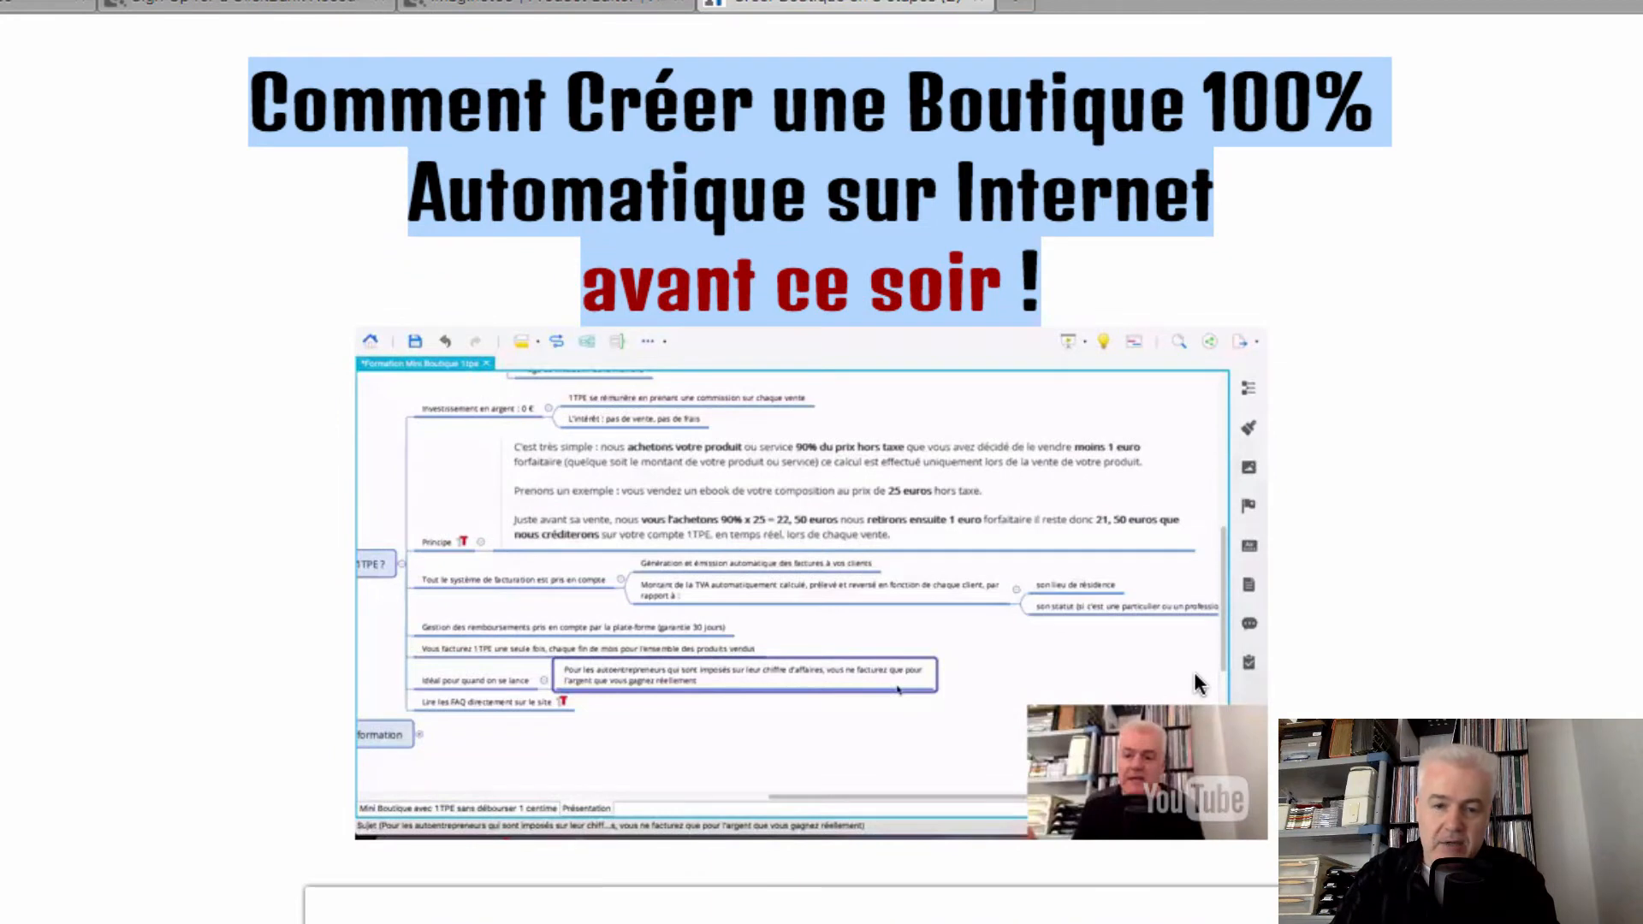
click(562, 5)
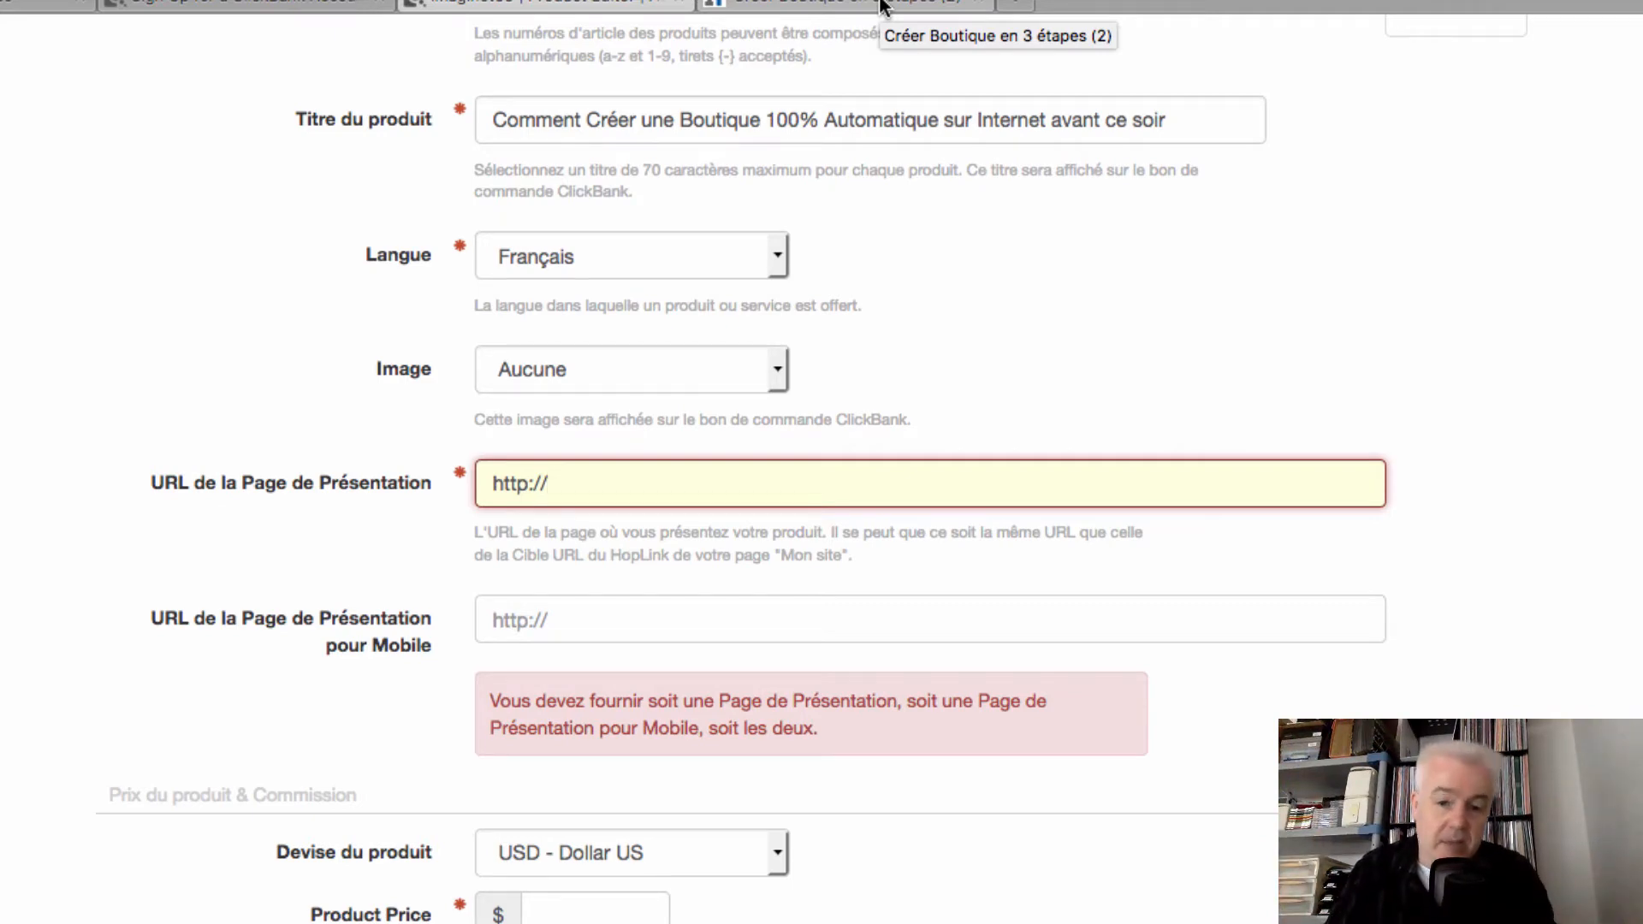
Review the Créer Boutique sales page content, switching back and forth with the product form
click(881, 4)
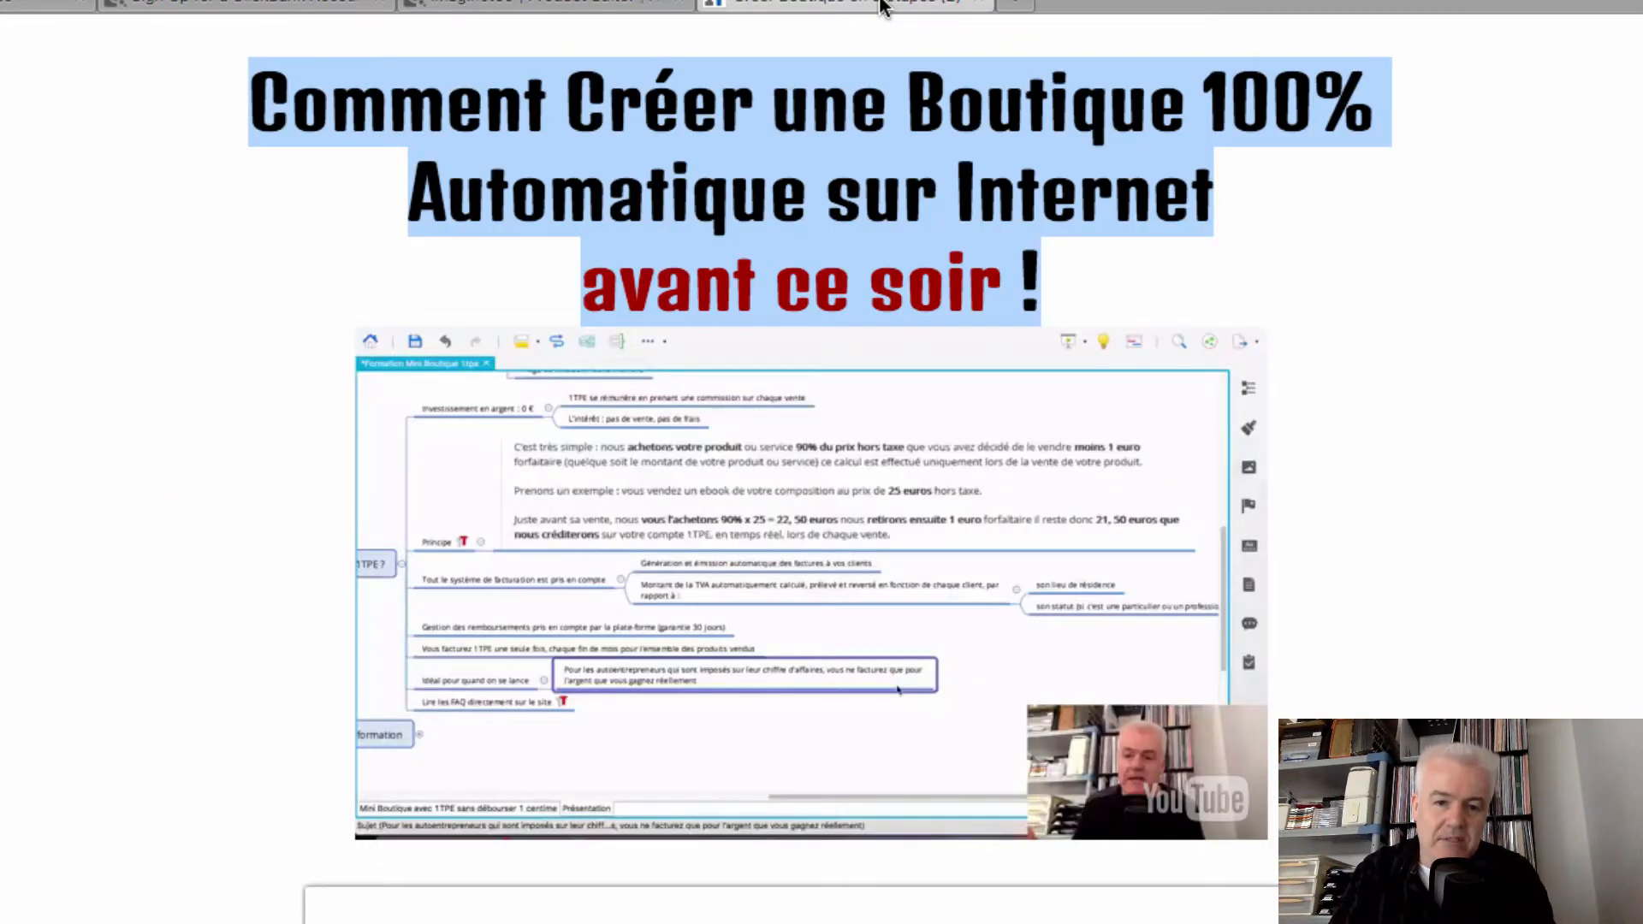
scroll(1076, 609, down, 10)
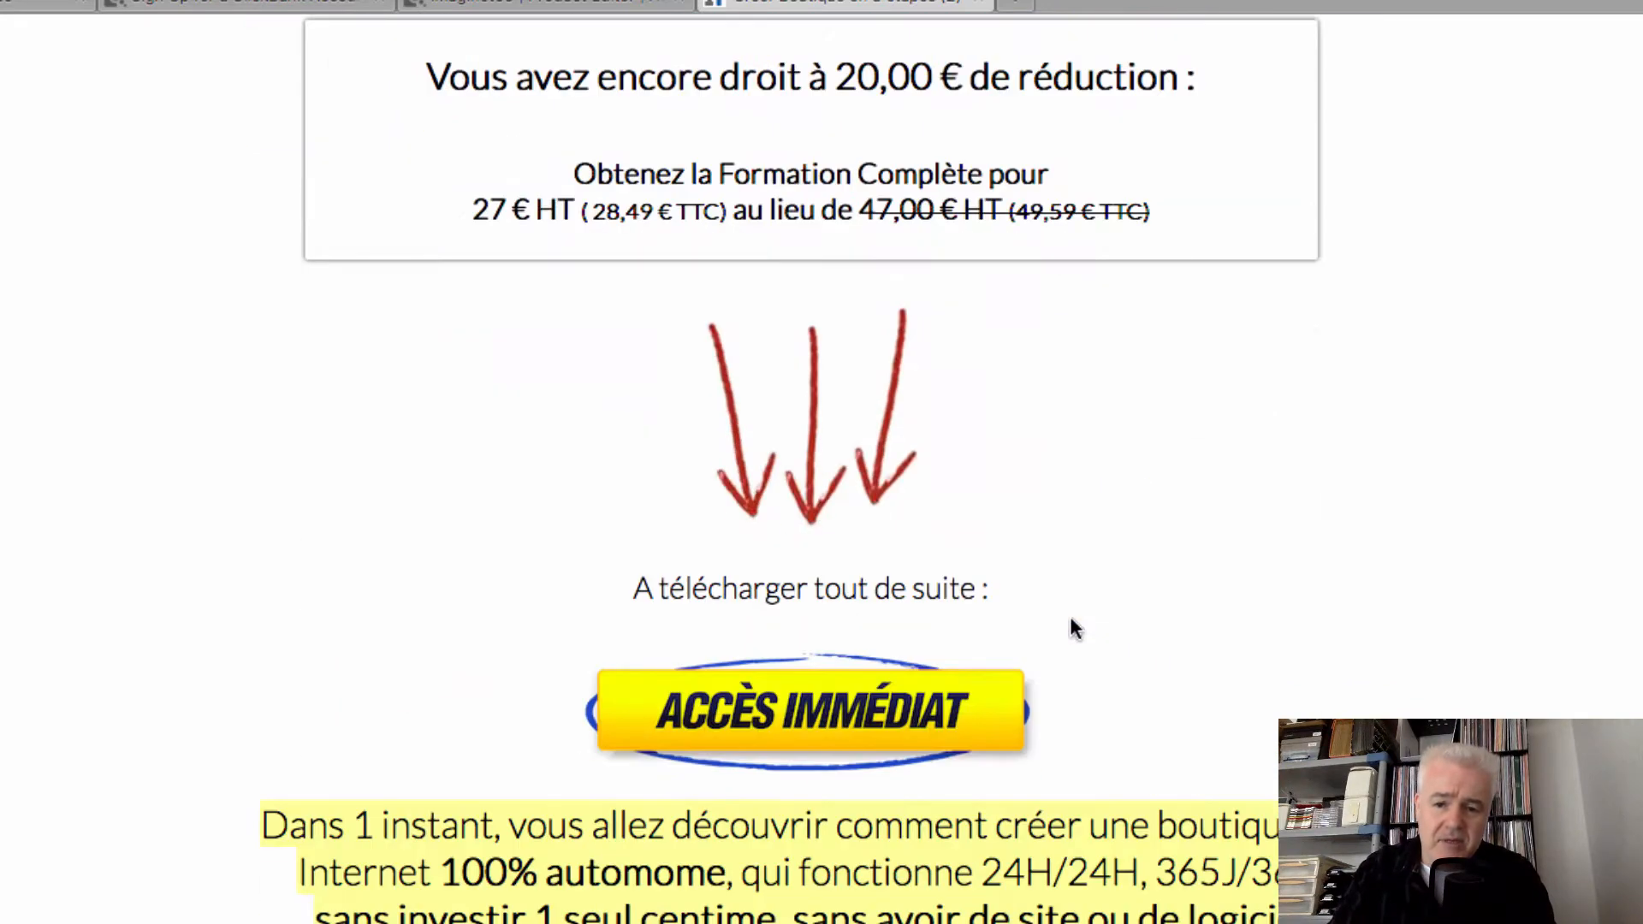
scroll(1053, 629, down, 1)
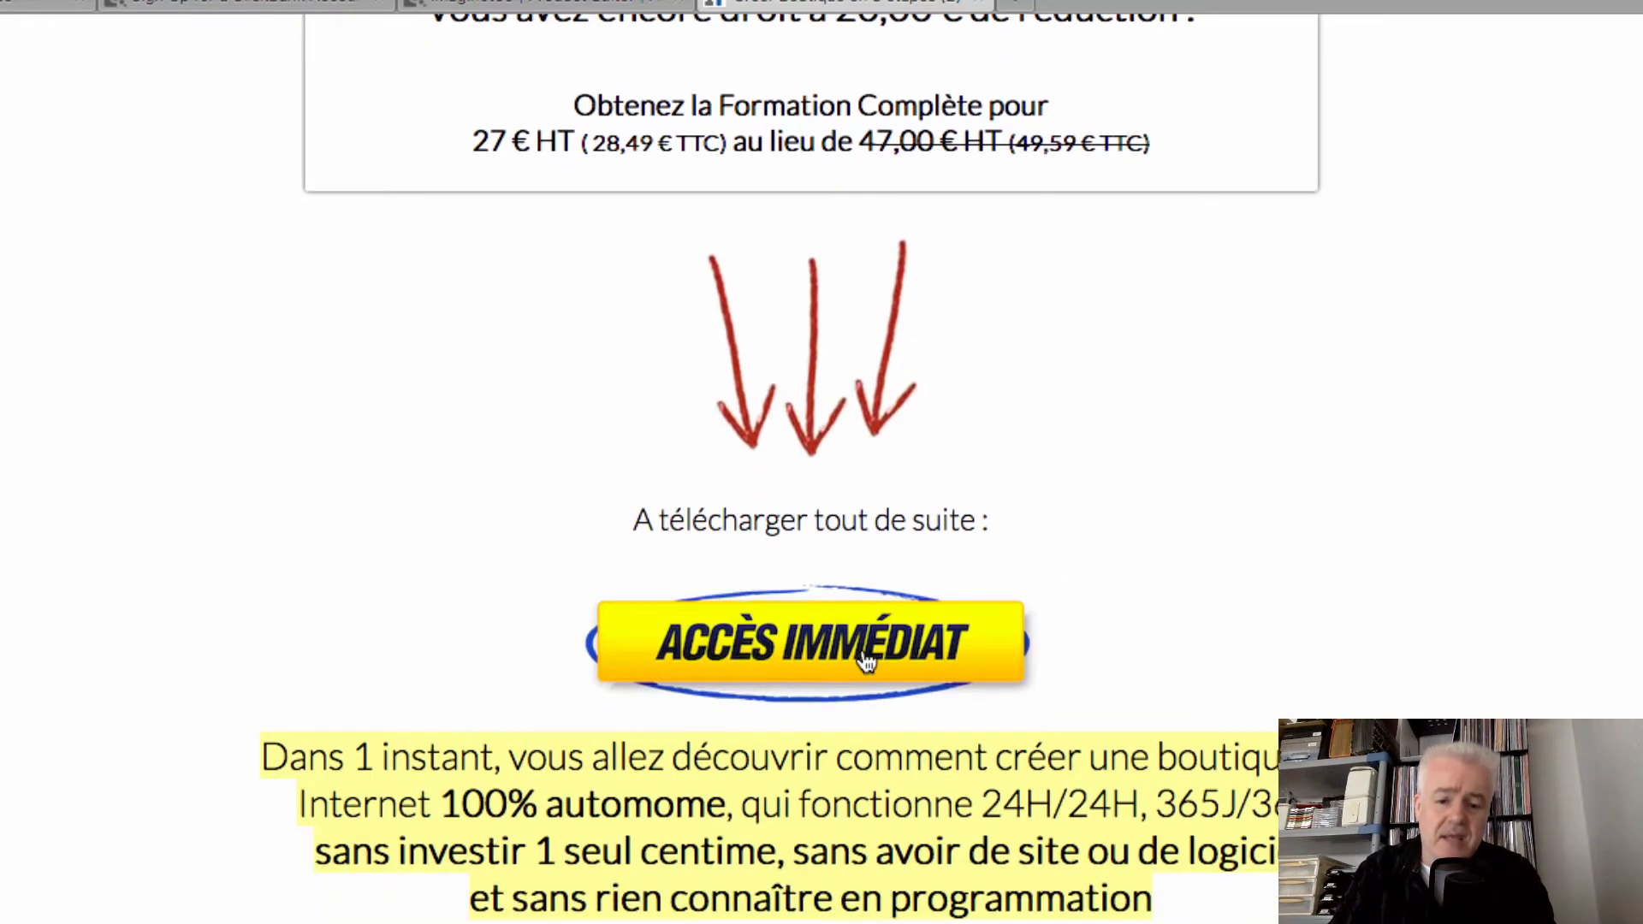
scroll(790, 557, down, 1)
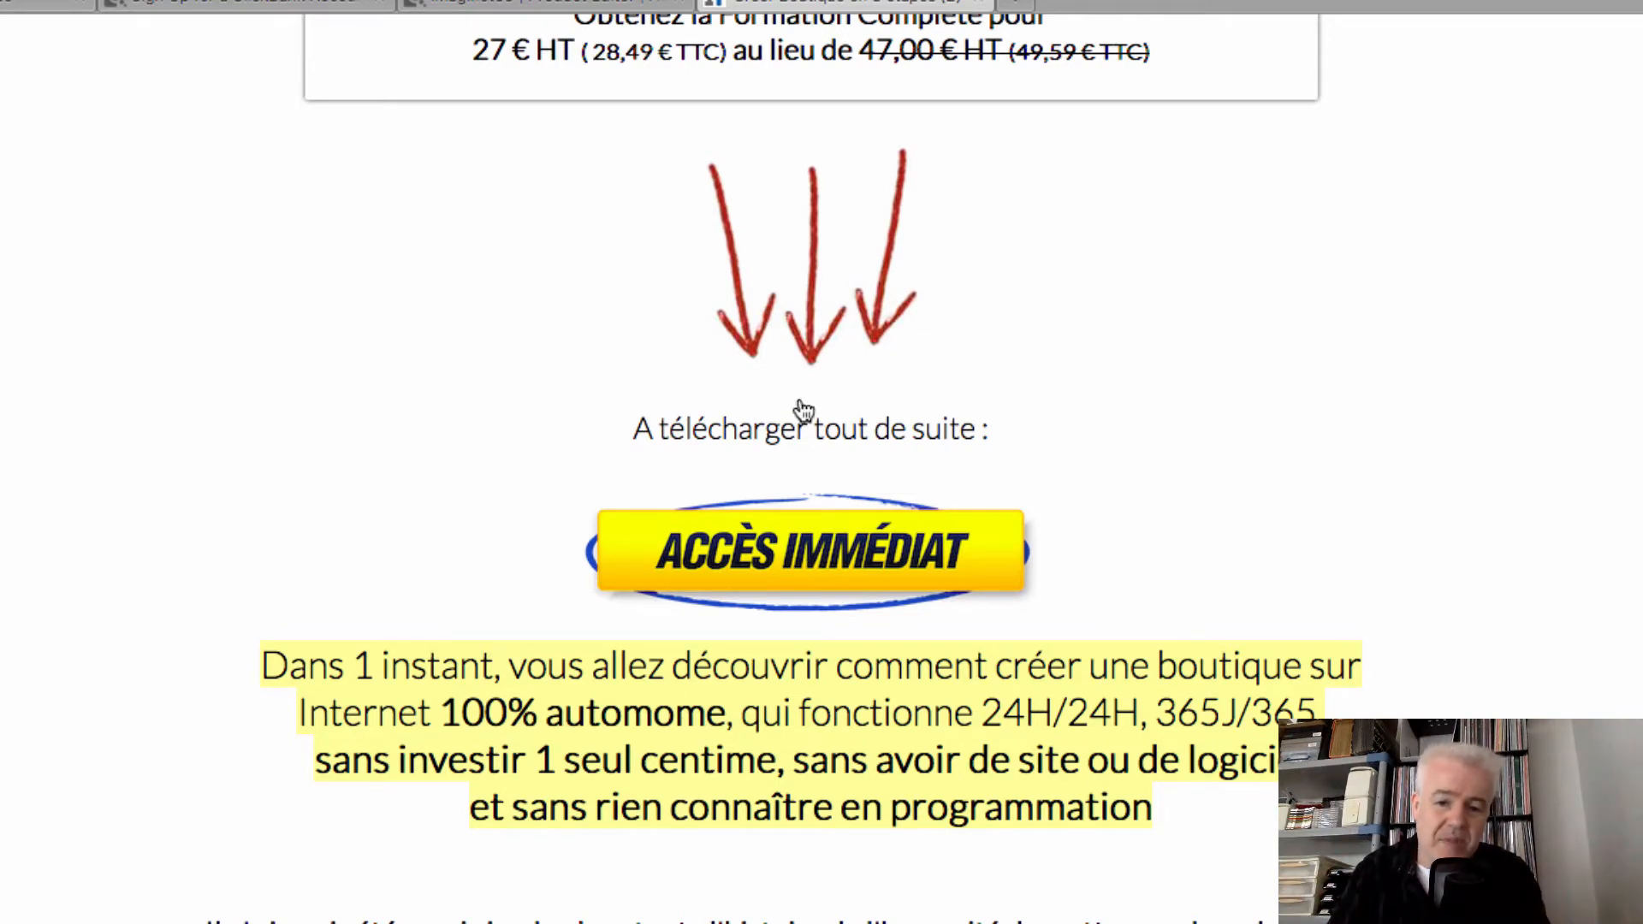
click(614, 8)
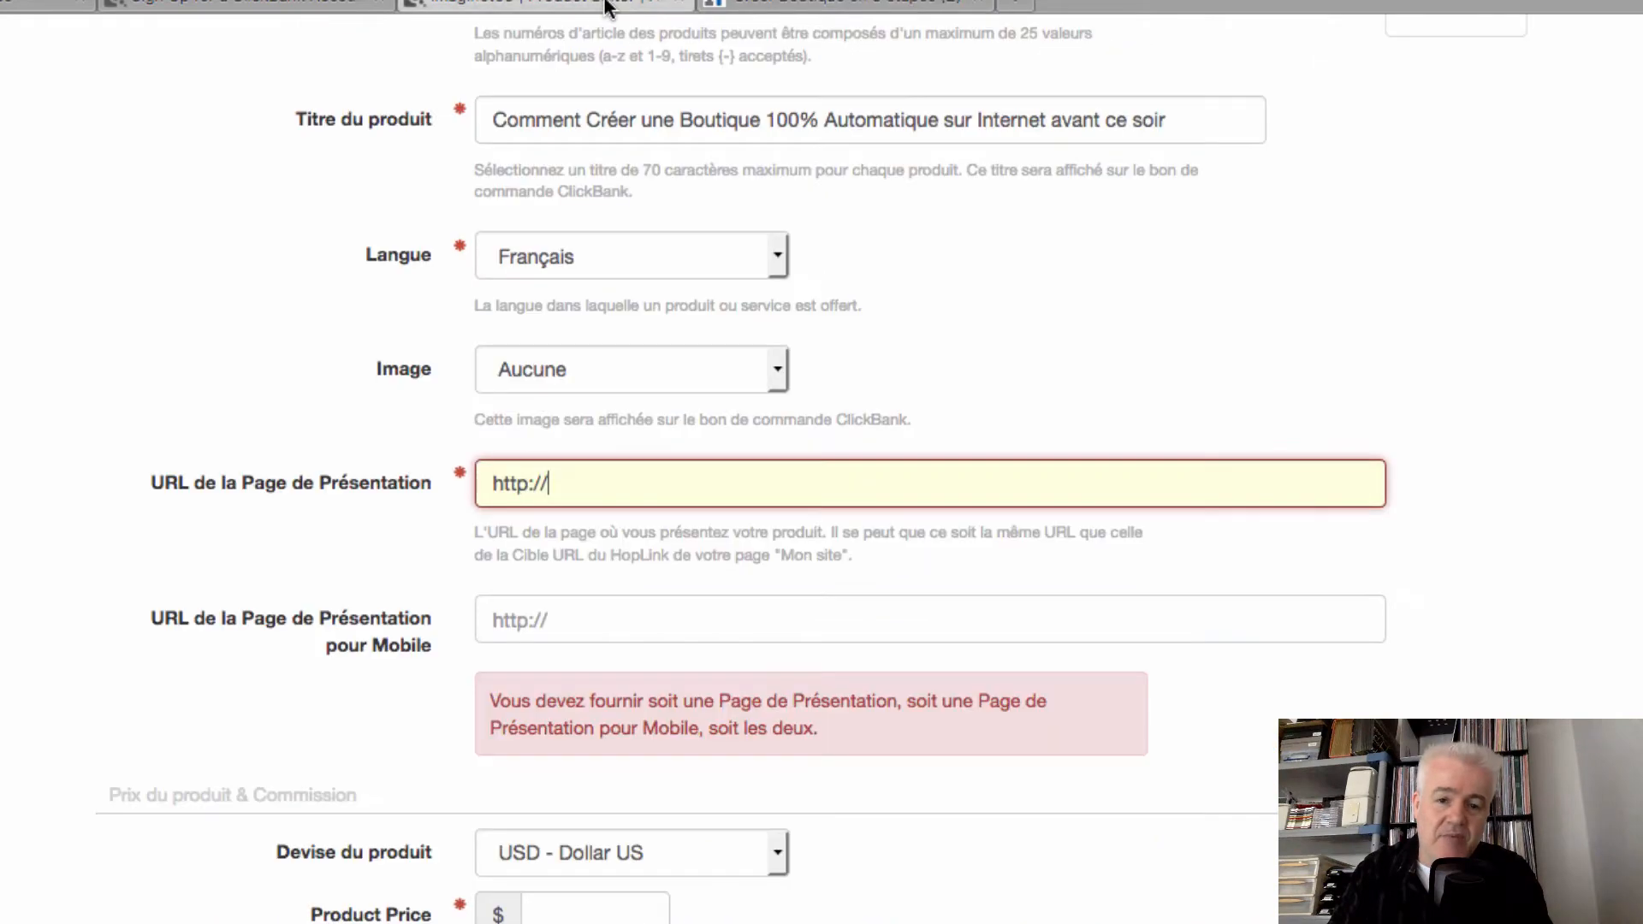
click(899, 10)
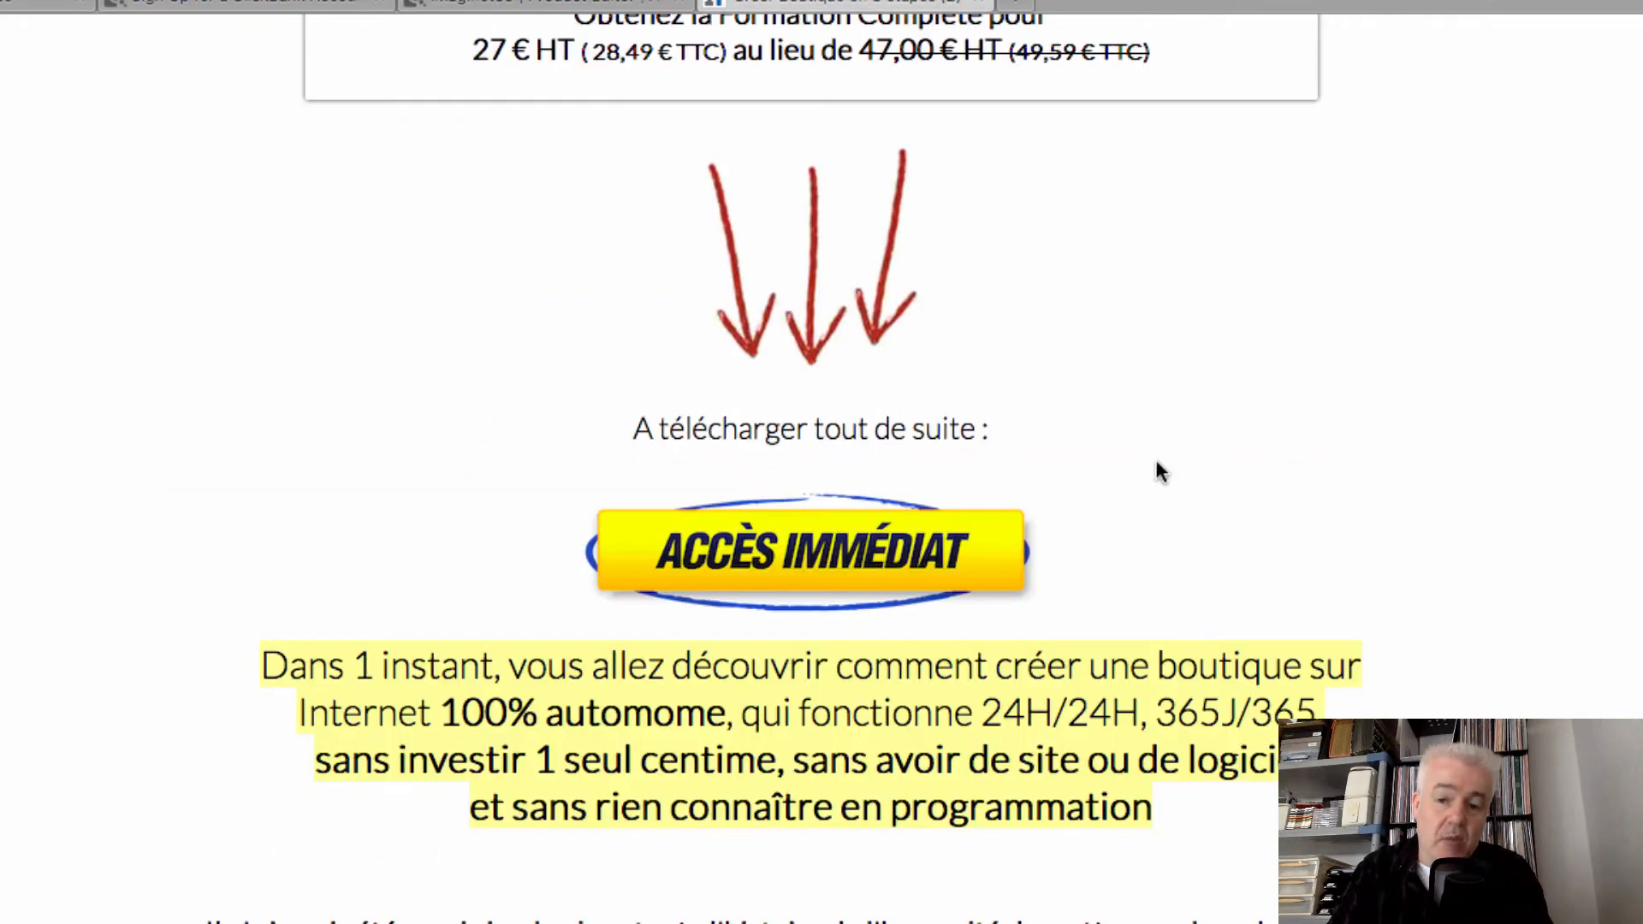
scroll(1151, 470, up, 10)
scroll(1149, 475, up, 2)
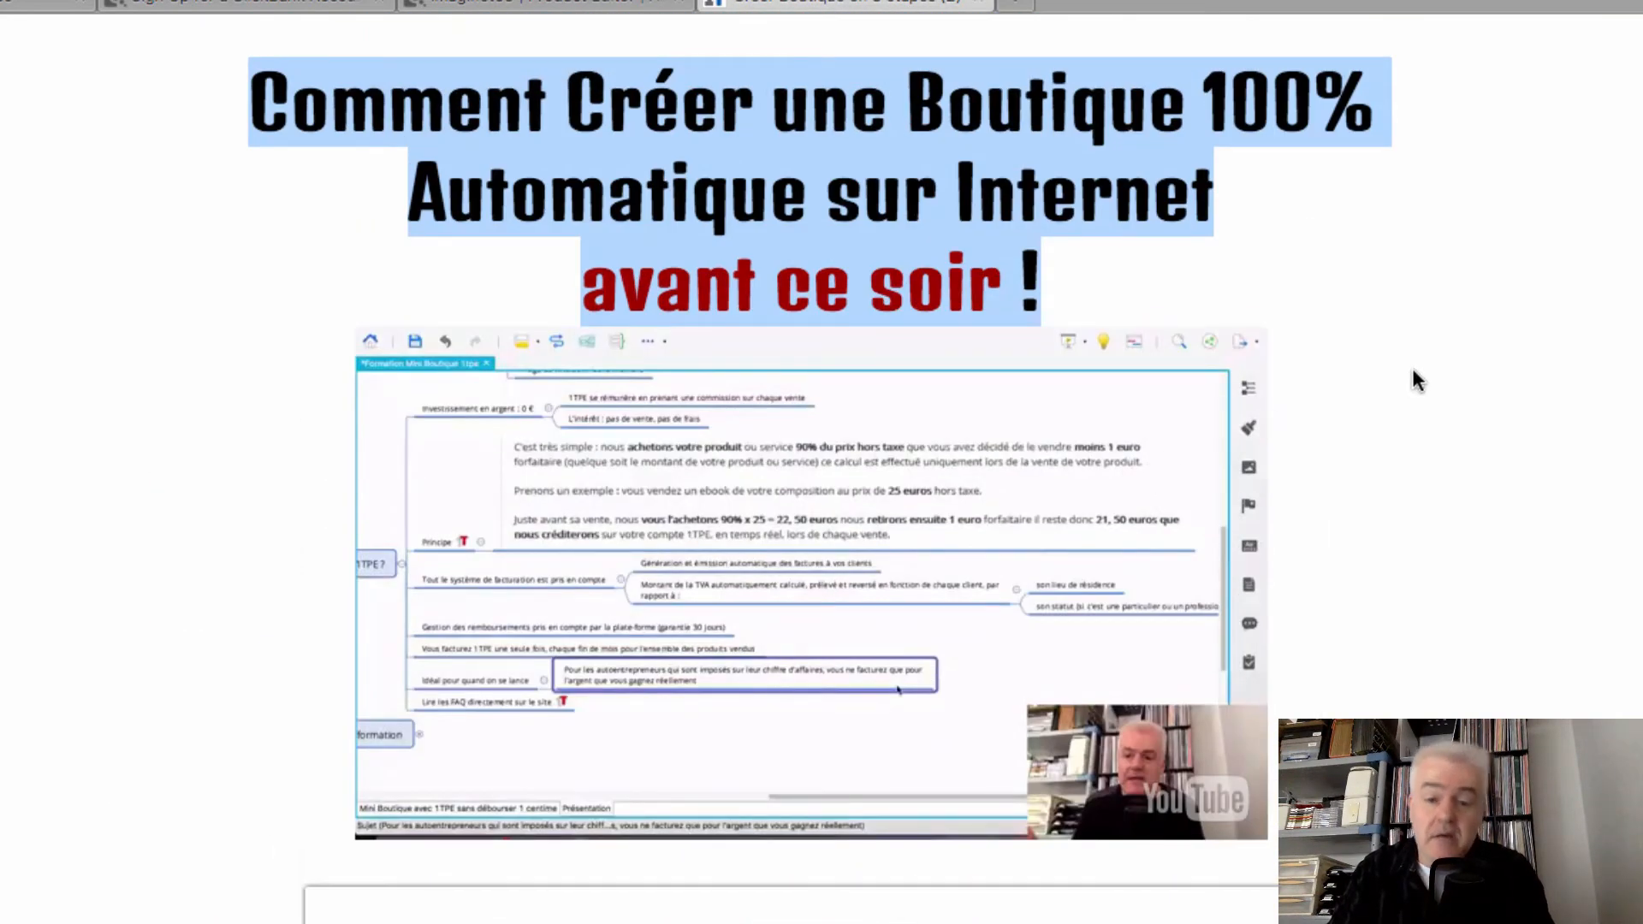
scroll(1431, 376, down, 1)
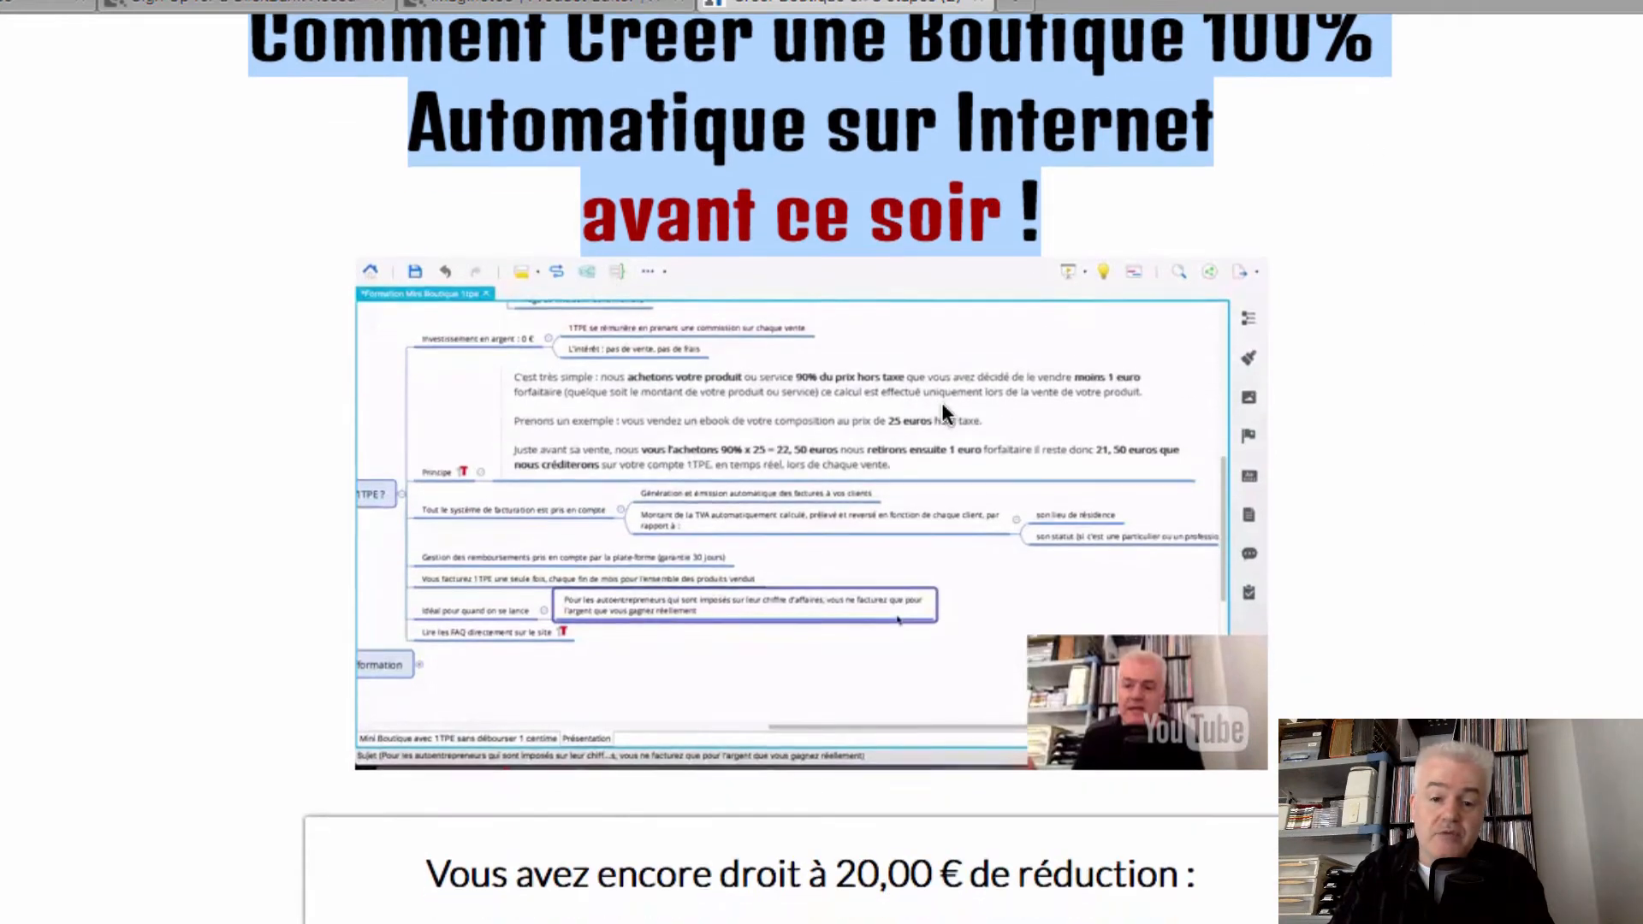
scroll(941, 410, down, 10)
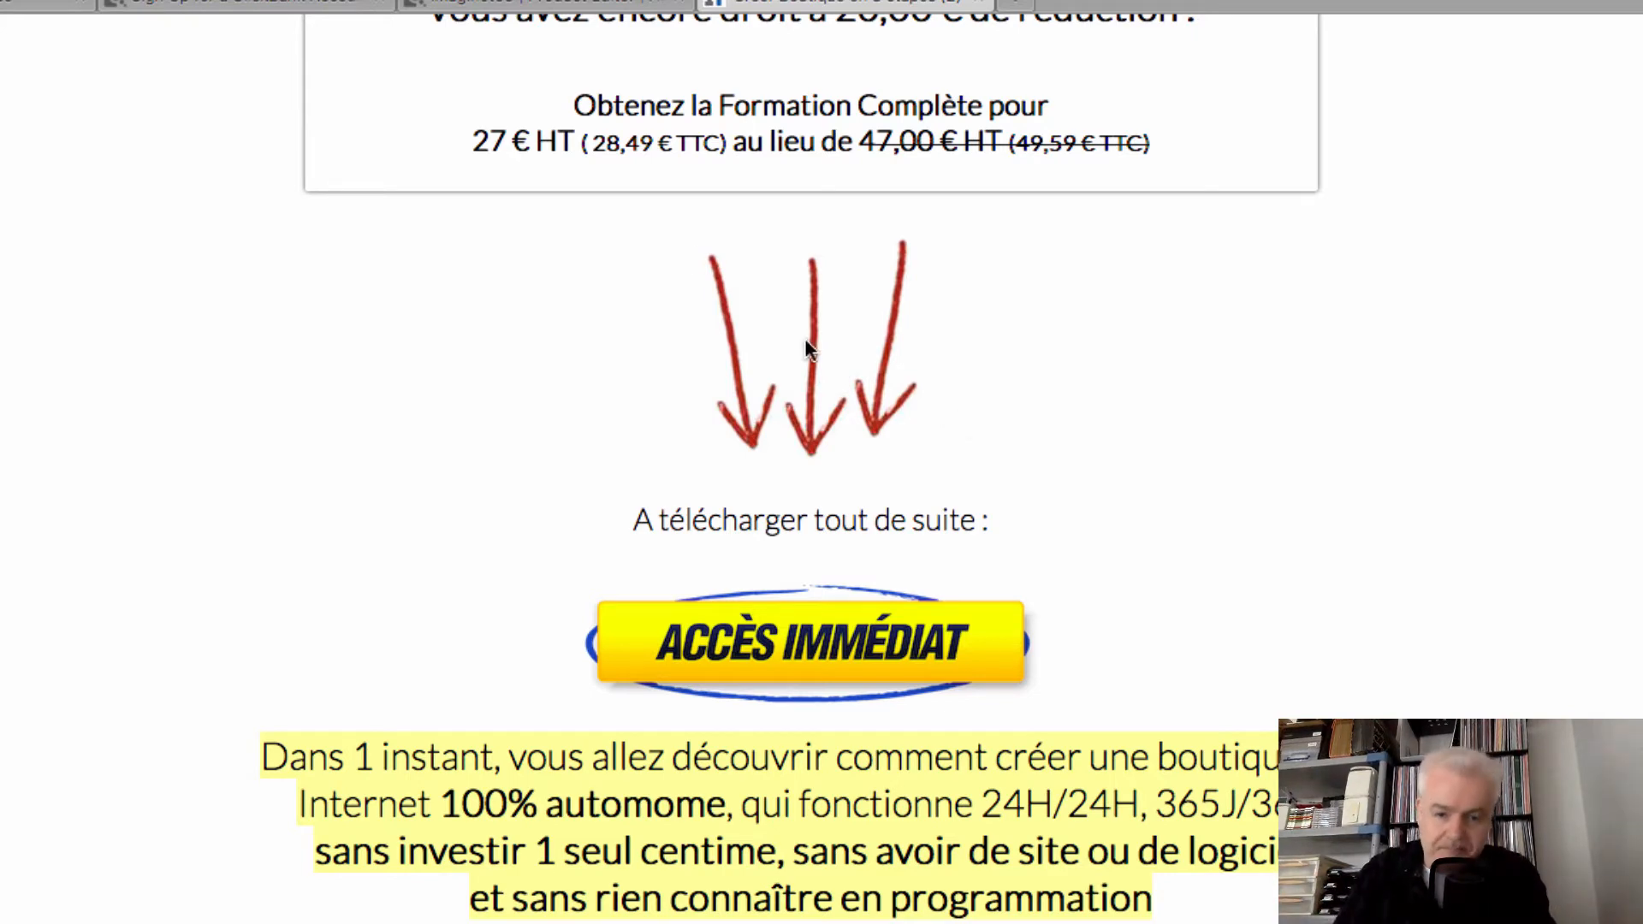
click(594, 10)
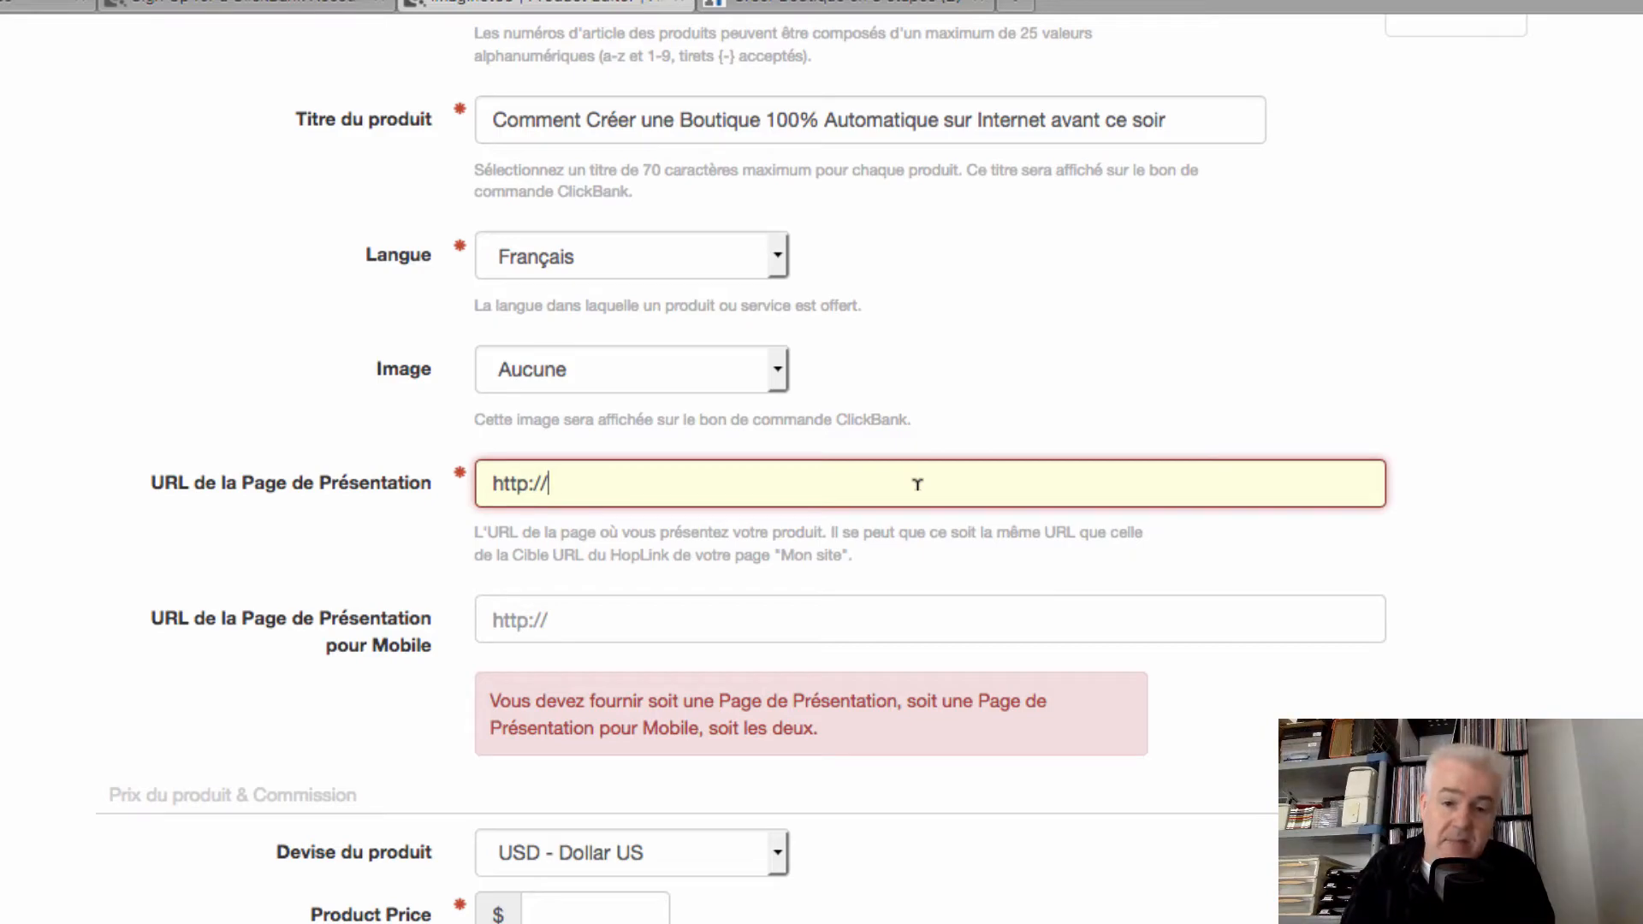
Deselect the sales page title and return to the ClickBank product form
click(899, 5)
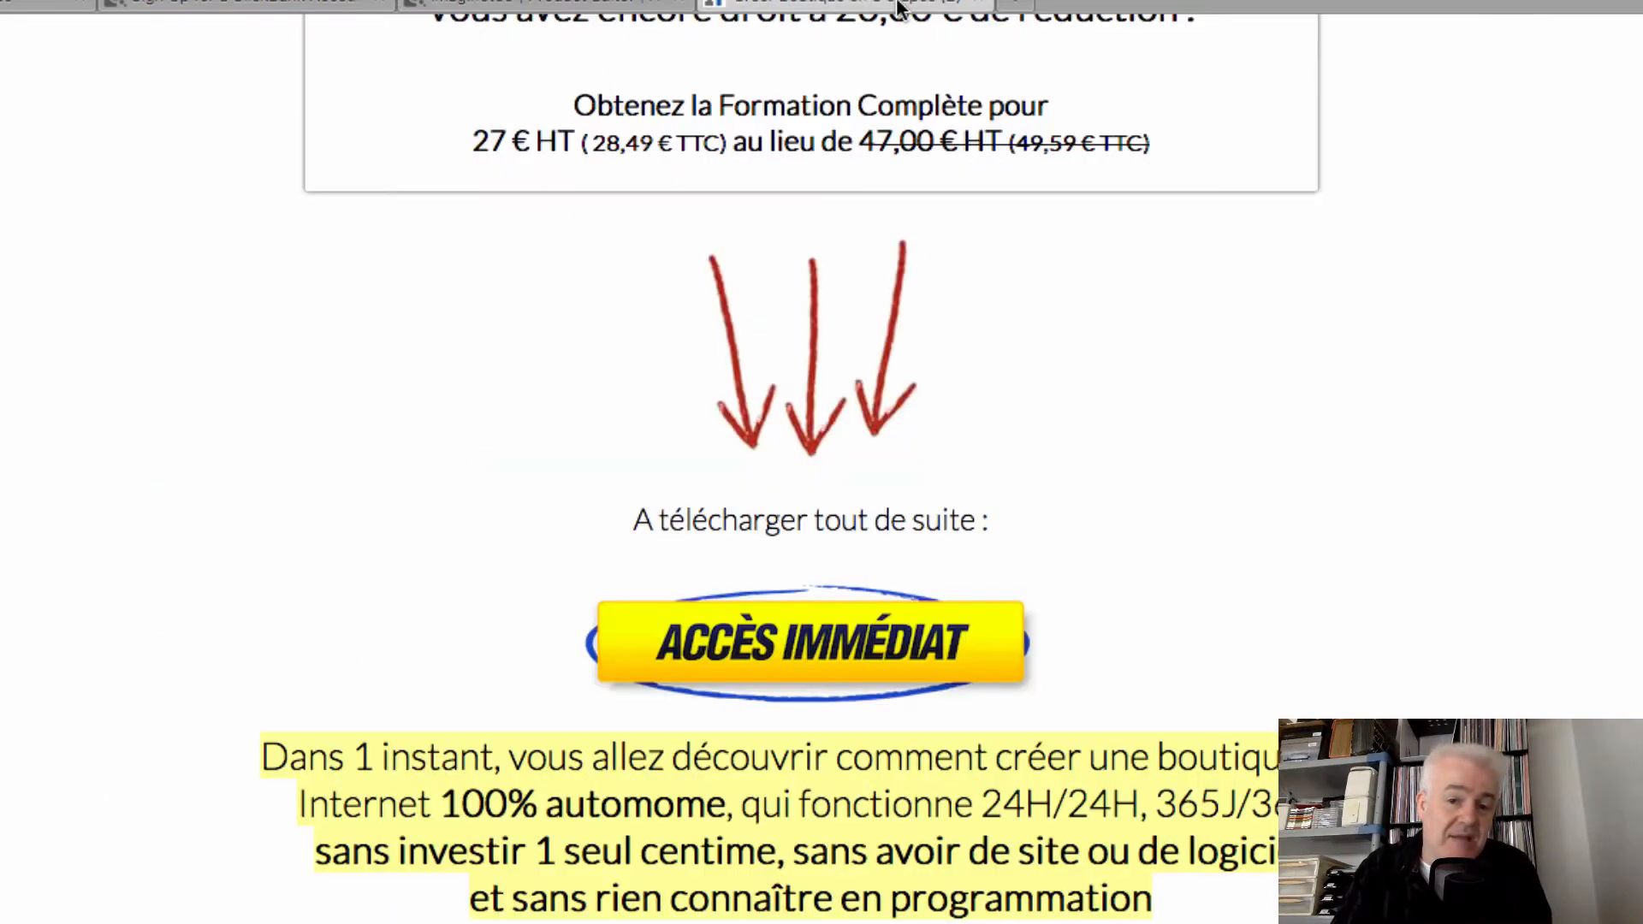
scroll(790, 343, up, 10)
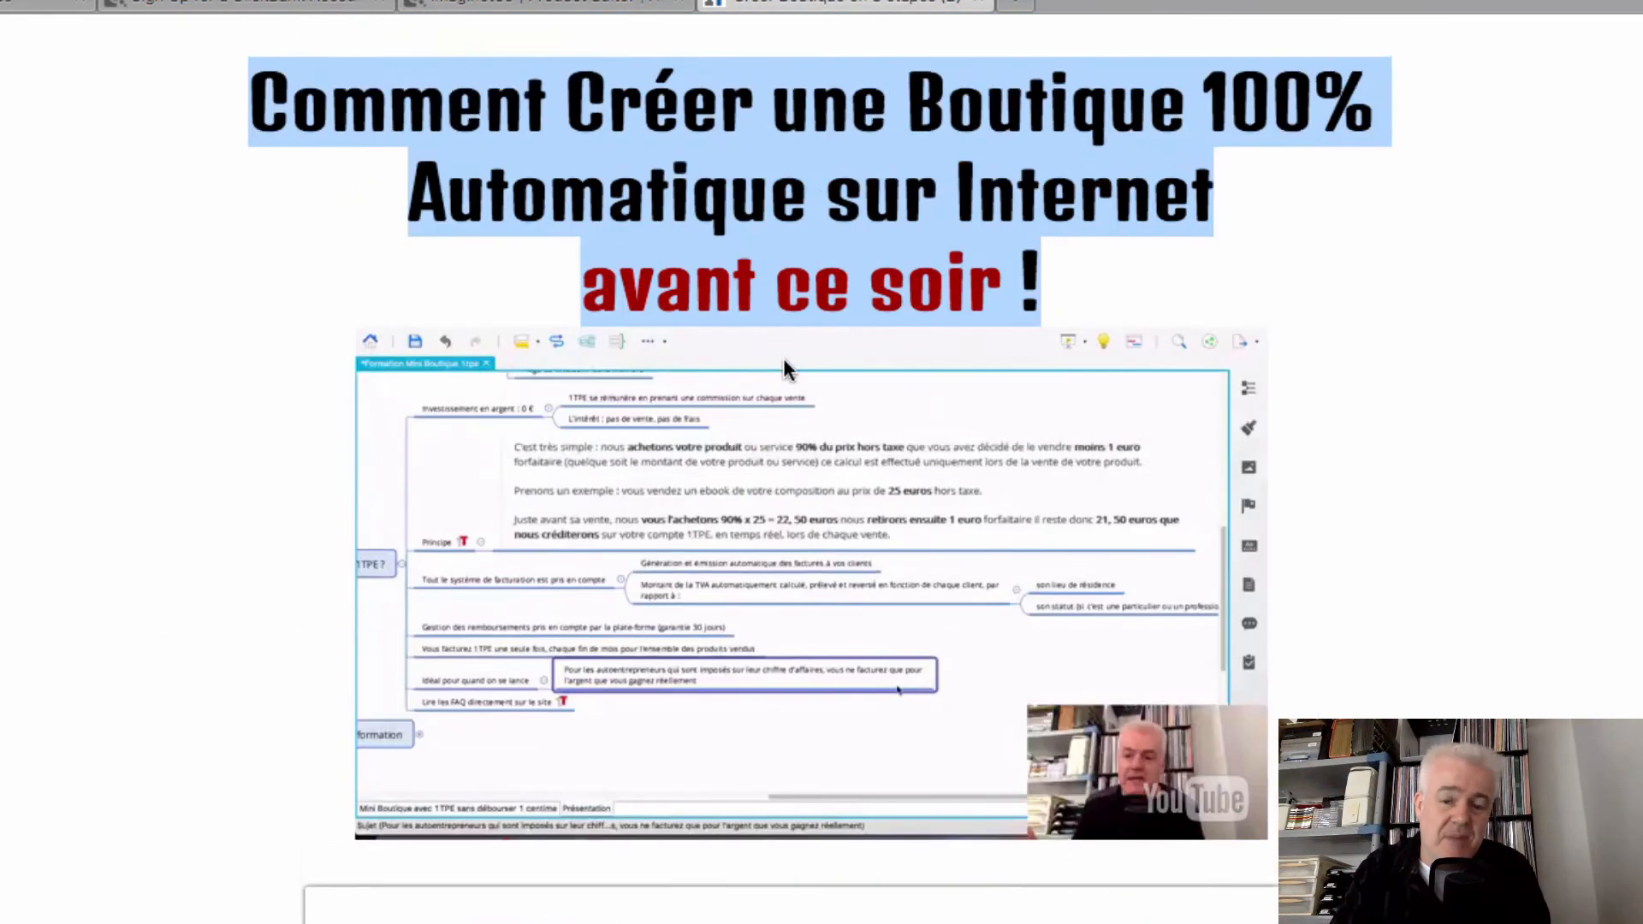
click(813, 197)
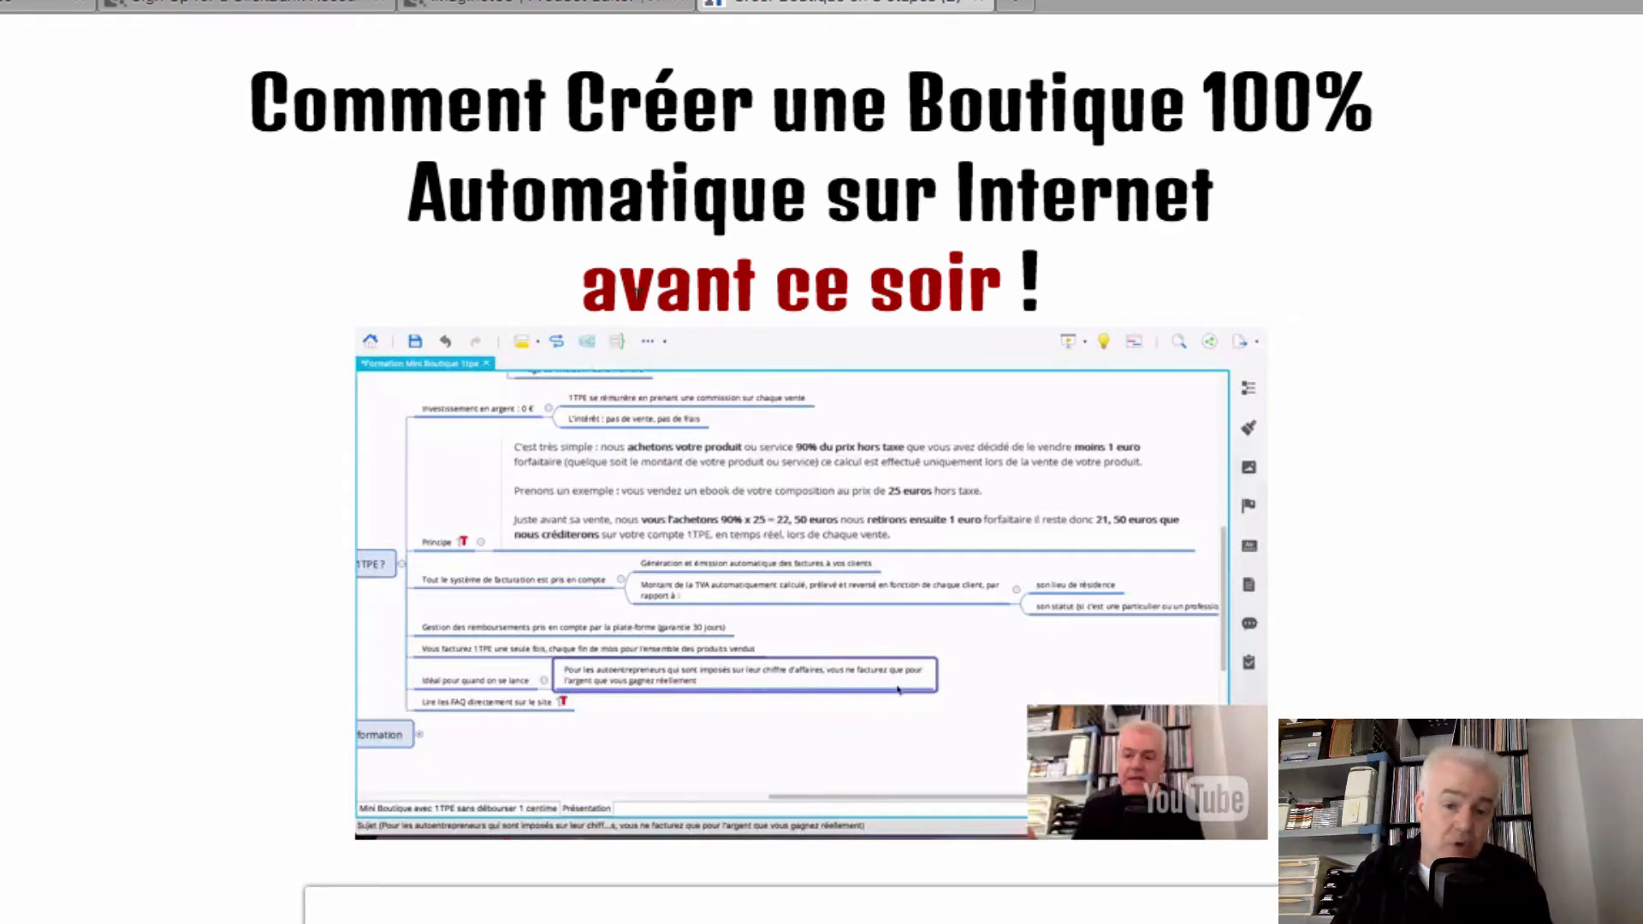
scroll(639, 296, down, 7)
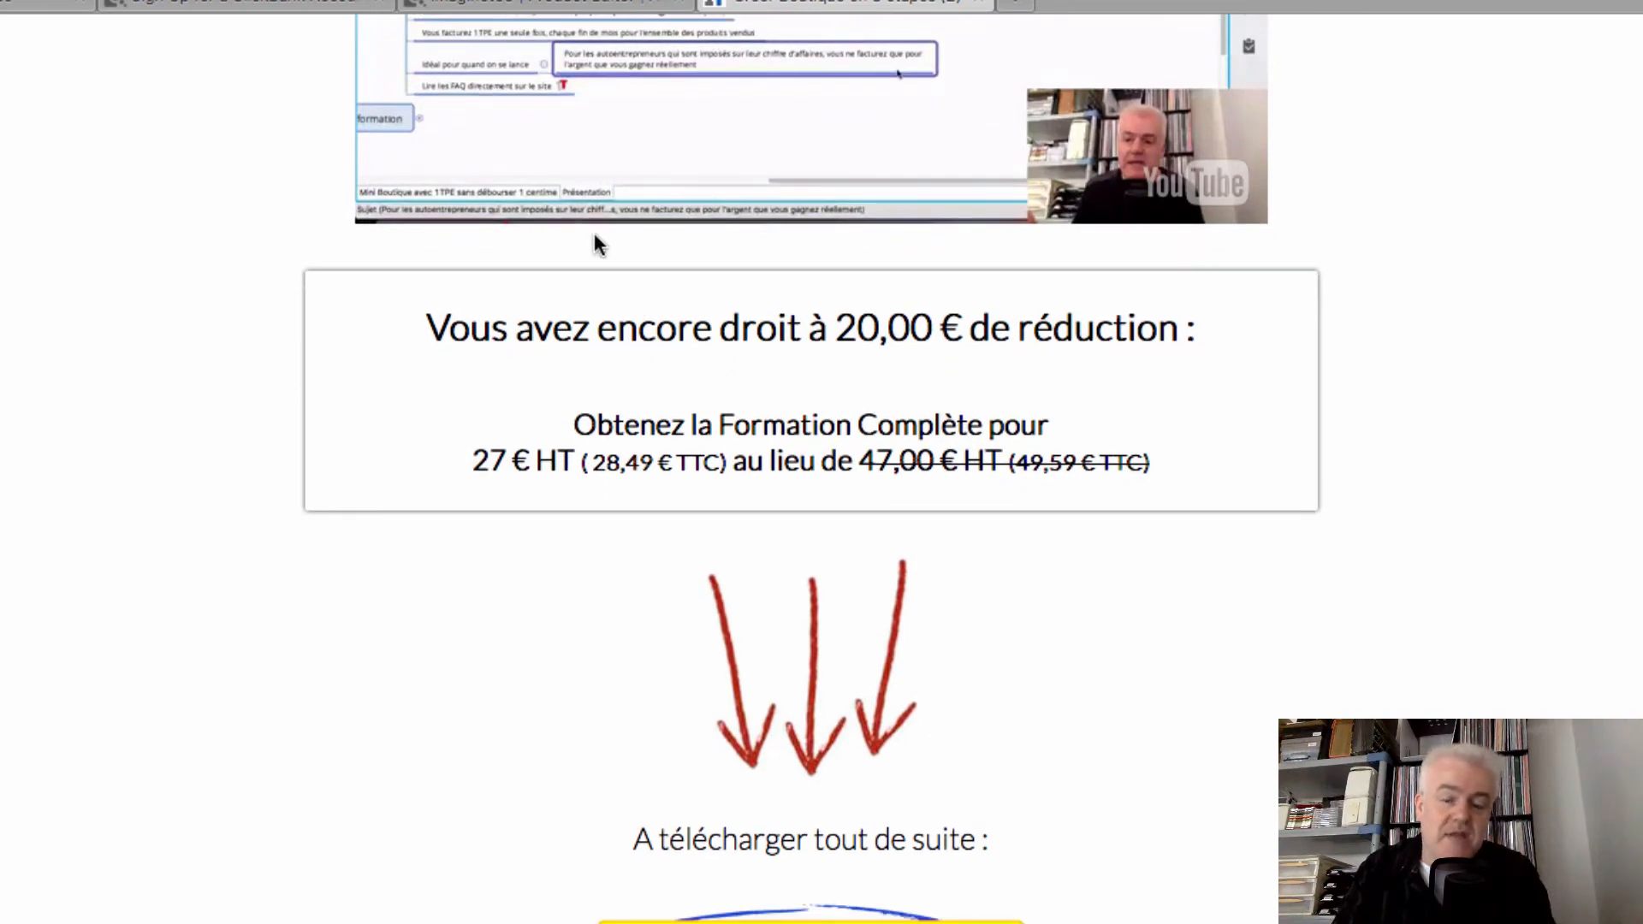
click(505, 5)
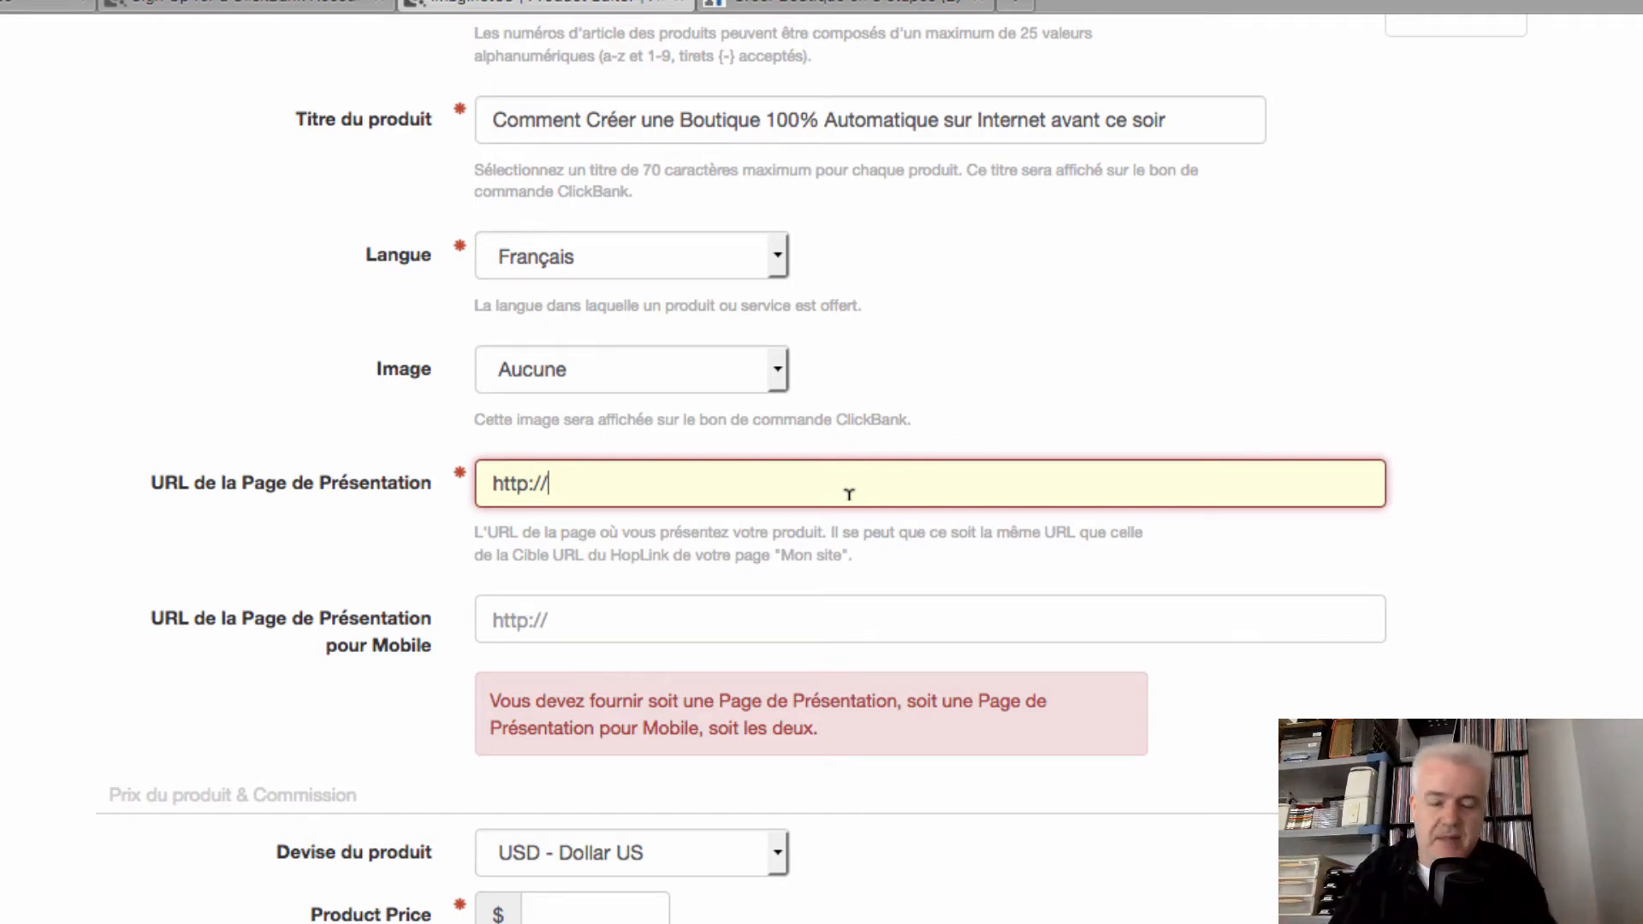
Select the sales page address imaginet.1tpego.net/imaginet/creer-boutique-en-3-etapes-2.php in the address bar
scroll(817, 486, down, 1)
click(717, 435)
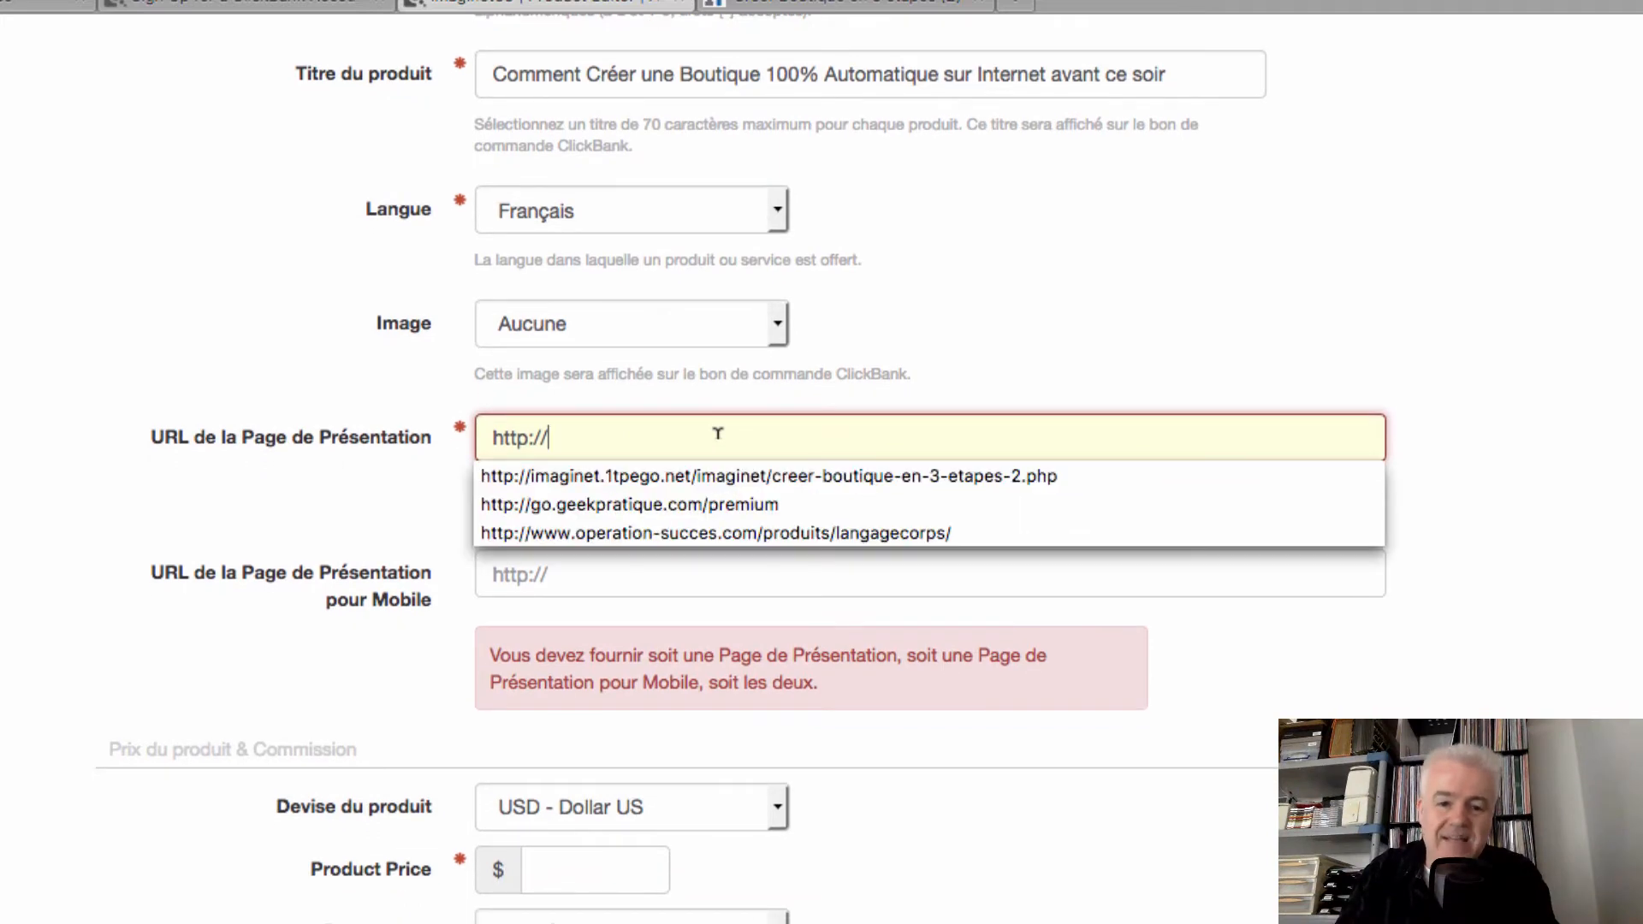
click(1235, 333)
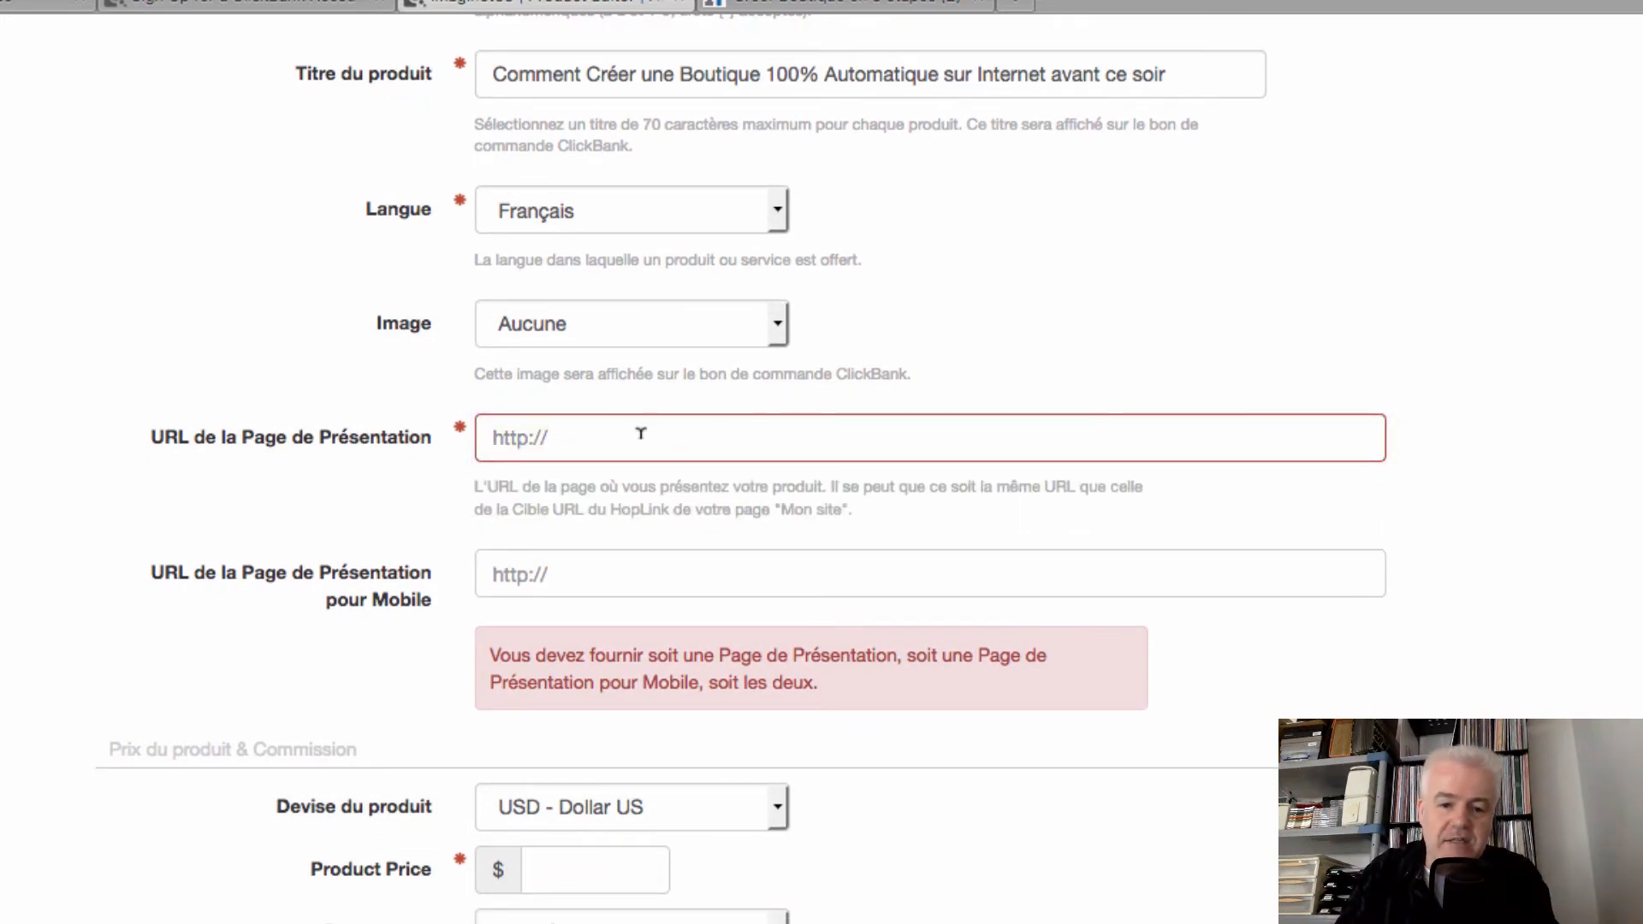
click(774, 5)
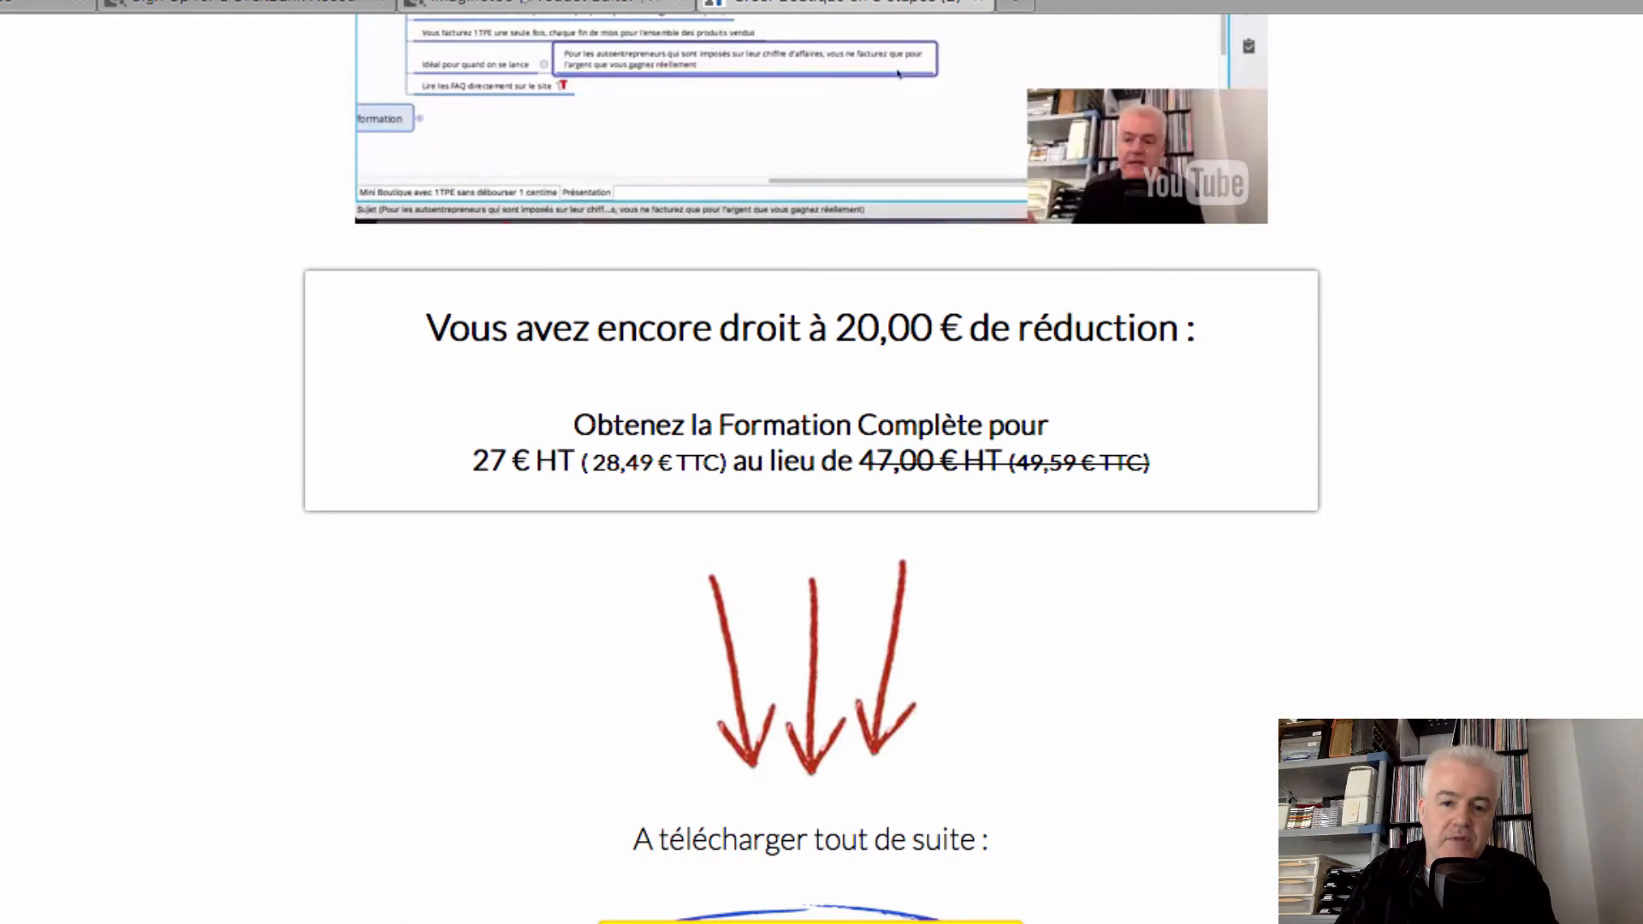
scroll(766, 526, up, 6)
click(462, 40)
key(super+c)
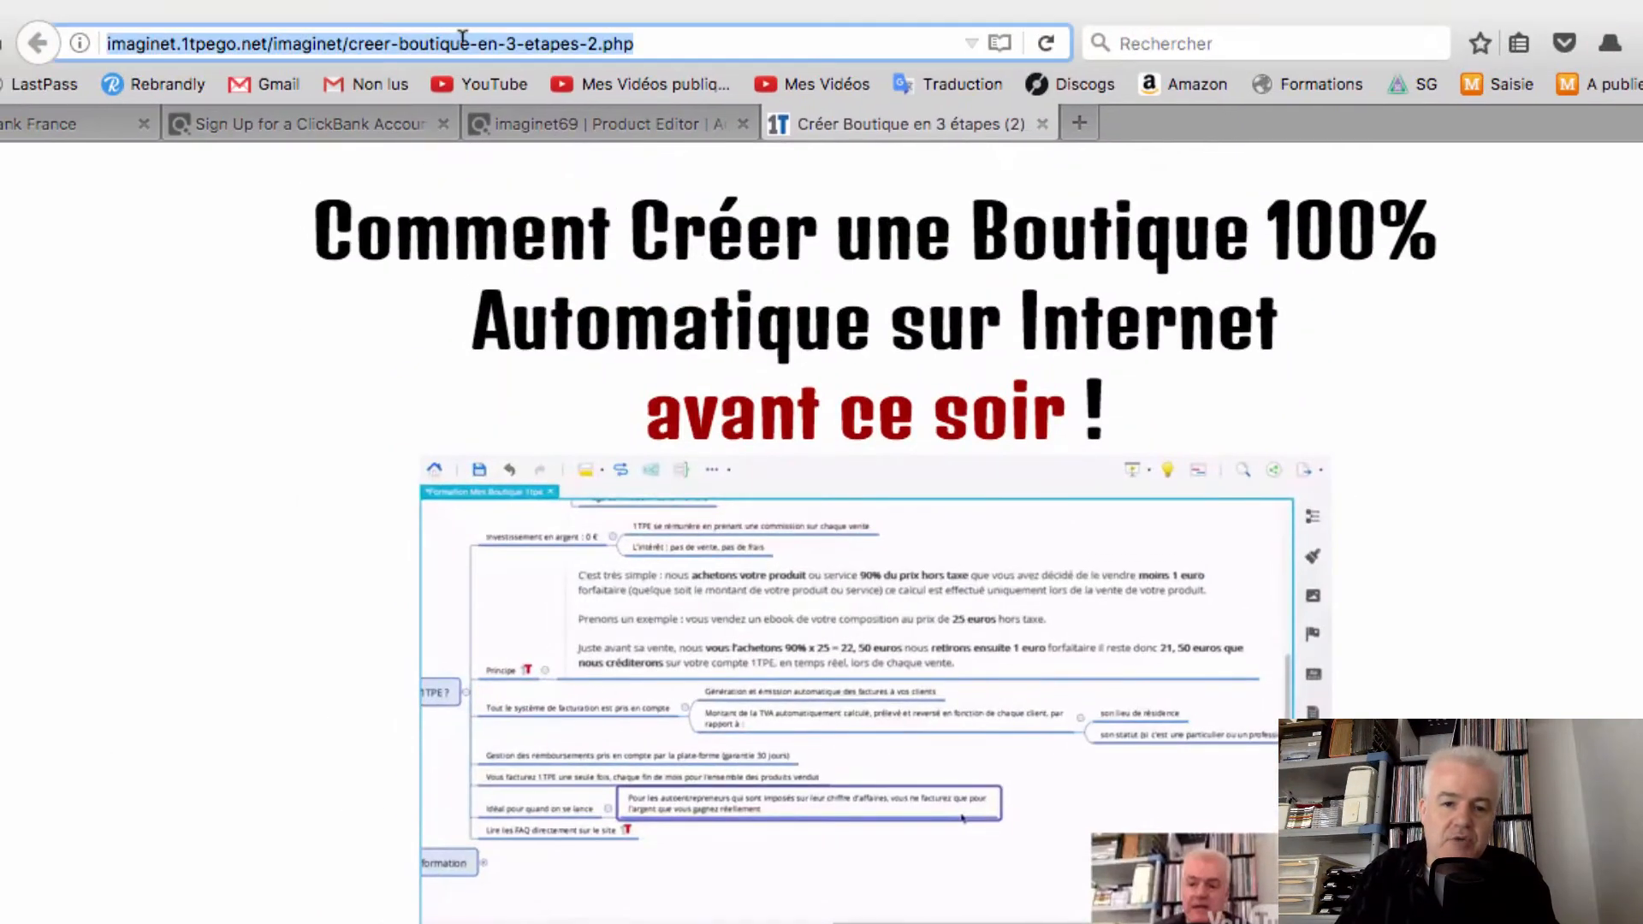
right_click(462, 36)
click(582, 124)
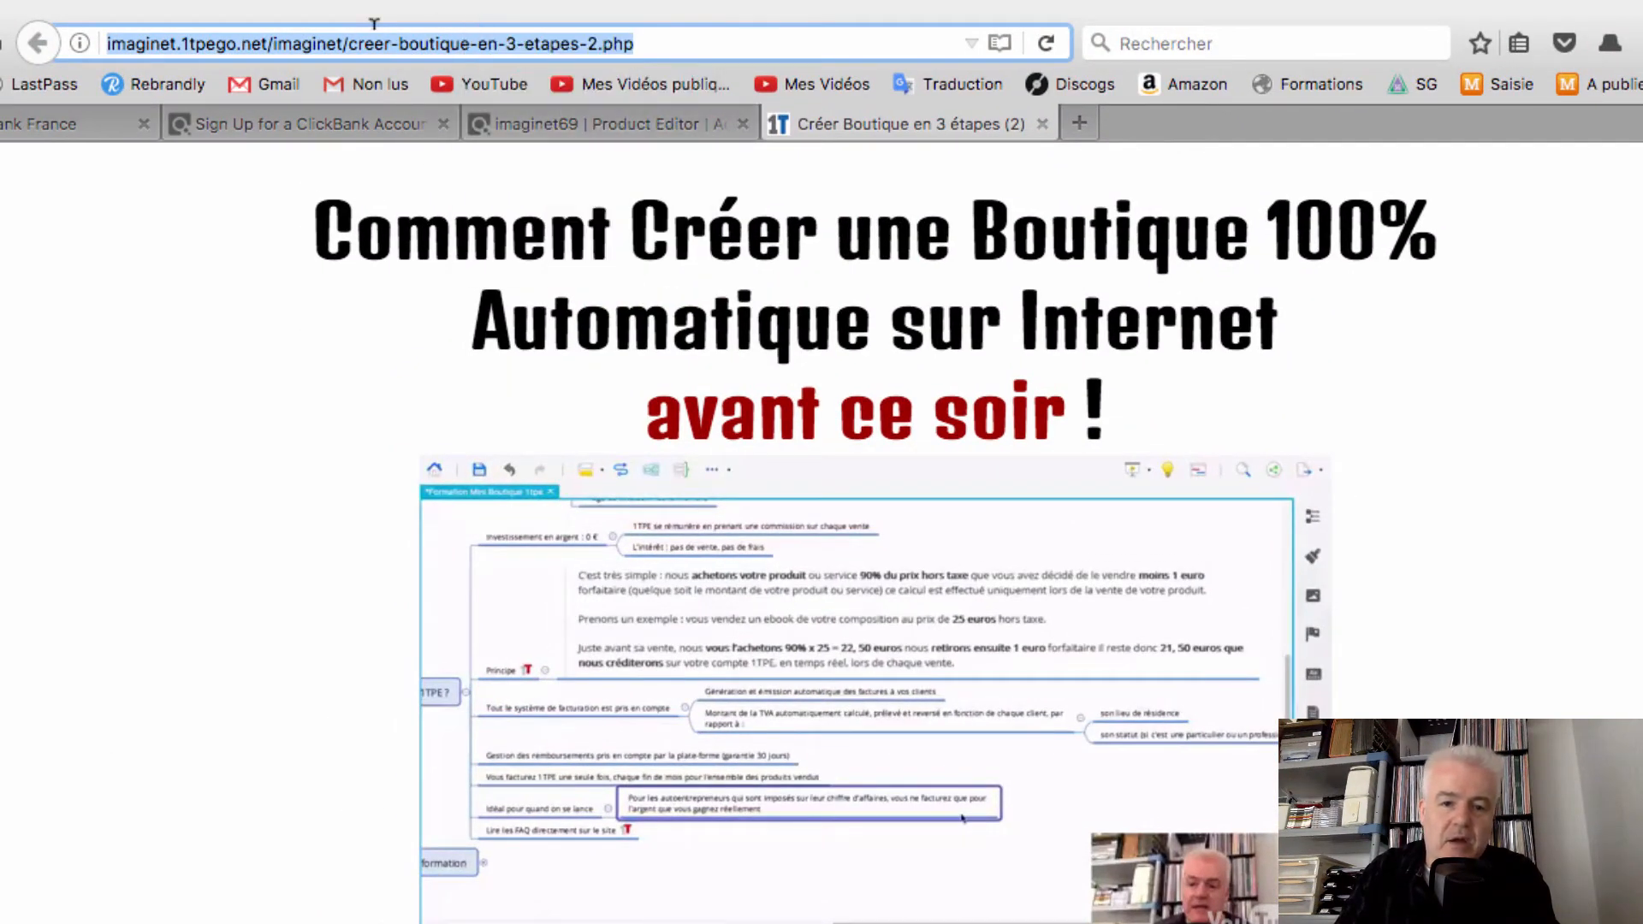
click(541, 126)
click(992, 130)
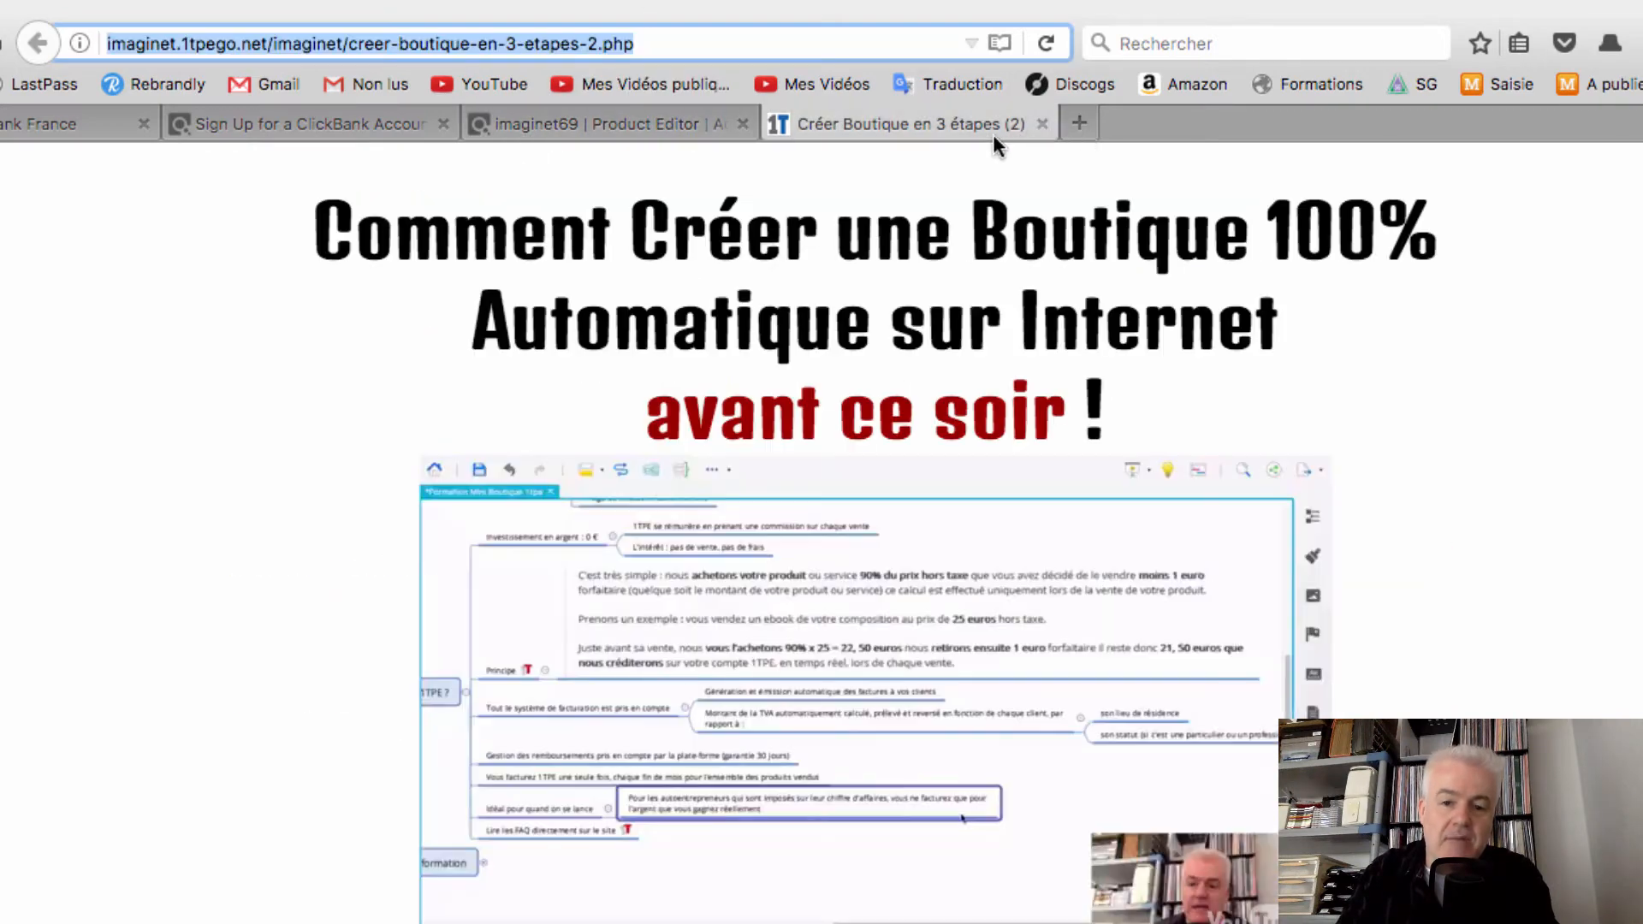
click(715, 127)
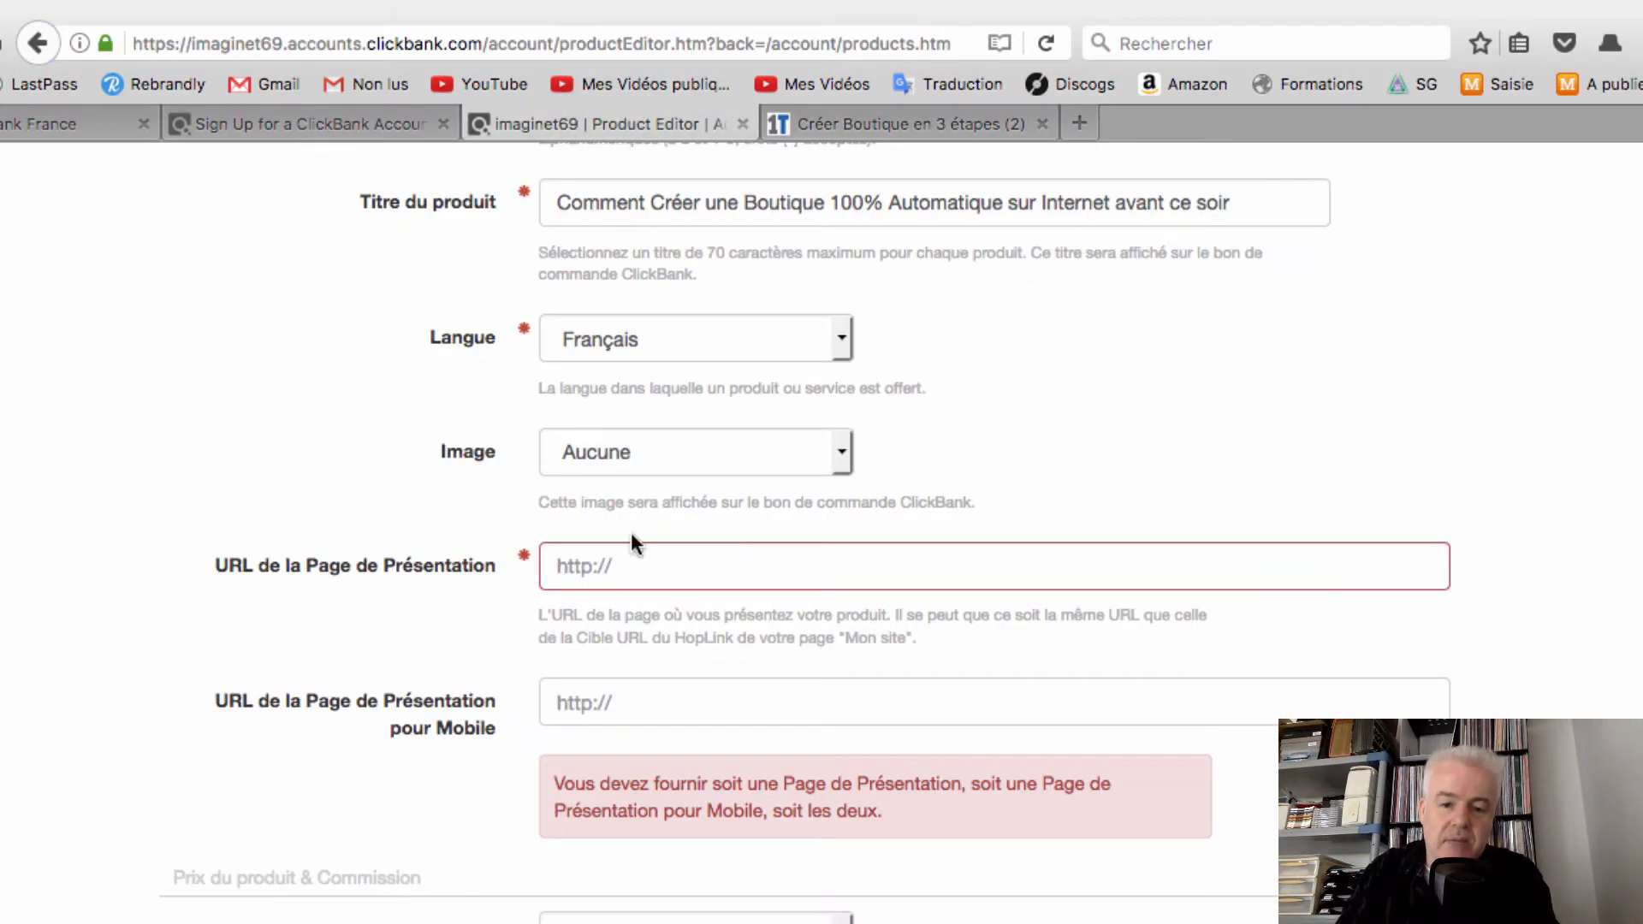
click(626, 562)
key(super+a)
key(super+v)
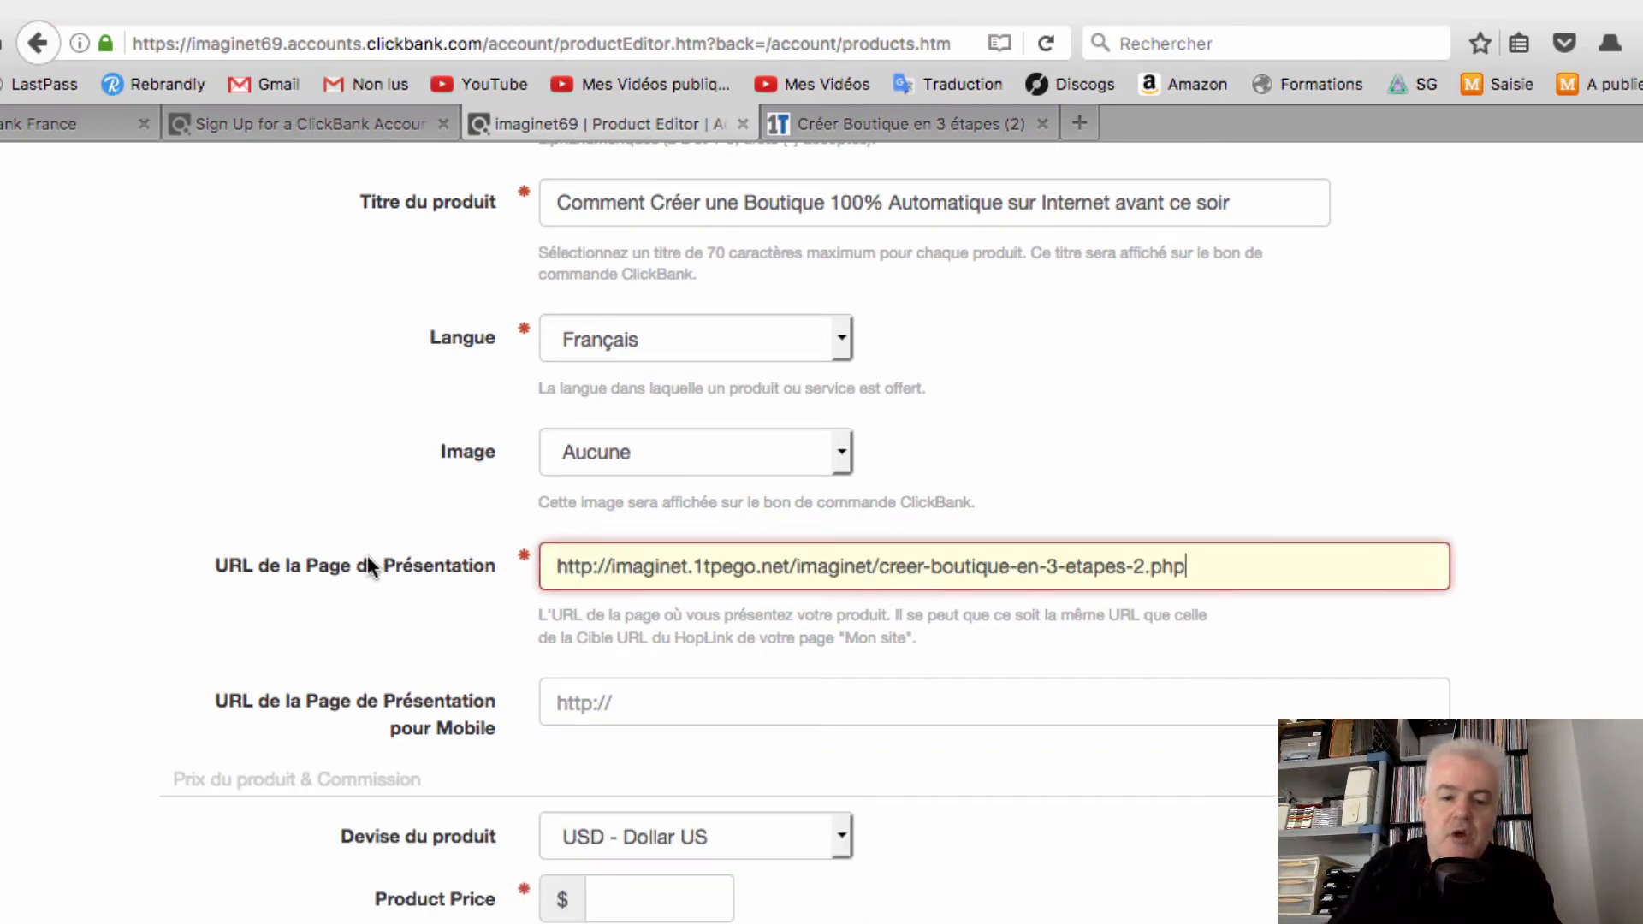
click(412, 544)
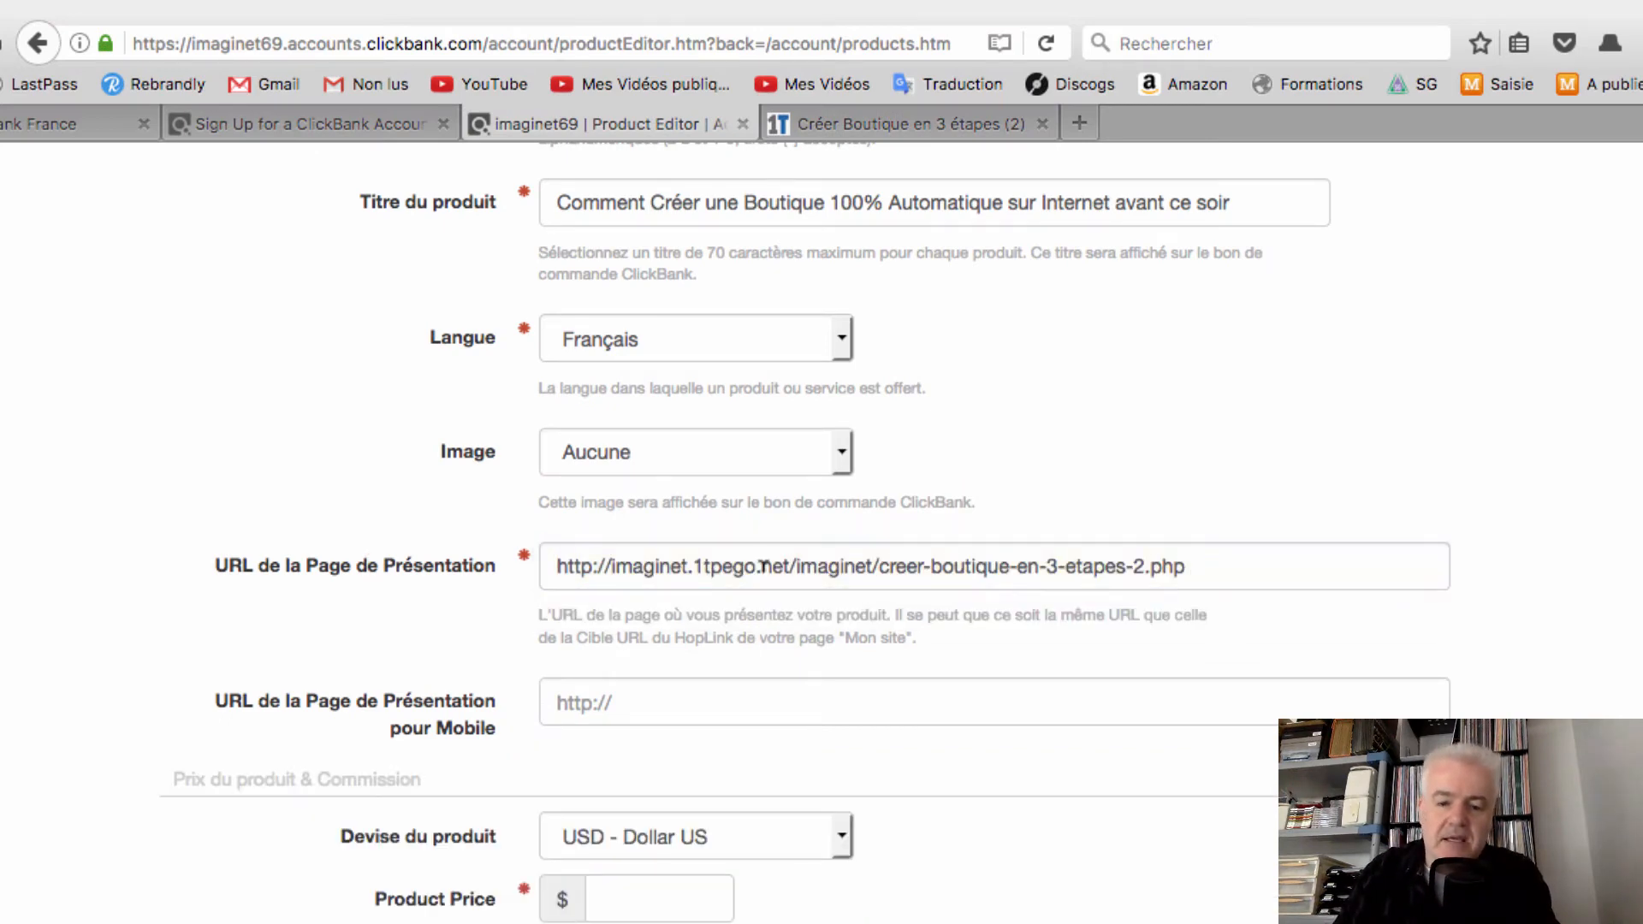
Leave the mobile presentation URL empty and check the pasted presentation page URL
scroll(804, 575, down, 1)
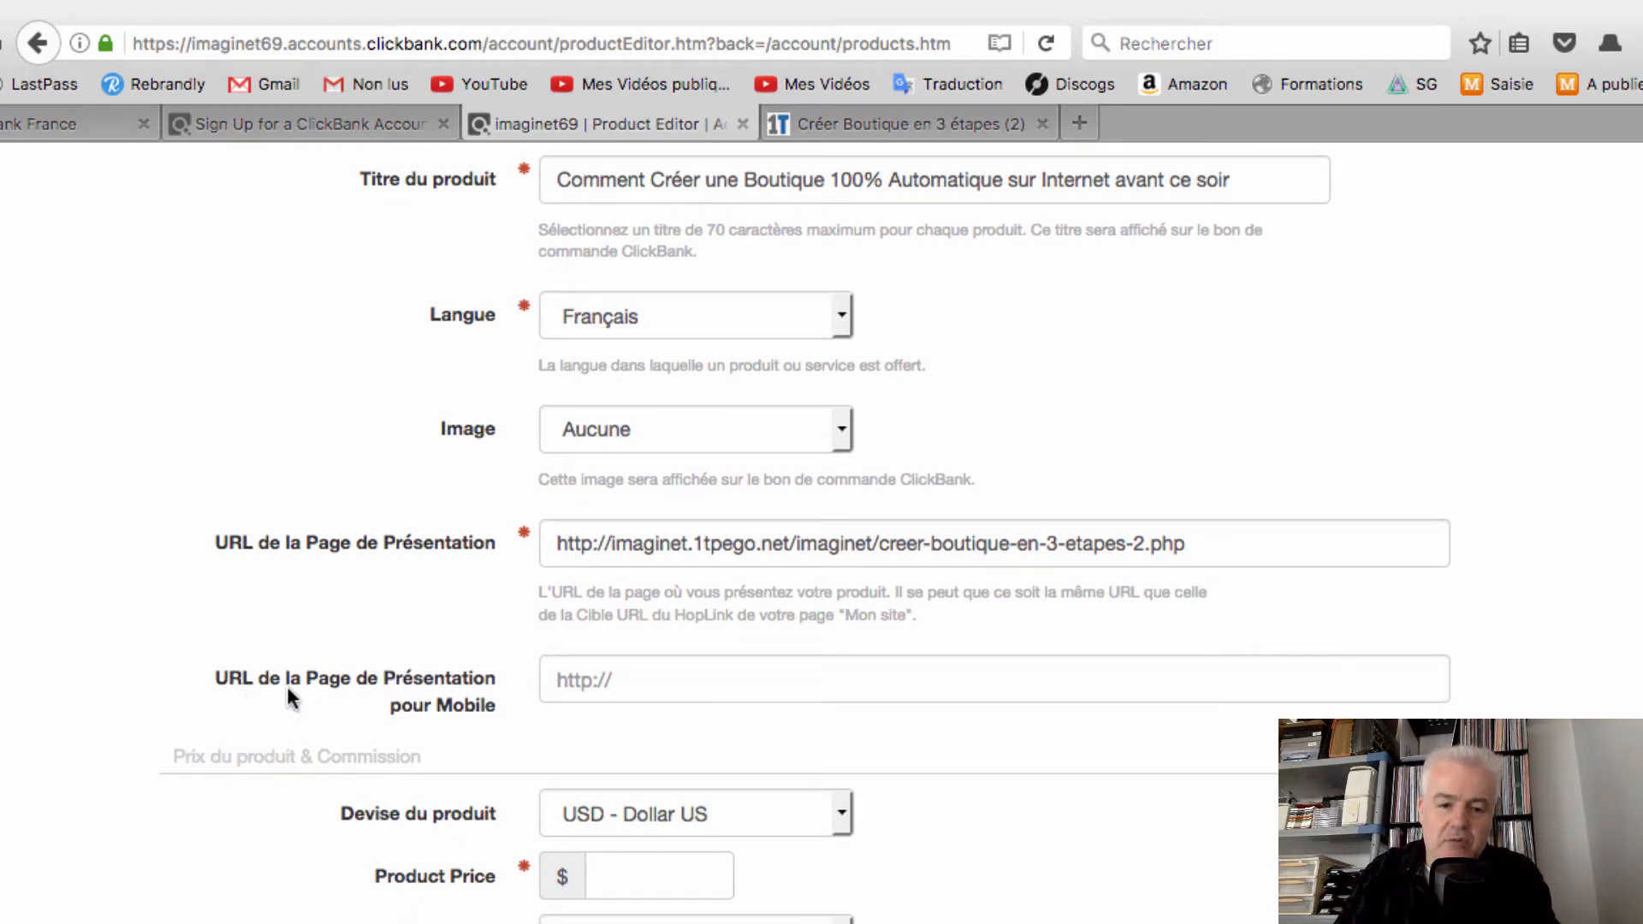
scroll(385, 687, down, 4)
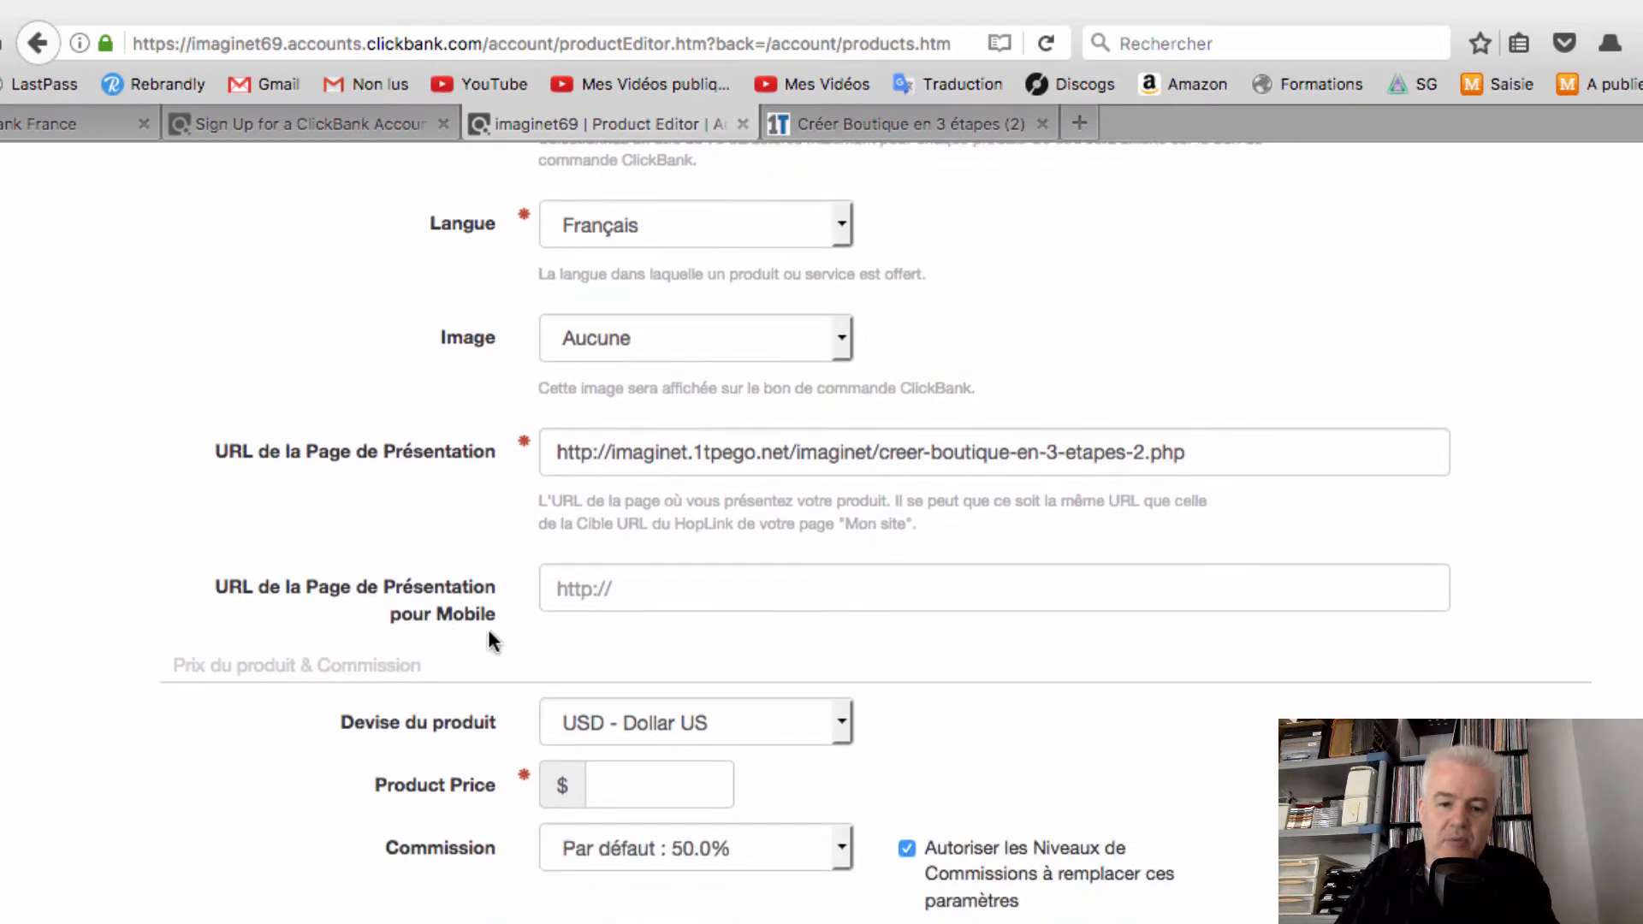
click(693, 582)
click(1369, 736)
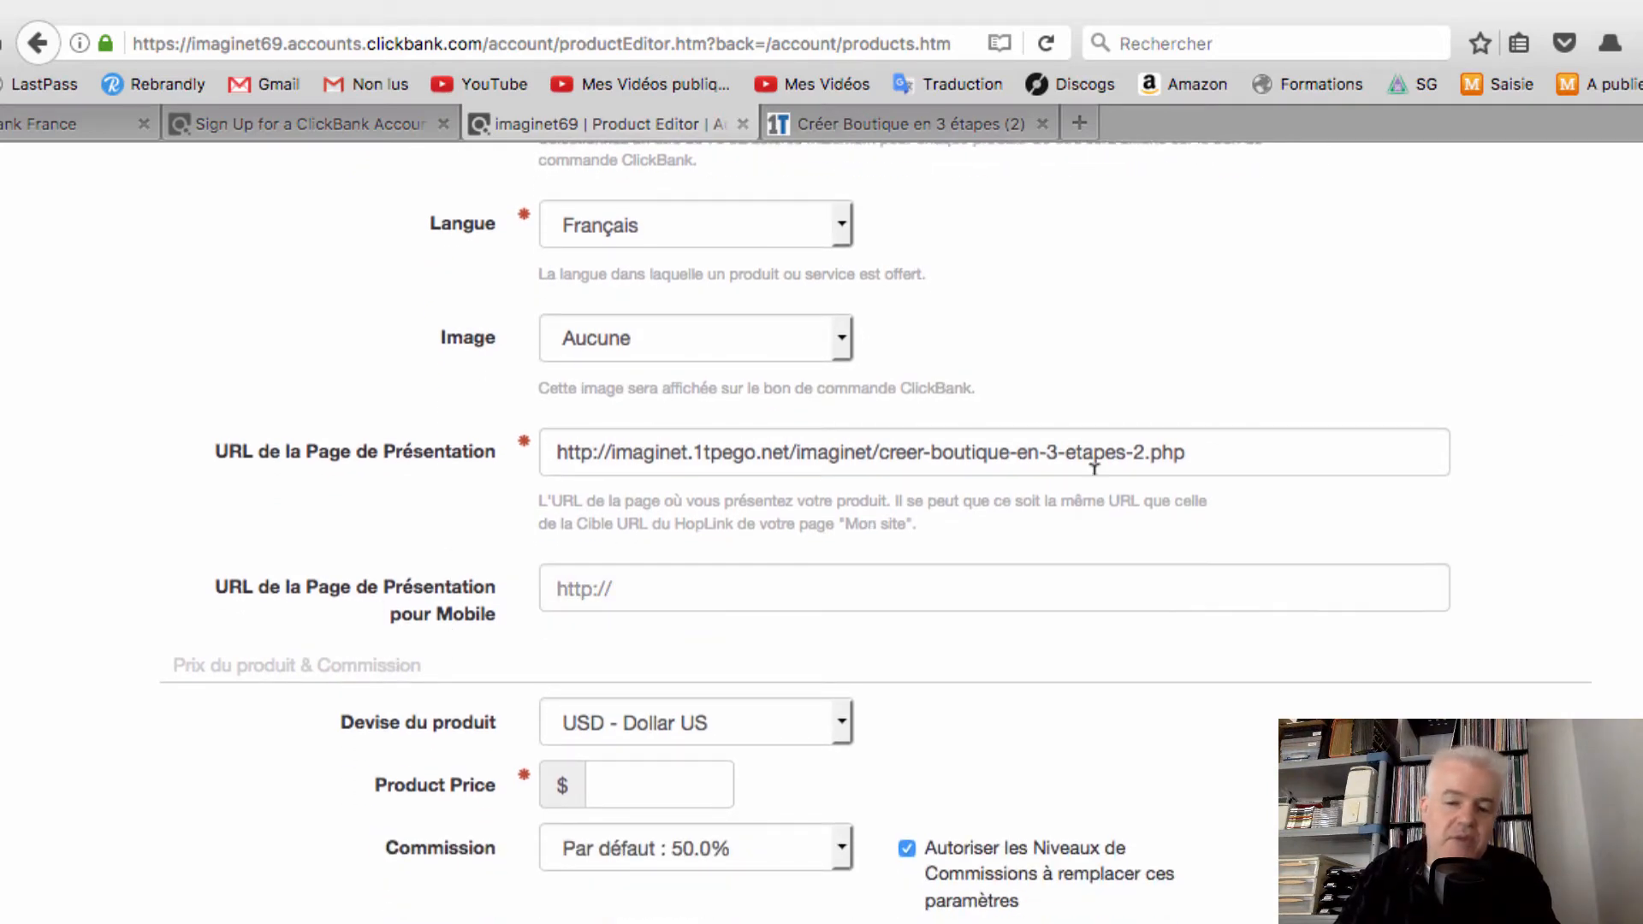
click(1325, 442)
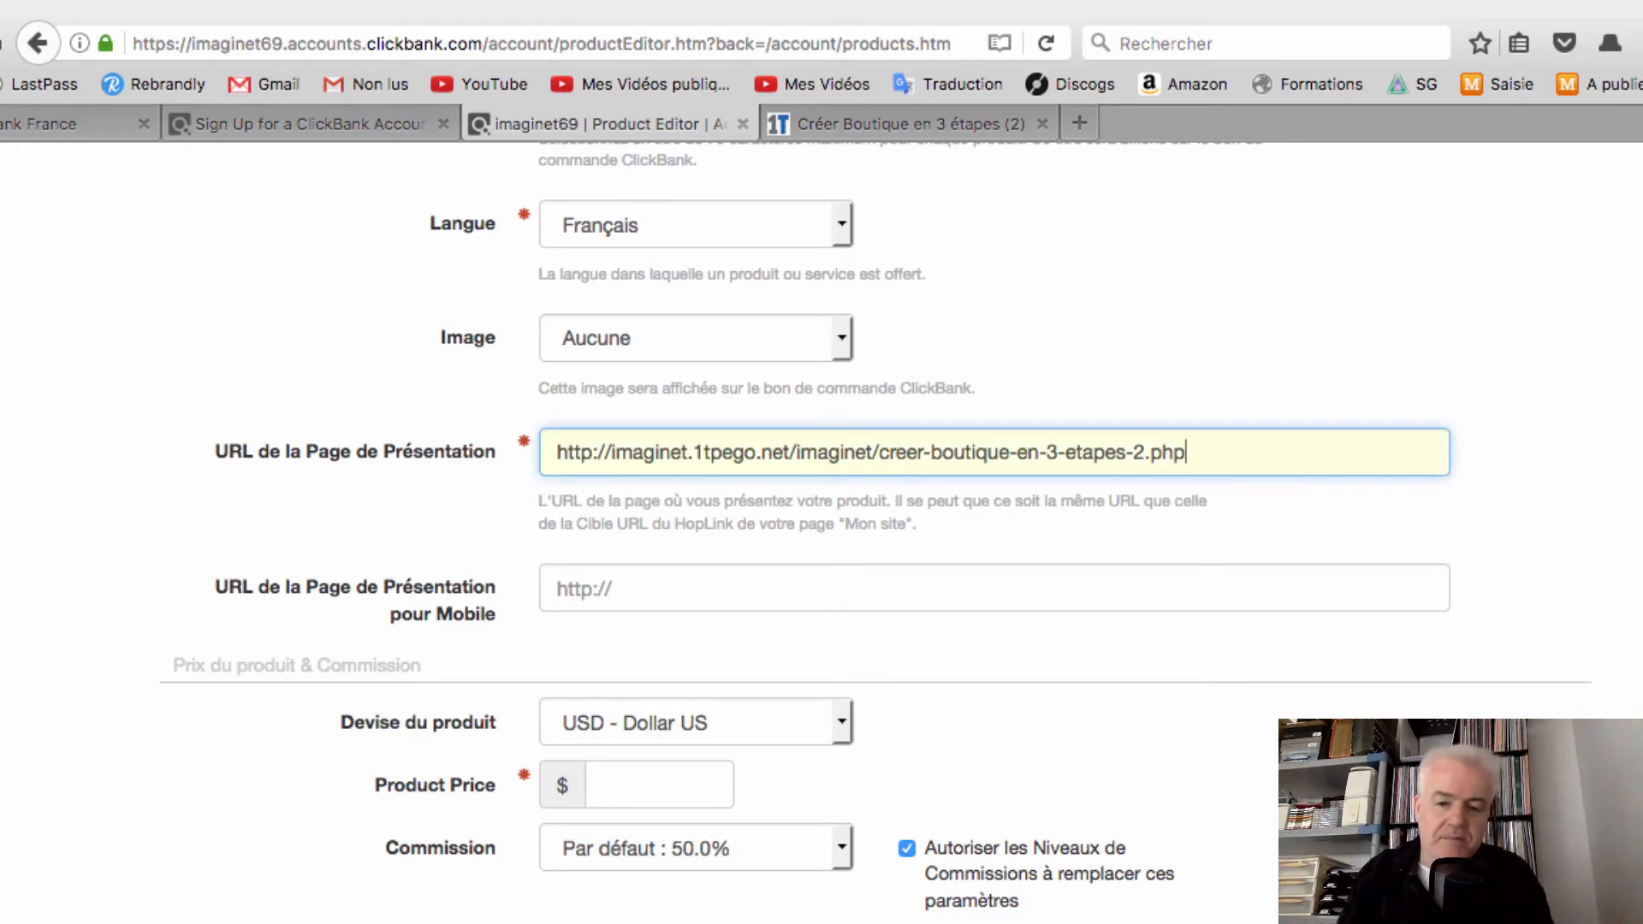
click(660, 575)
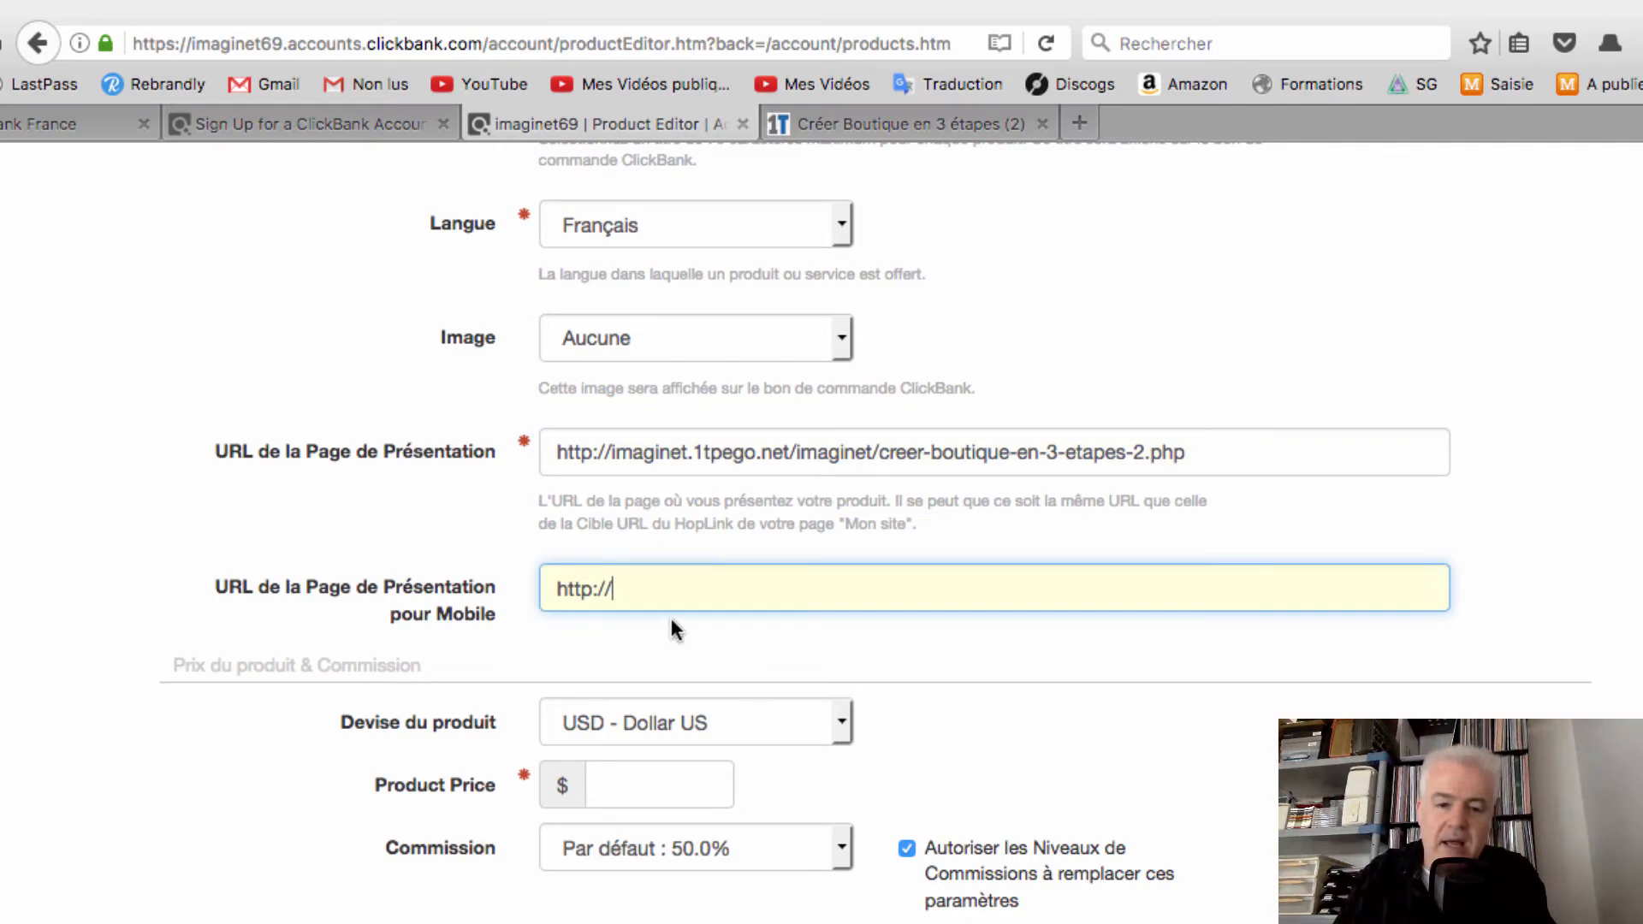
scroll(744, 691, up, 4)
scroll(744, 700, up, 4)
scroll(744, 700, down, 3)
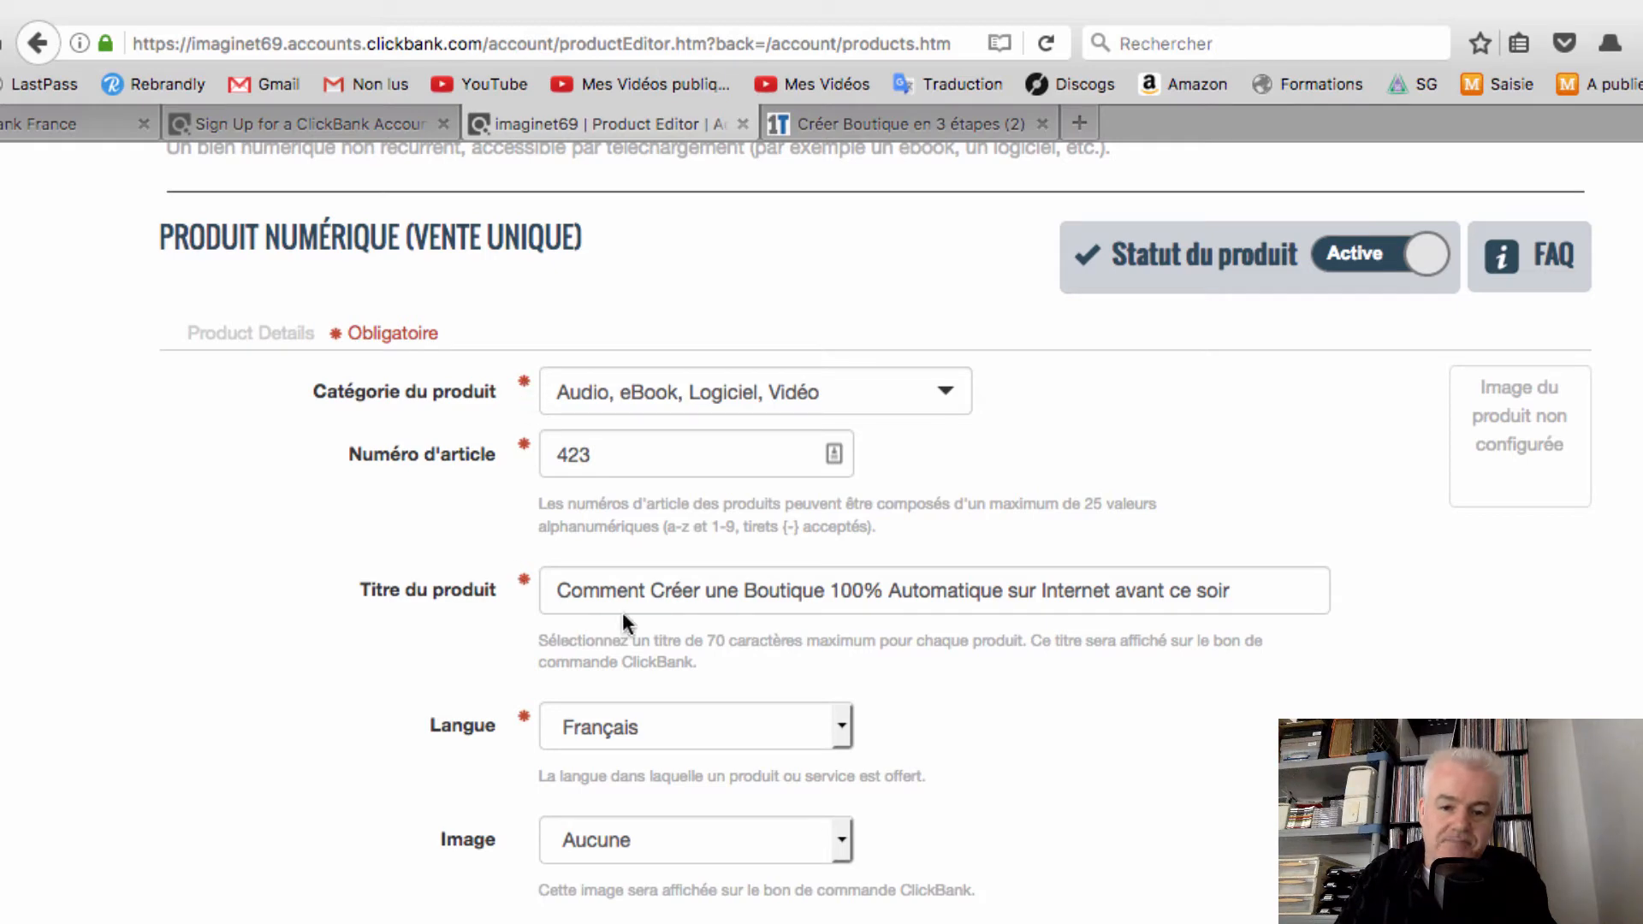
Set the product currency to EUR - Euro and the price to 47.00
scroll(624, 622, down, 6)
scroll(1209, 644, down, 4)
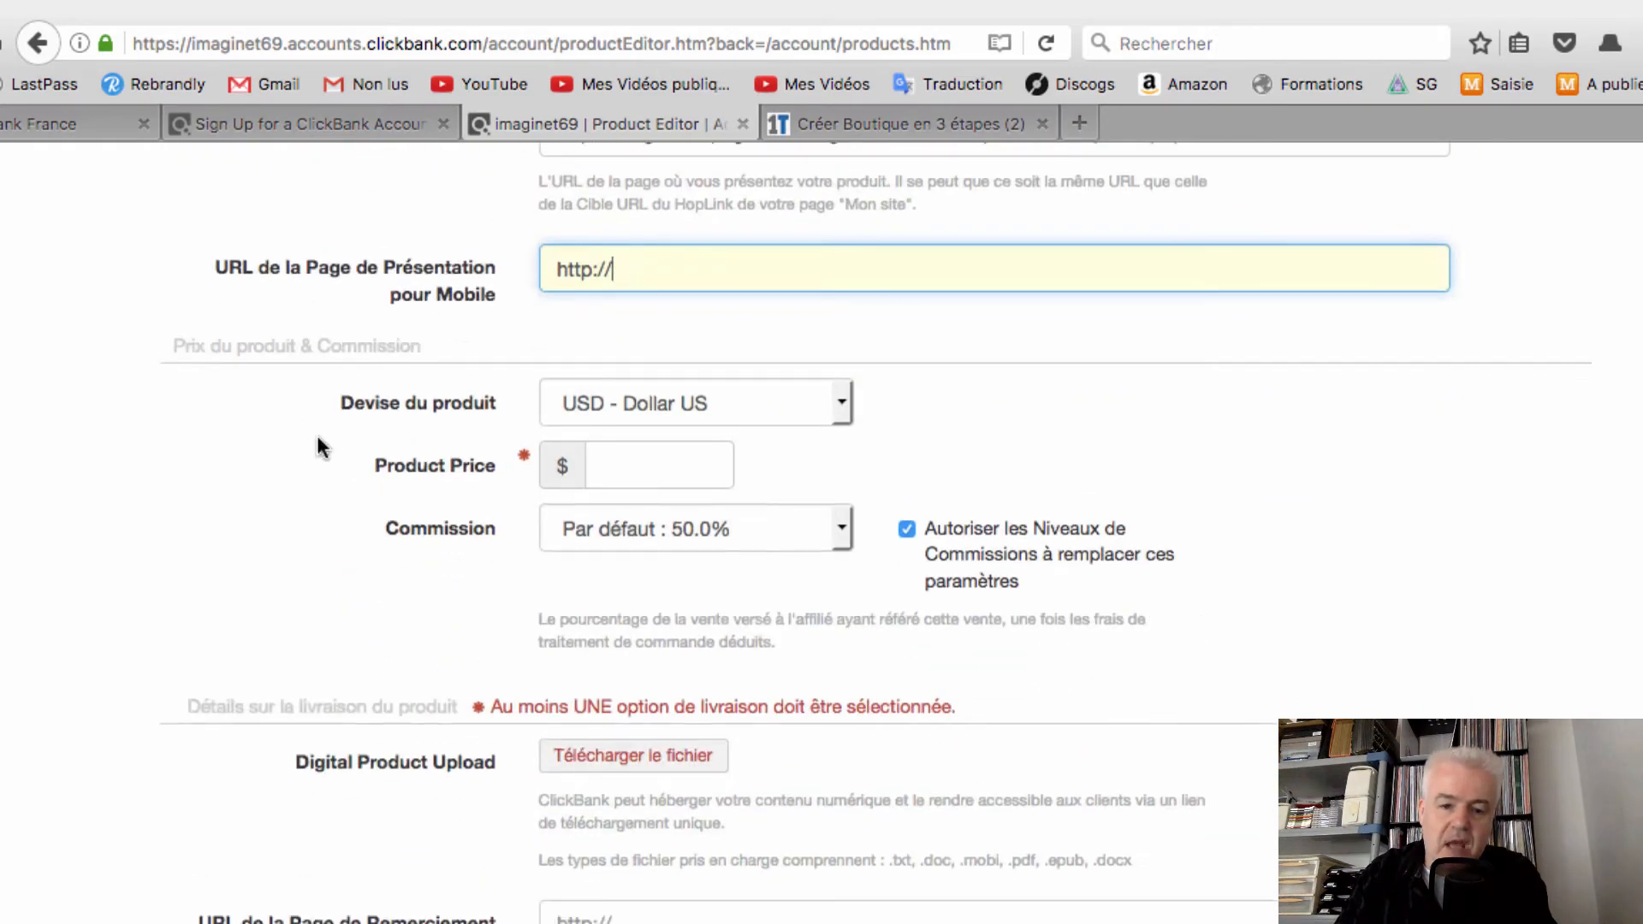
click(840, 404)
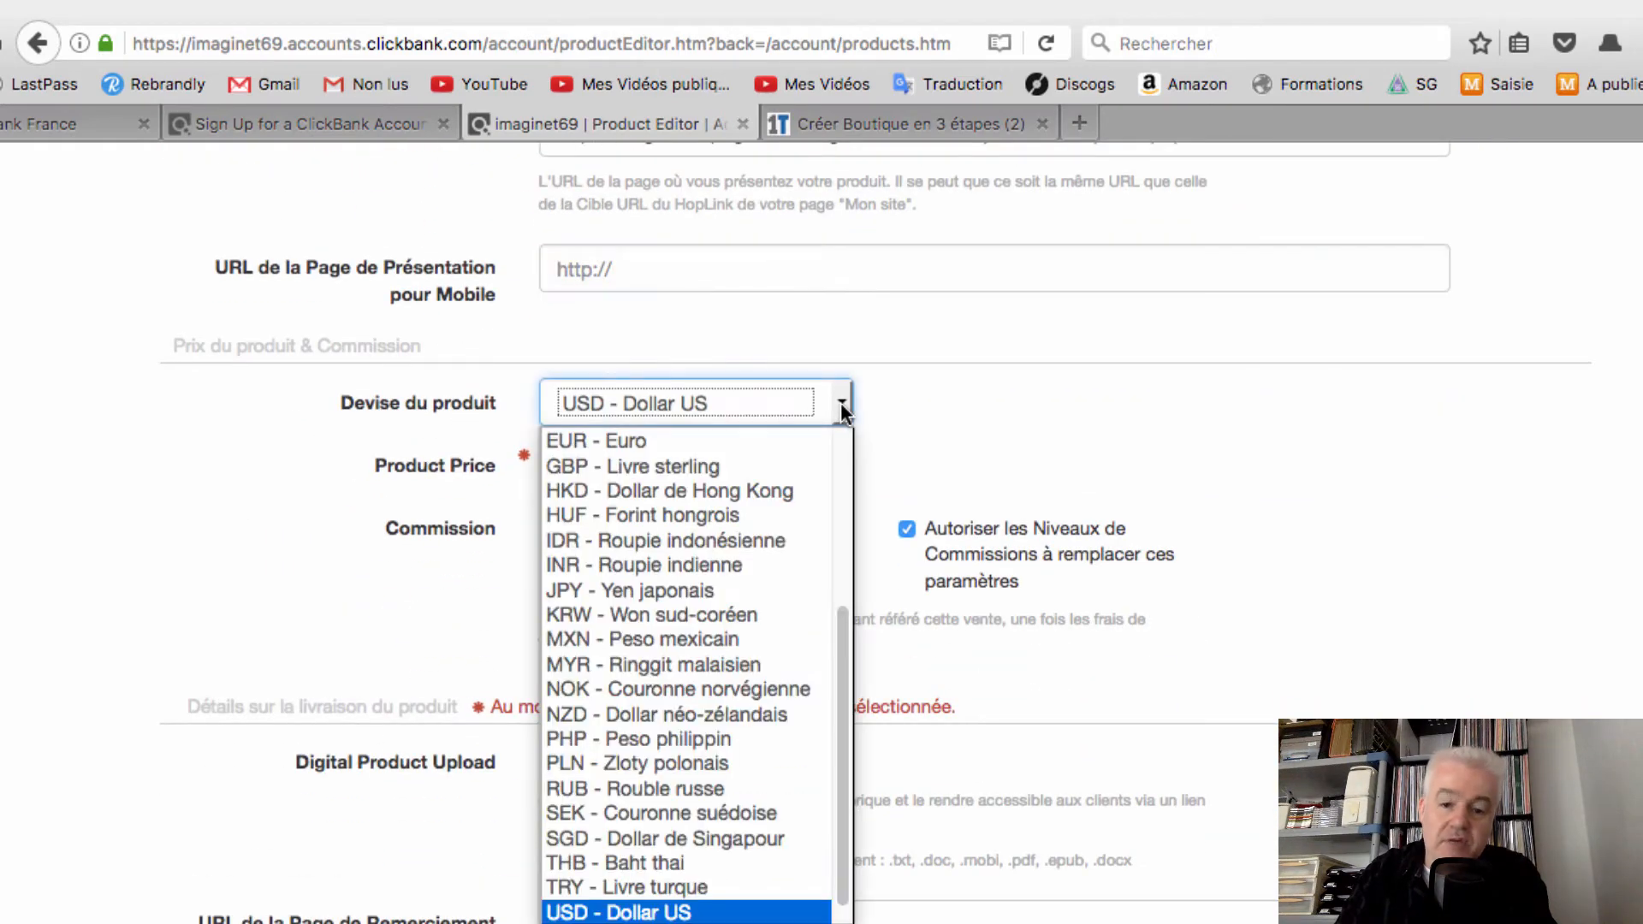
click(787, 443)
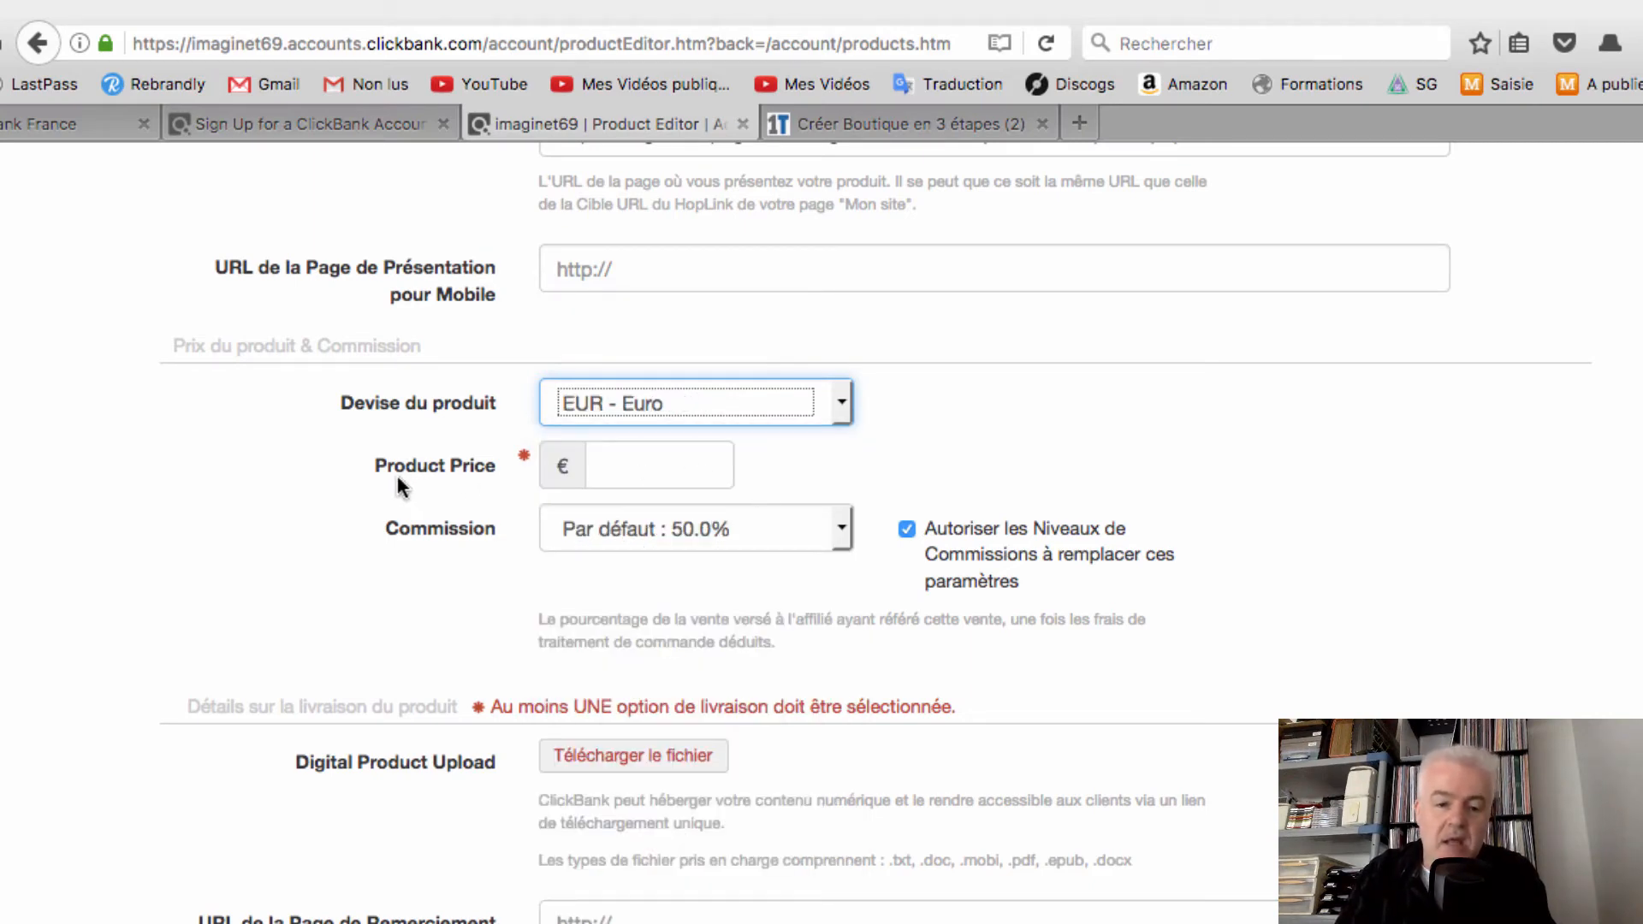
click(684, 467)
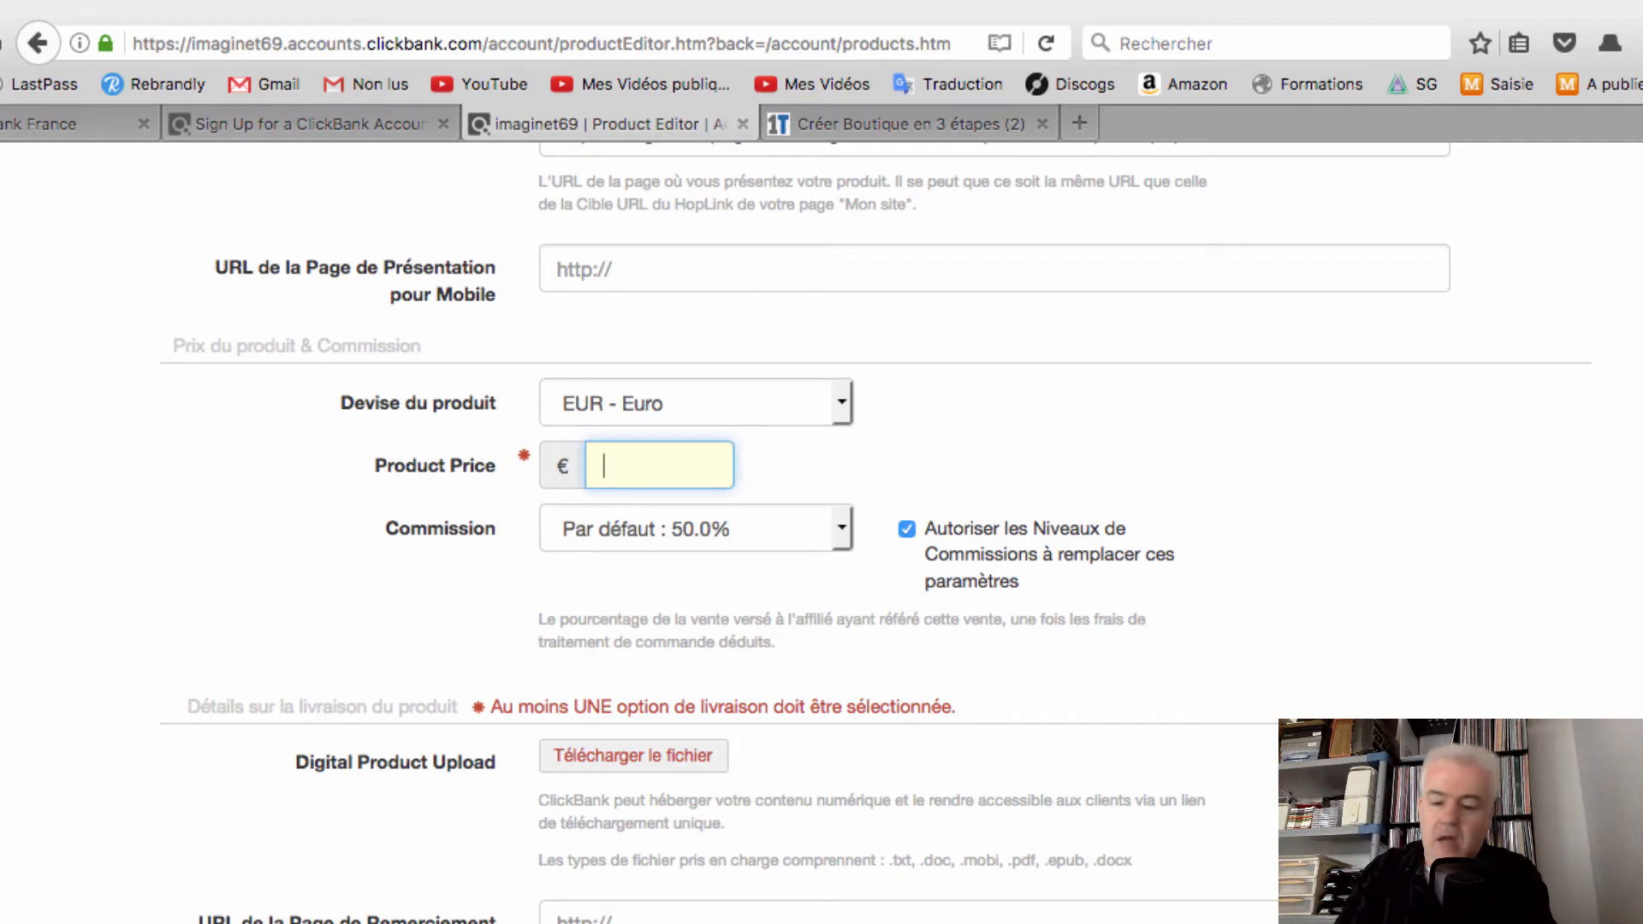
text(47)
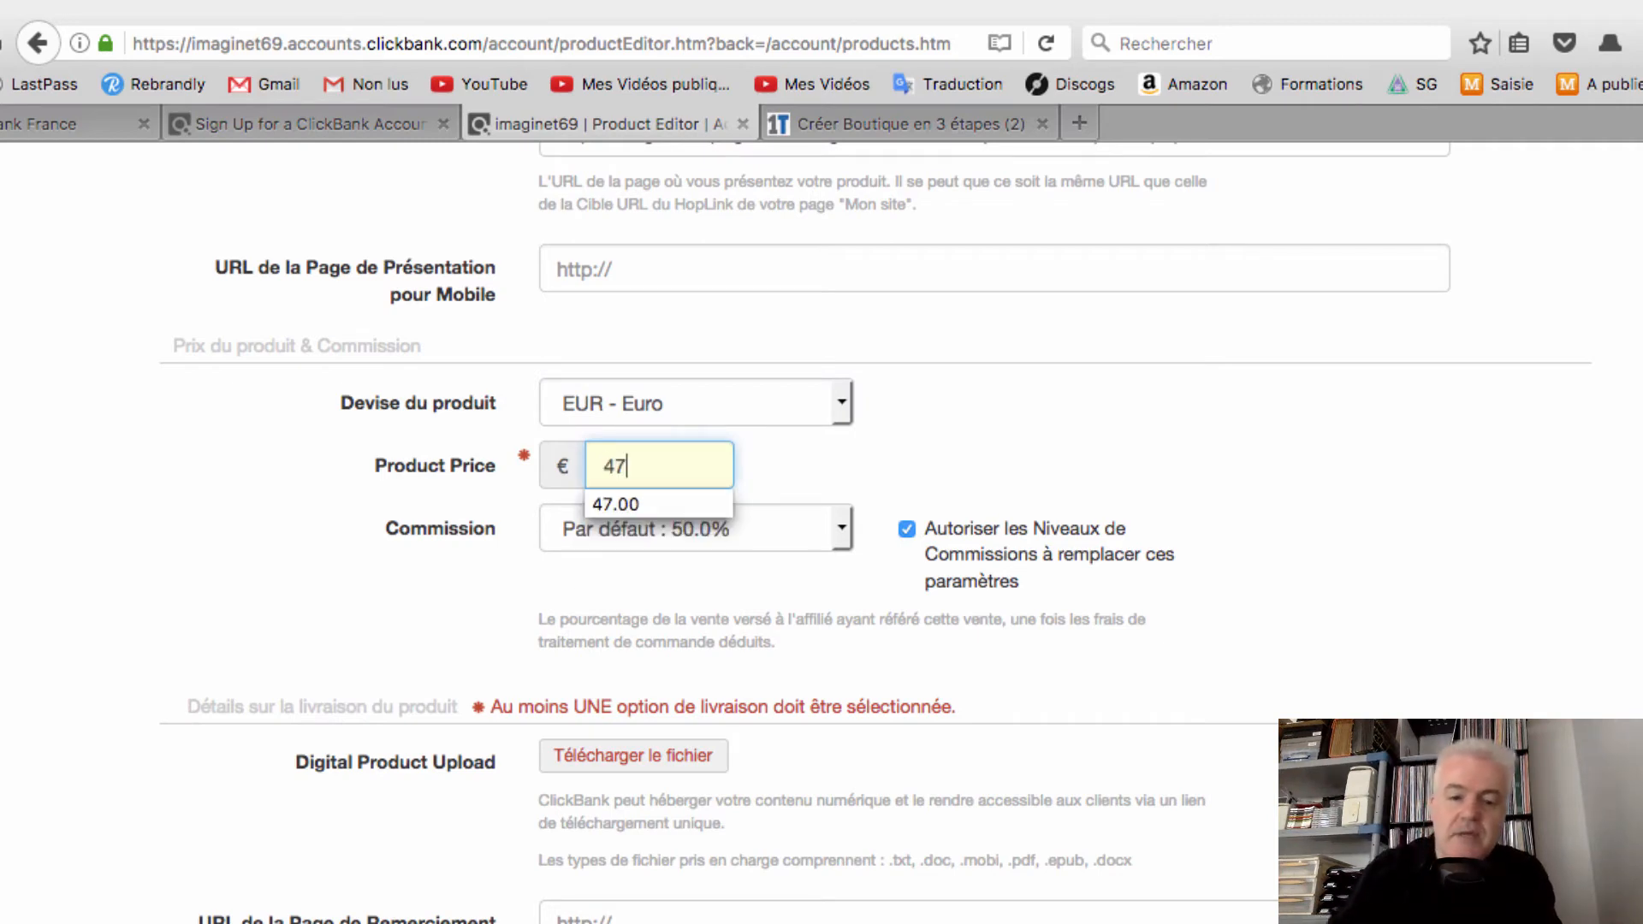
click(1348, 454)
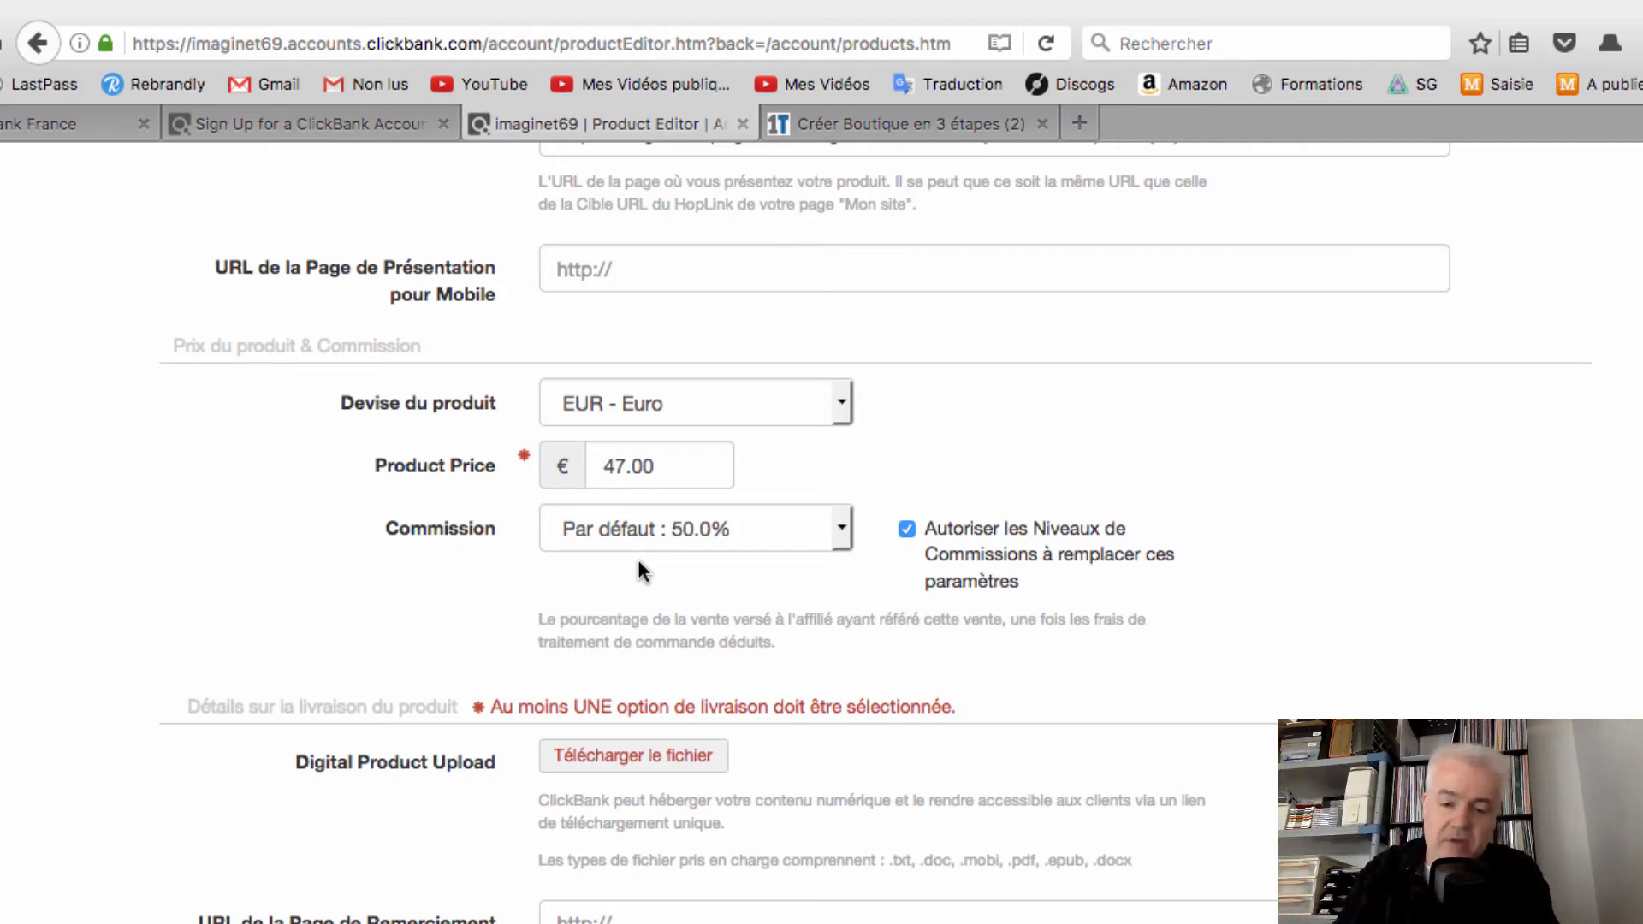
scroll(665, 562, down, 5)
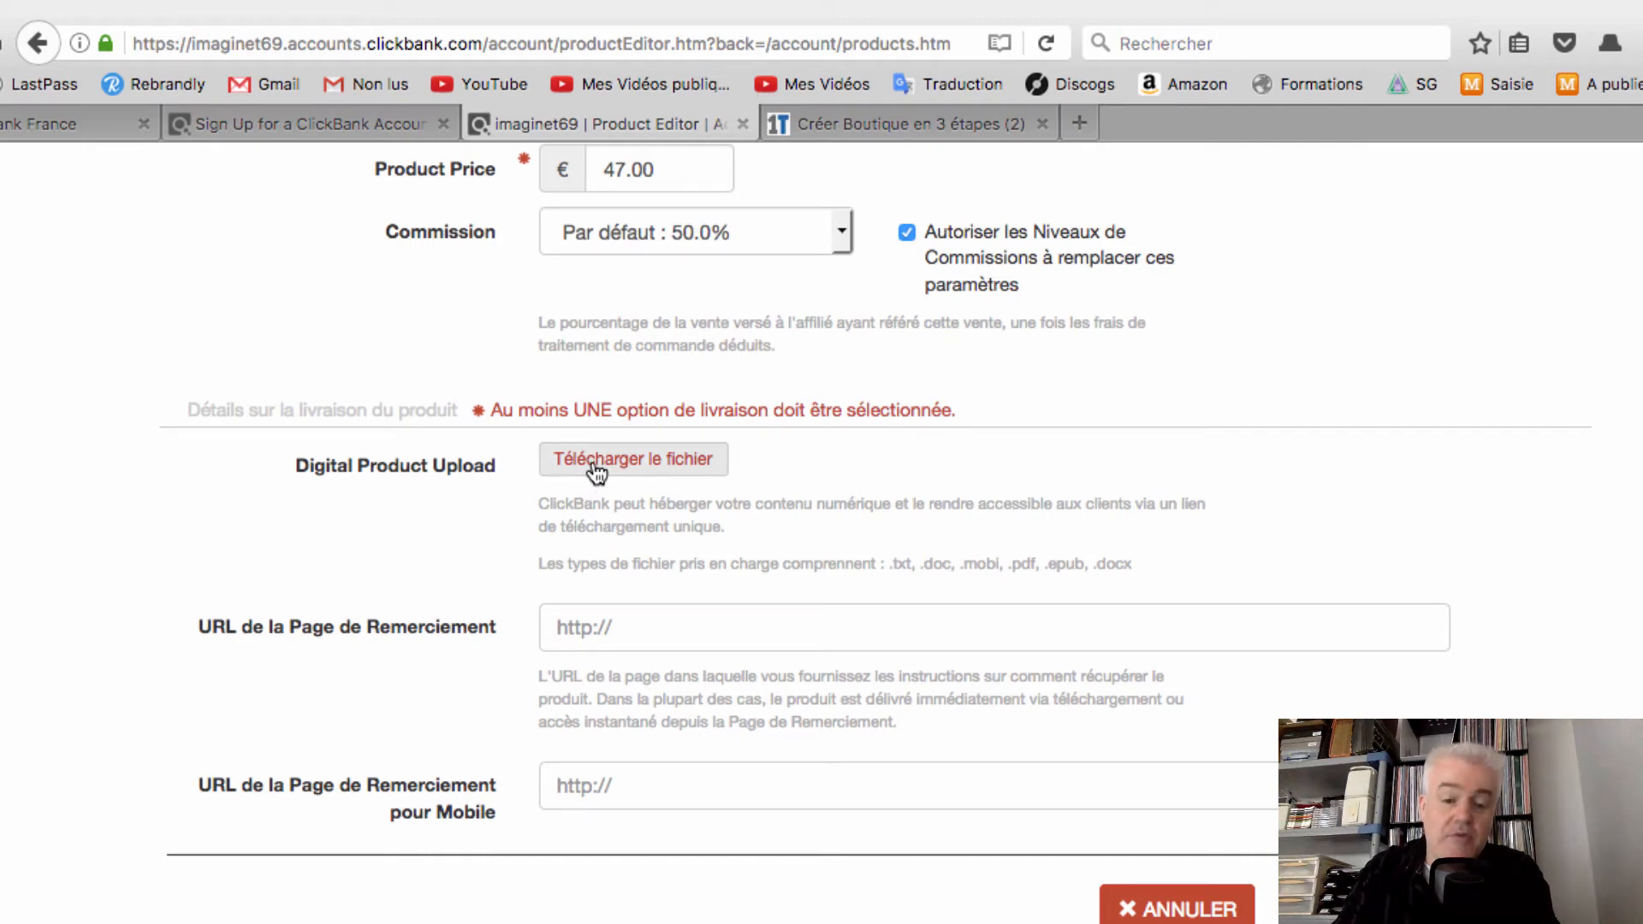
Enter the URL de la Page de Remerciement field but leave it blank
click(710, 623)
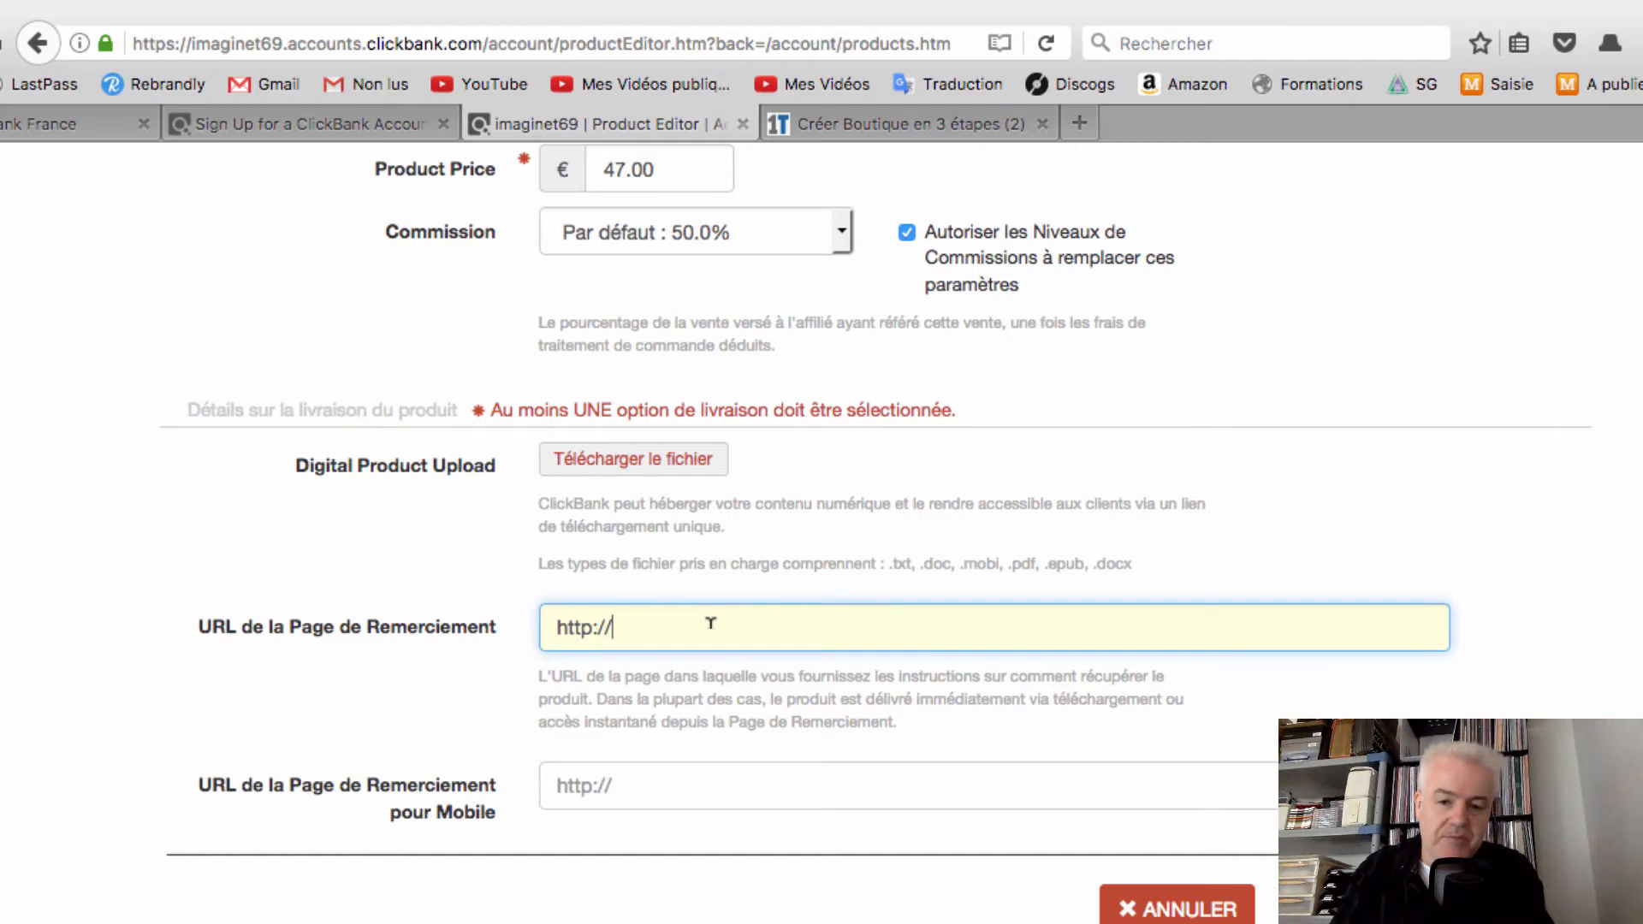
click(1014, 556)
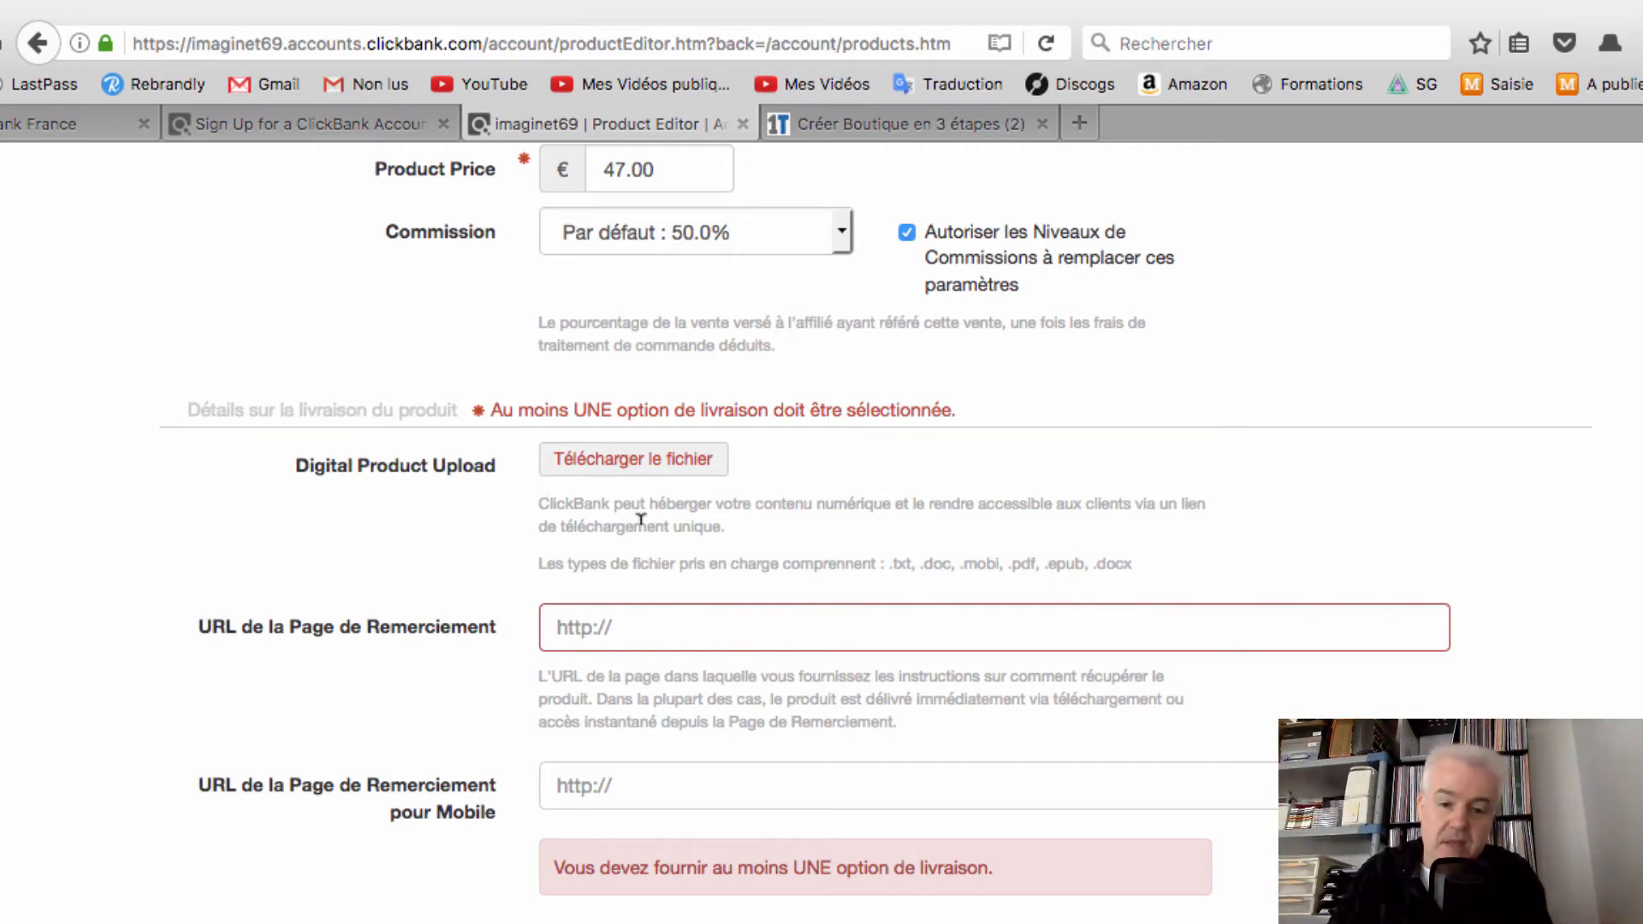
Visit the thank-you and mobile thank-you URL fields, leaving both empty
scroll(670, 505, down, 2)
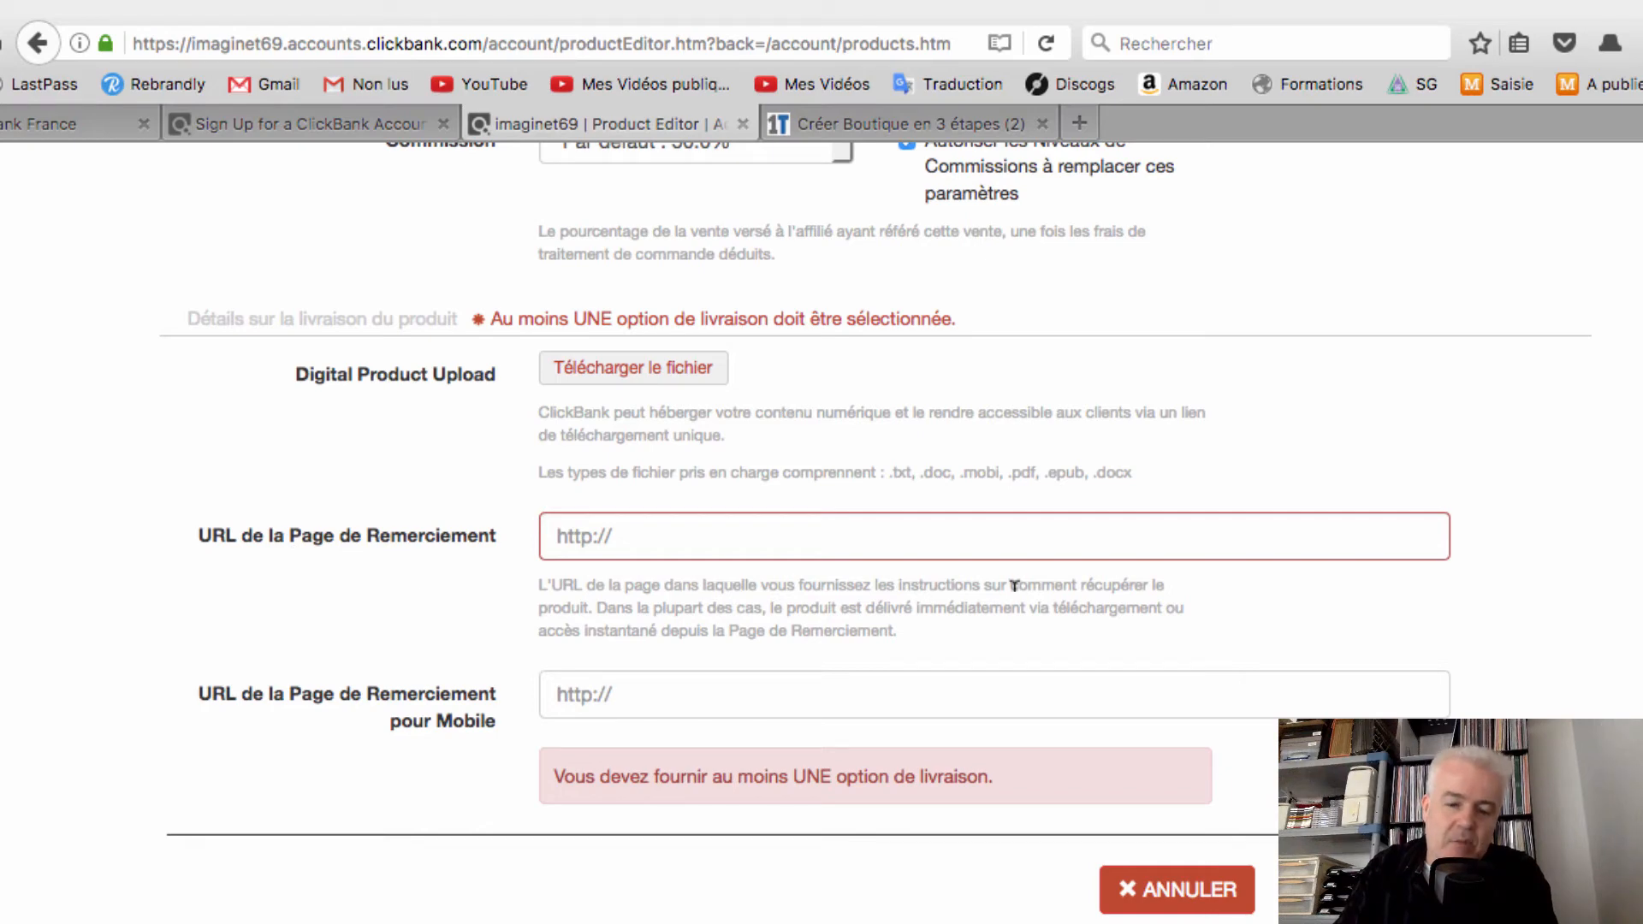
click(923, 530)
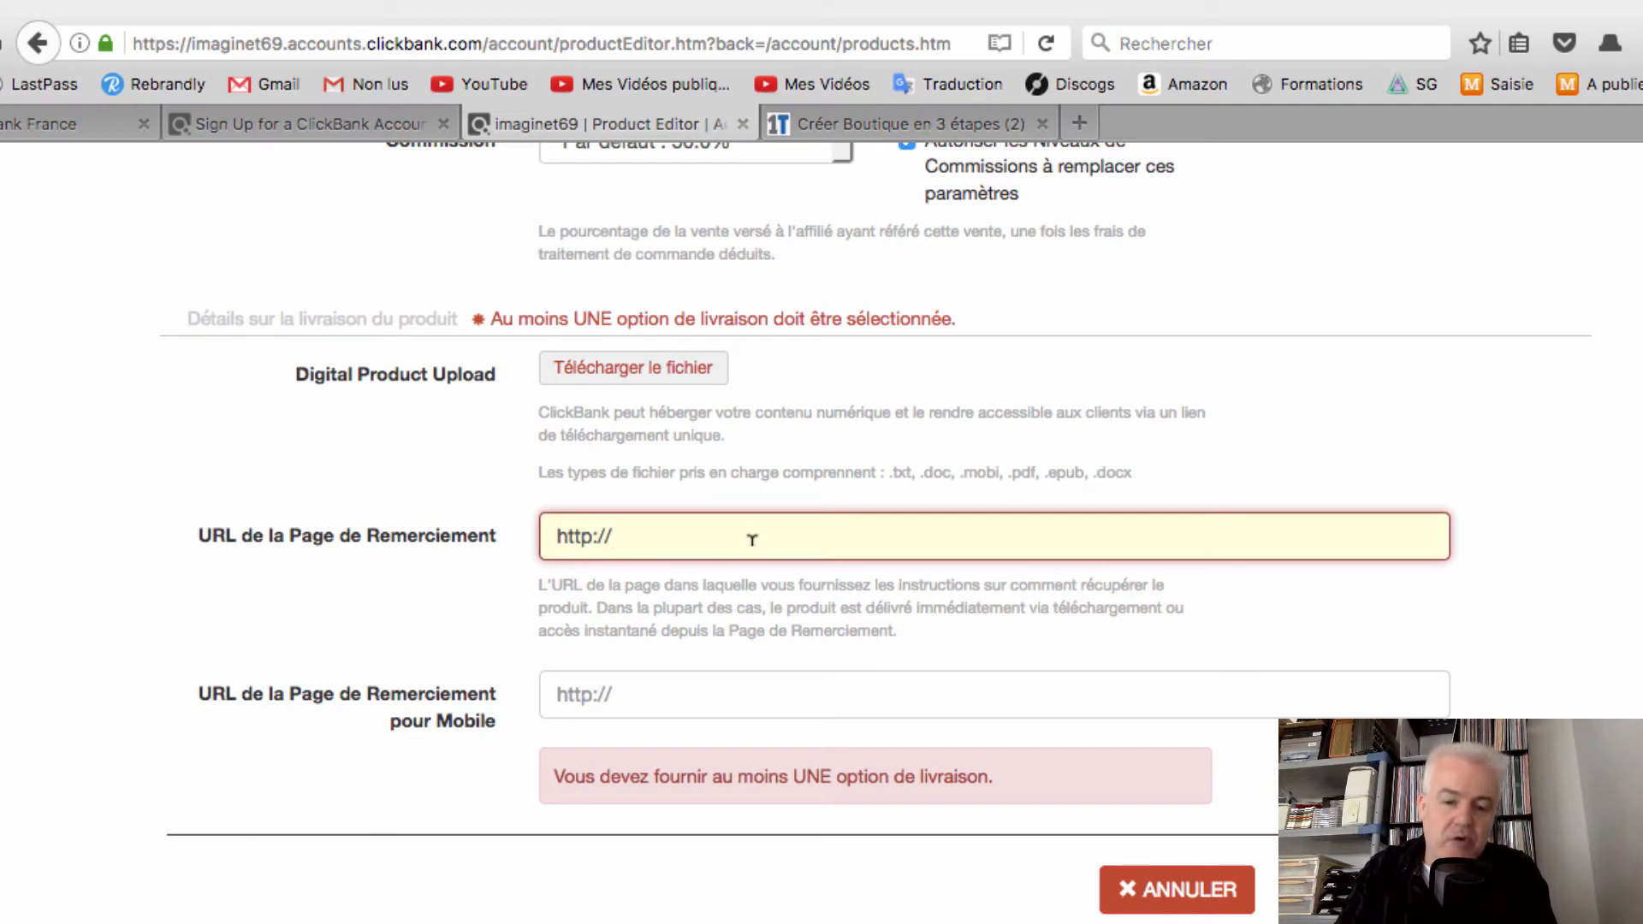
scroll(1362, 680, down, 5)
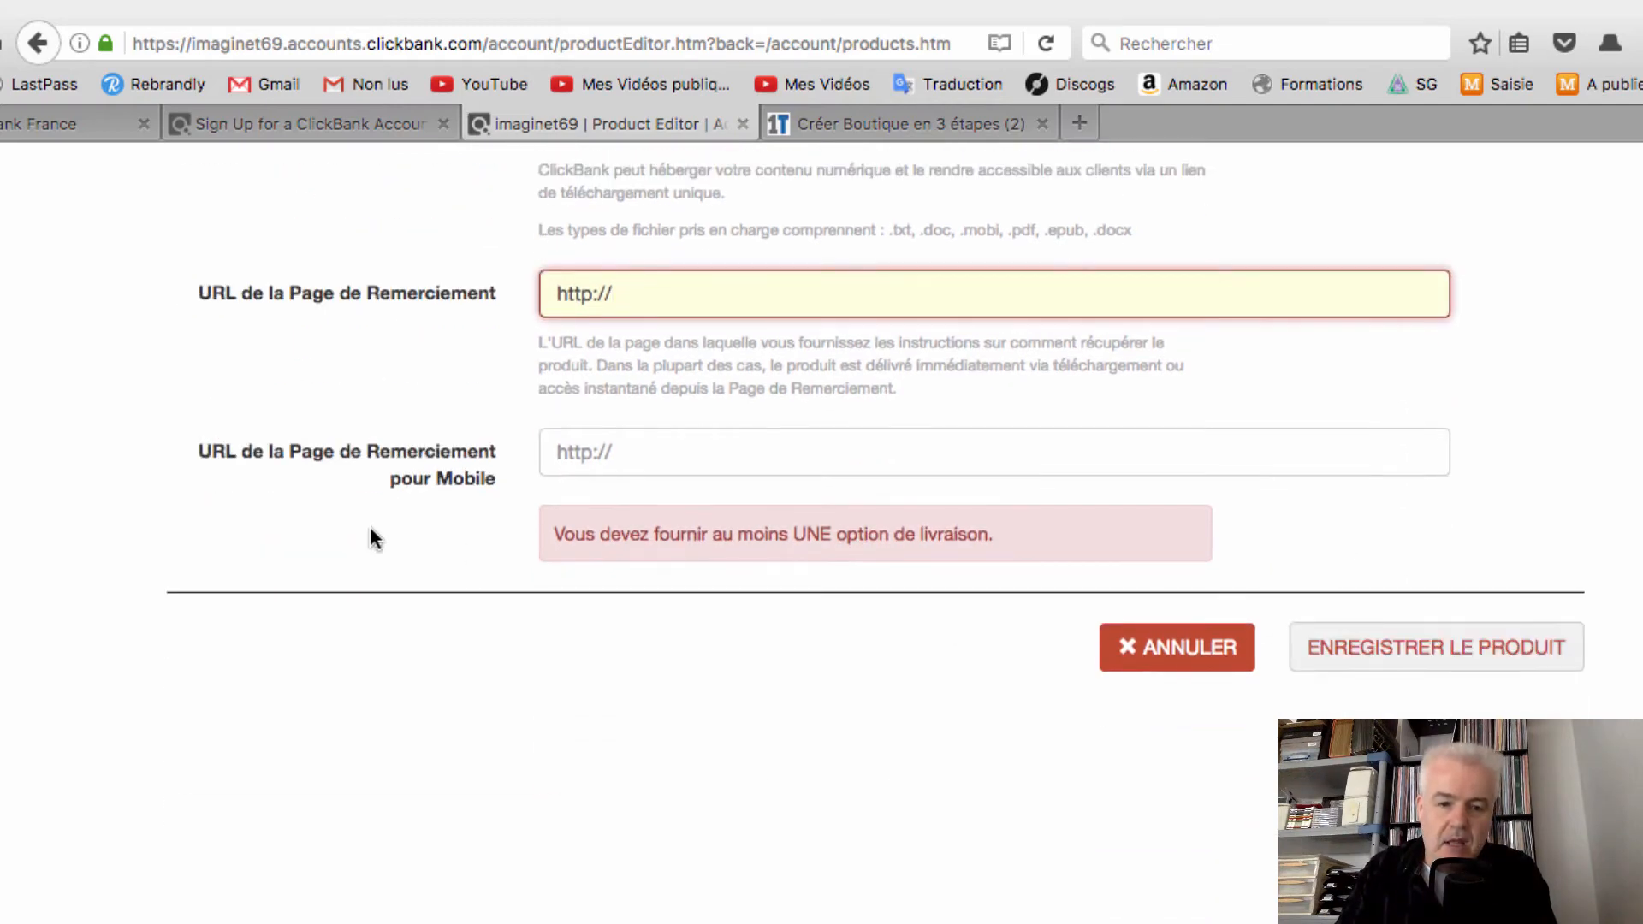
click(652, 463)
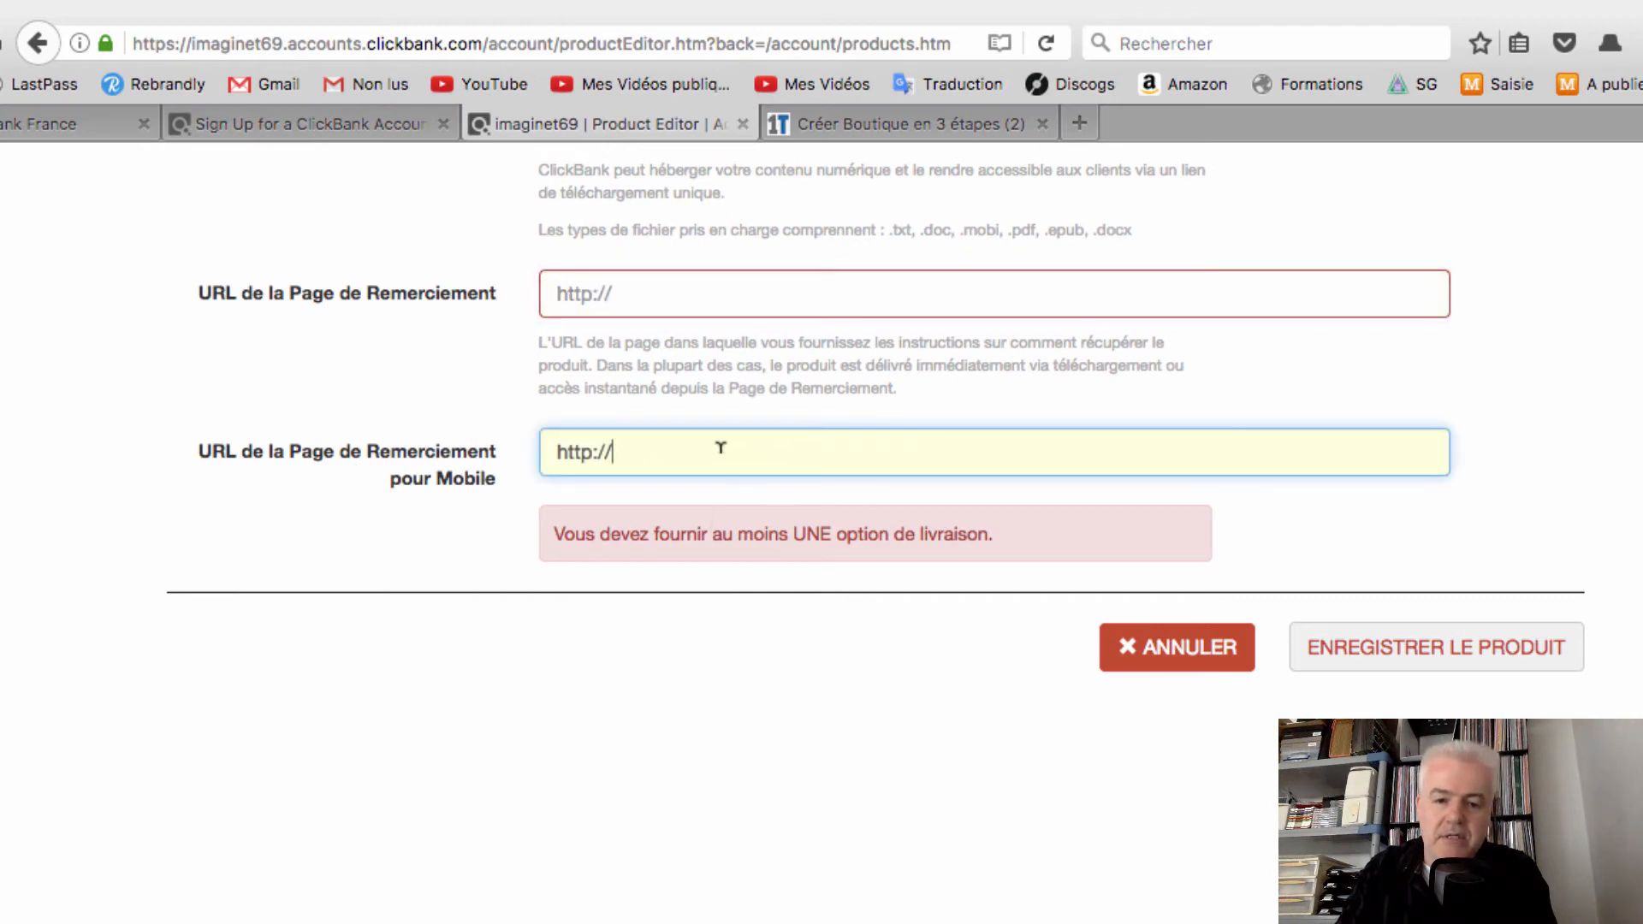
scroll(870, 632, up, 4)
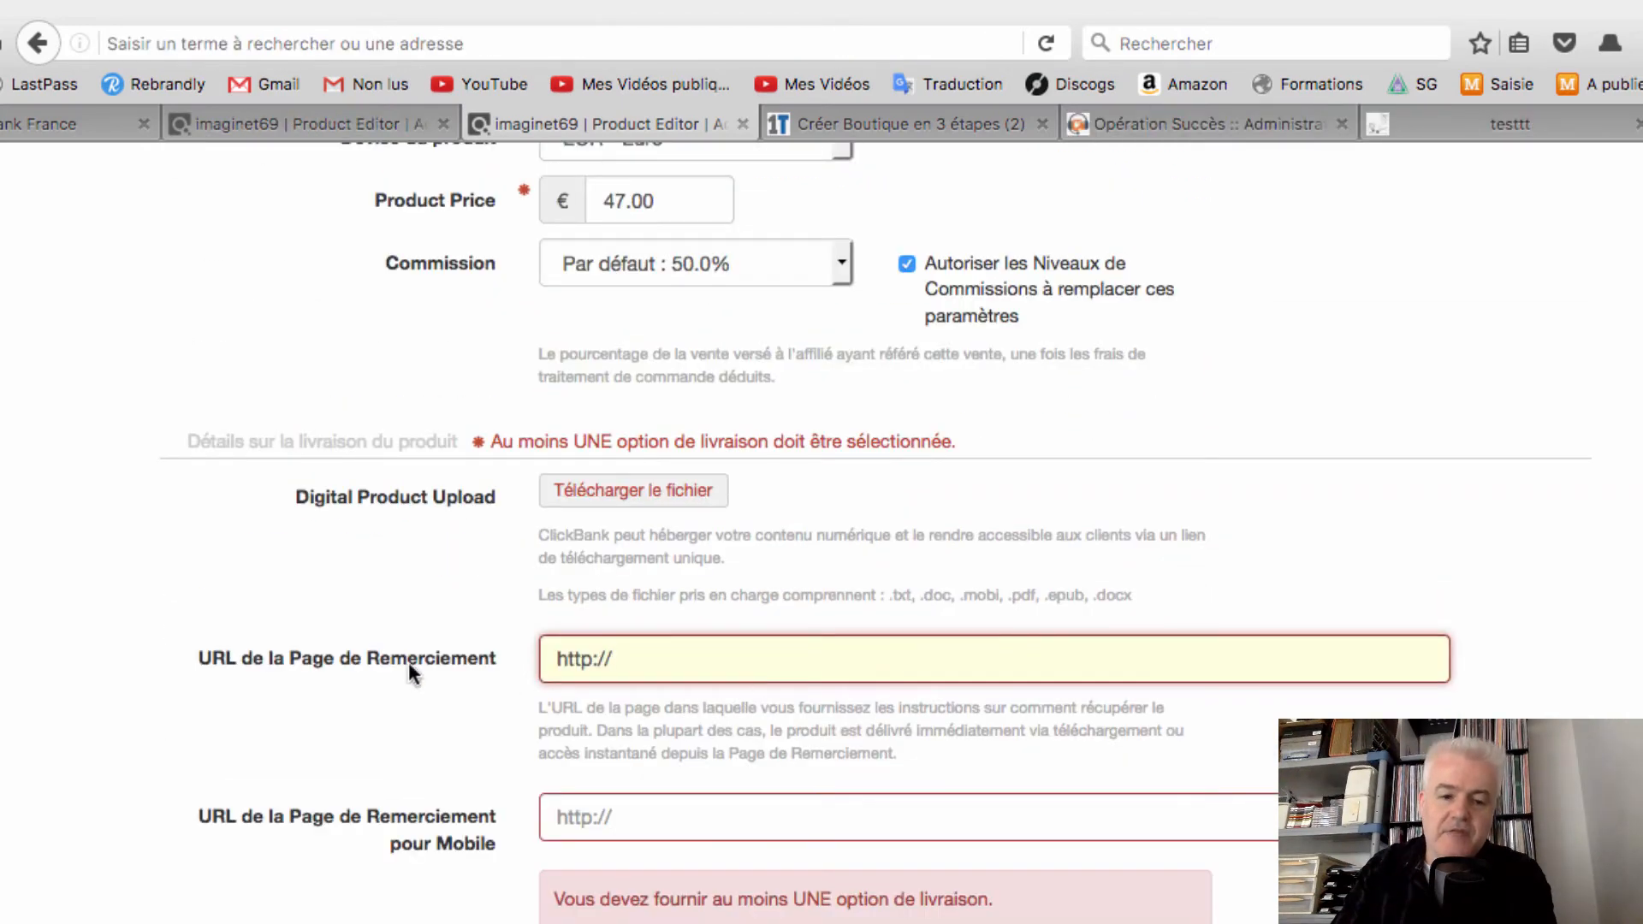
click(657, 655)
Review the testttt thank-you page's download links for Introduction, Partie 1–6 and Ressources
click(1594, 568)
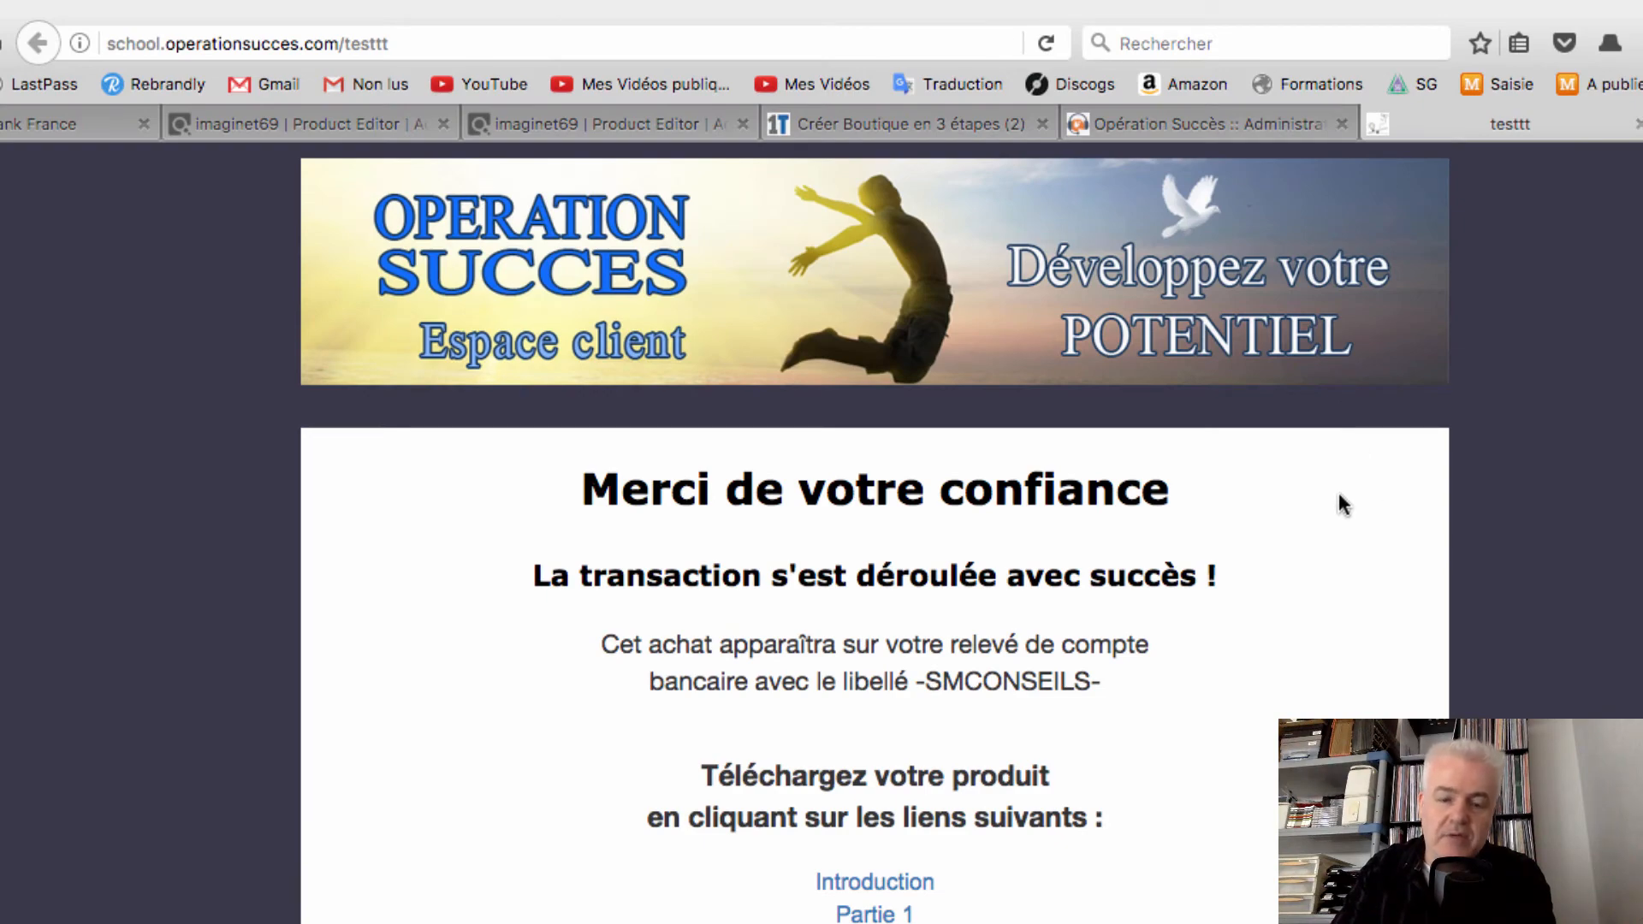
scroll(1338, 494, down, 10)
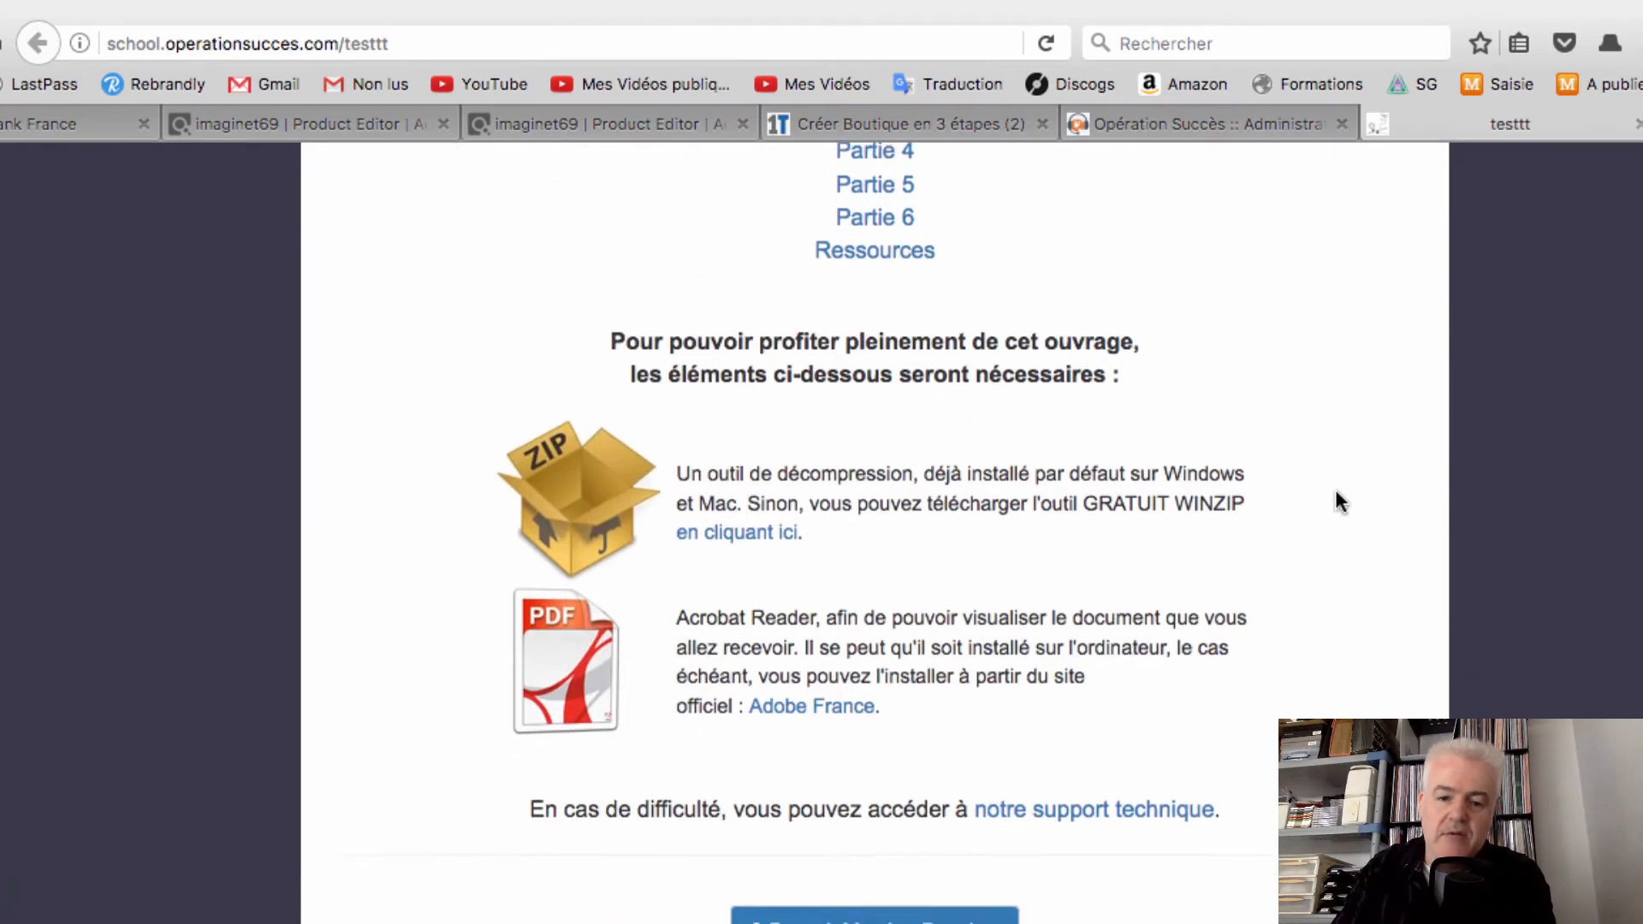
scroll(1336, 497, up, 10)
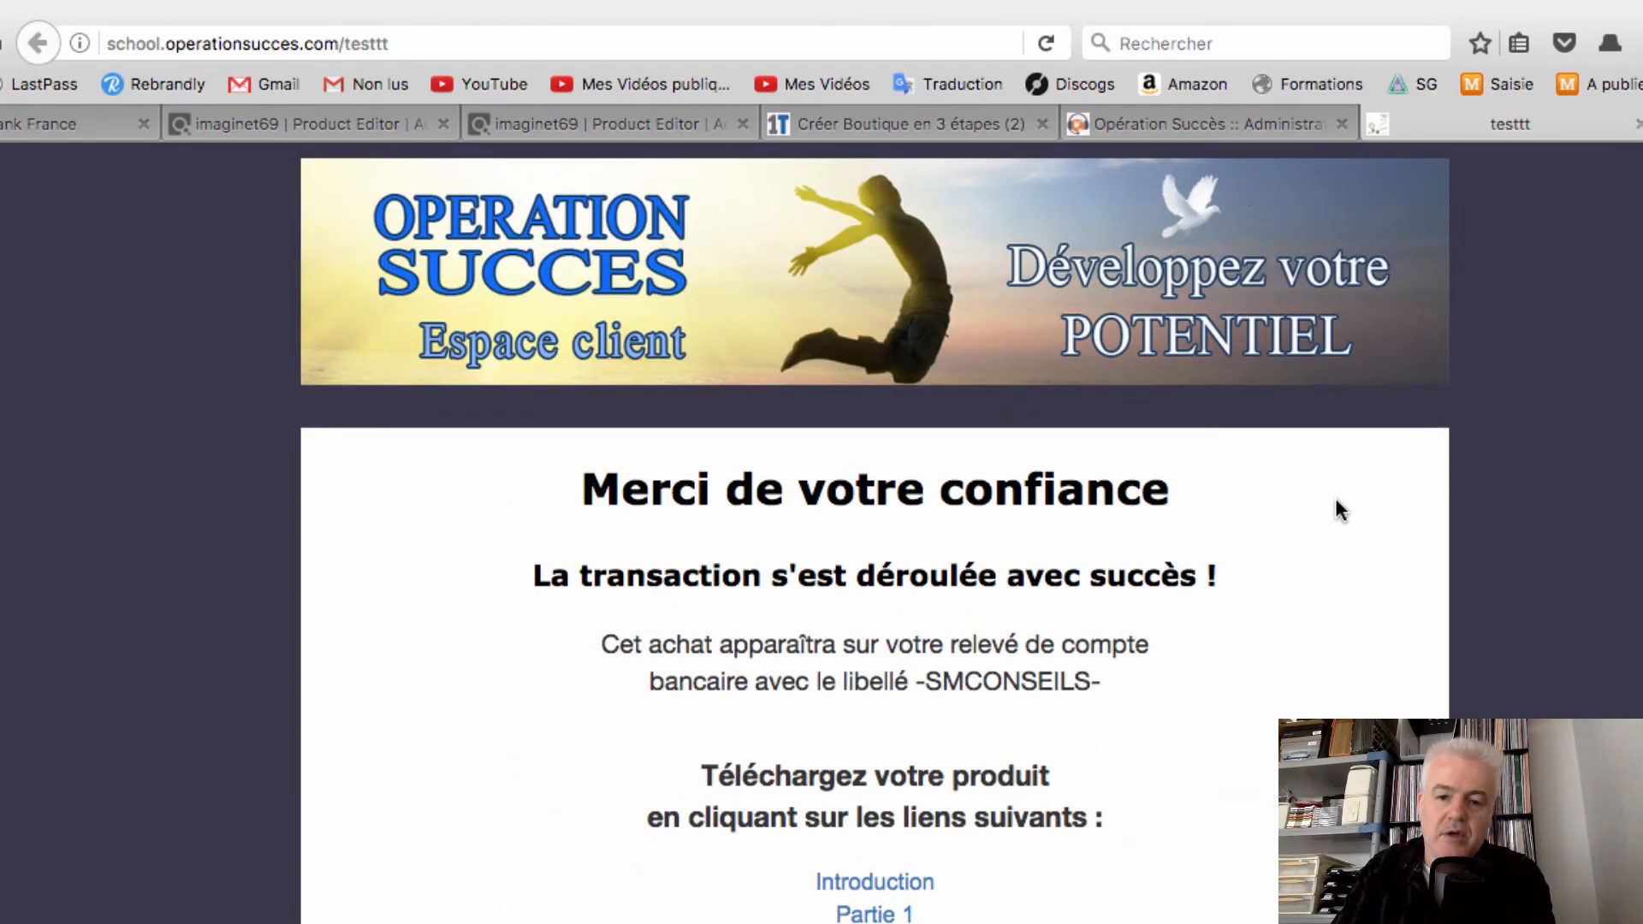
scroll(1045, 786, down, 1)
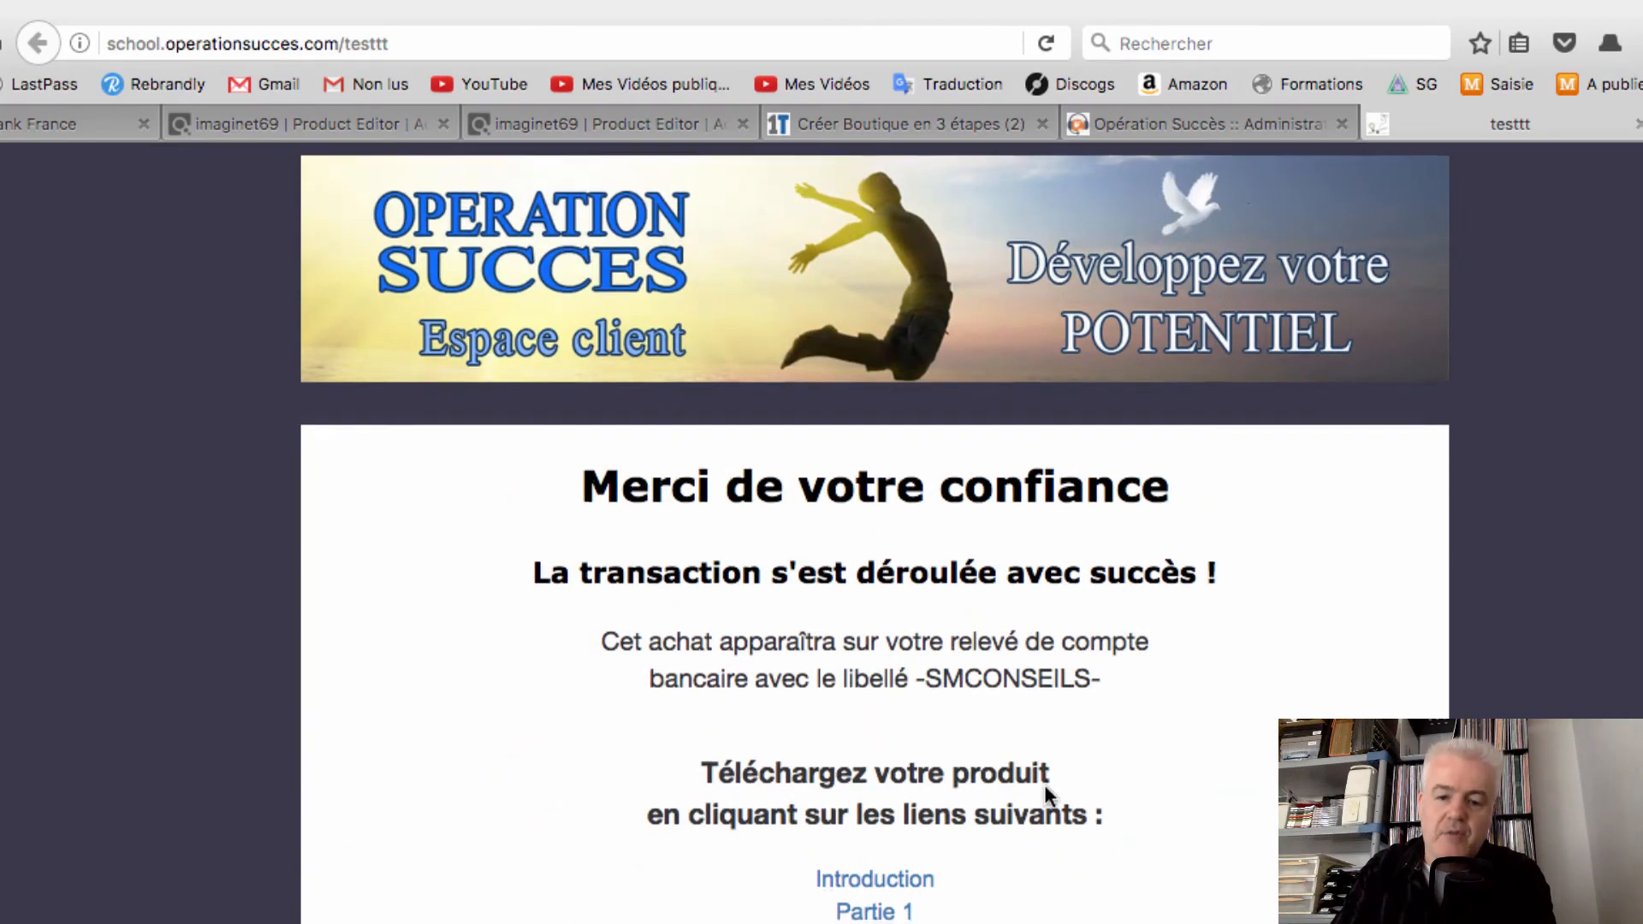
scroll(1046, 796, down, 2)
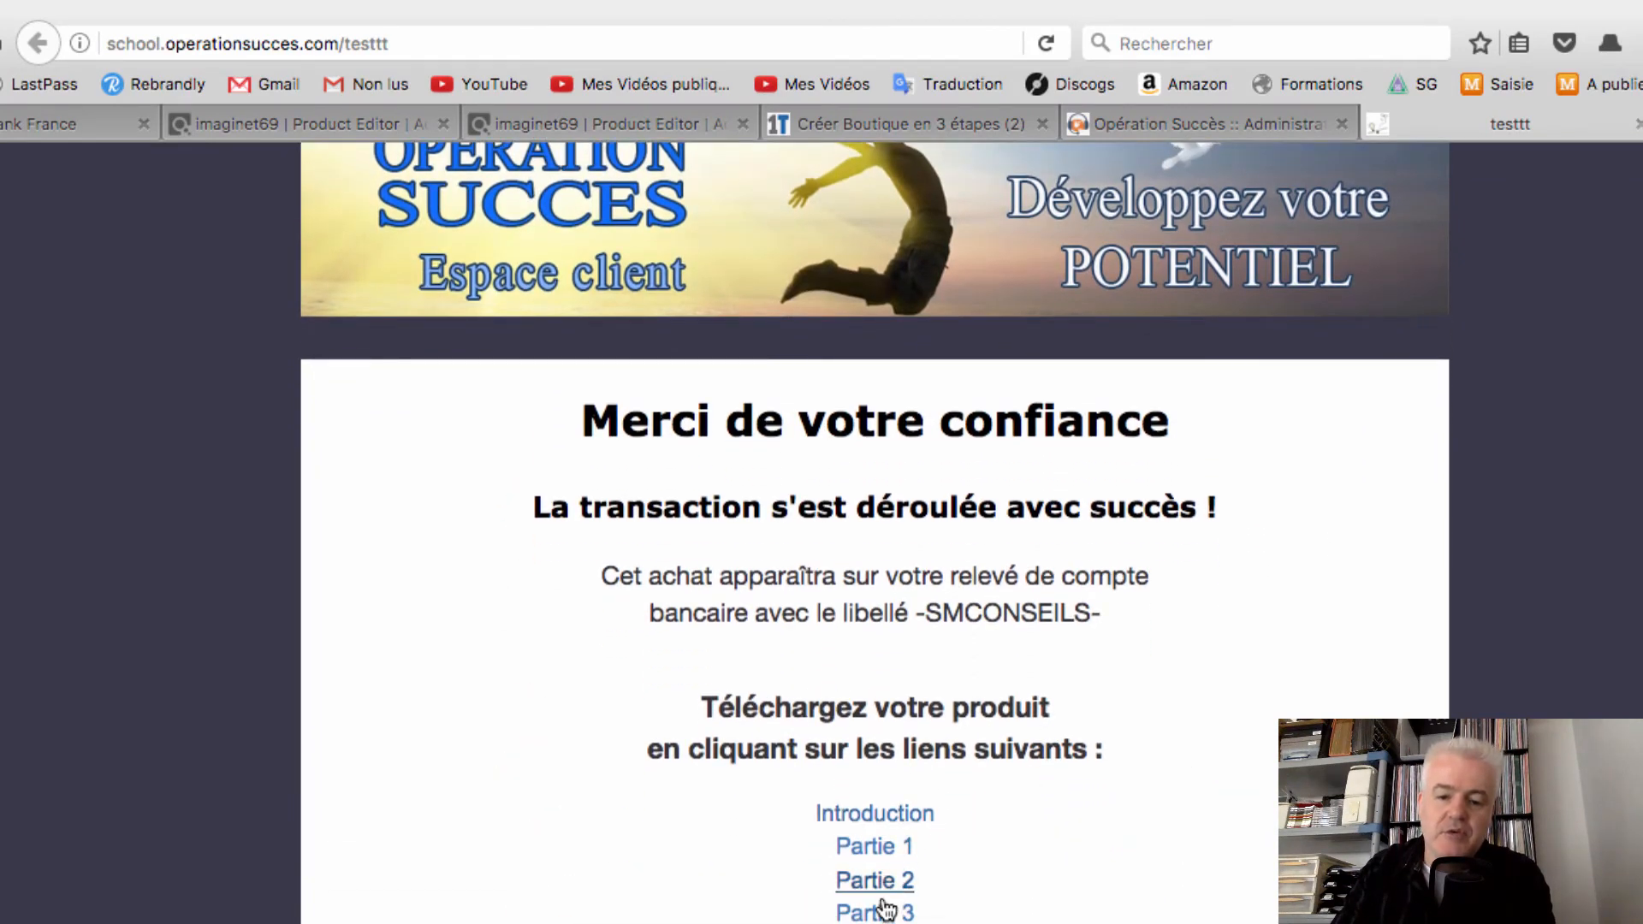
scroll(1115, 536, up, 2)
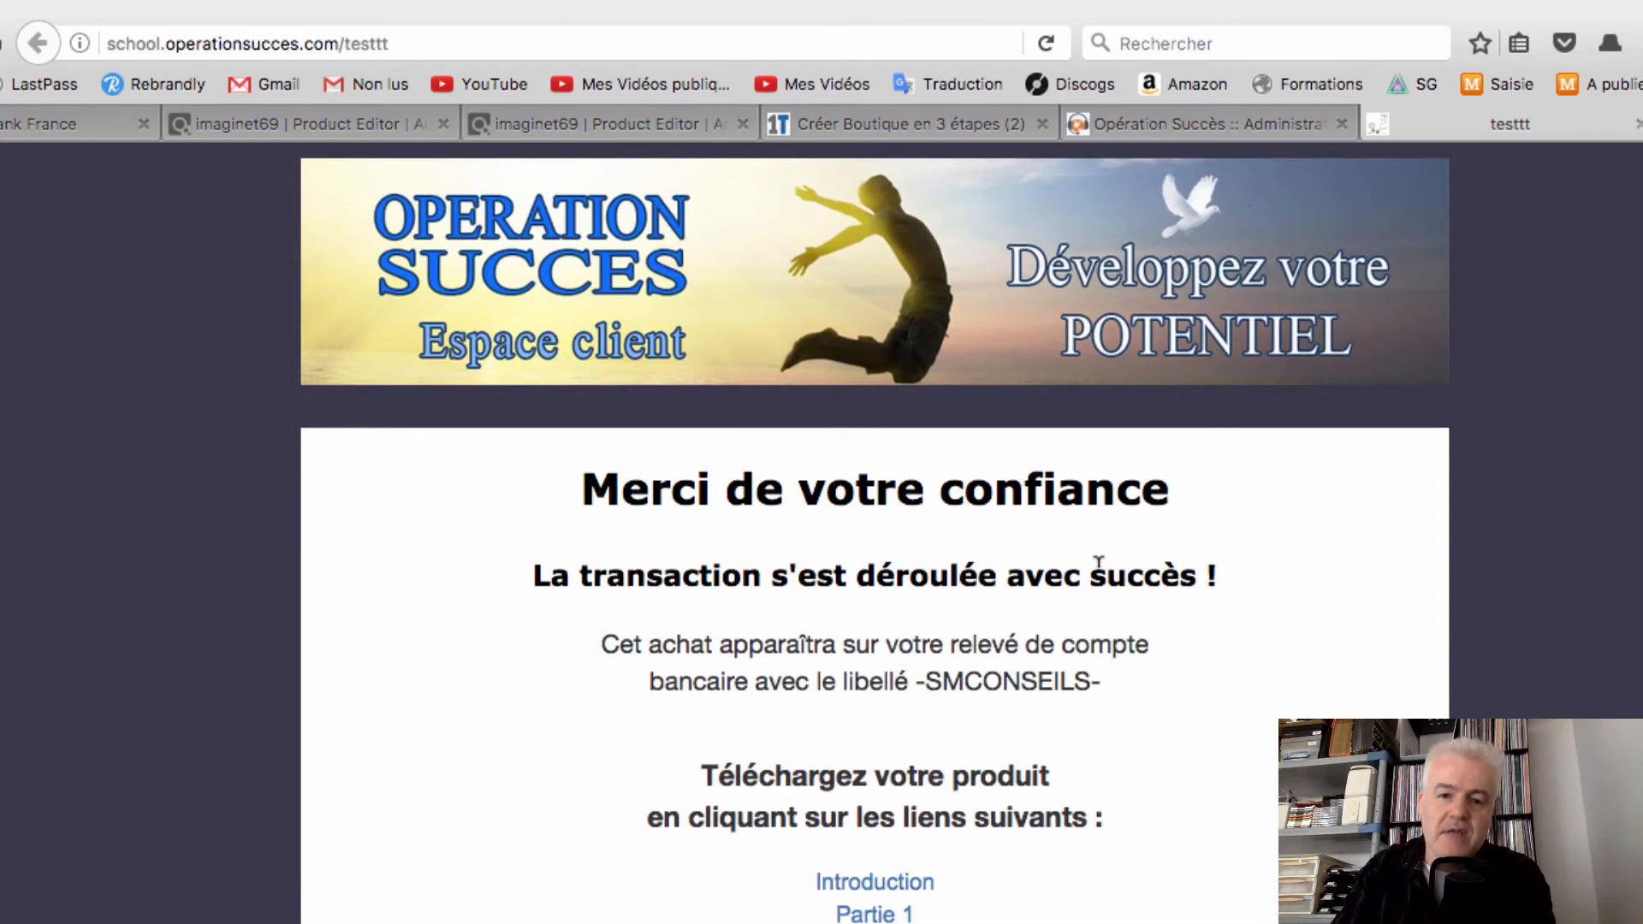
scroll(1100, 577, down, 10)
scroll(1100, 575, down, 7)
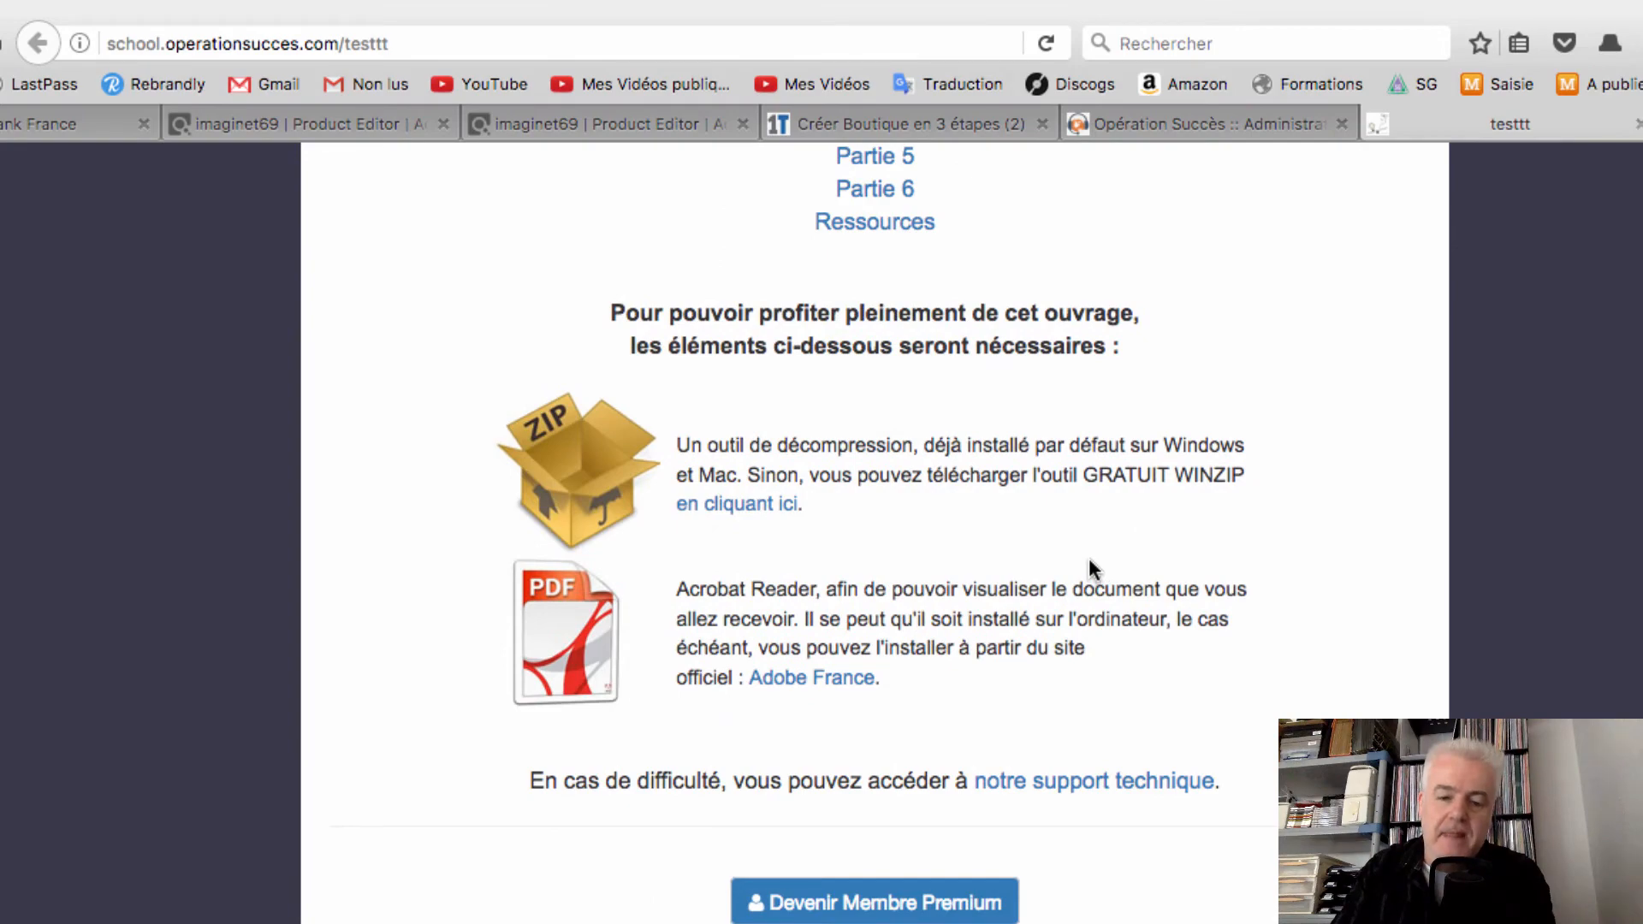
scroll(1088, 558, up, 9)
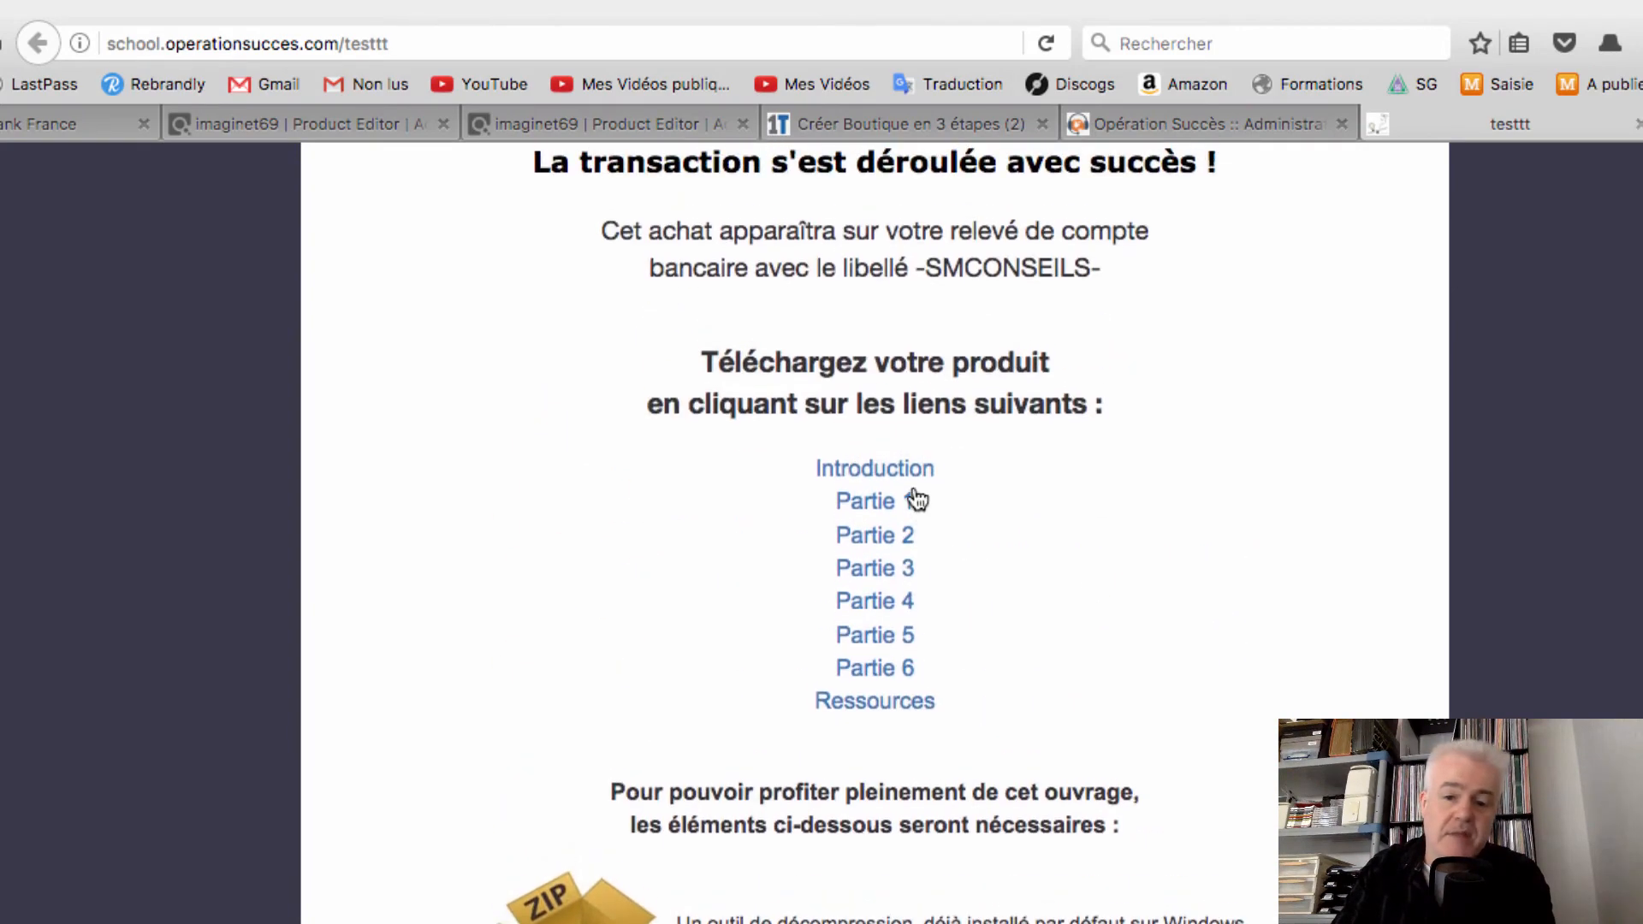
scroll(1281, 563, up, 8)
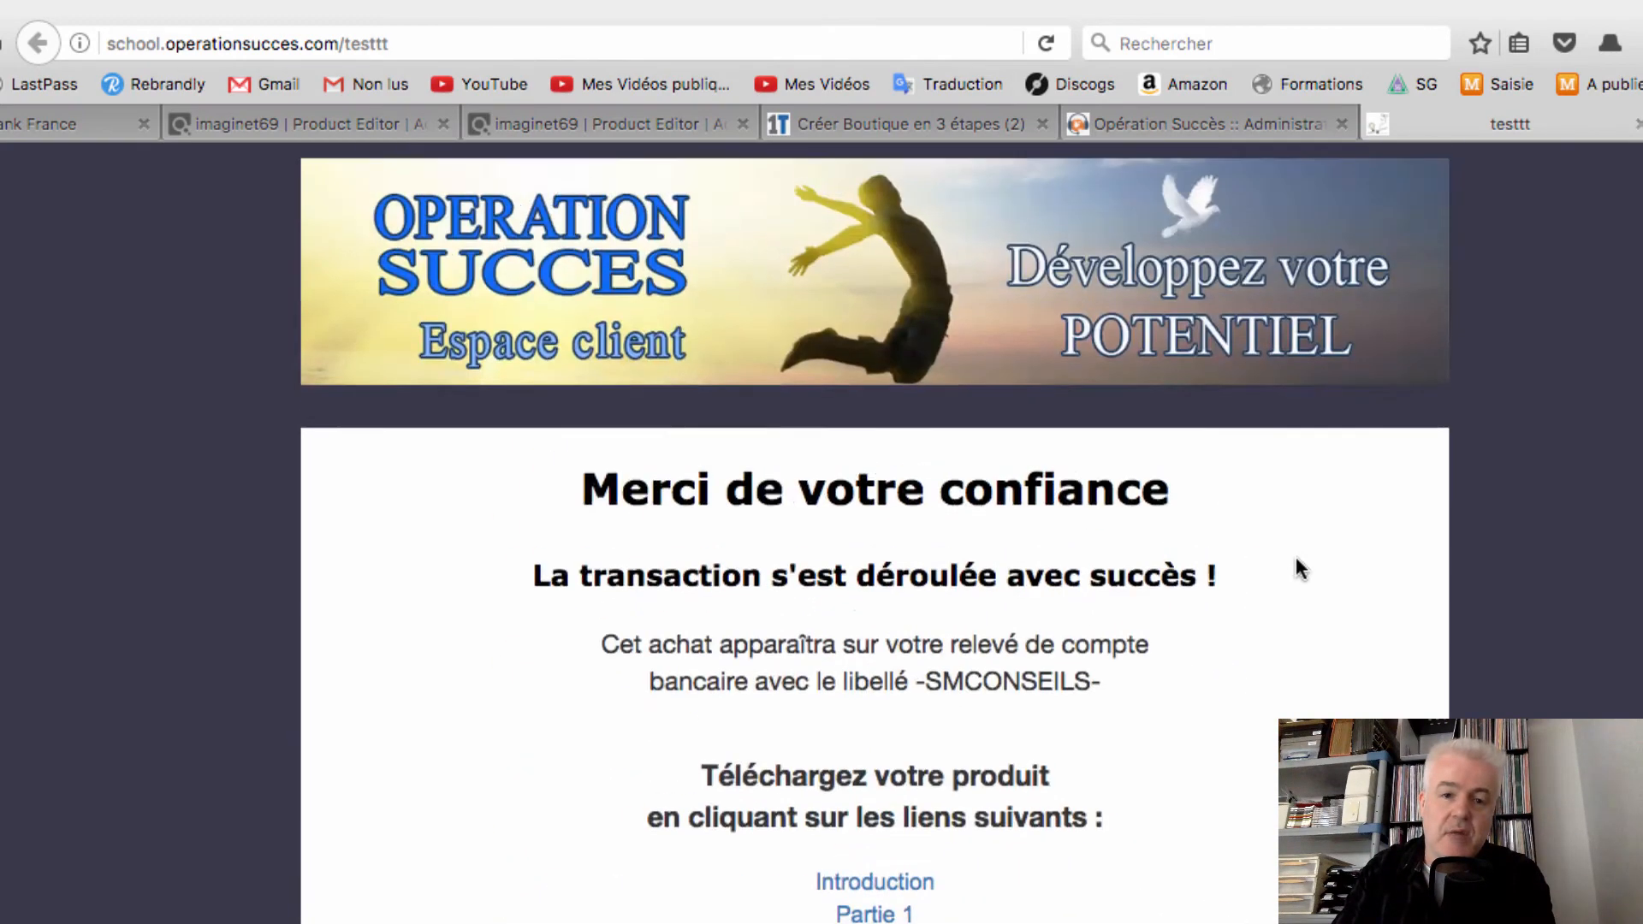
click(354, 38)
right_click(354, 39)
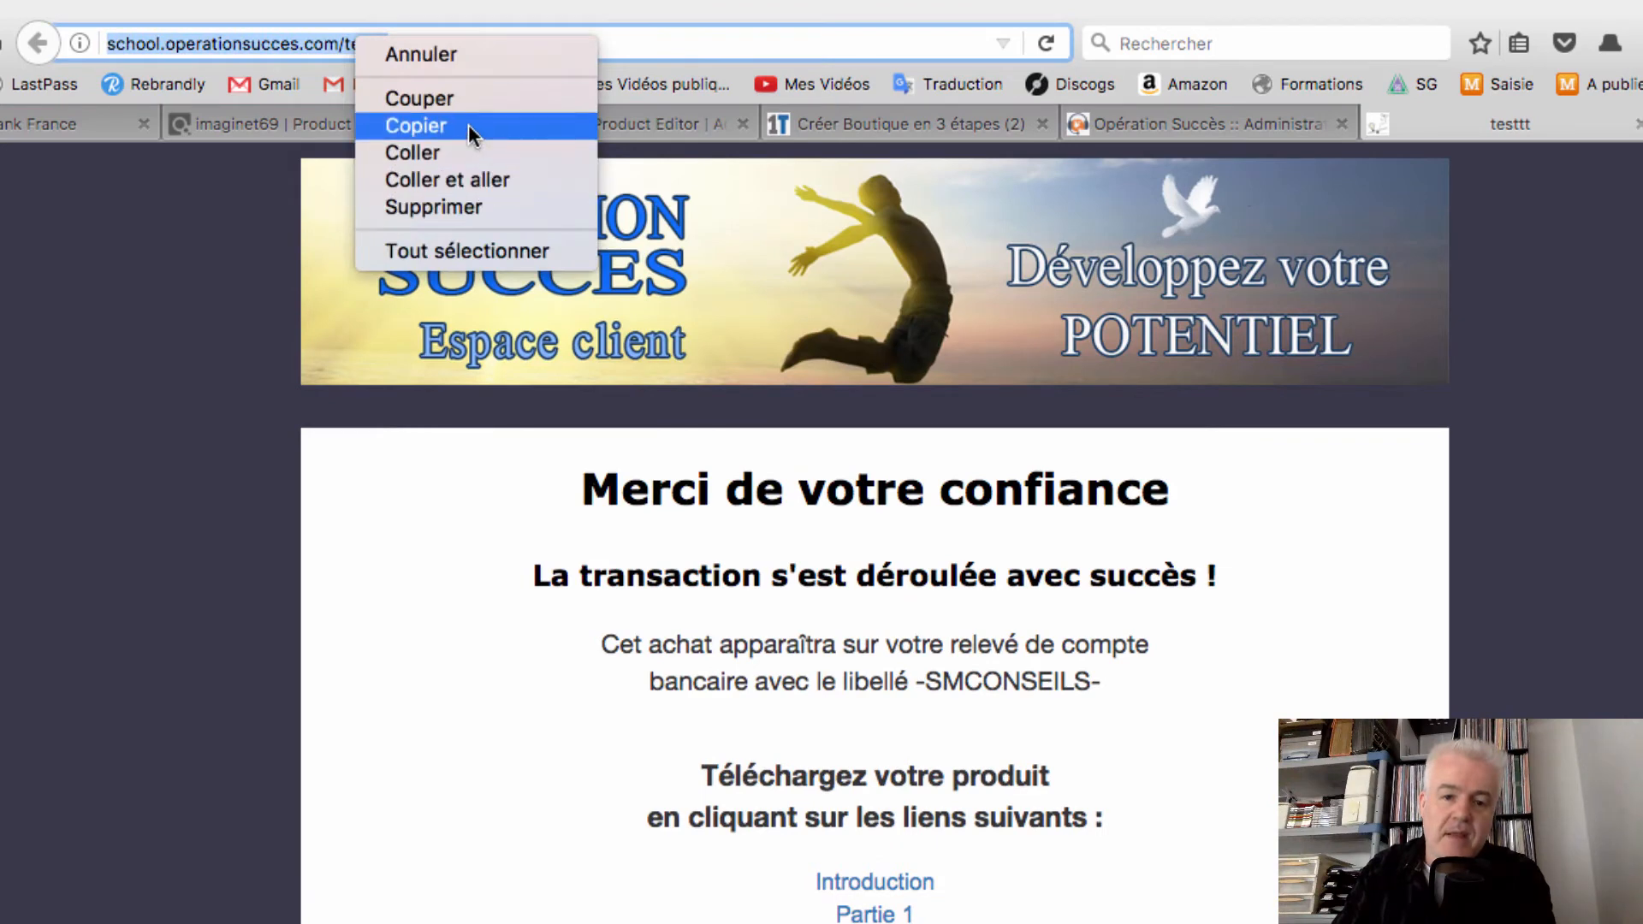
click(470, 125)
click(603, 124)
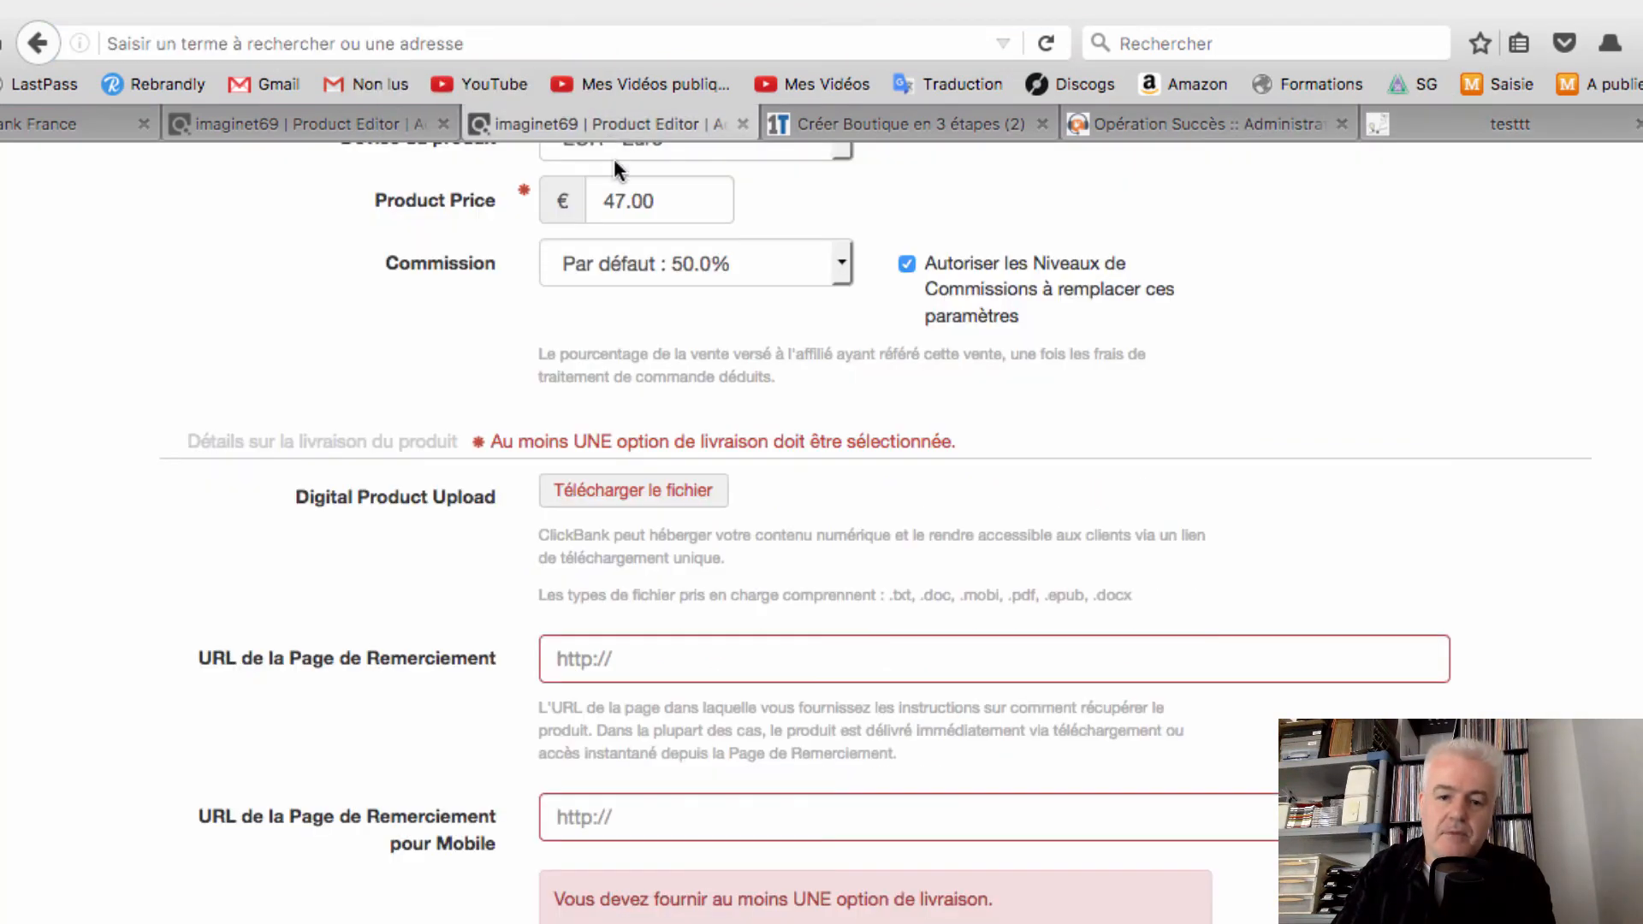
click(652, 652)
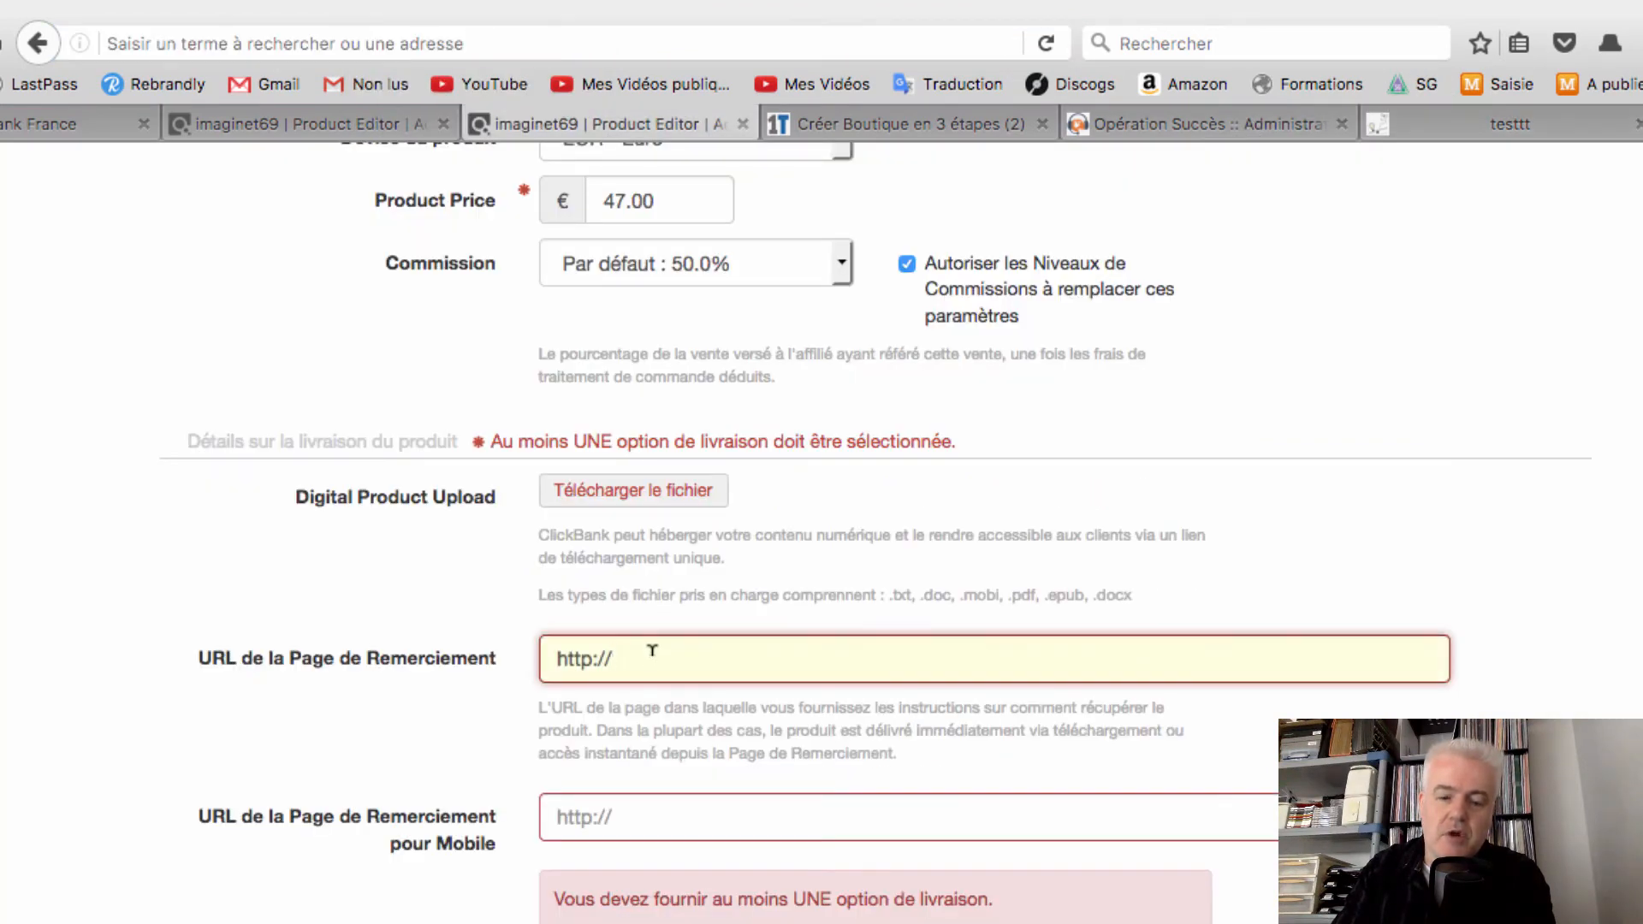
drag(652, 651, 392, 643)
key(super+v)
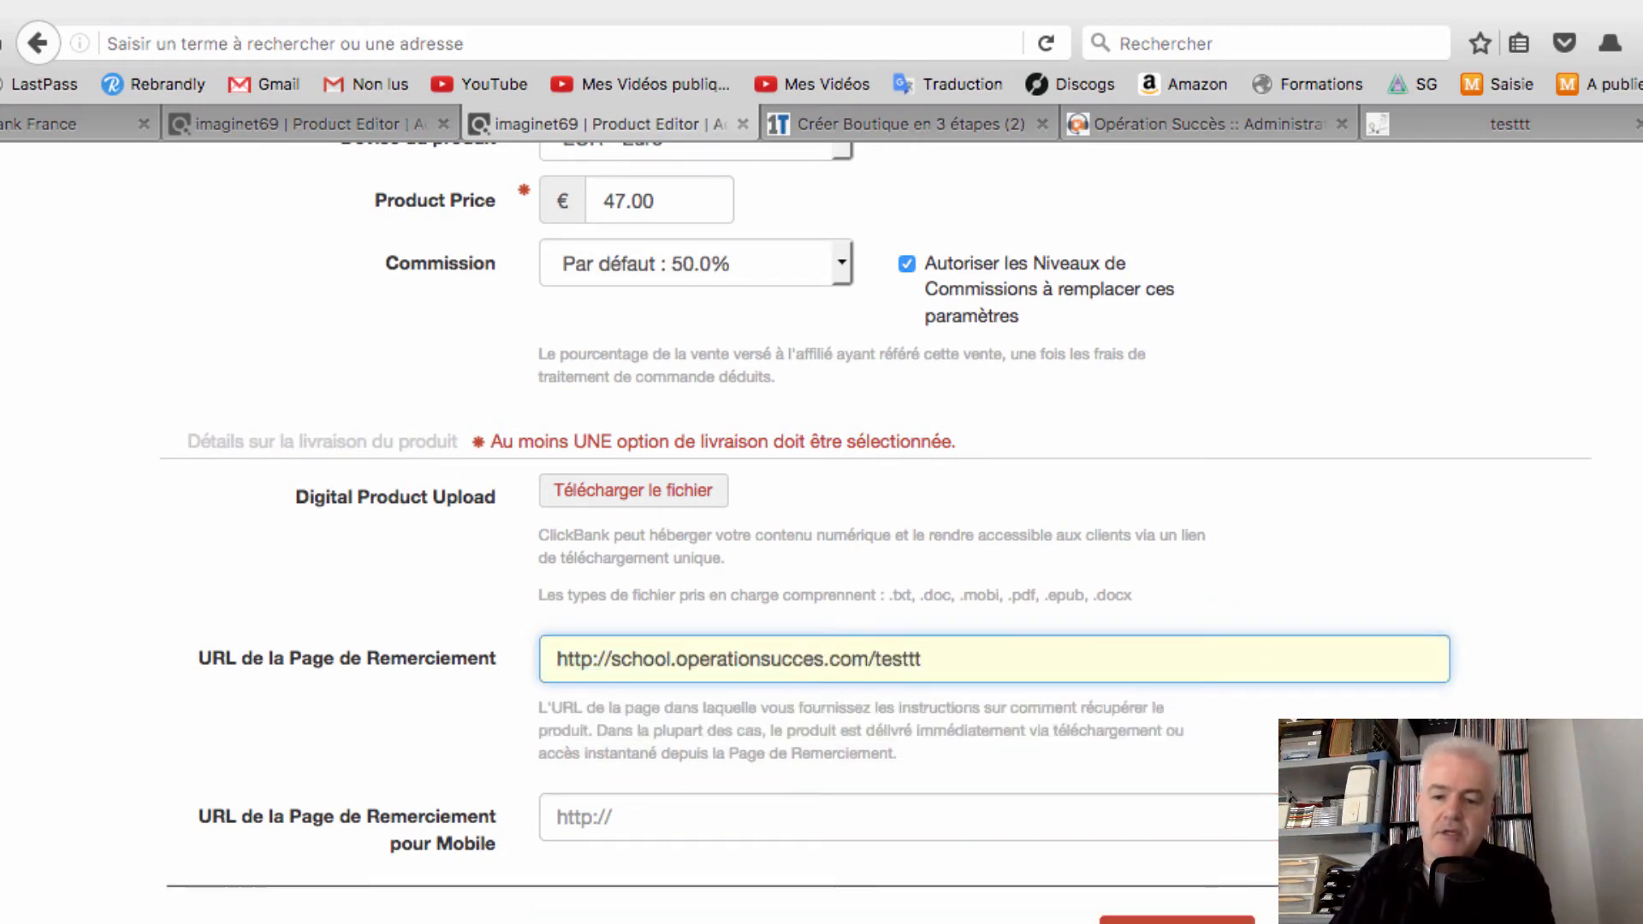
click(924, 775)
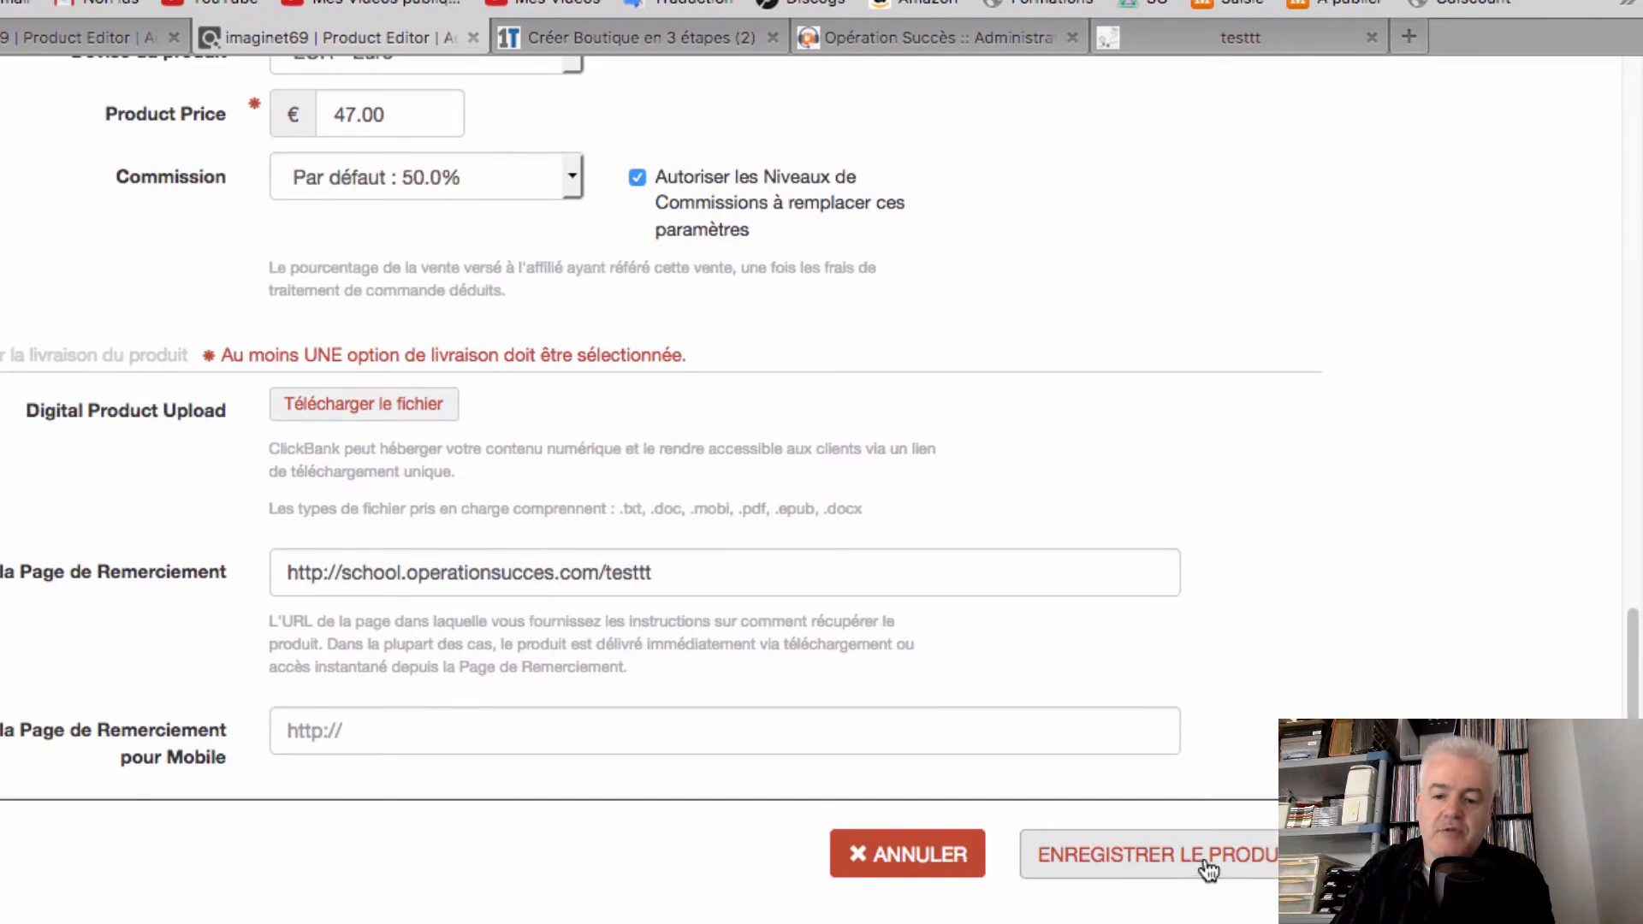
Save the product so article 423 appears in Mes produits at 47,00 EUR, Approuvé
click(1208, 868)
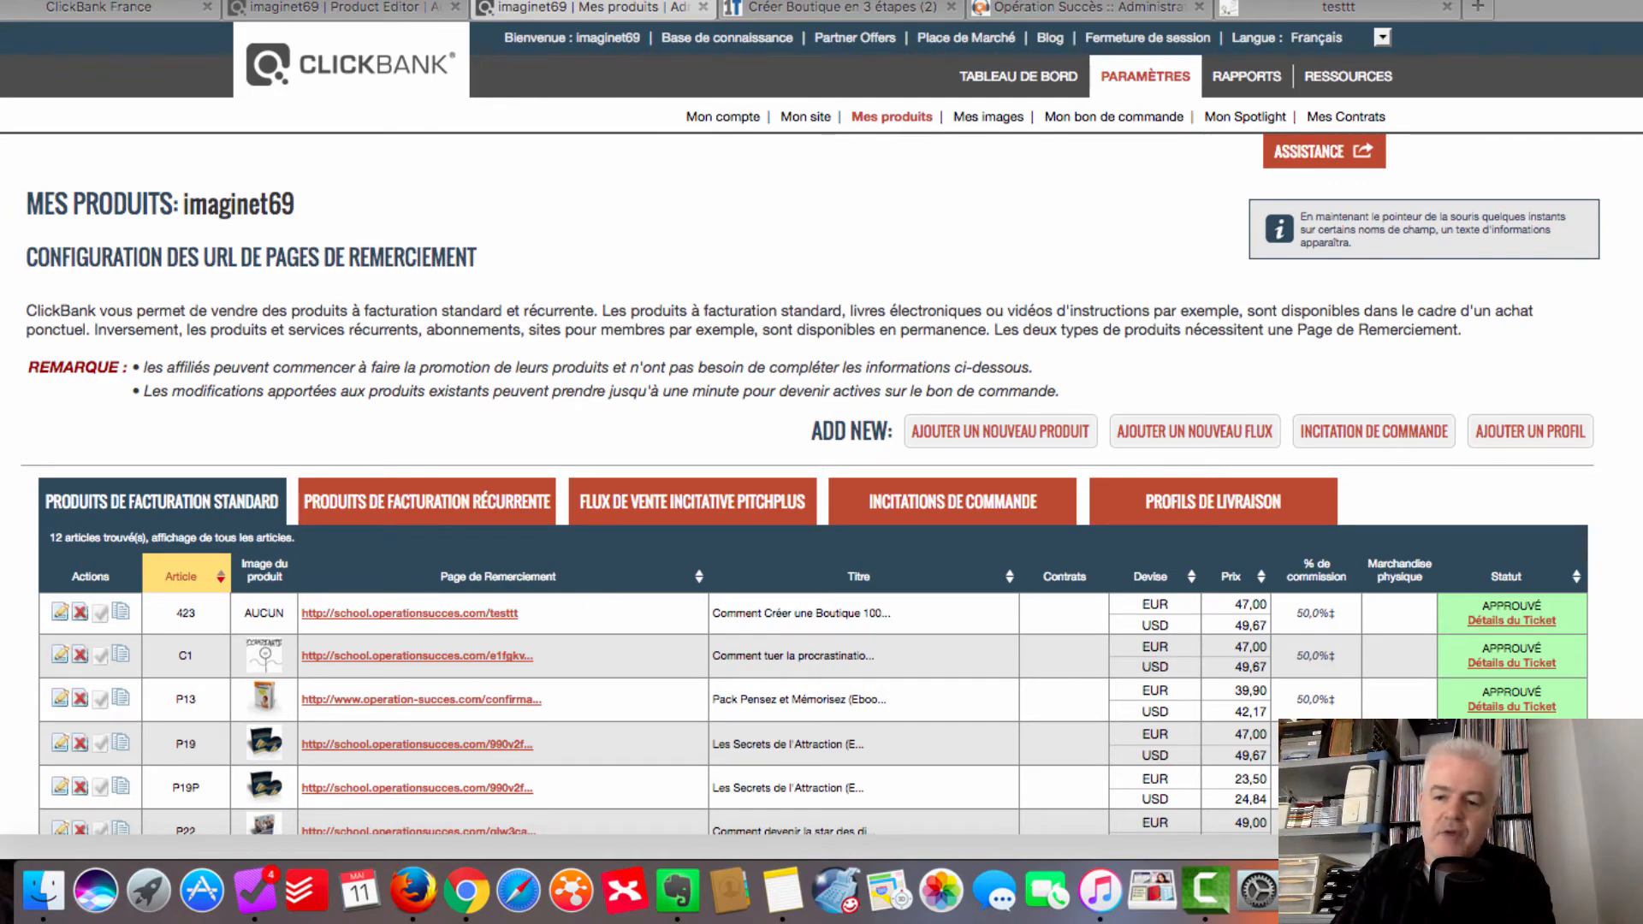
scroll(811, 479, down, 2)
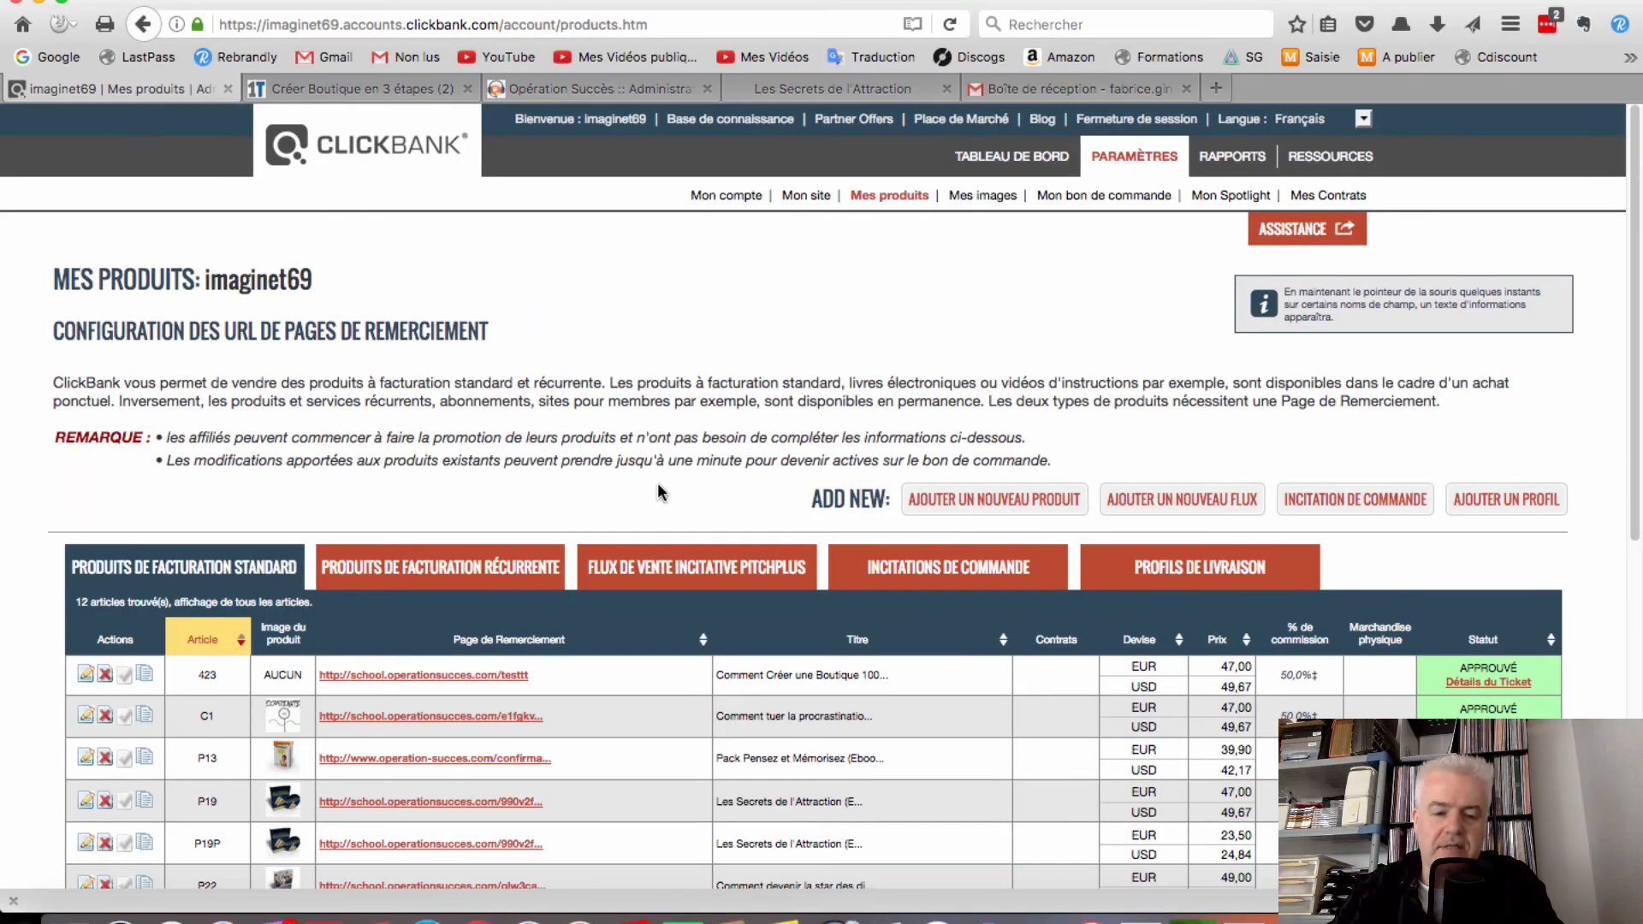
Copy the URL de la Page de Présentation from product P19's editor
scroll(658, 485, down, 3)
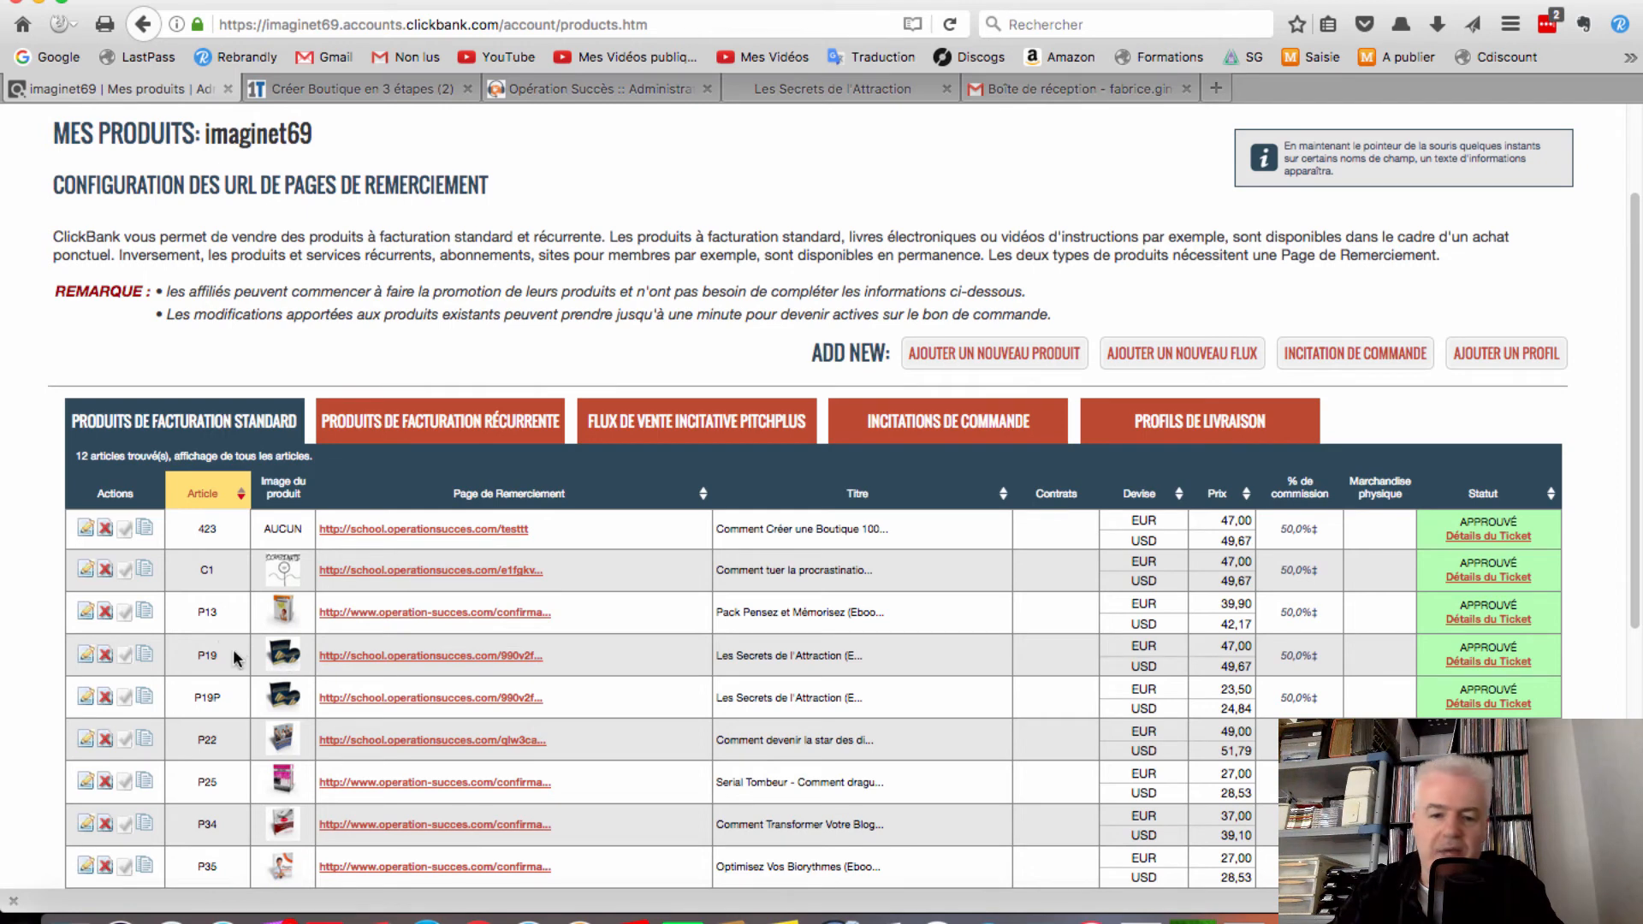
click(87, 656)
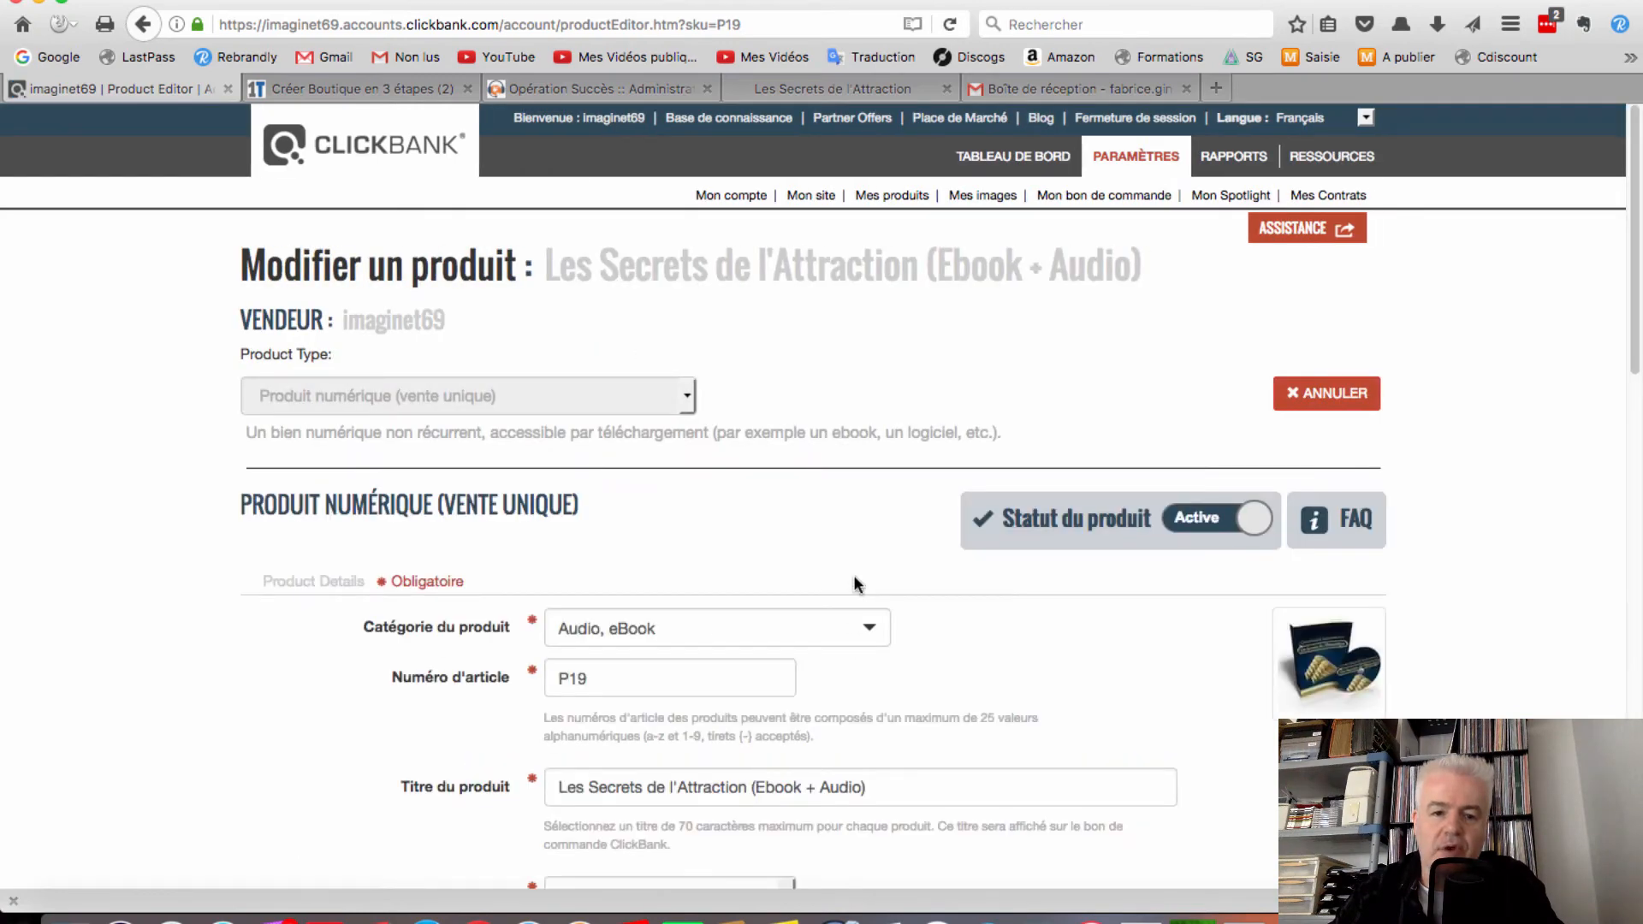
scroll(856, 584, down, 3)
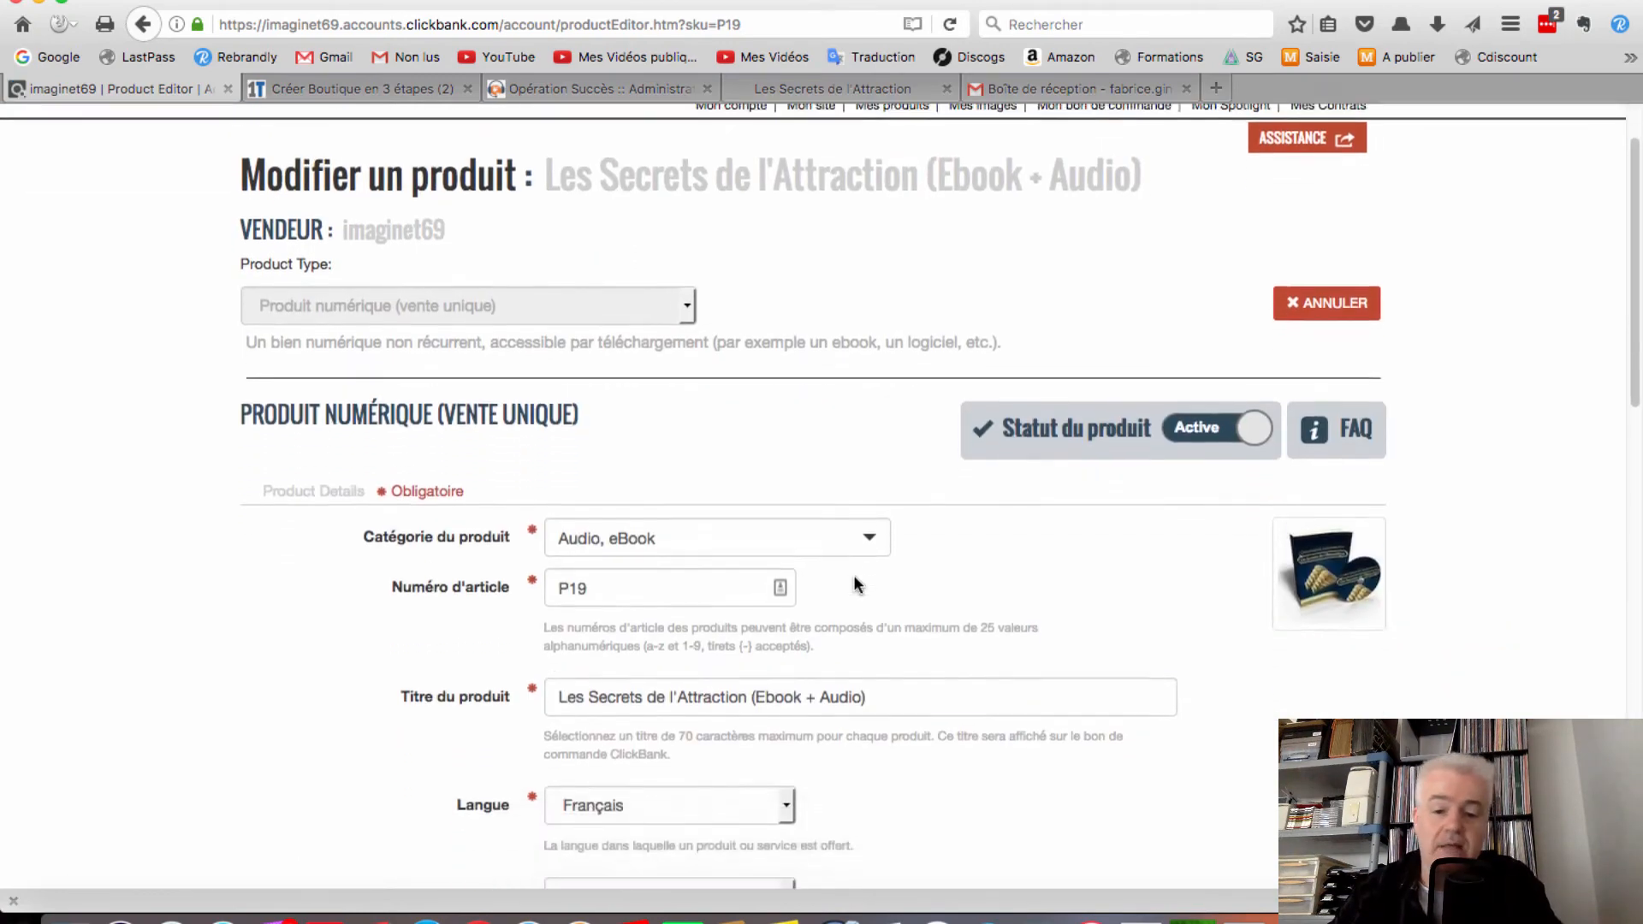
scroll(856, 584, down, 3)
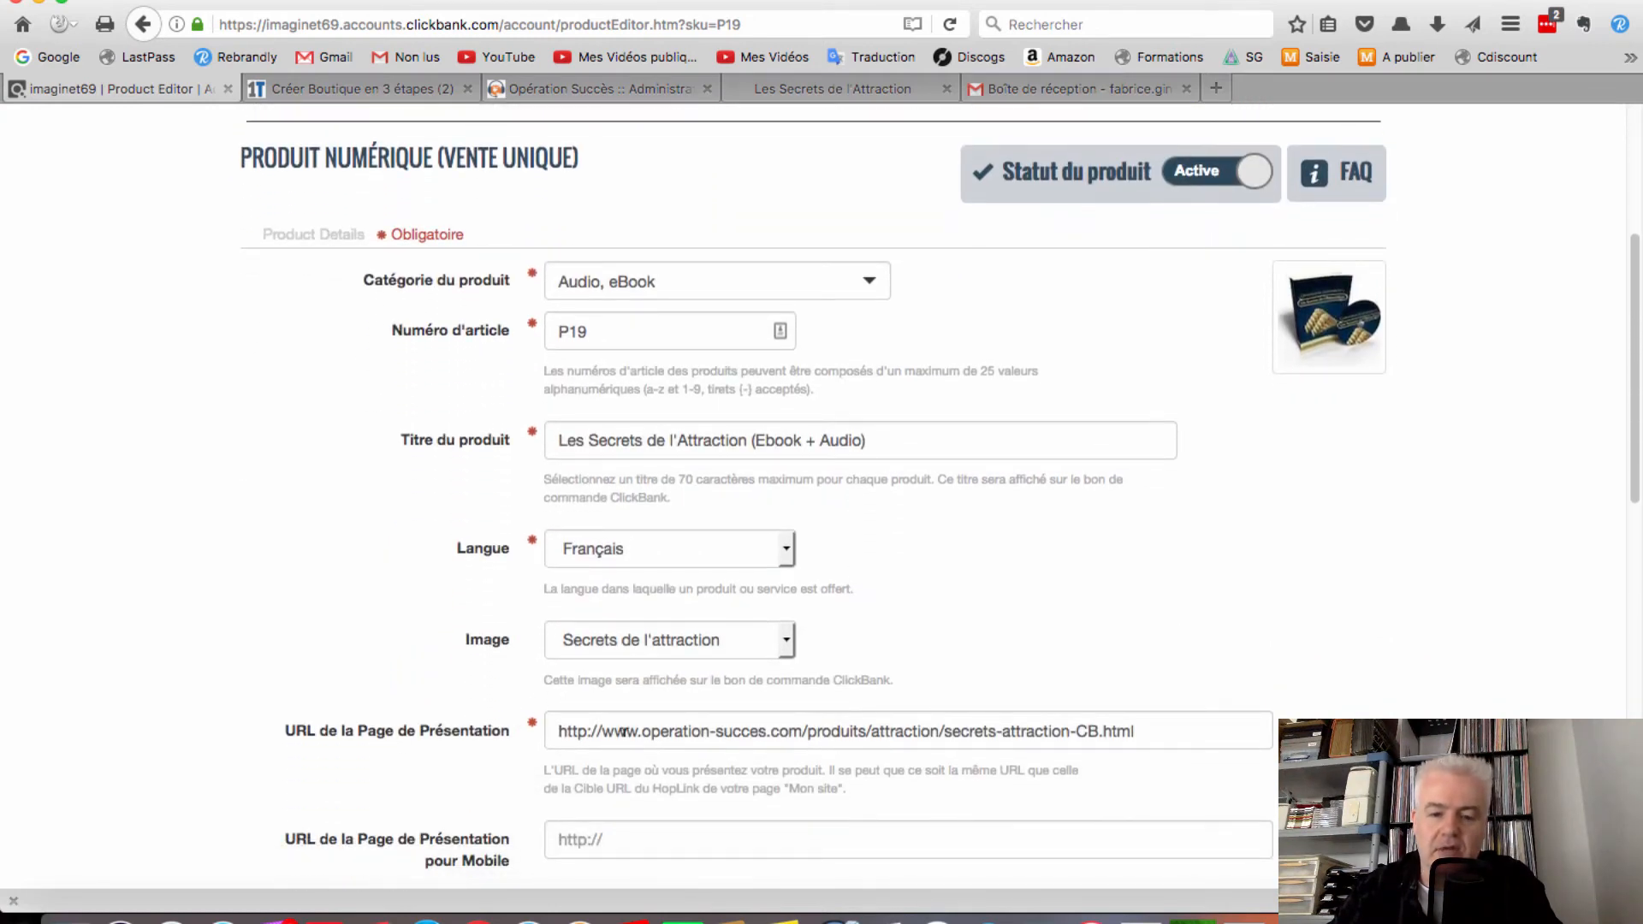
triple_click(723, 730)
right_click(721, 727)
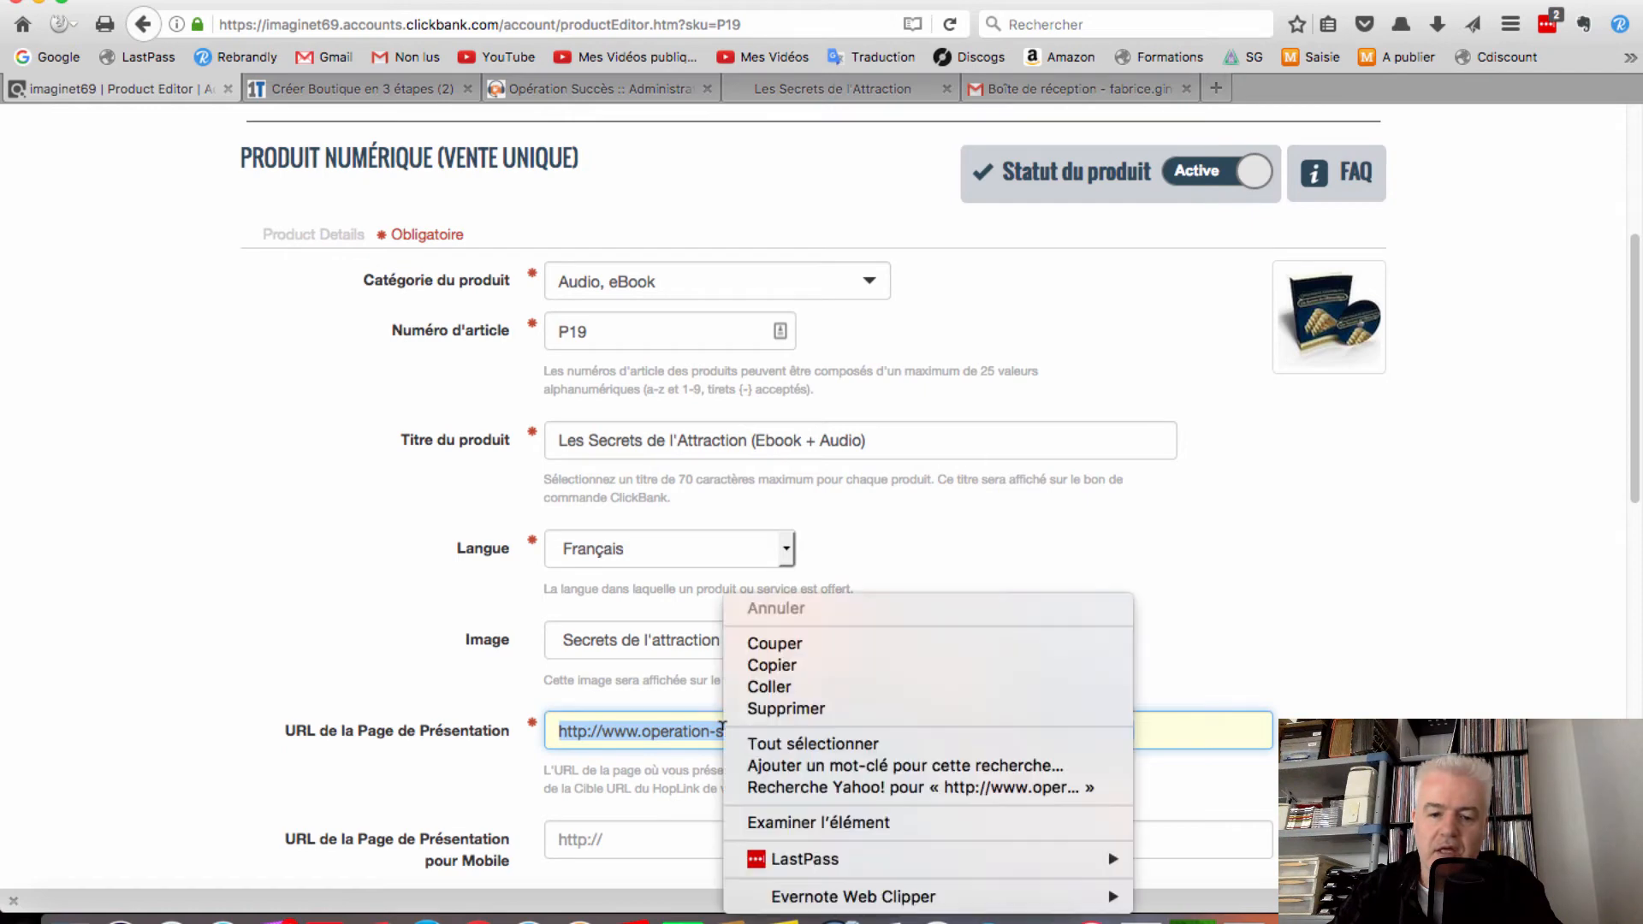
click(760, 665)
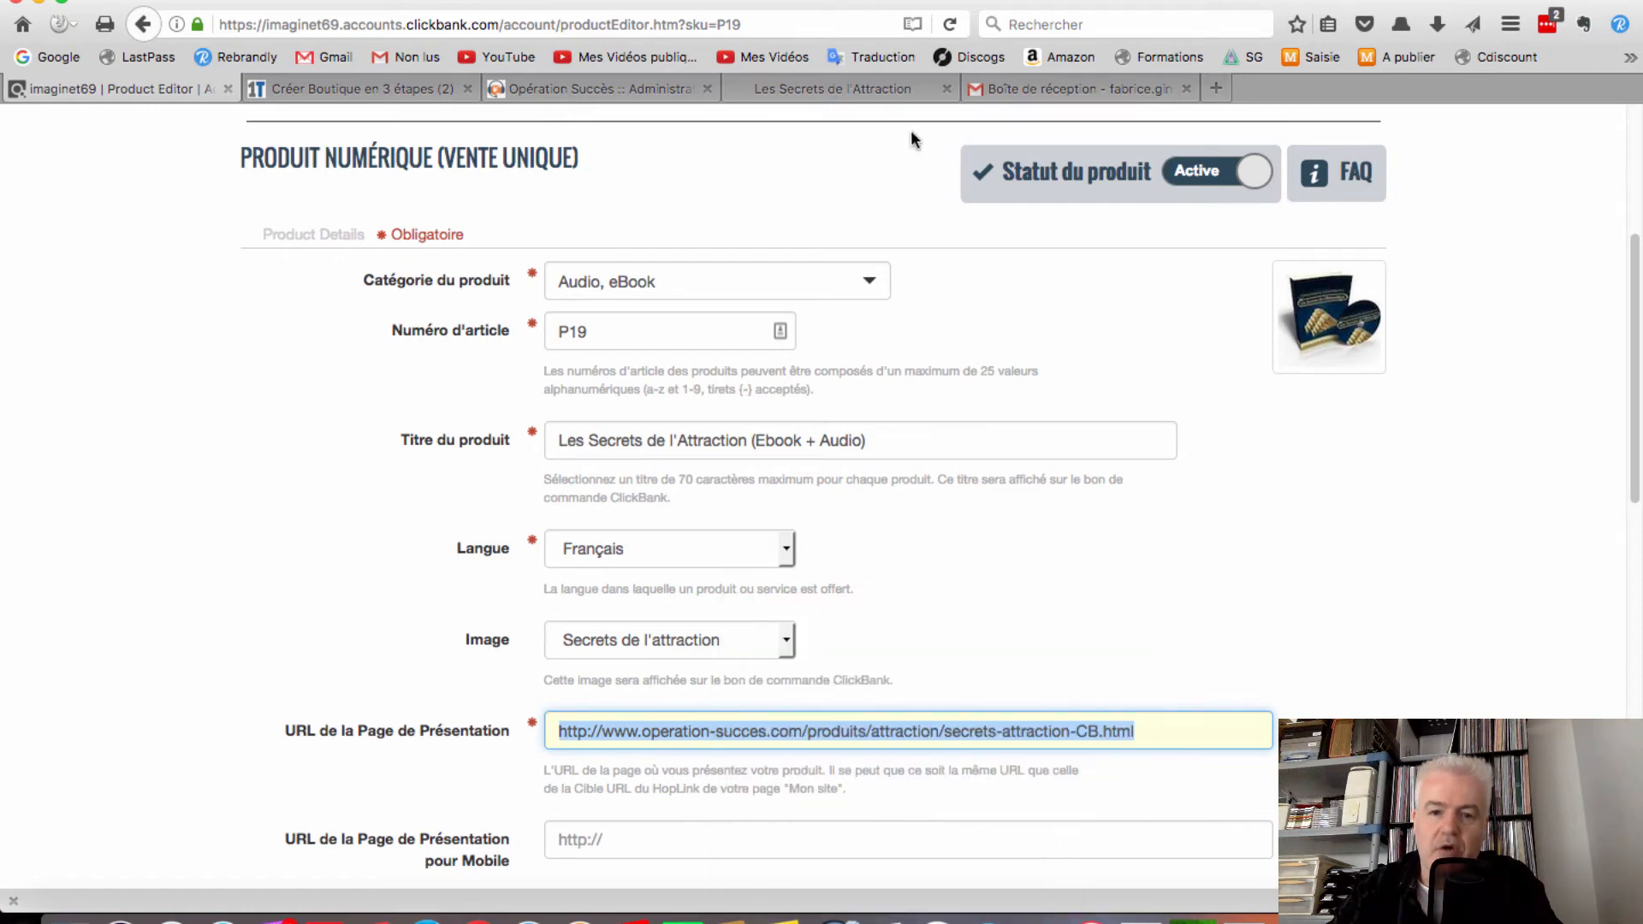
Close the old Les Secrets de l'Attraction tab and open a new blank tab for the copied URL
click(946, 89)
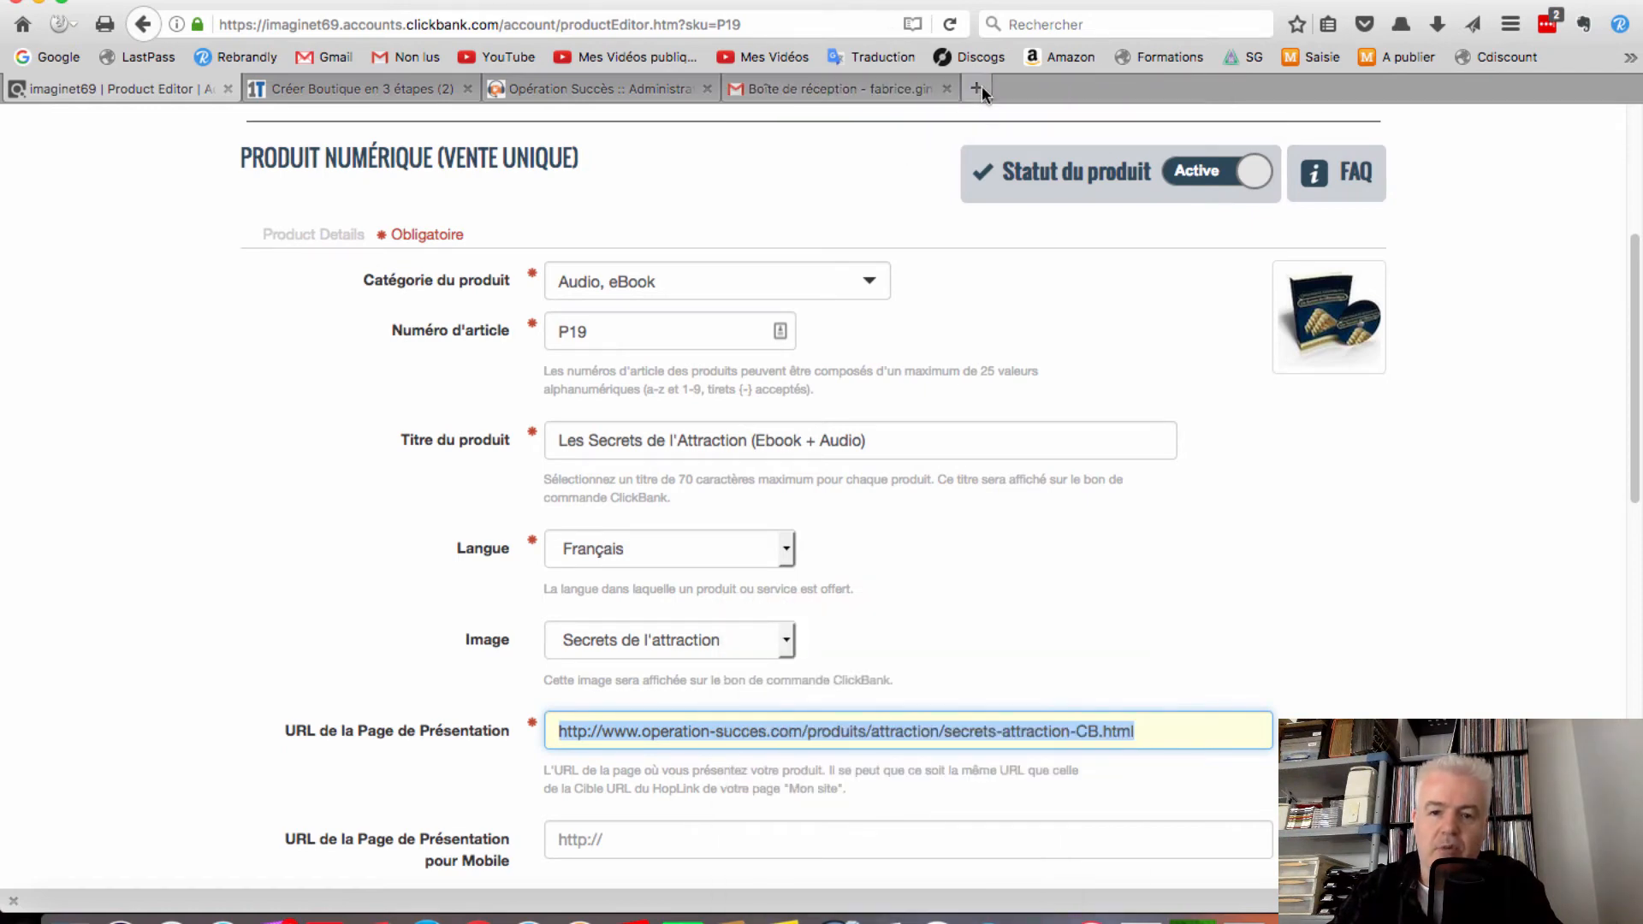
click(980, 87)
right_click(700, 16)
click(741, 102)
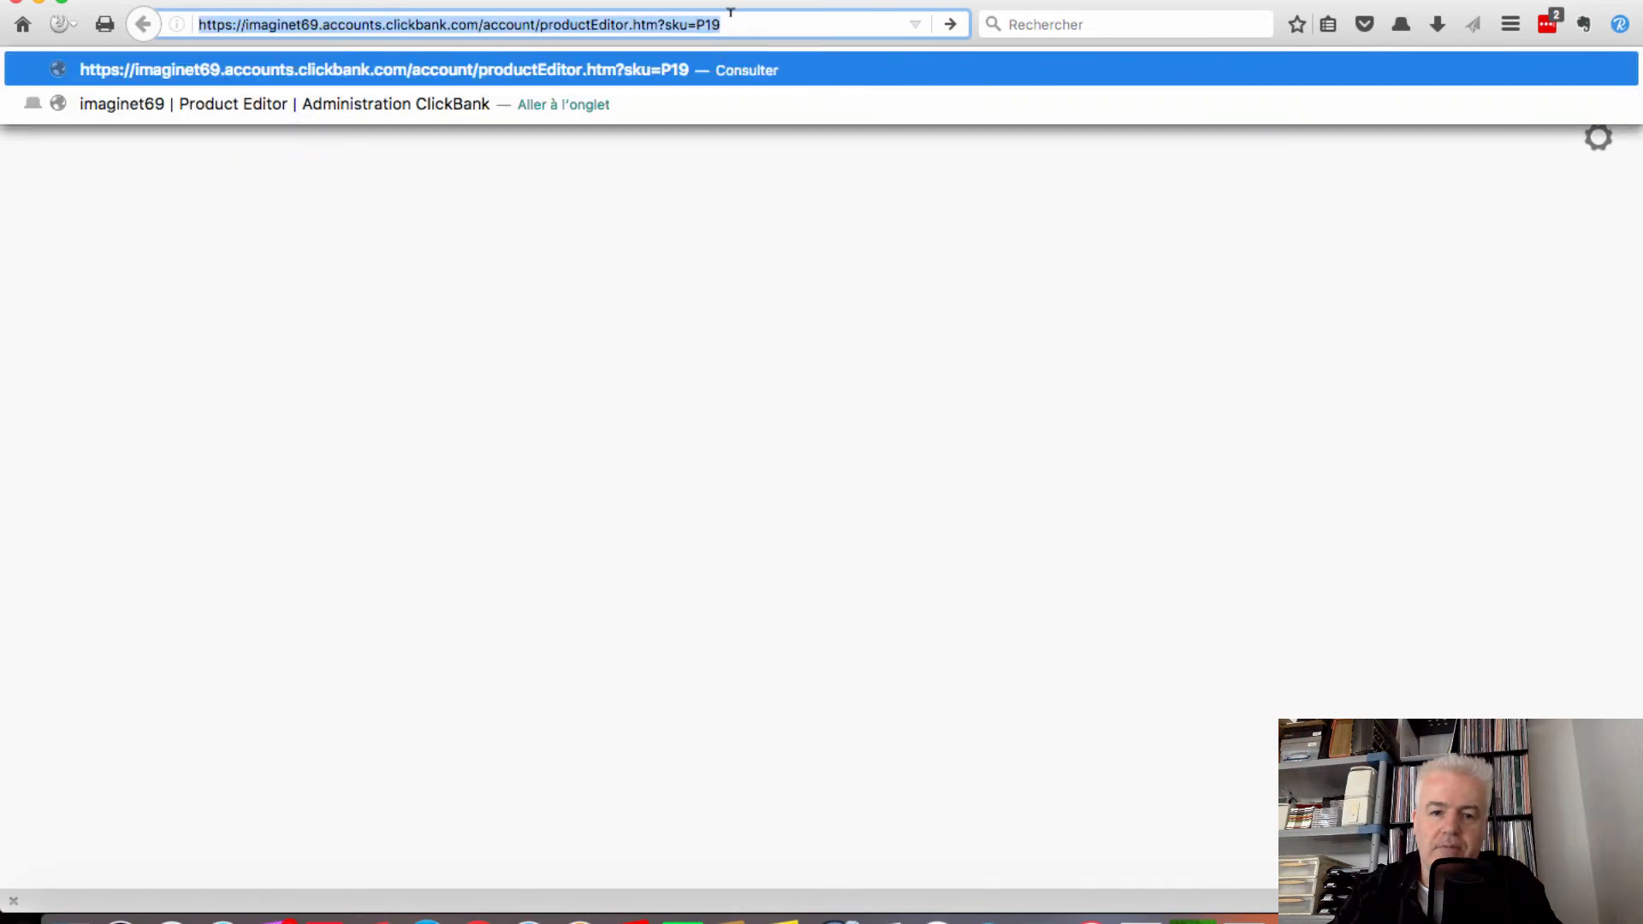
Load the Les Secrets de l'Attraction sales page from the pasted URL and scroll to the gold order button
right_click(734, 13)
click(782, 102)
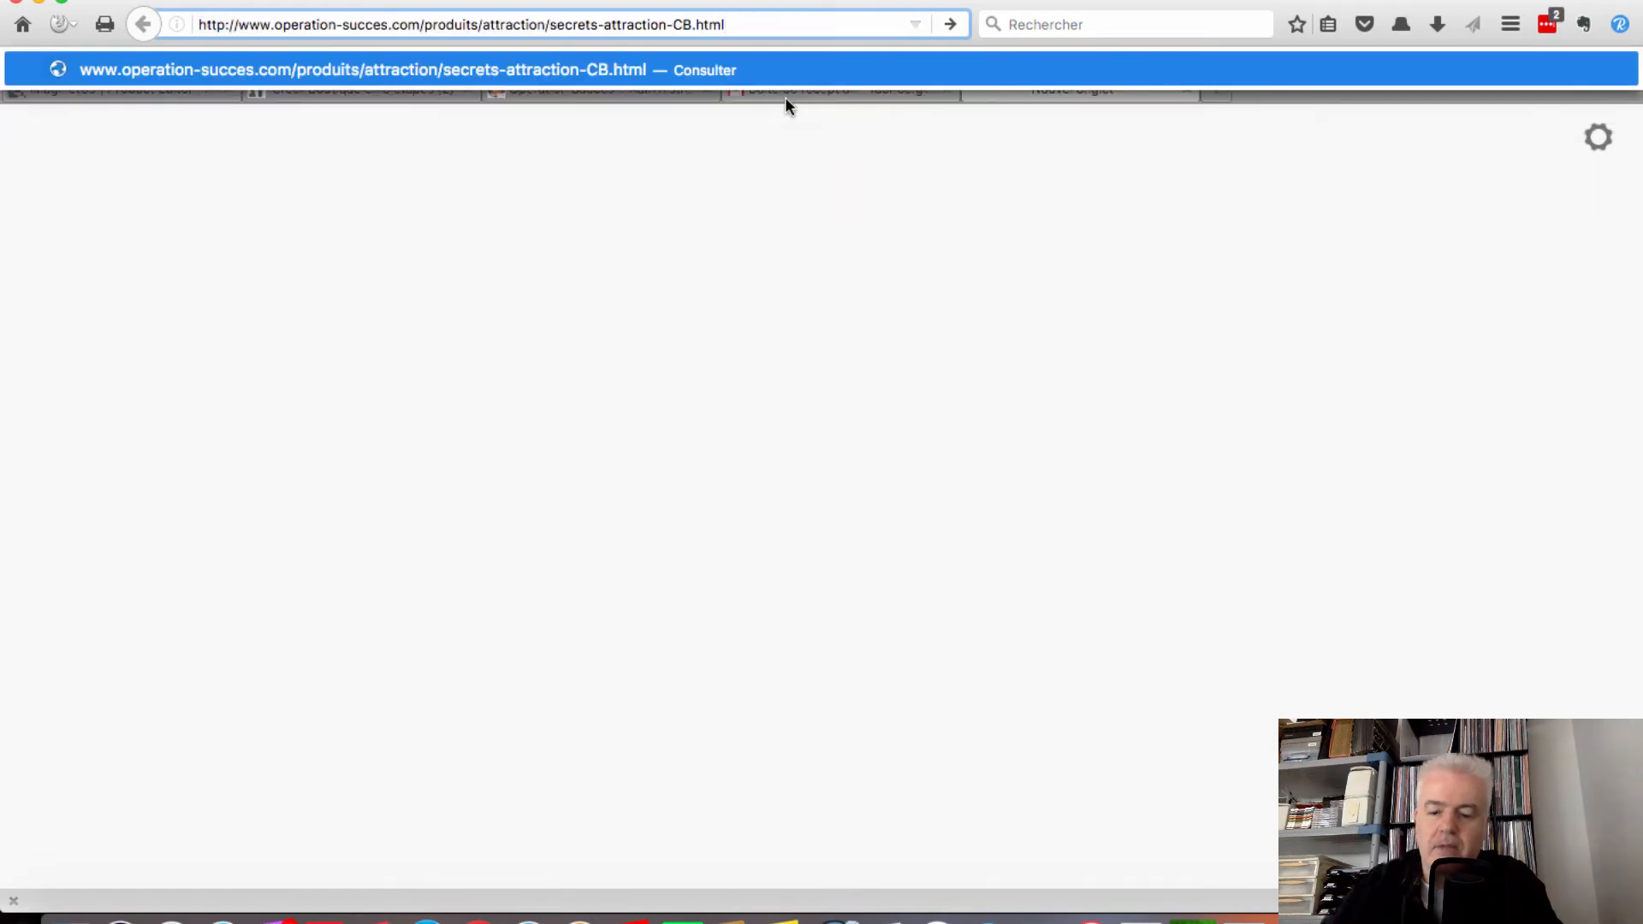
key(Return)
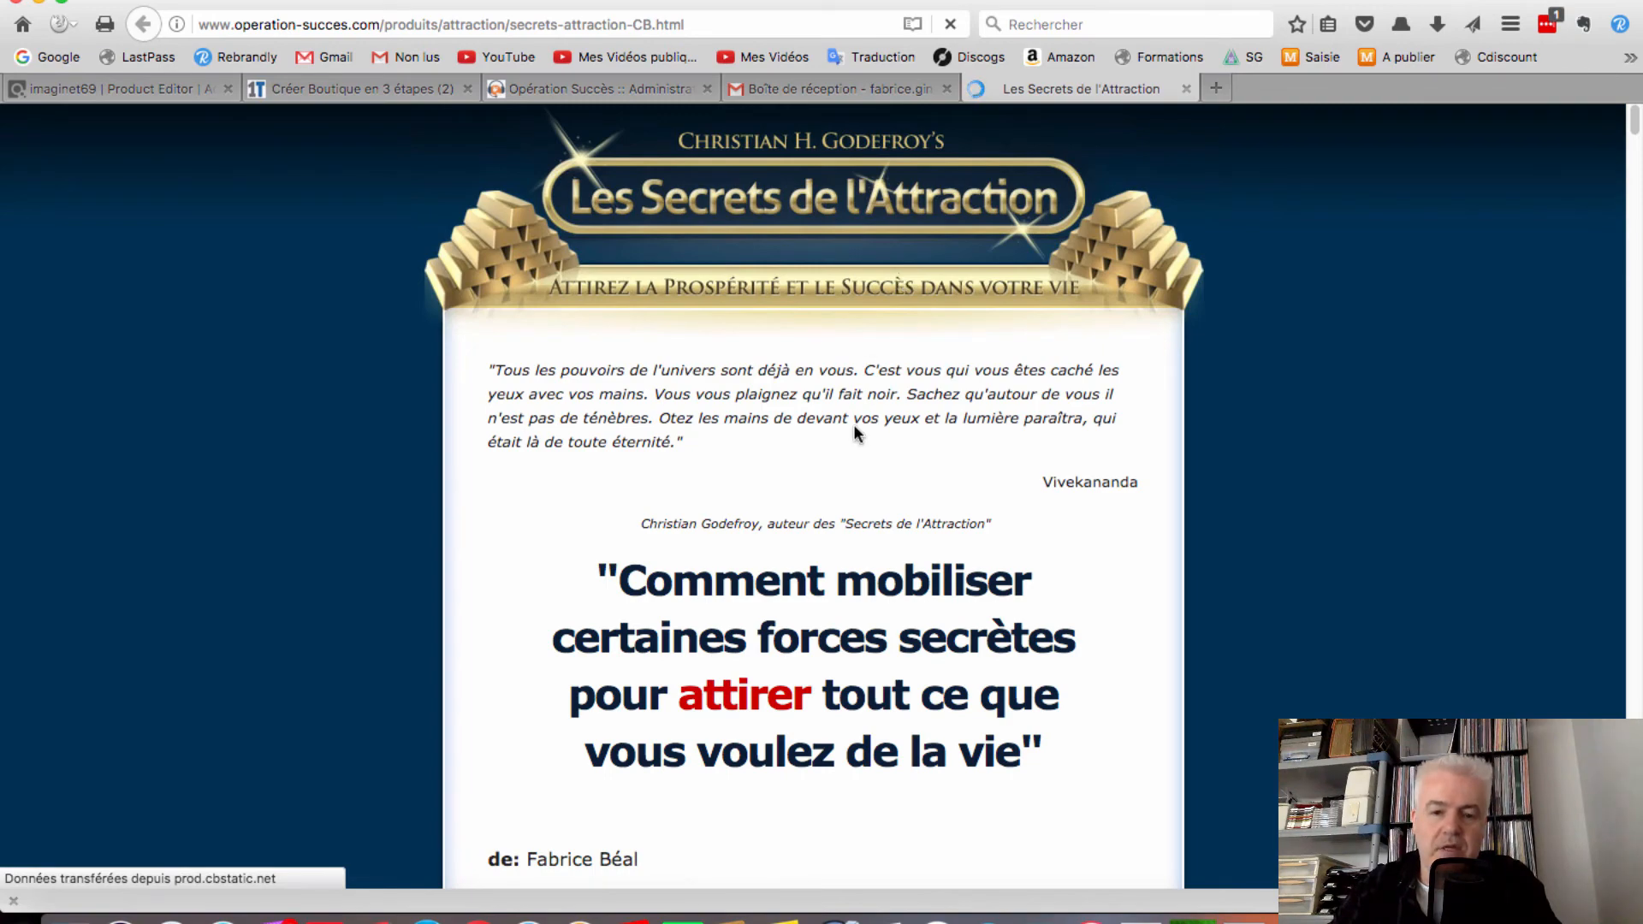
scroll(856, 432, down, 1)
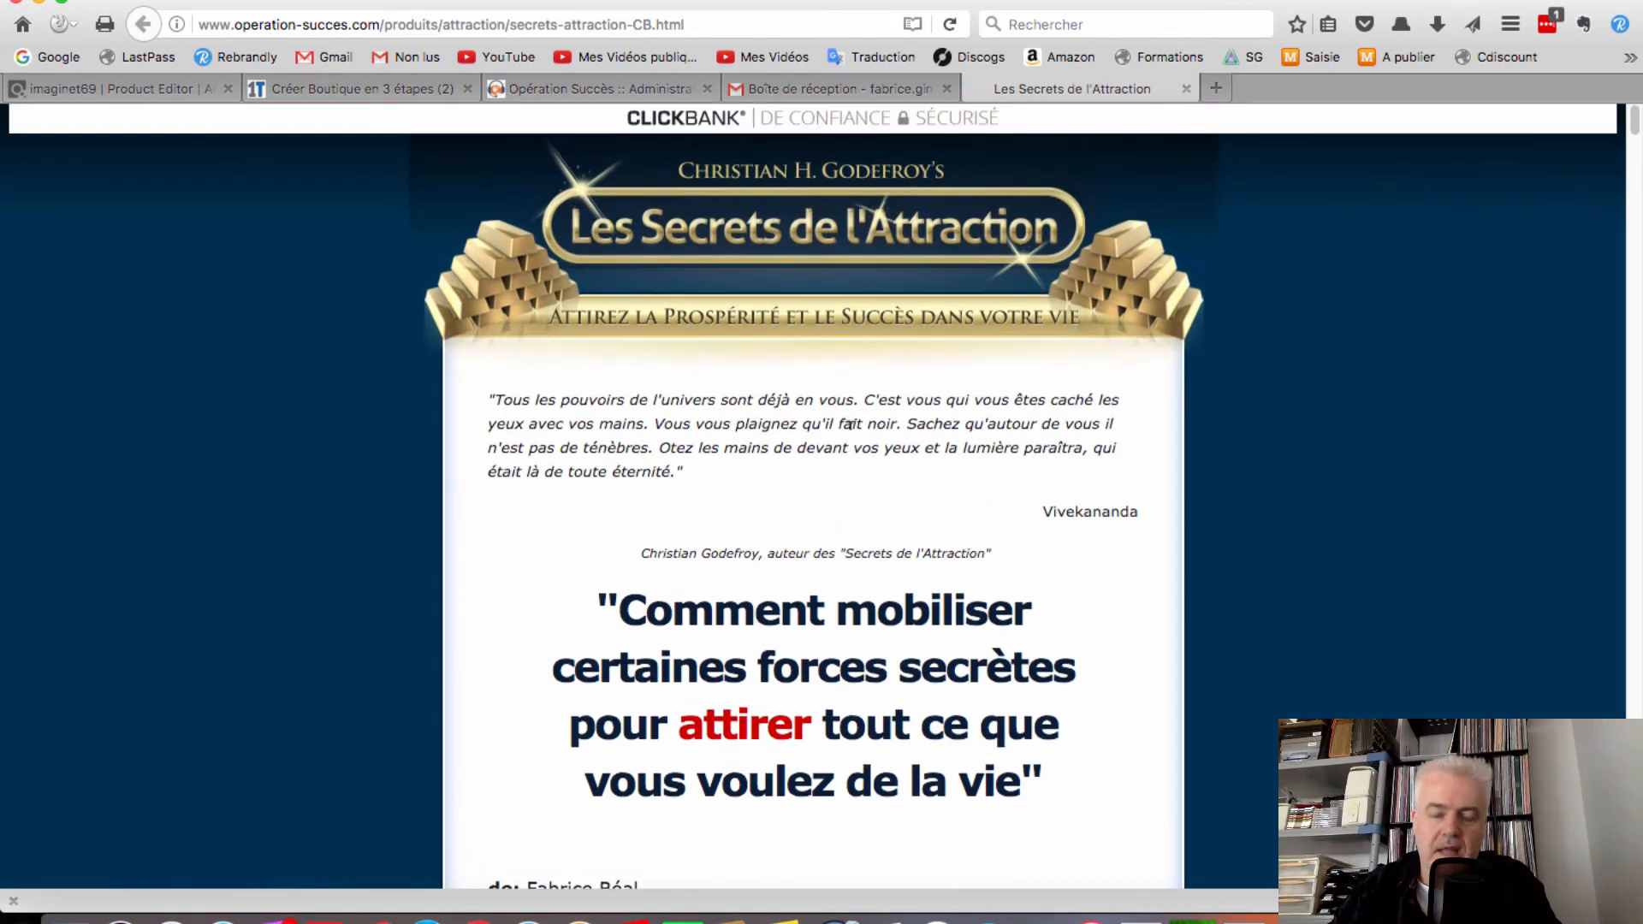
scroll(847, 425, down, 15)
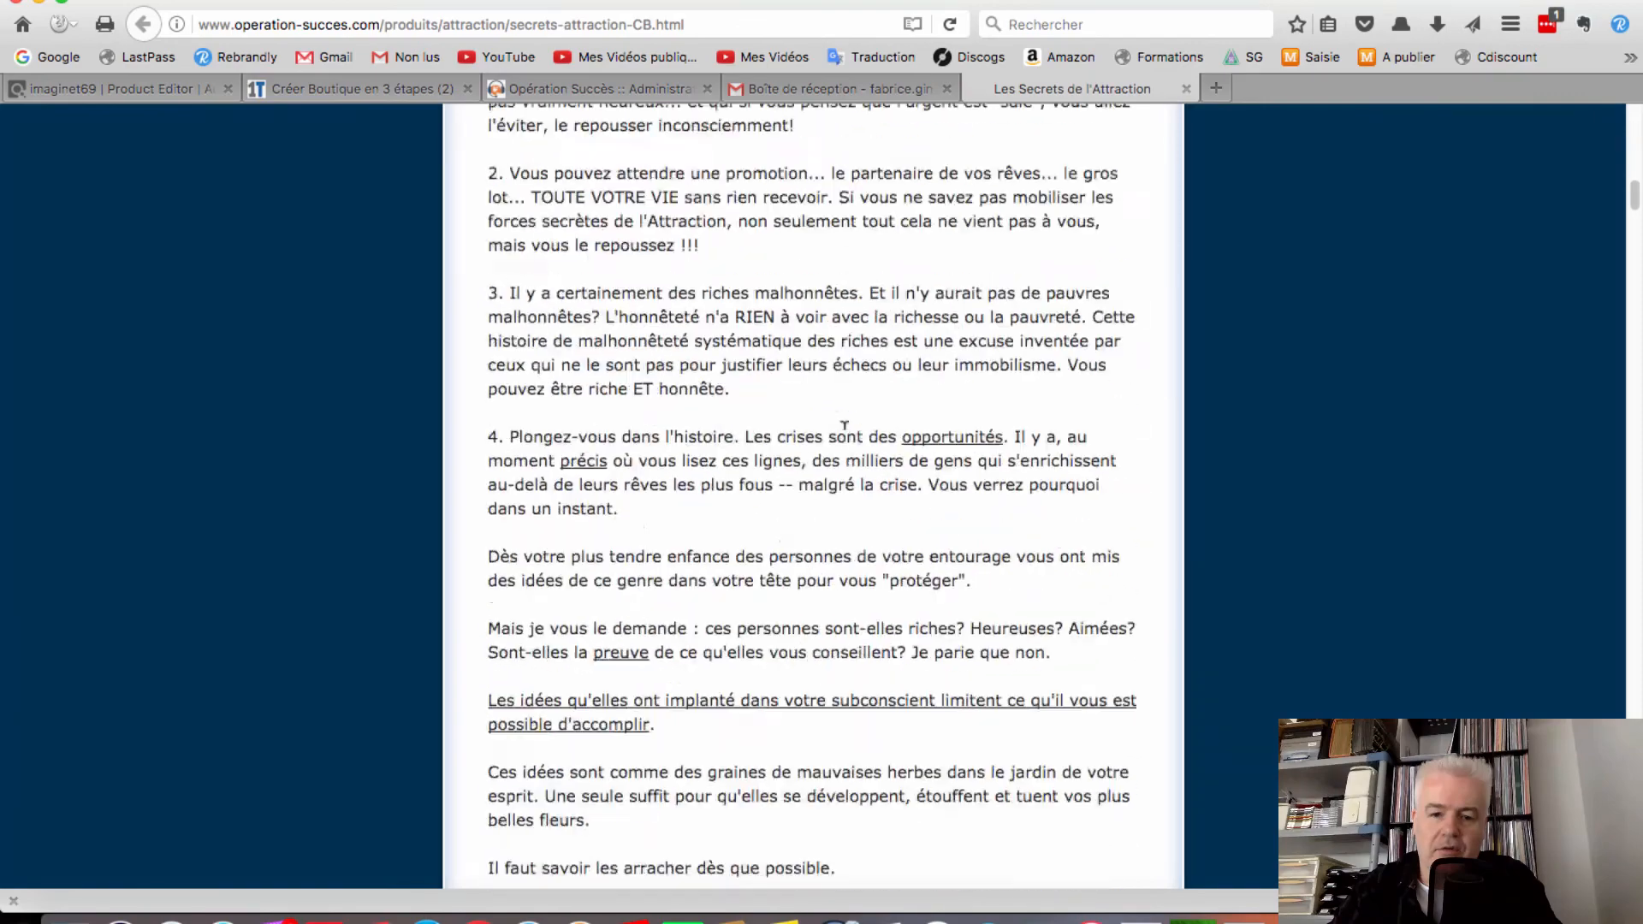
scroll(844, 425, down, 20)
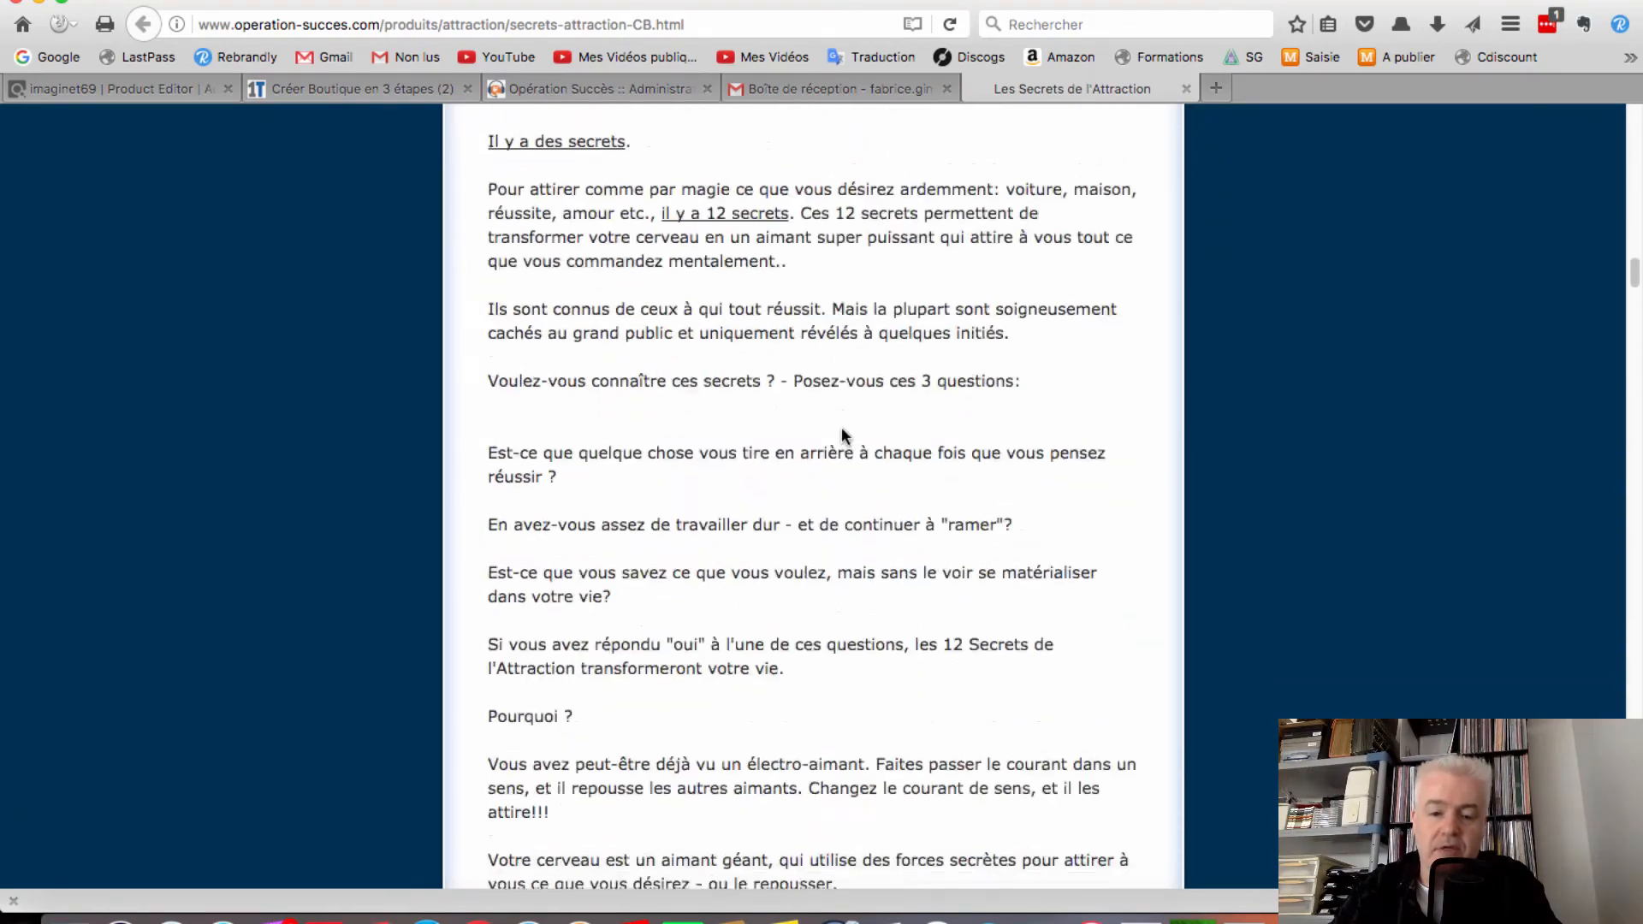
scroll(840, 426, down, 15)
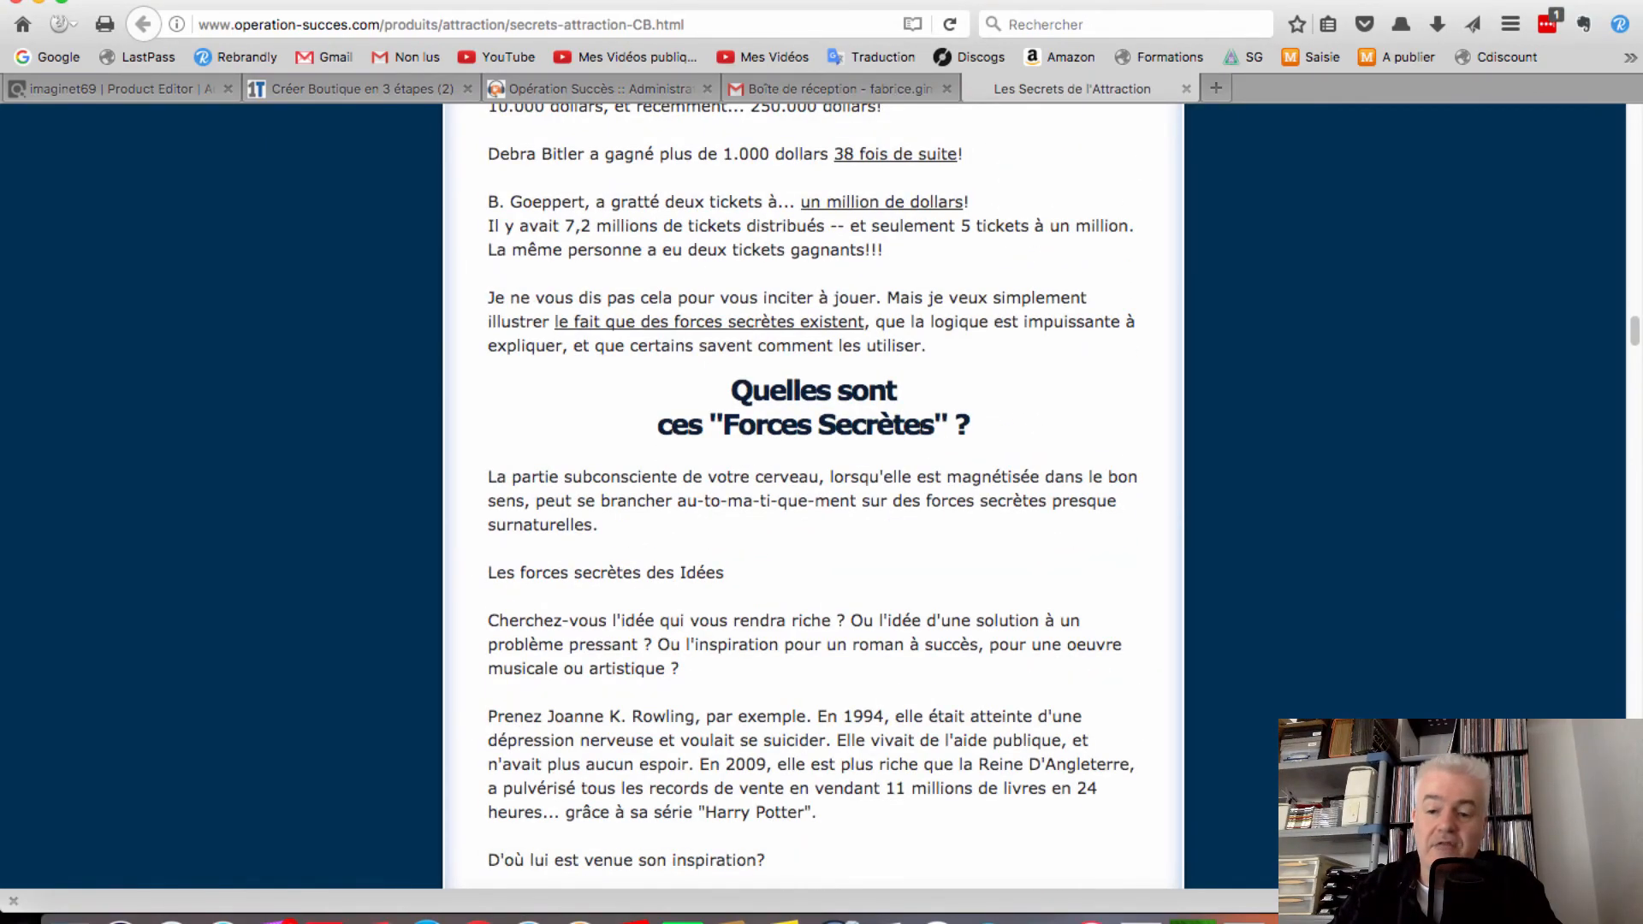
scroll(921, 428, down, 15)
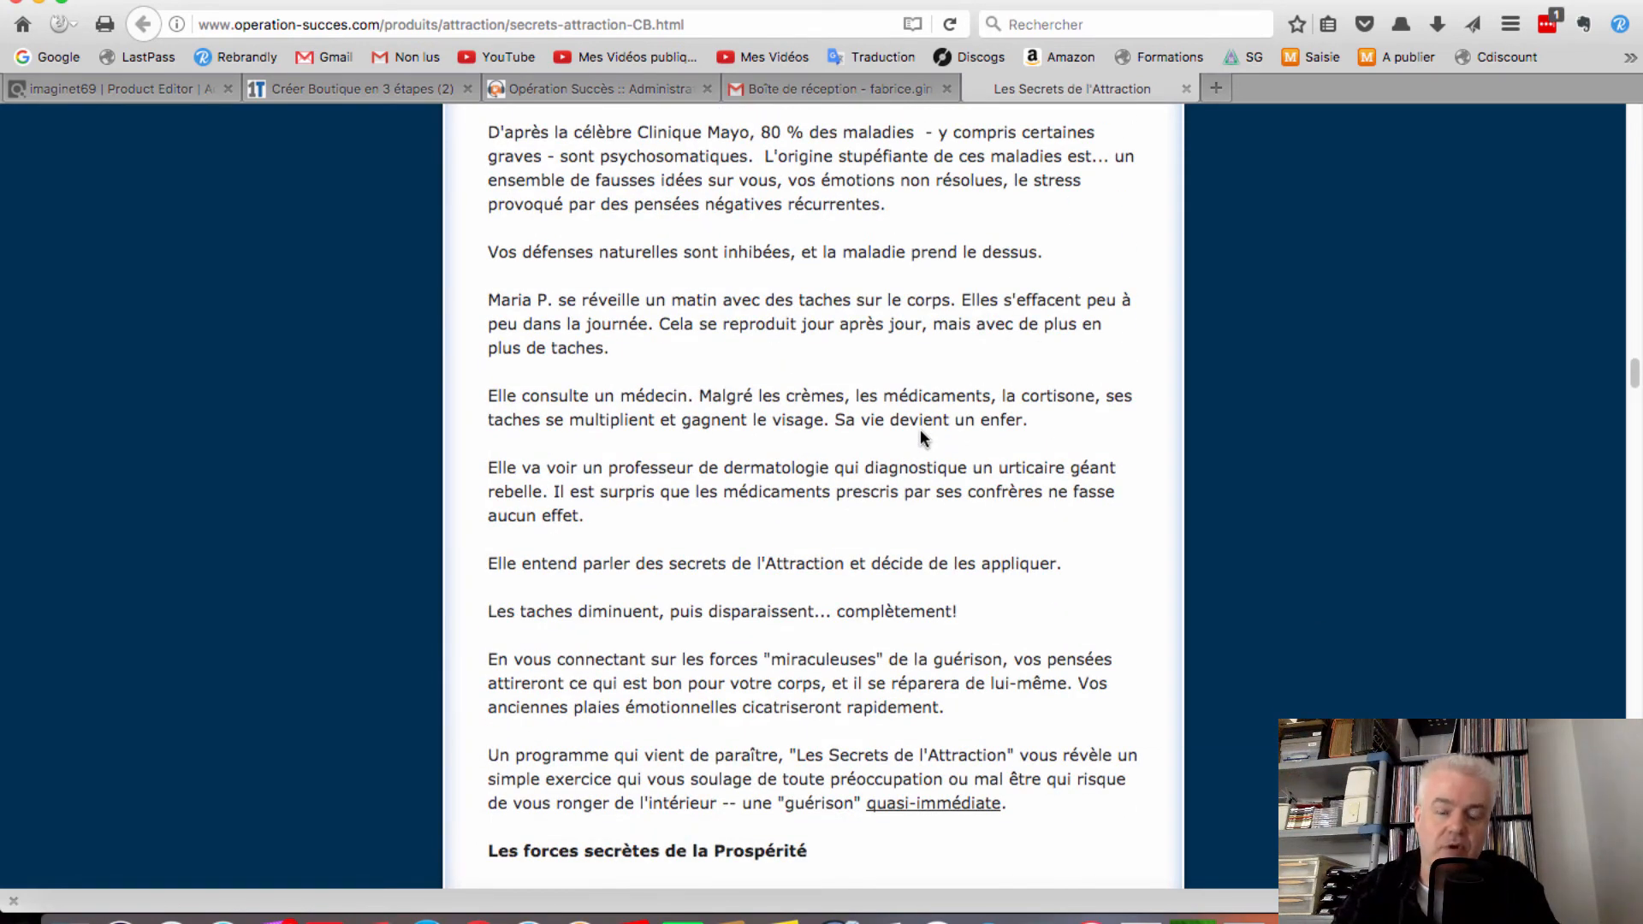
scroll(919, 437, down, 12)
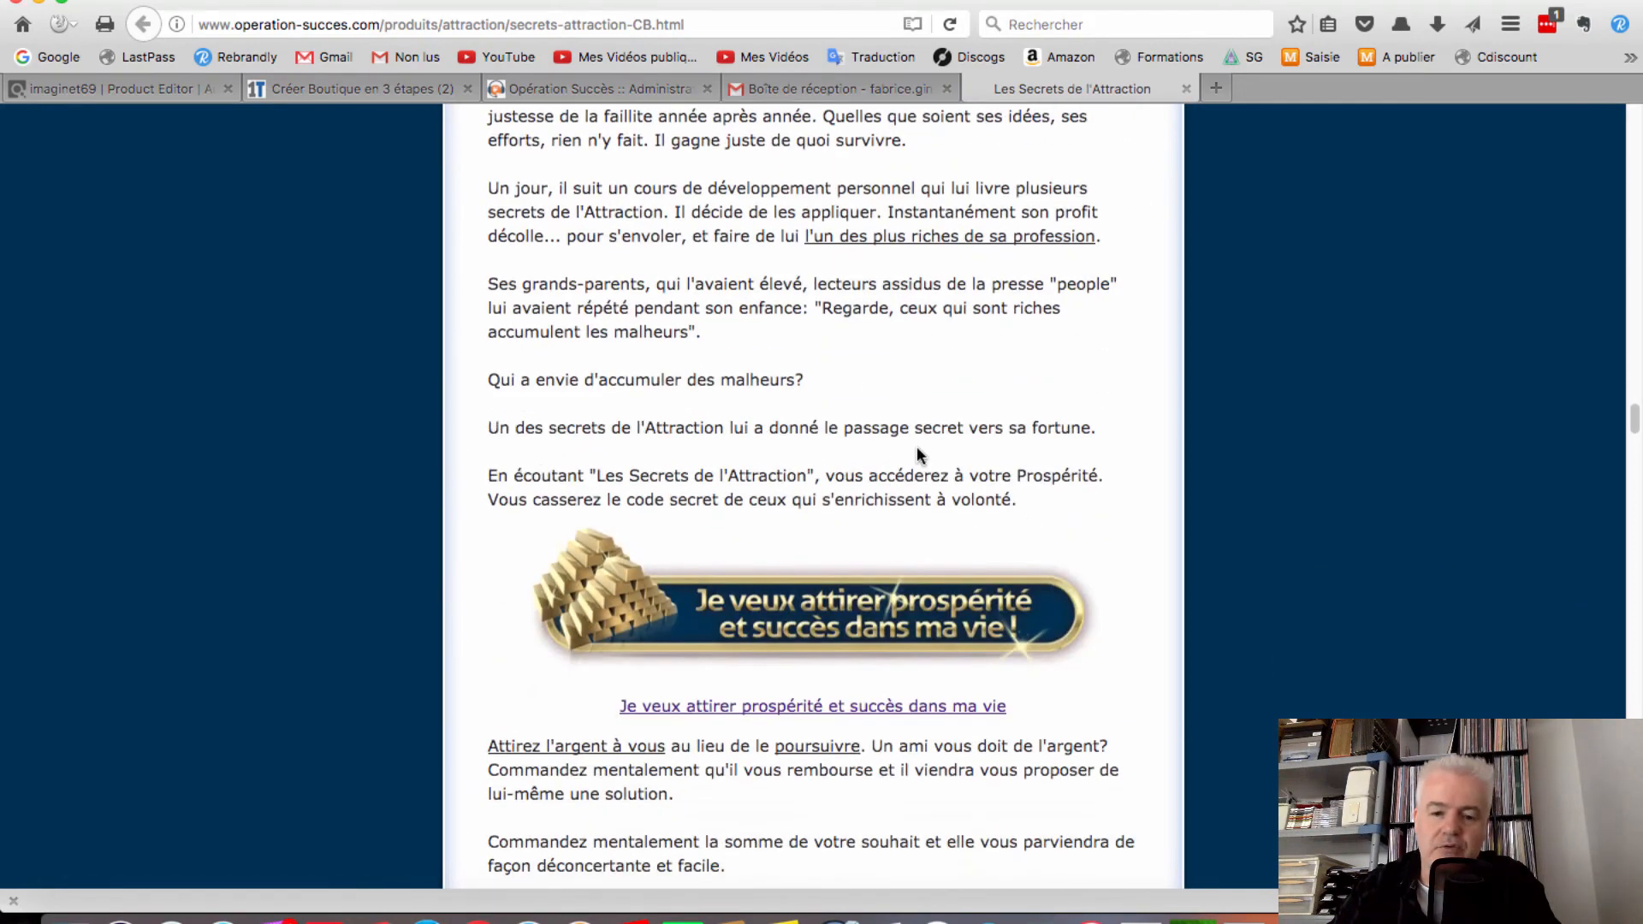
scroll(917, 447, down, 4)
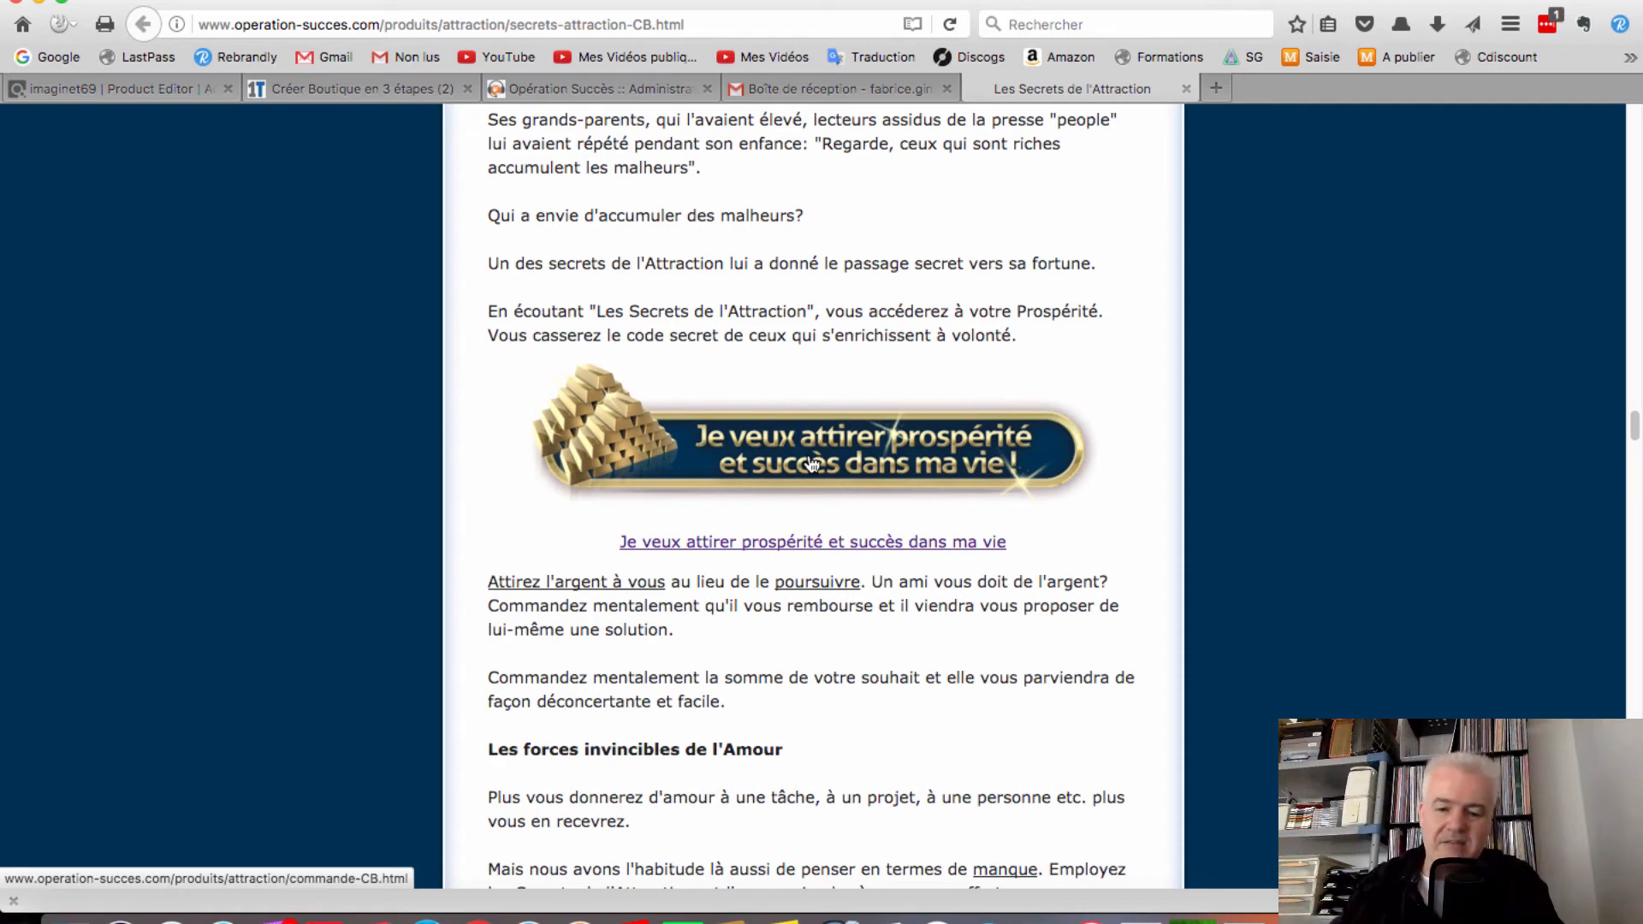
Order via 'Je veux attirer prospérité' and 'Je Commande' to reach ClickBank's EUR 56,40 payment form
click(812, 465)
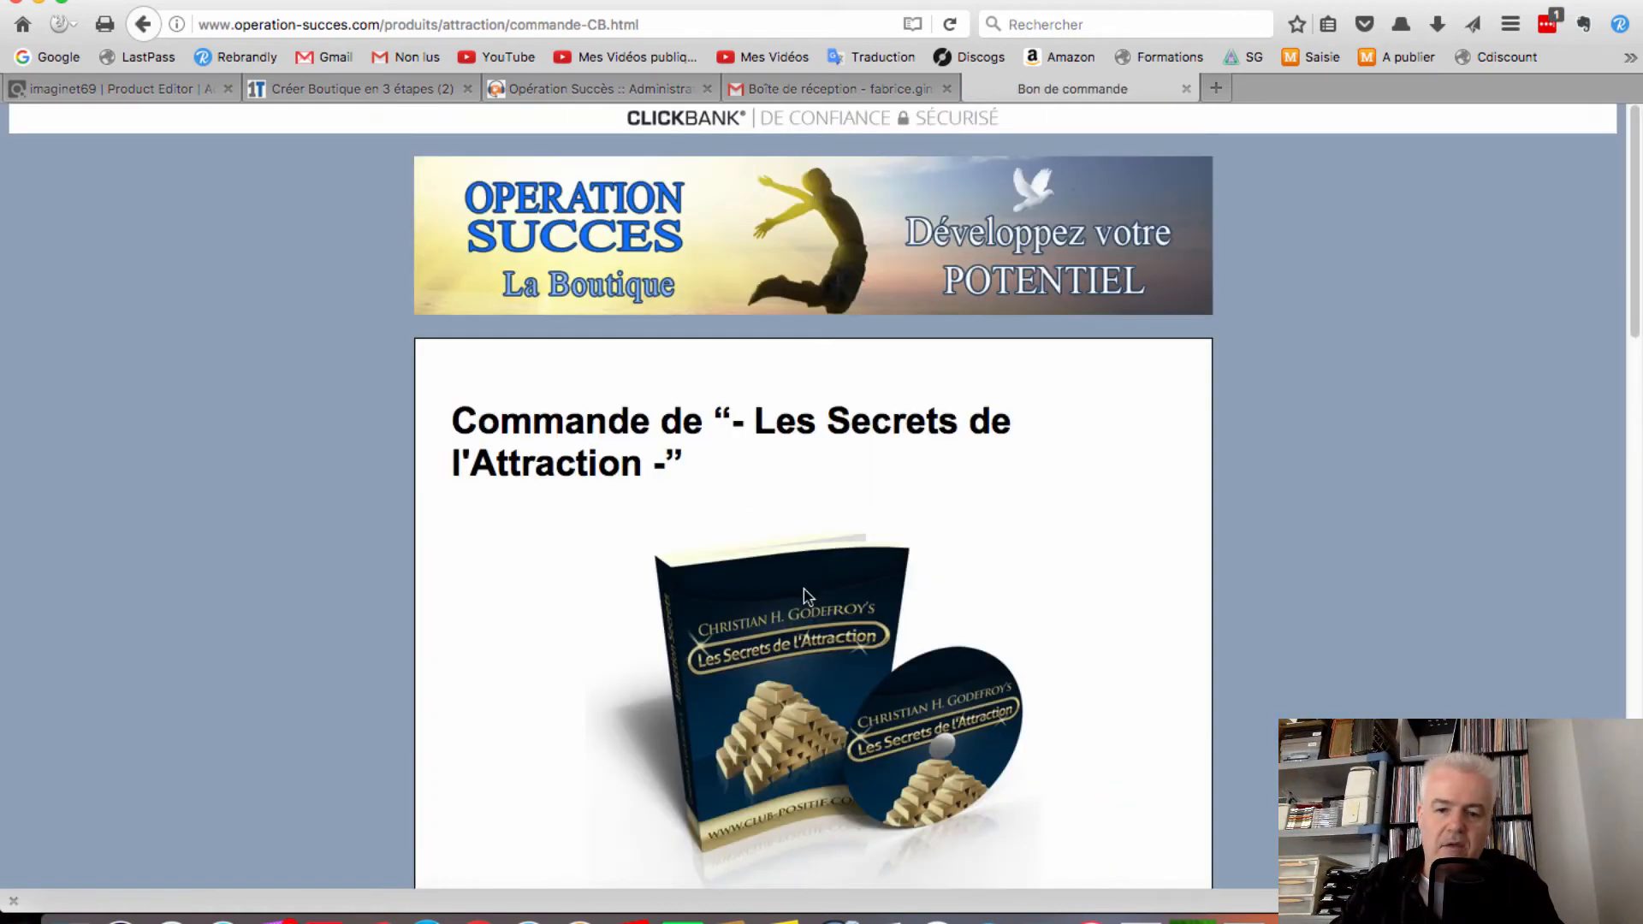
scroll(803, 587, down, 10)
scroll(803, 584, down, 5)
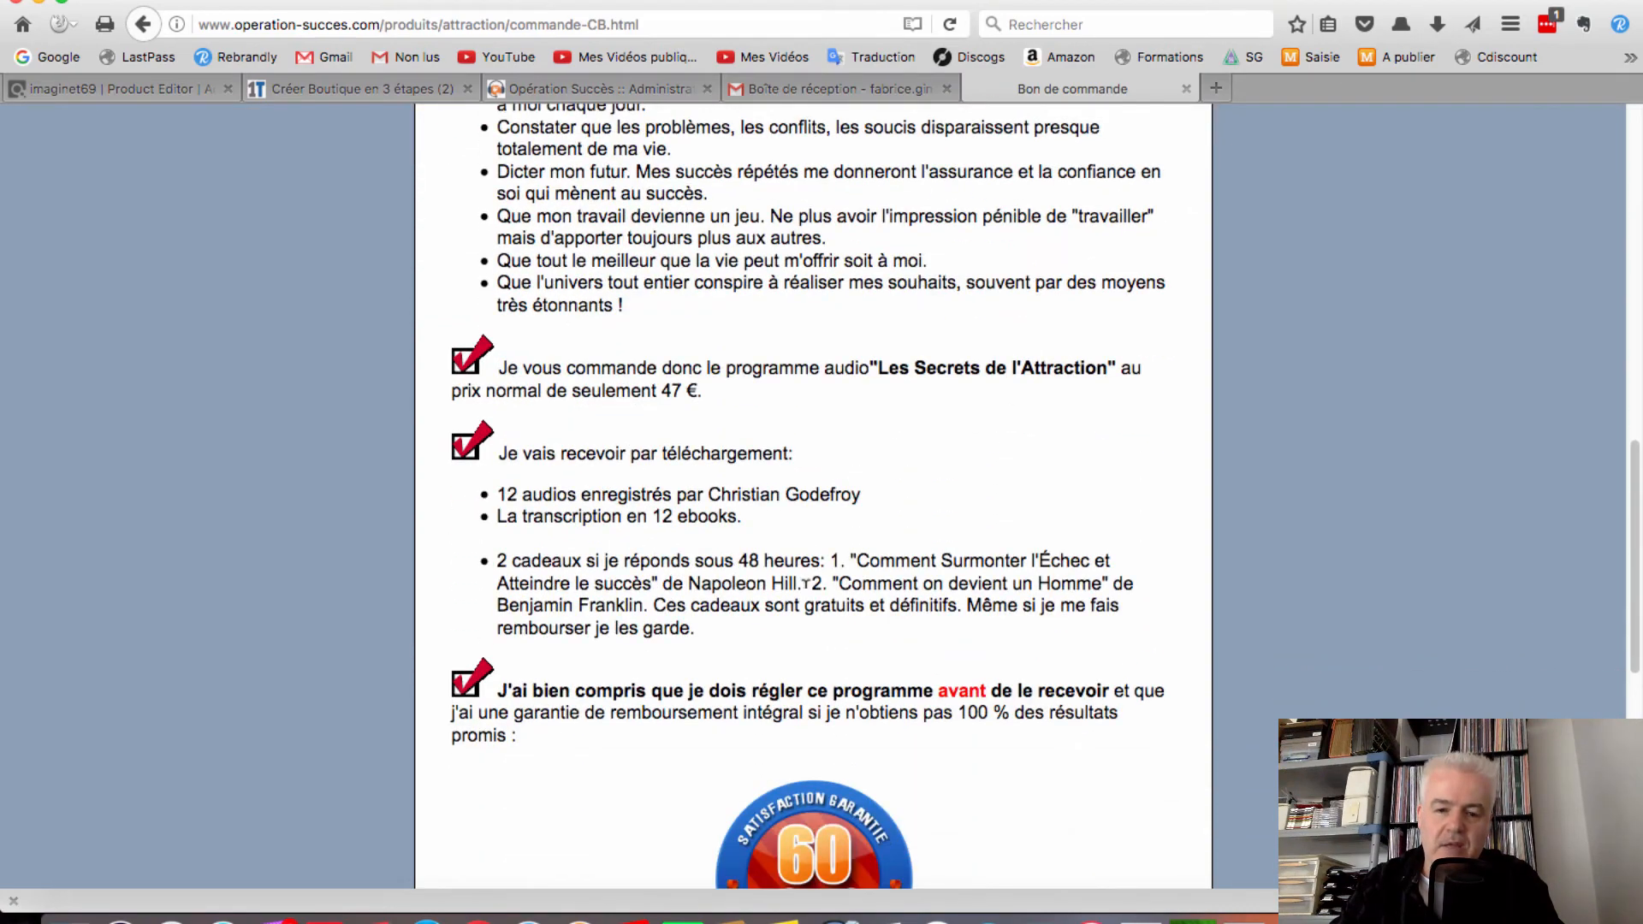
scroll(804, 585, down, 9)
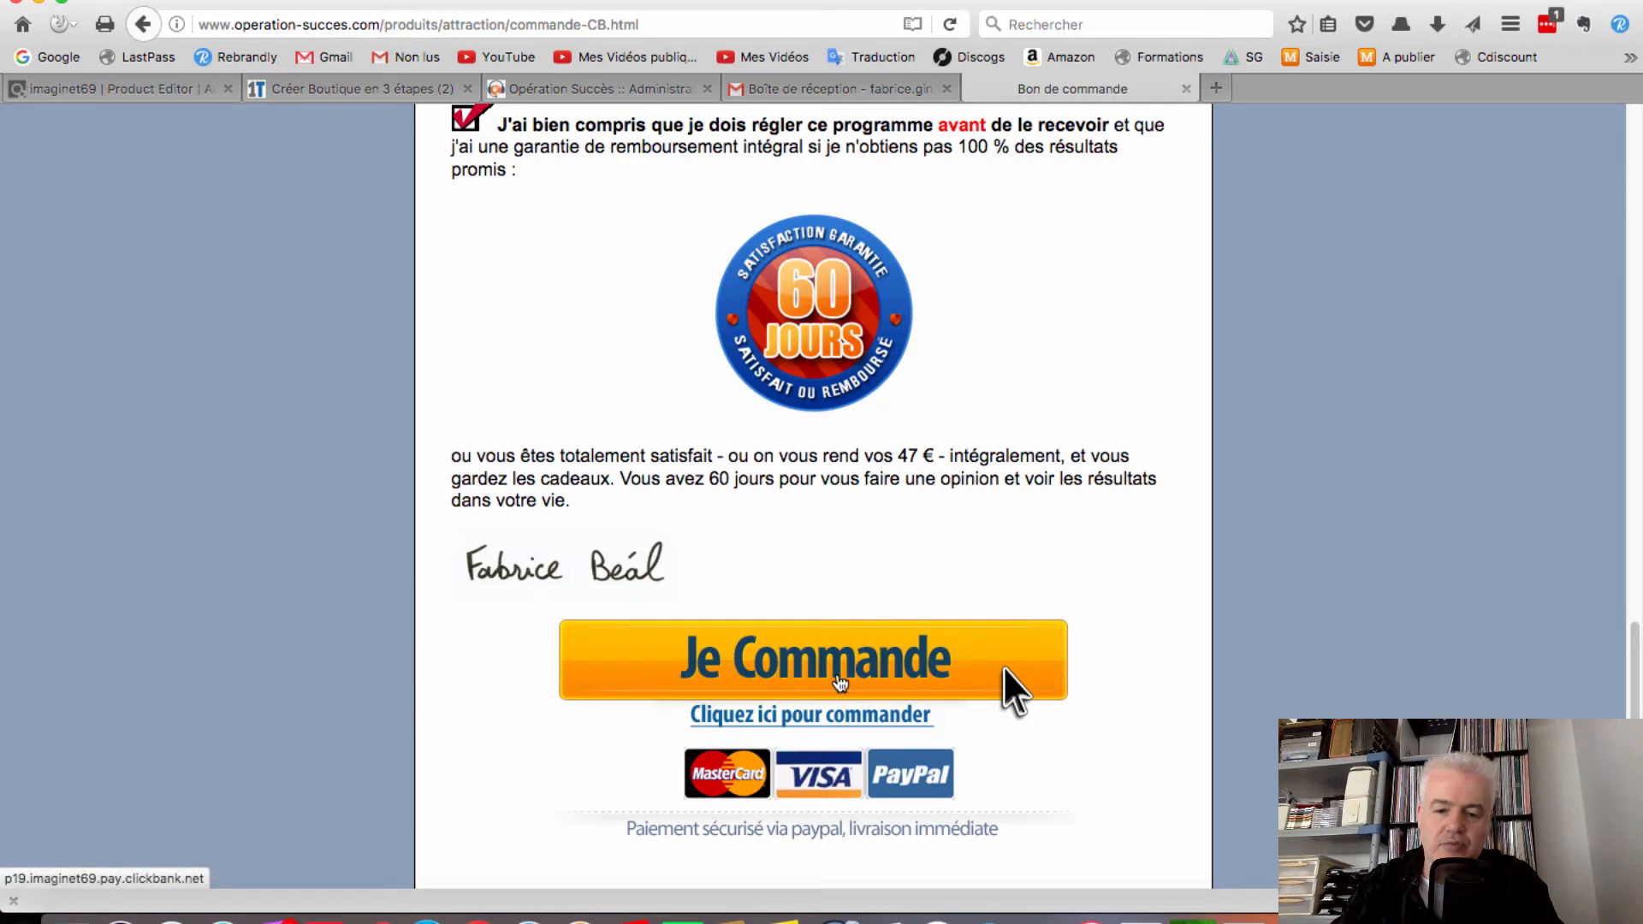
click(839, 677)
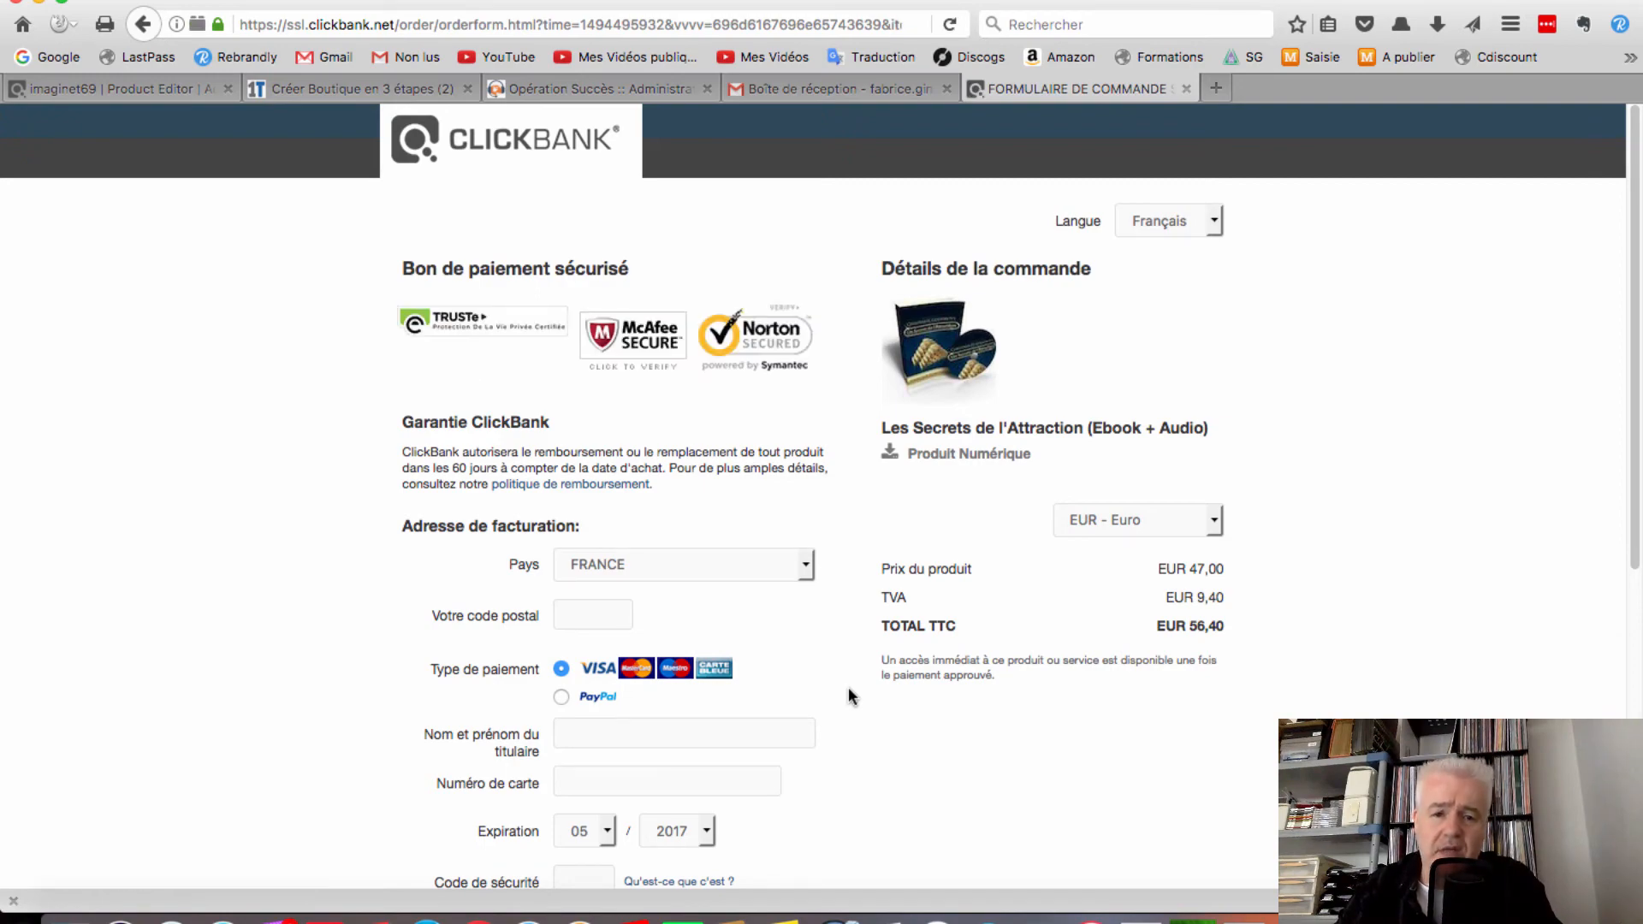
scroll(850, 693, down, 10)
scroll(851, 690, up, 10)
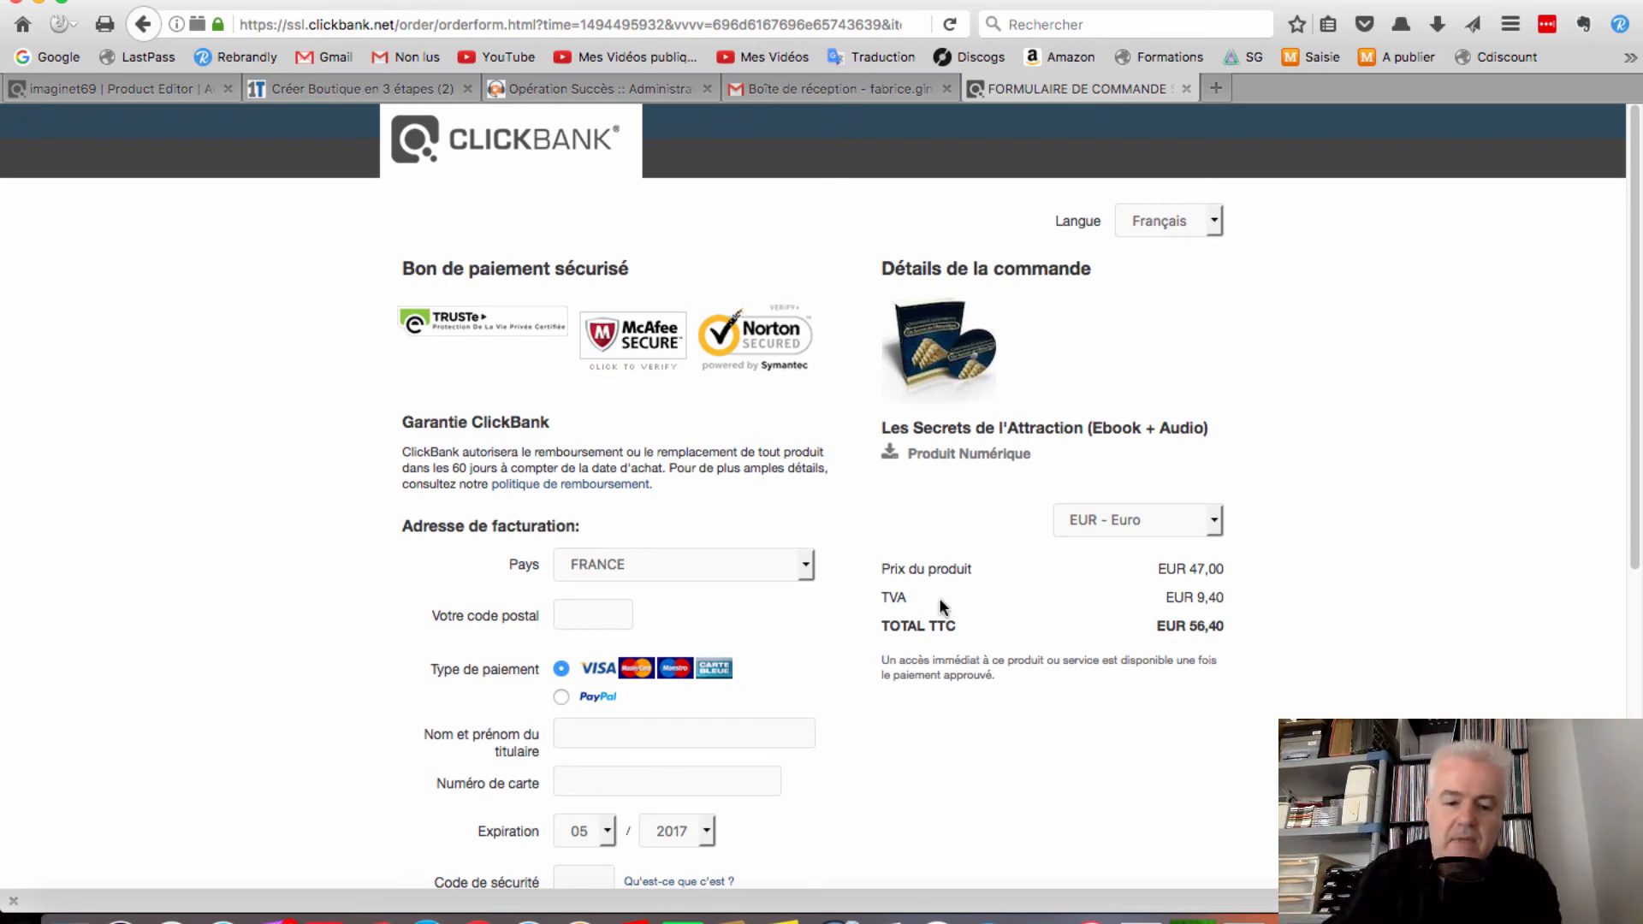
Enter postal code 75000, the cardholder's name, the card number and expiry year 2019
text(75)
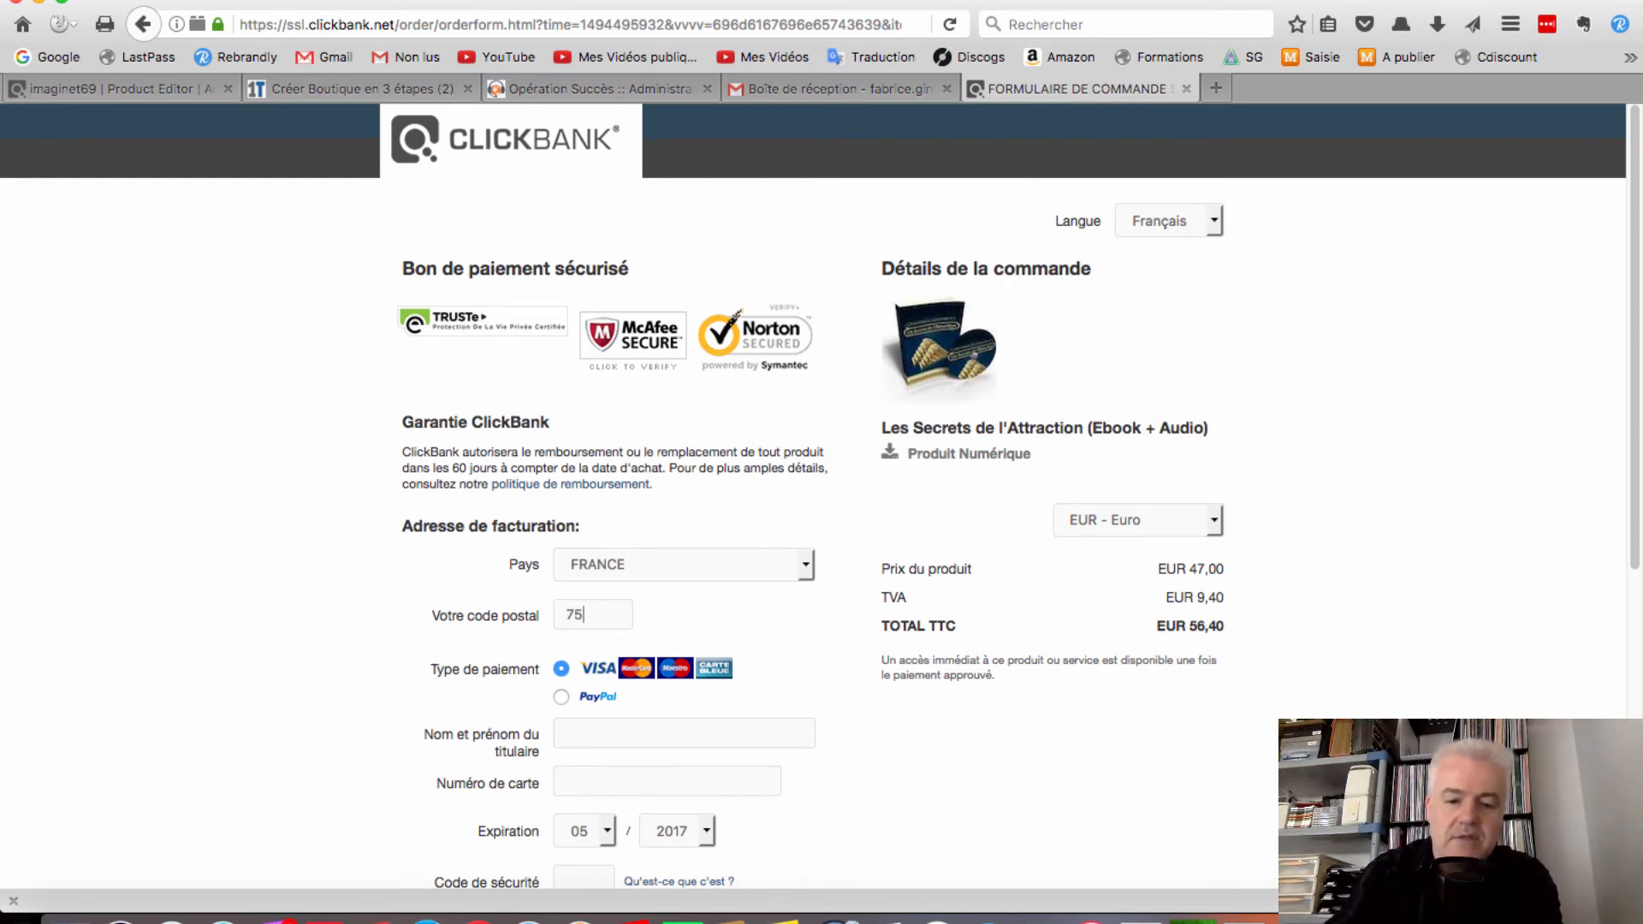
text(000)
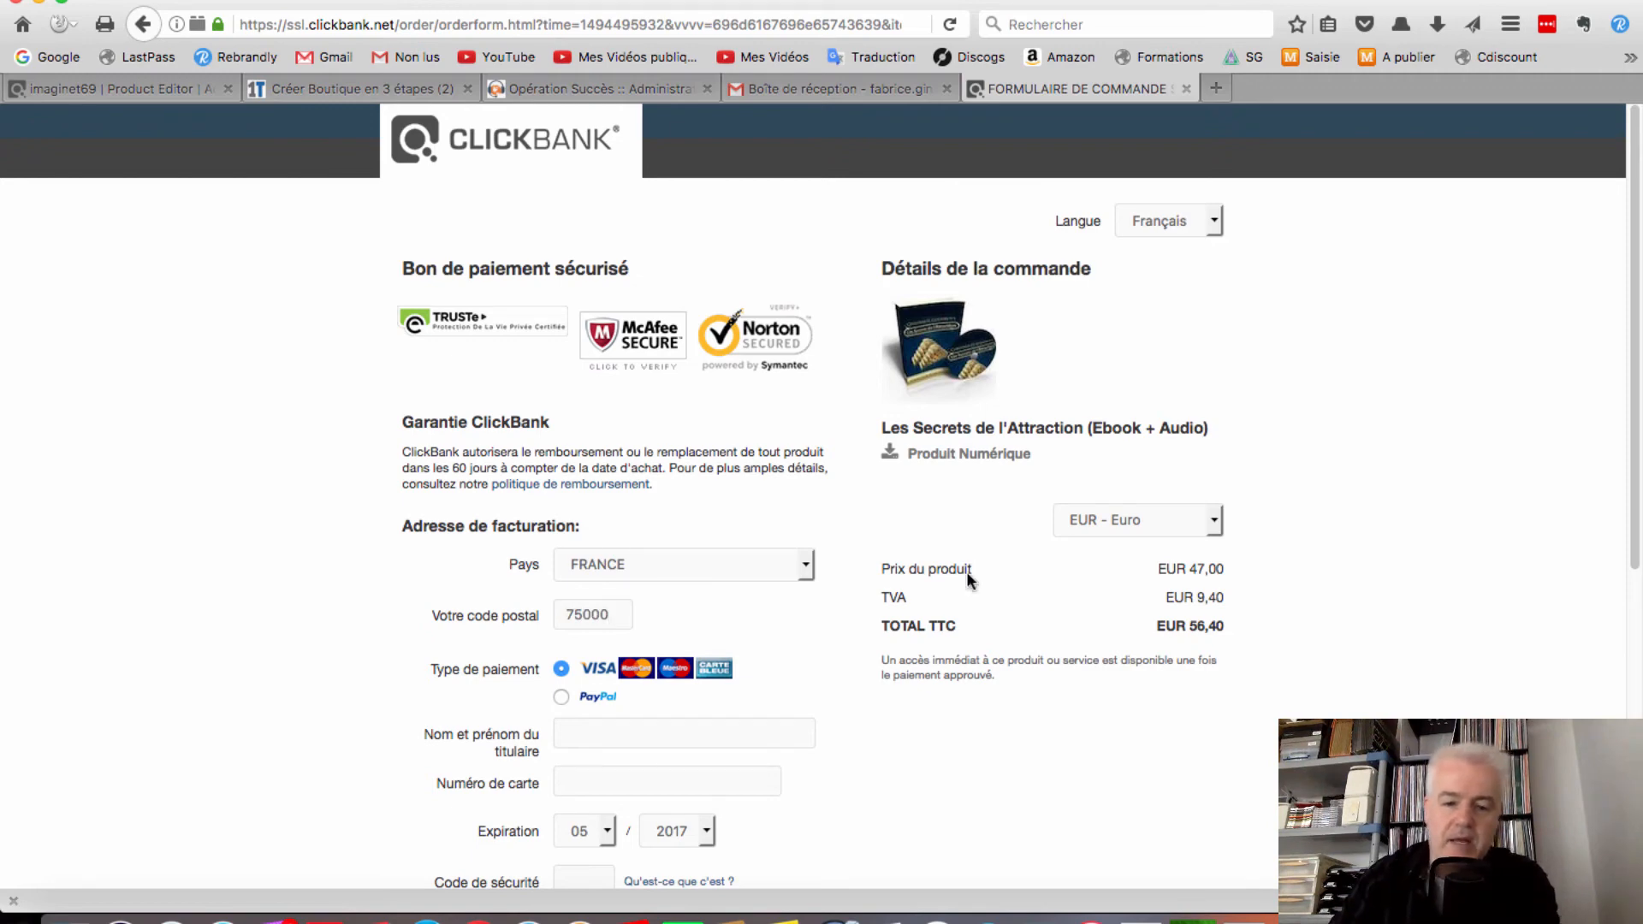
scroll(753, 657, down, 5)
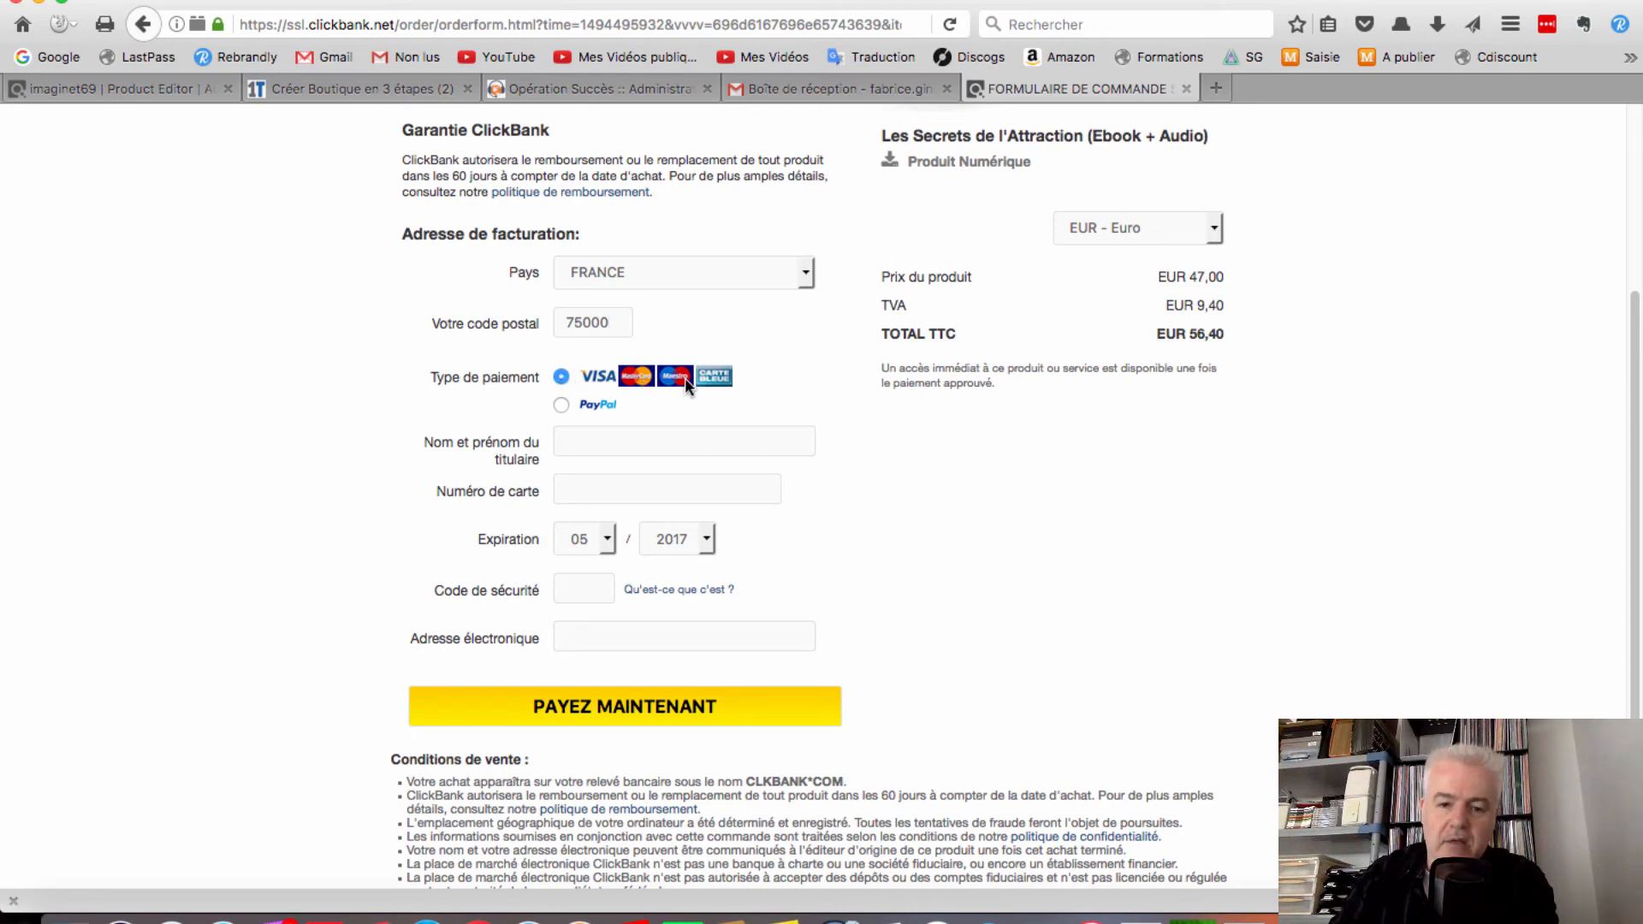
click(569, 441)
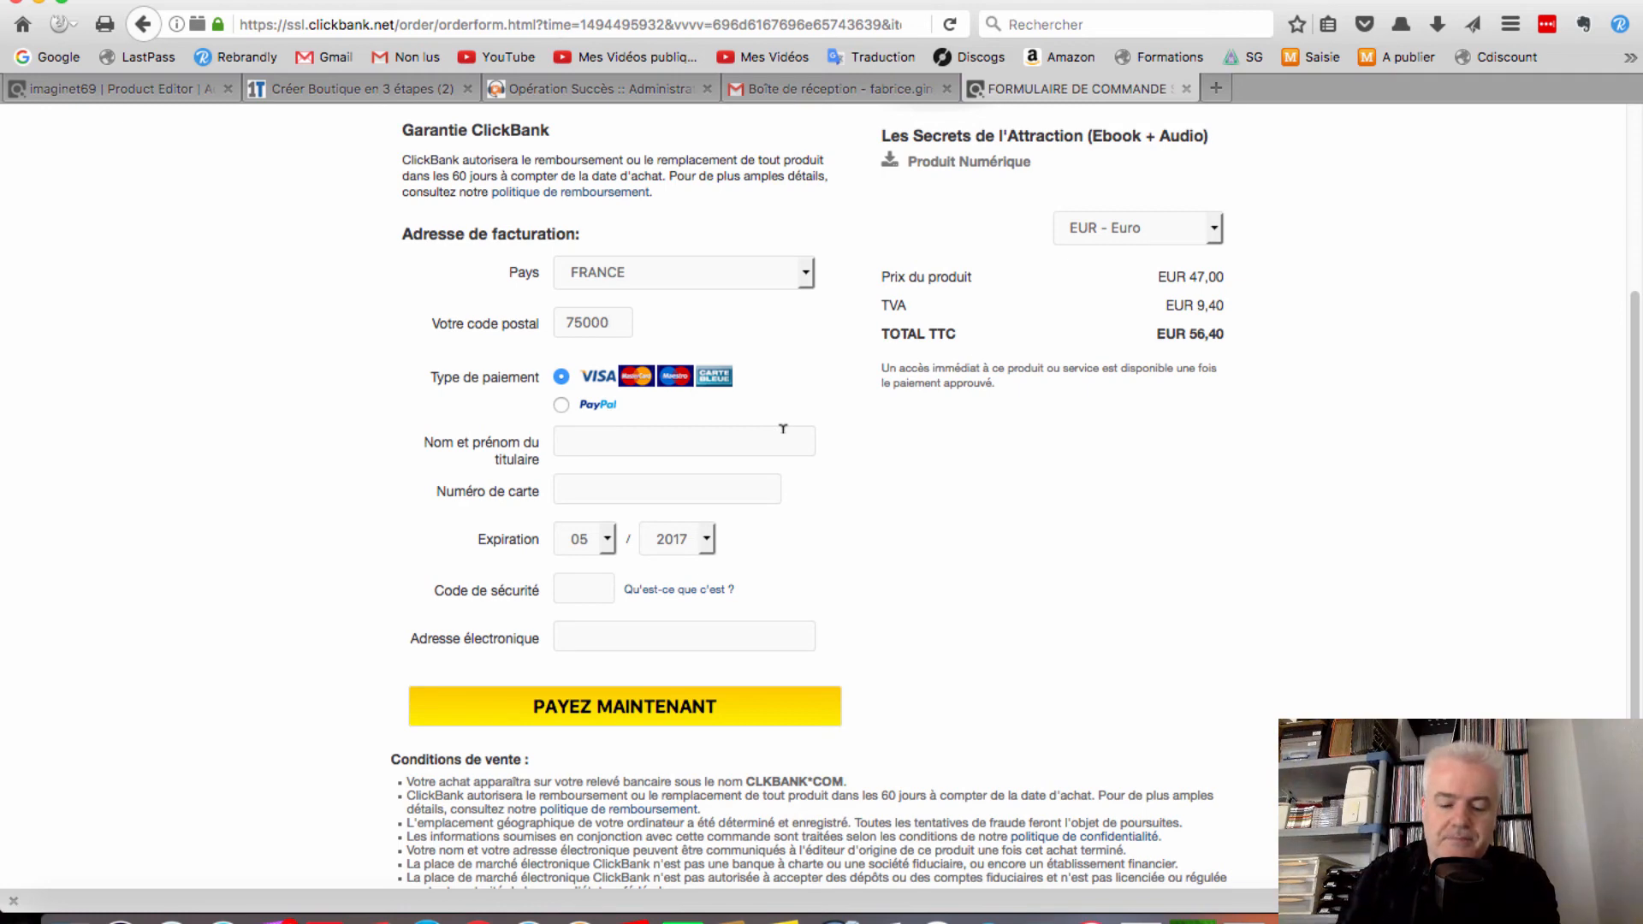
key(super+v)
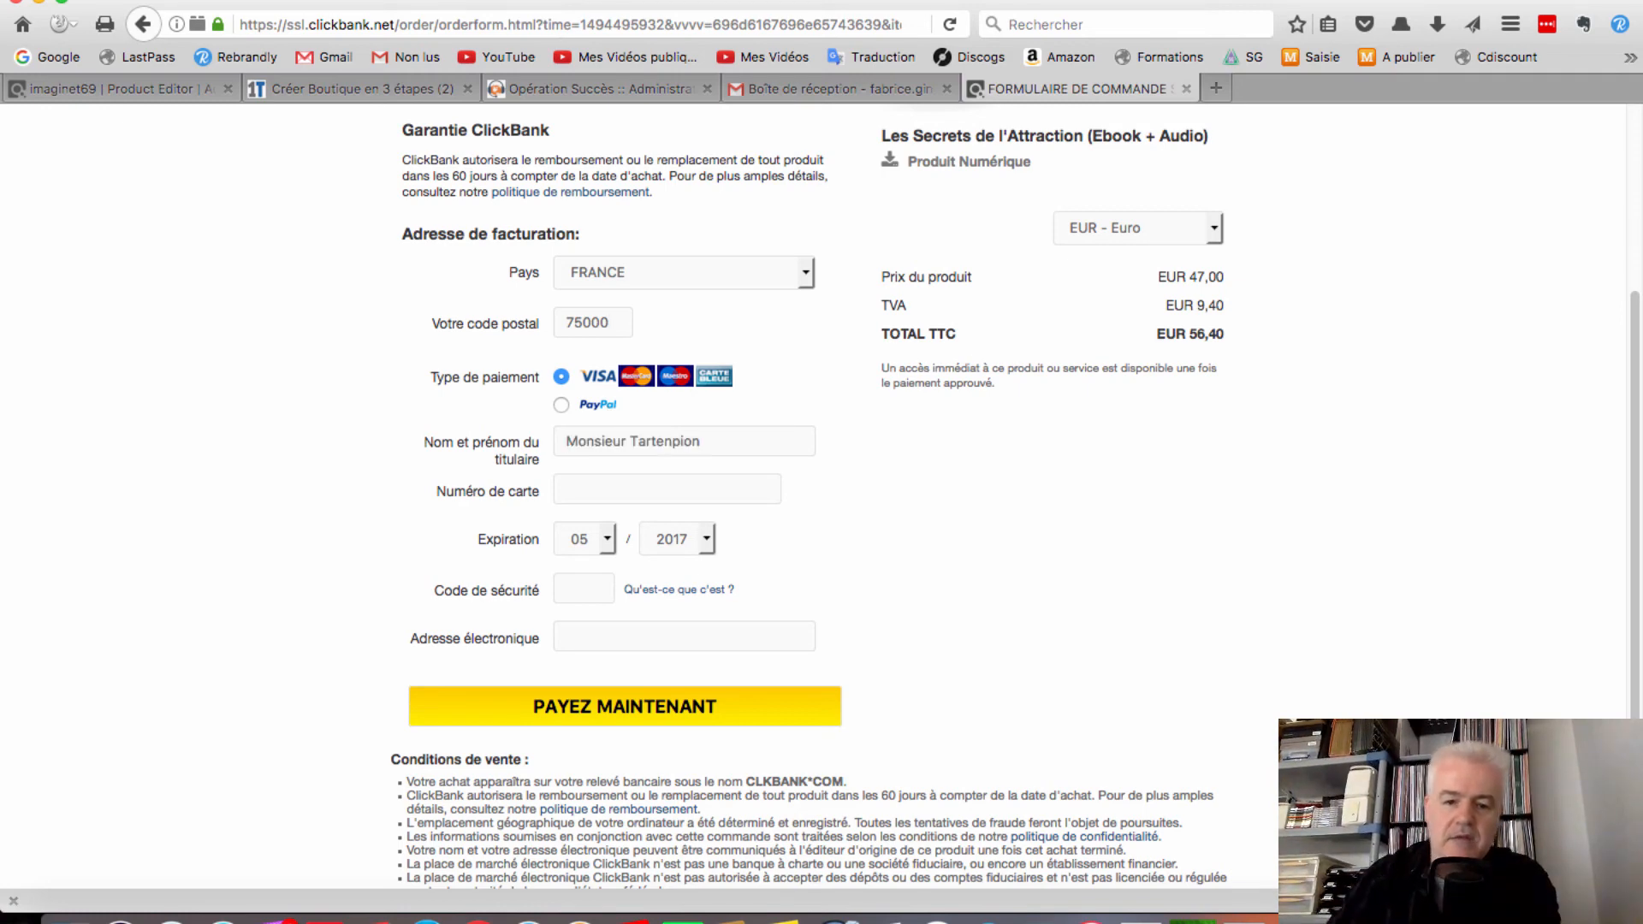
click(673, 493)
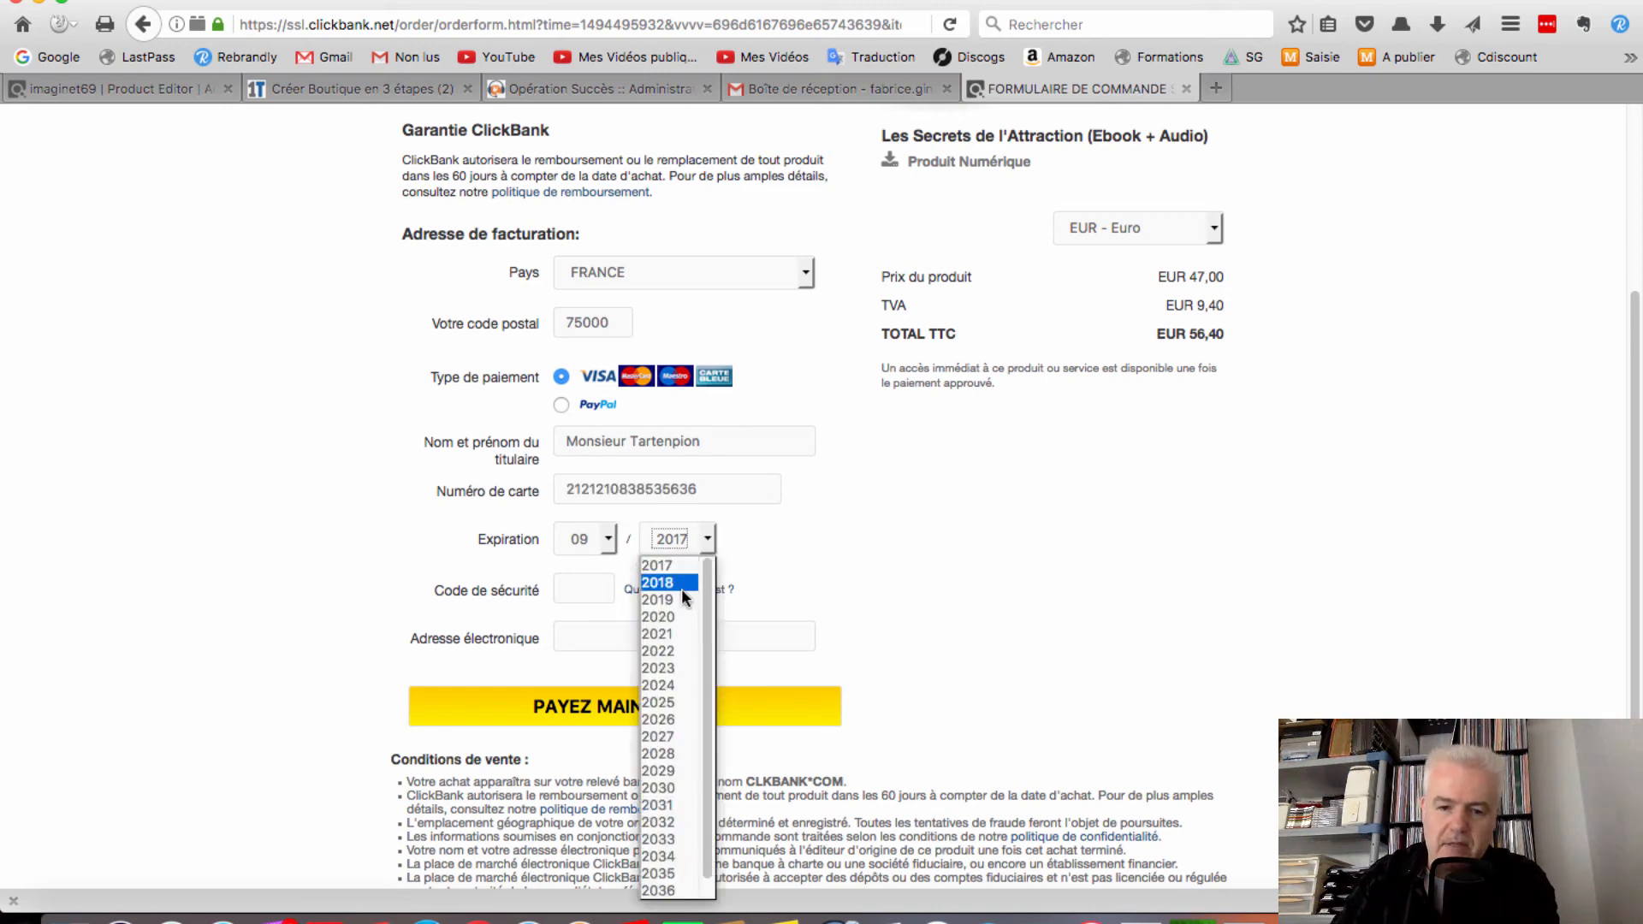
click(674, 596)
click(561, 584)
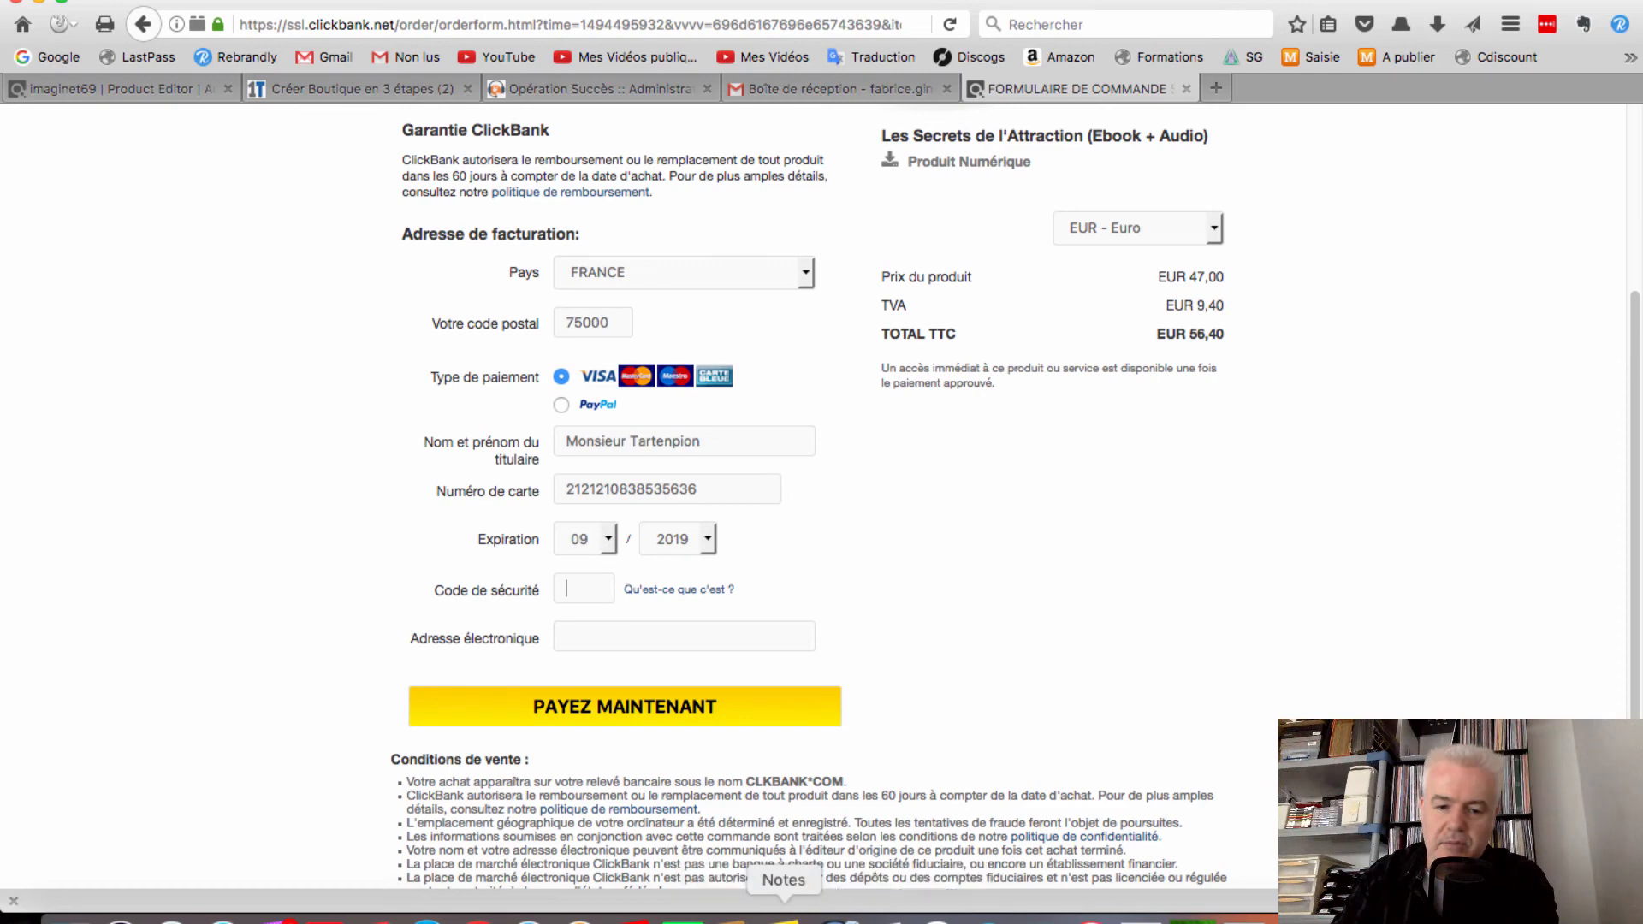
click(784, 907)
click(1418, 545)
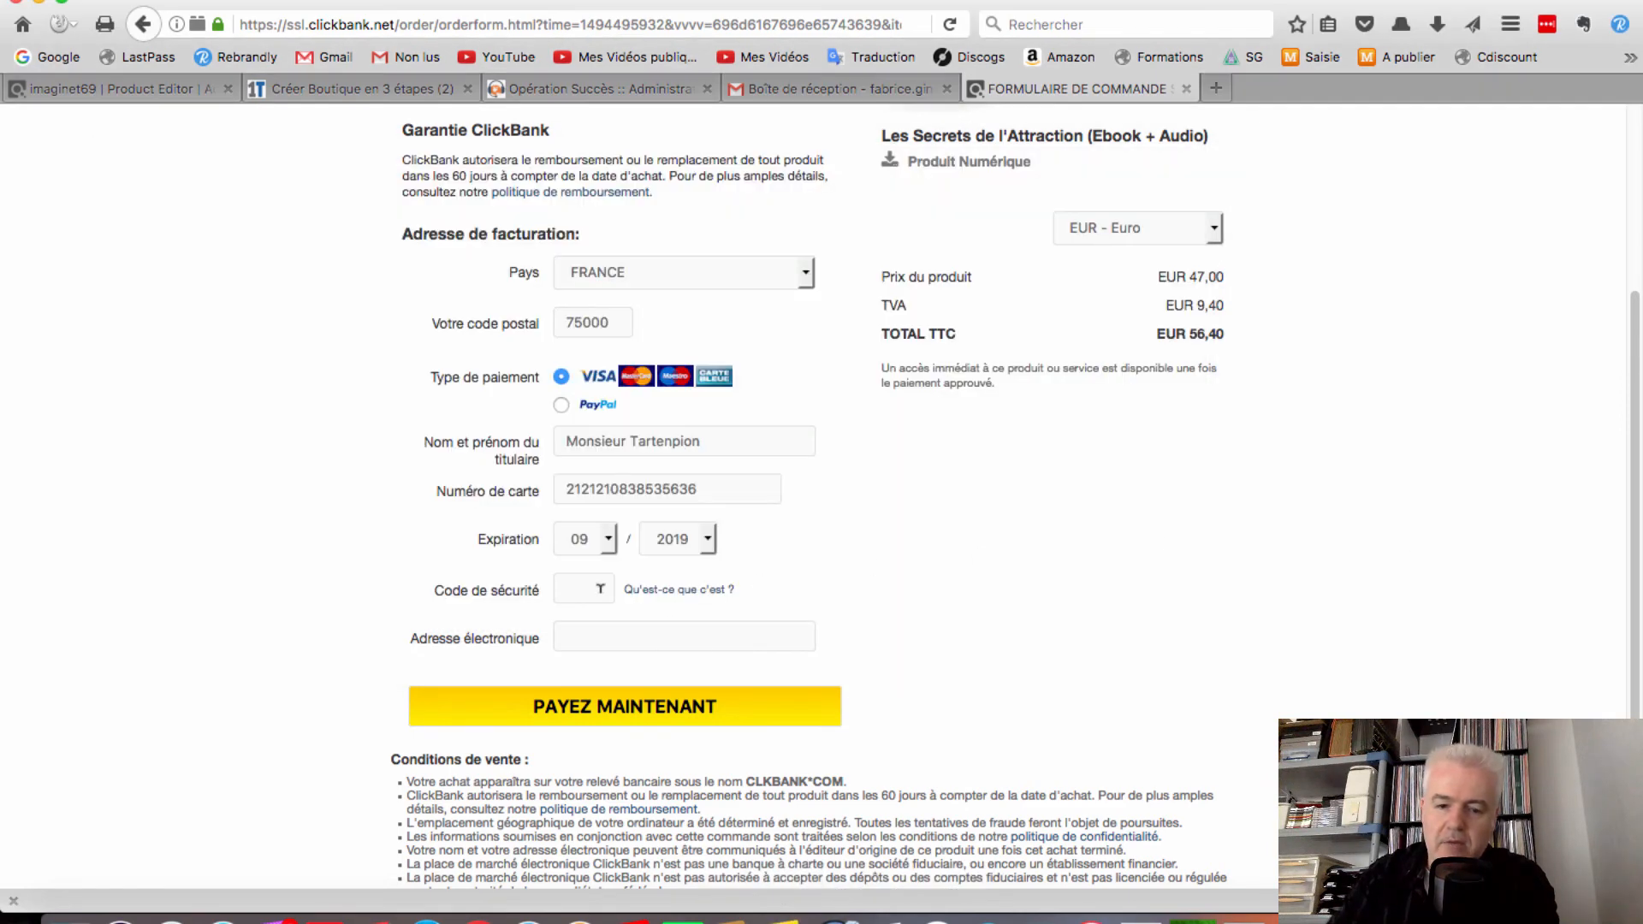
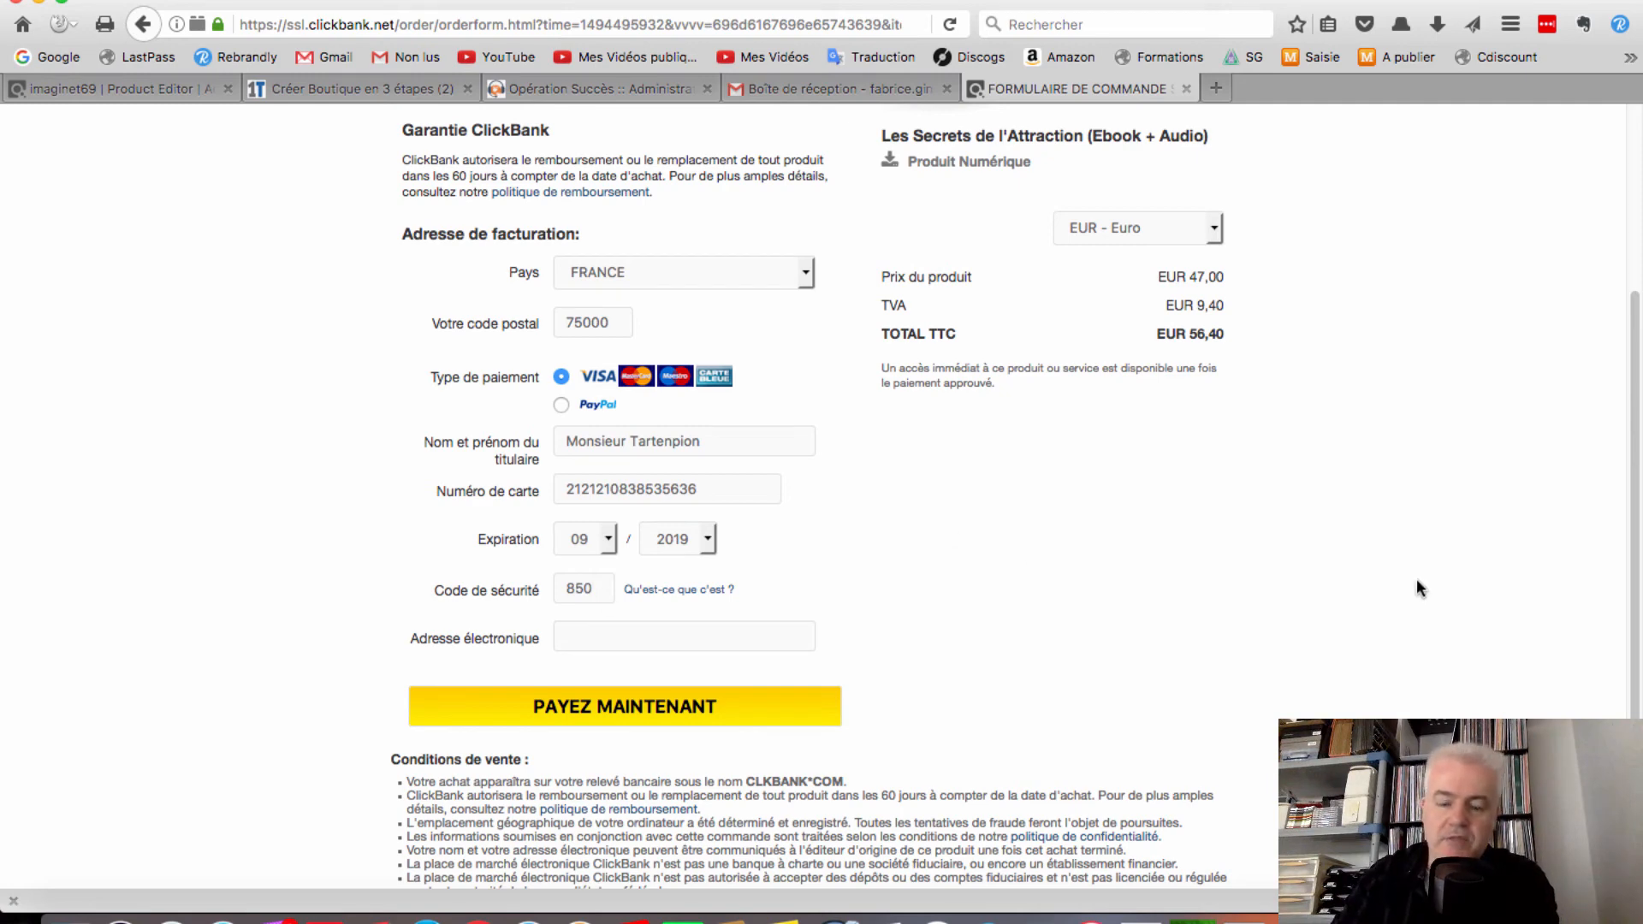
click(676, 637)
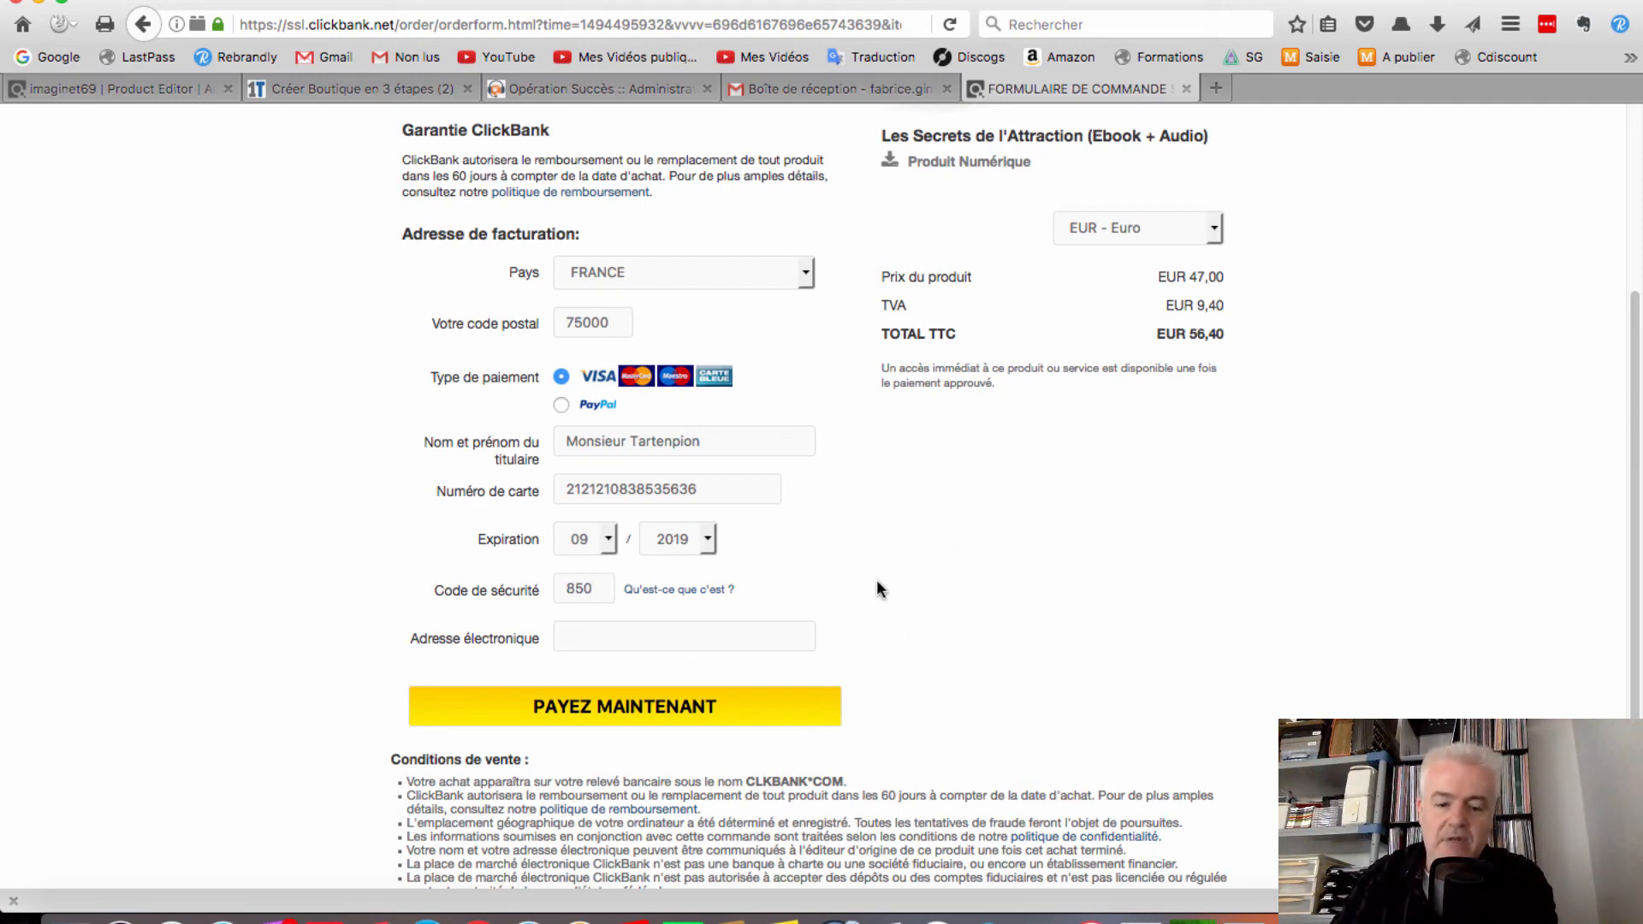
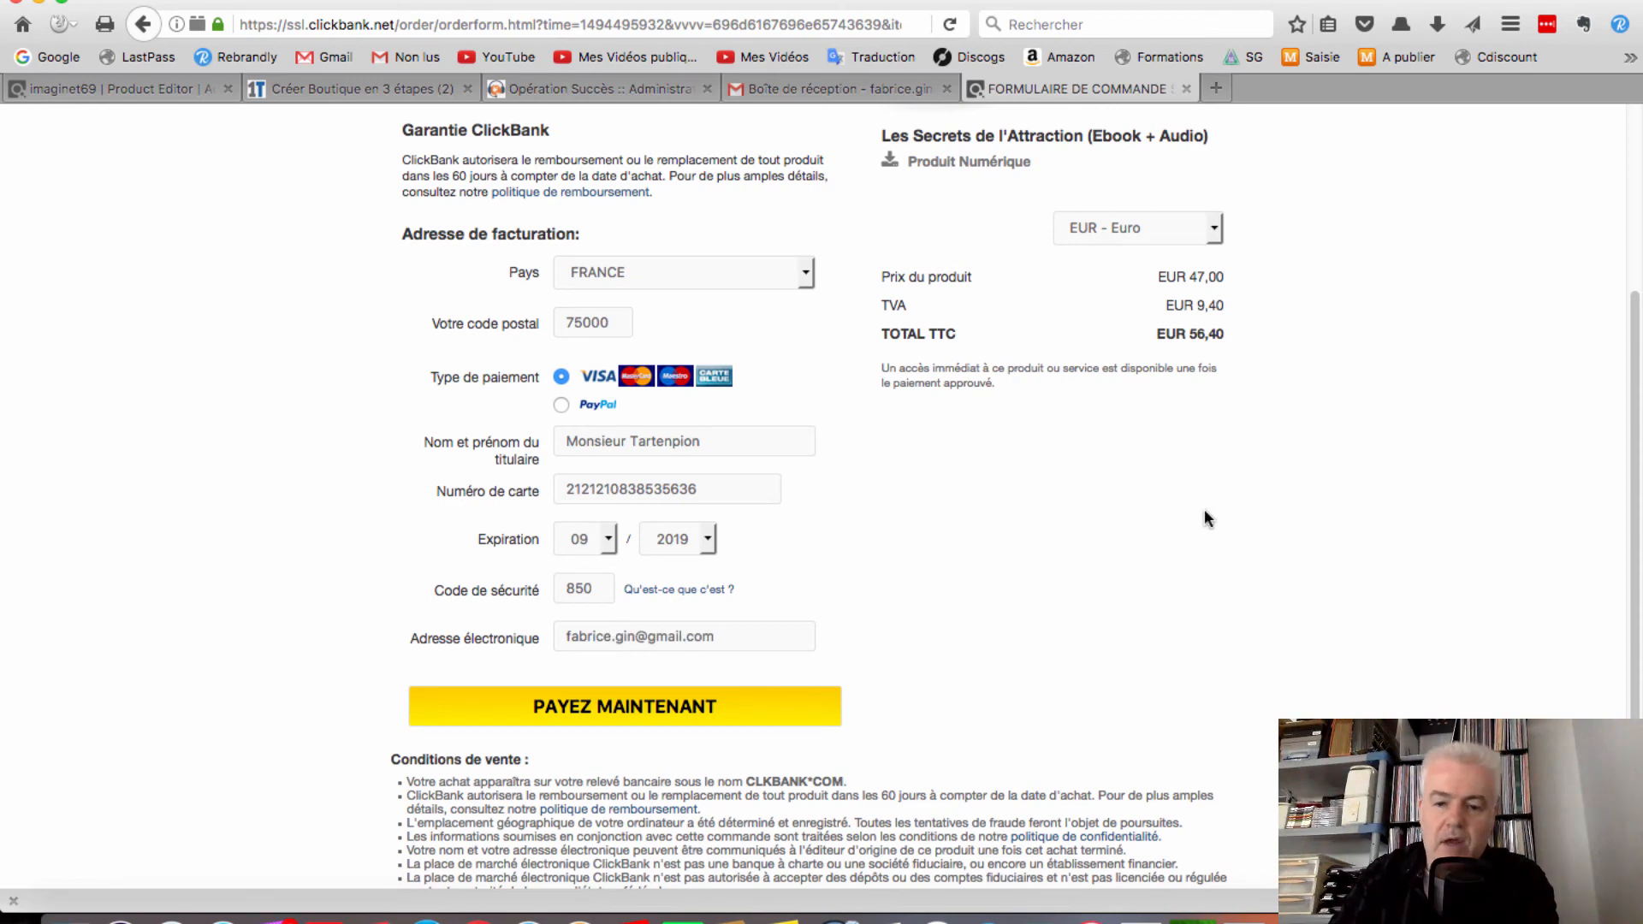
scroll(1205, 510, up, 5)
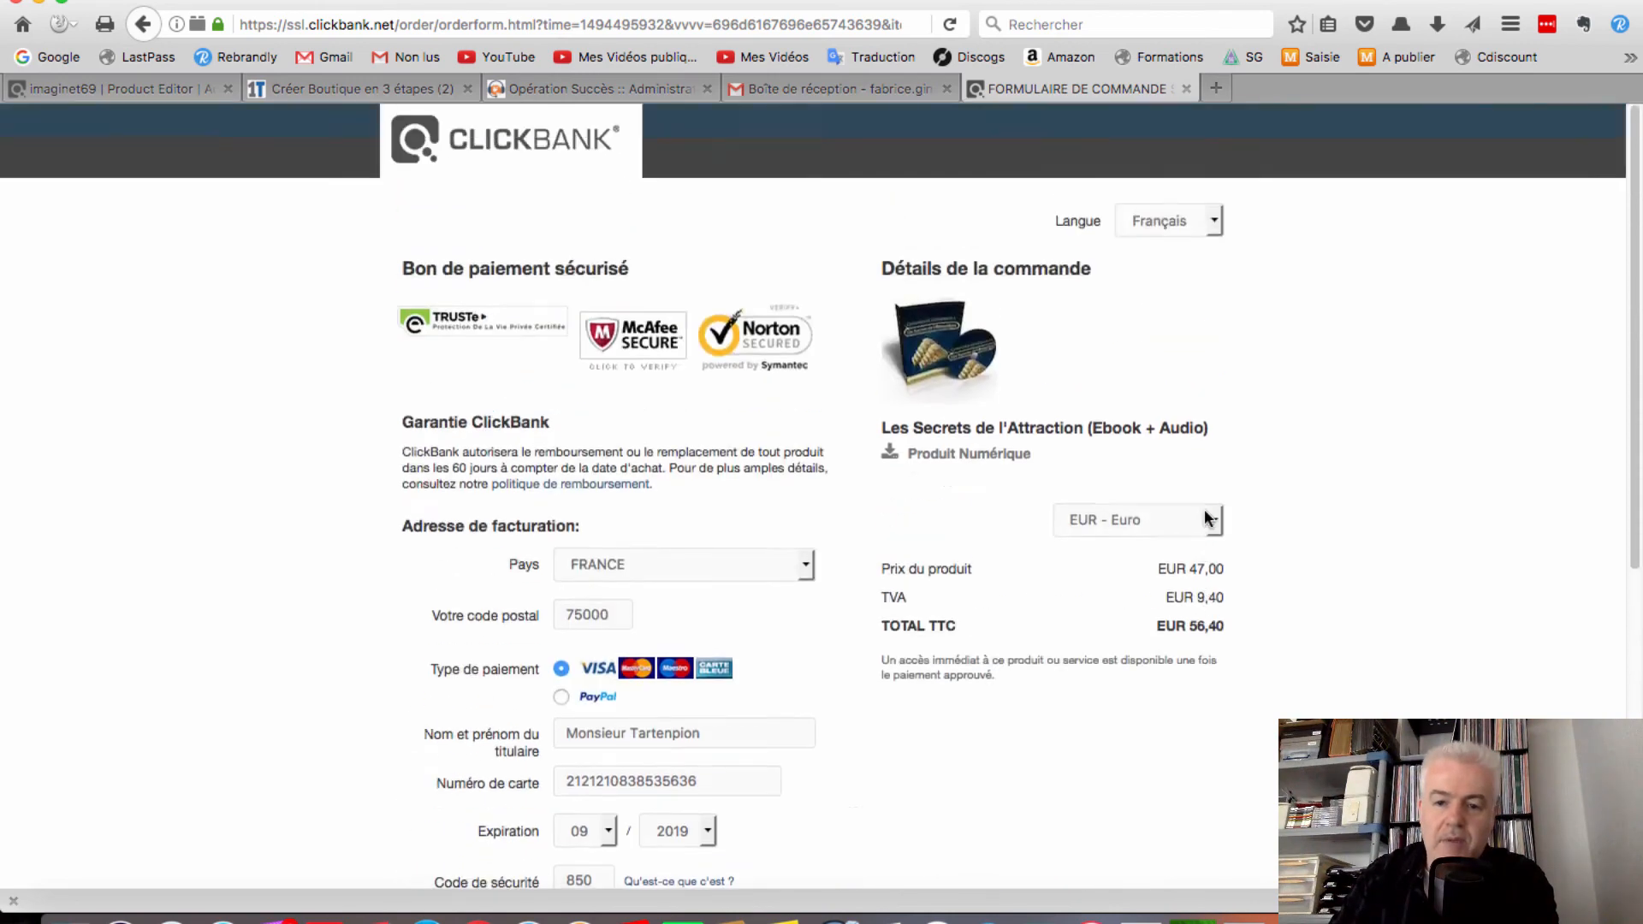
scroll(1247, 518, down, 5)
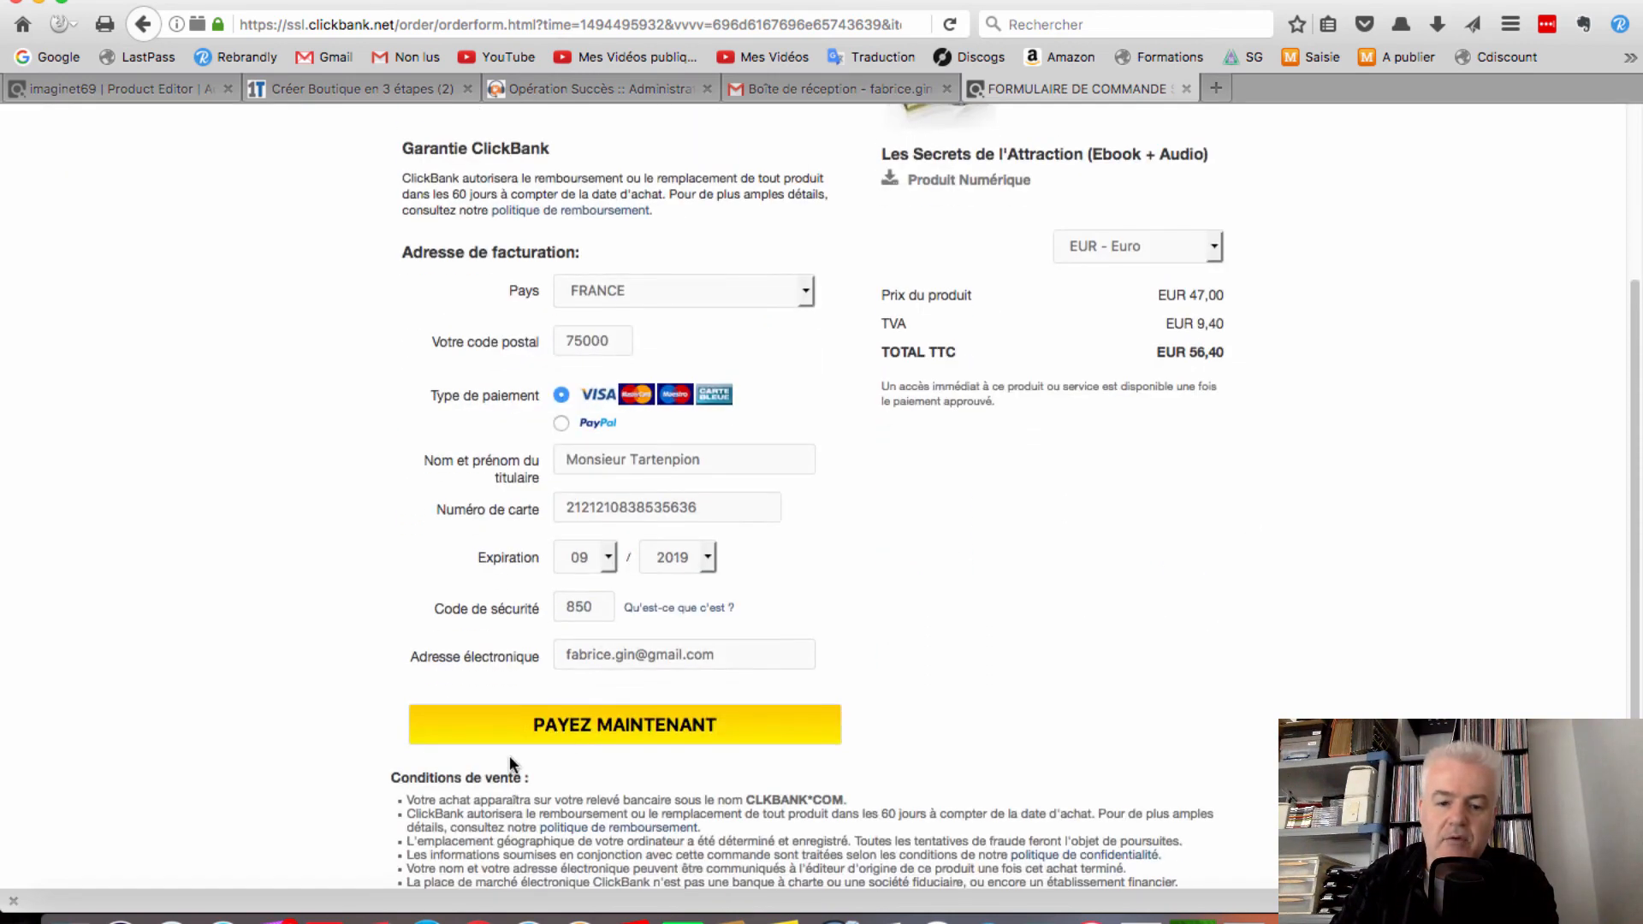
scroll(1328, 596, up, 5)
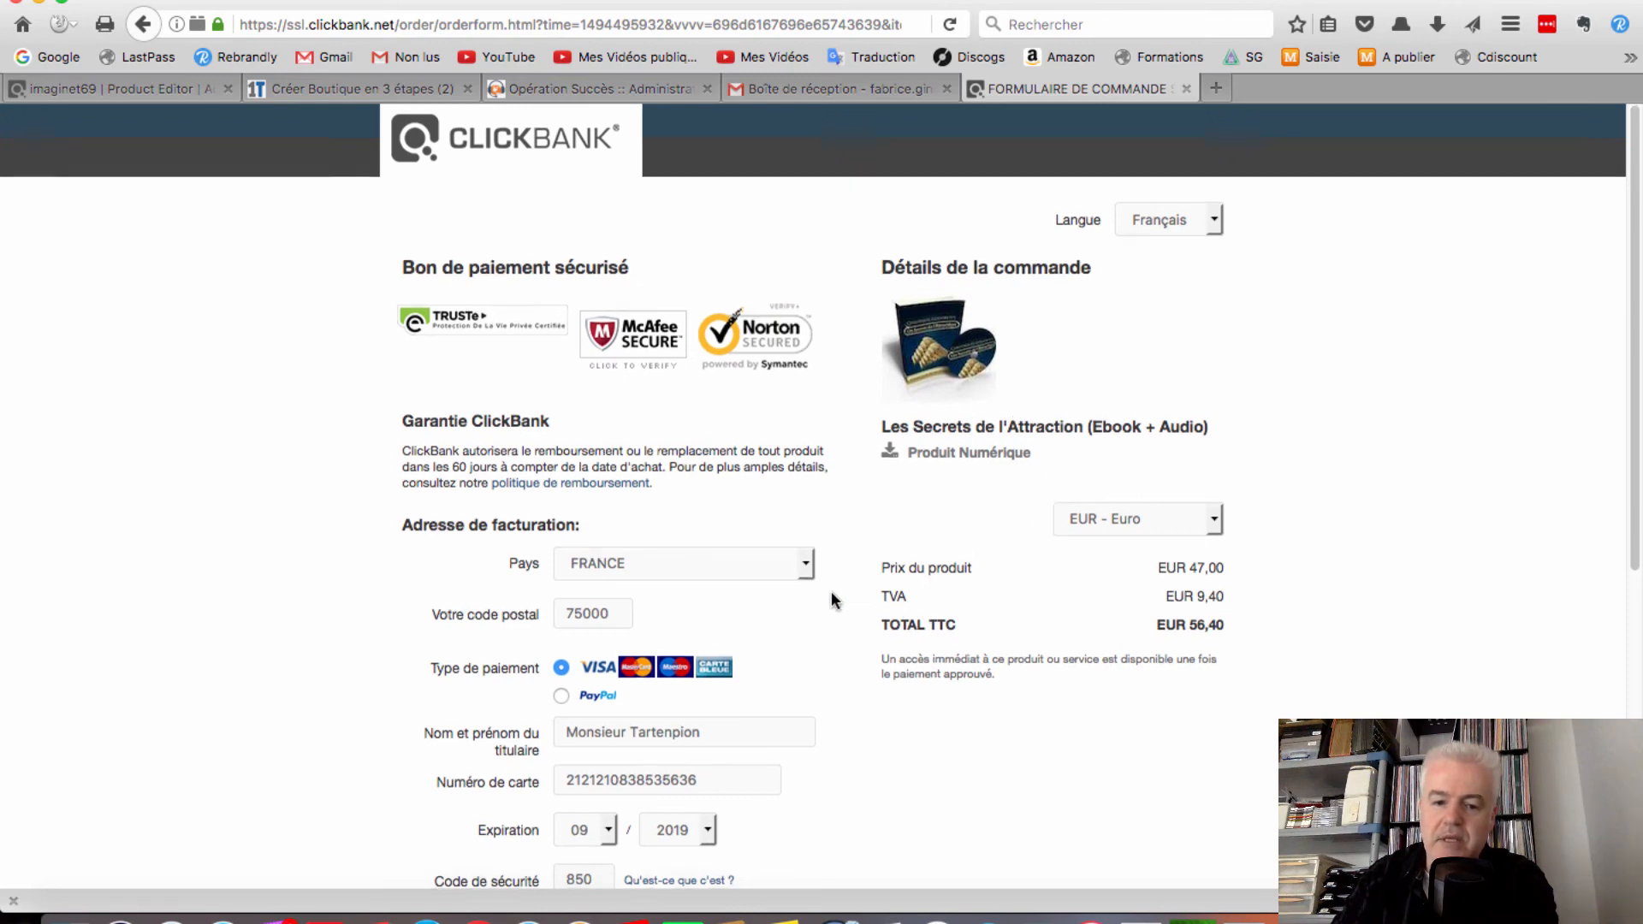
scroll(831, 599, down, 3)
scroll(916, 595, down, 1)
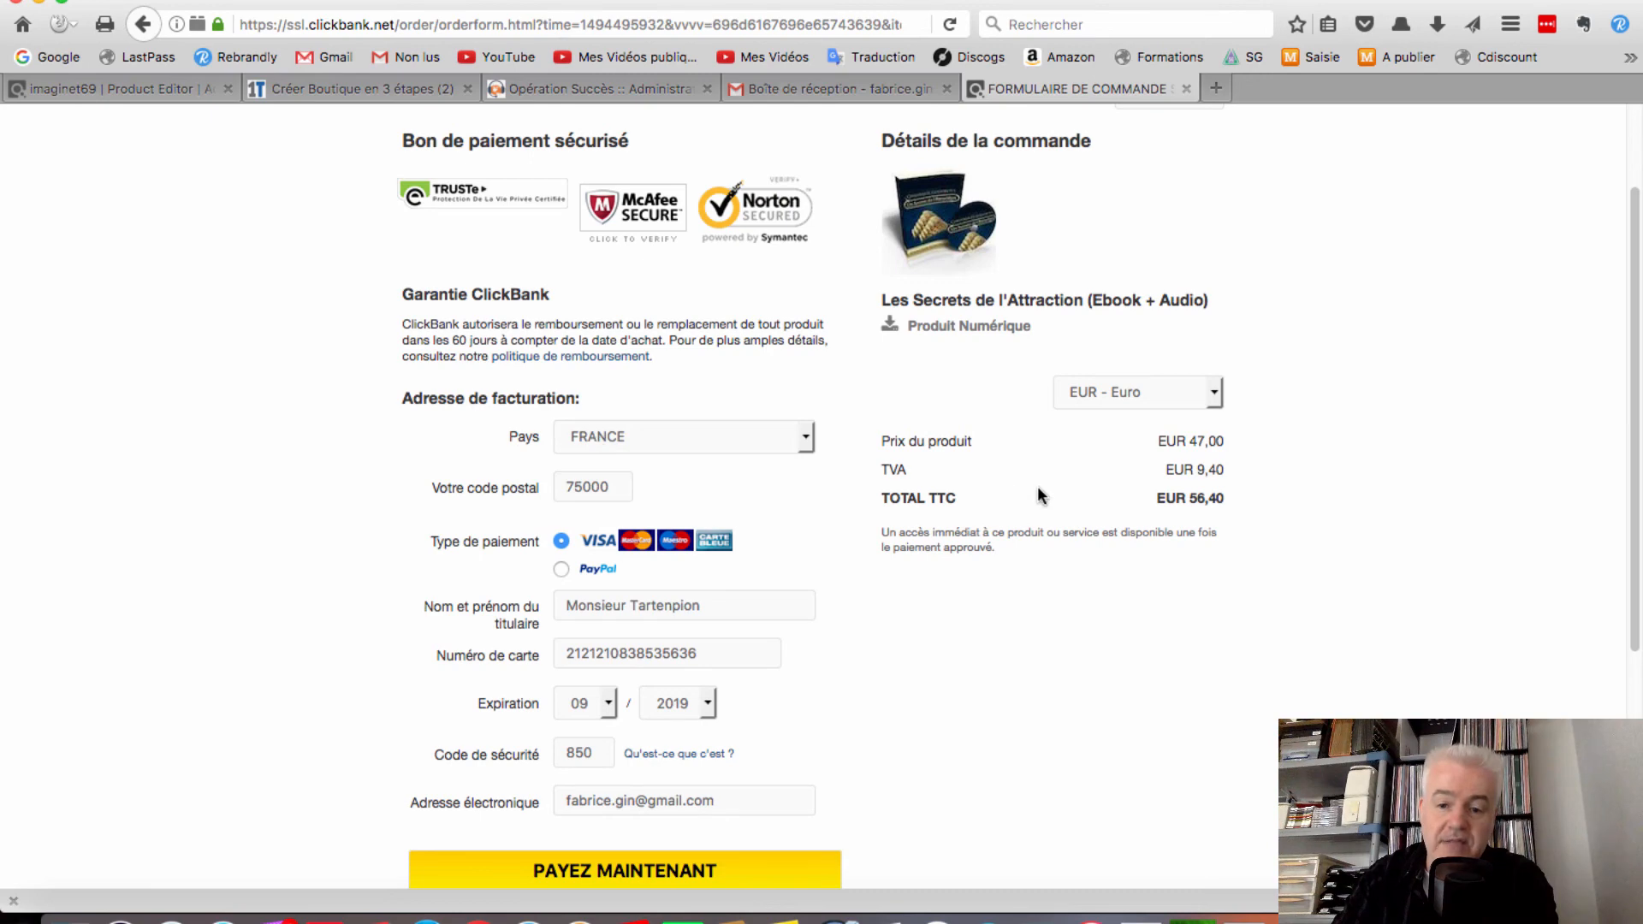
scroll(771, 594, down, 7)
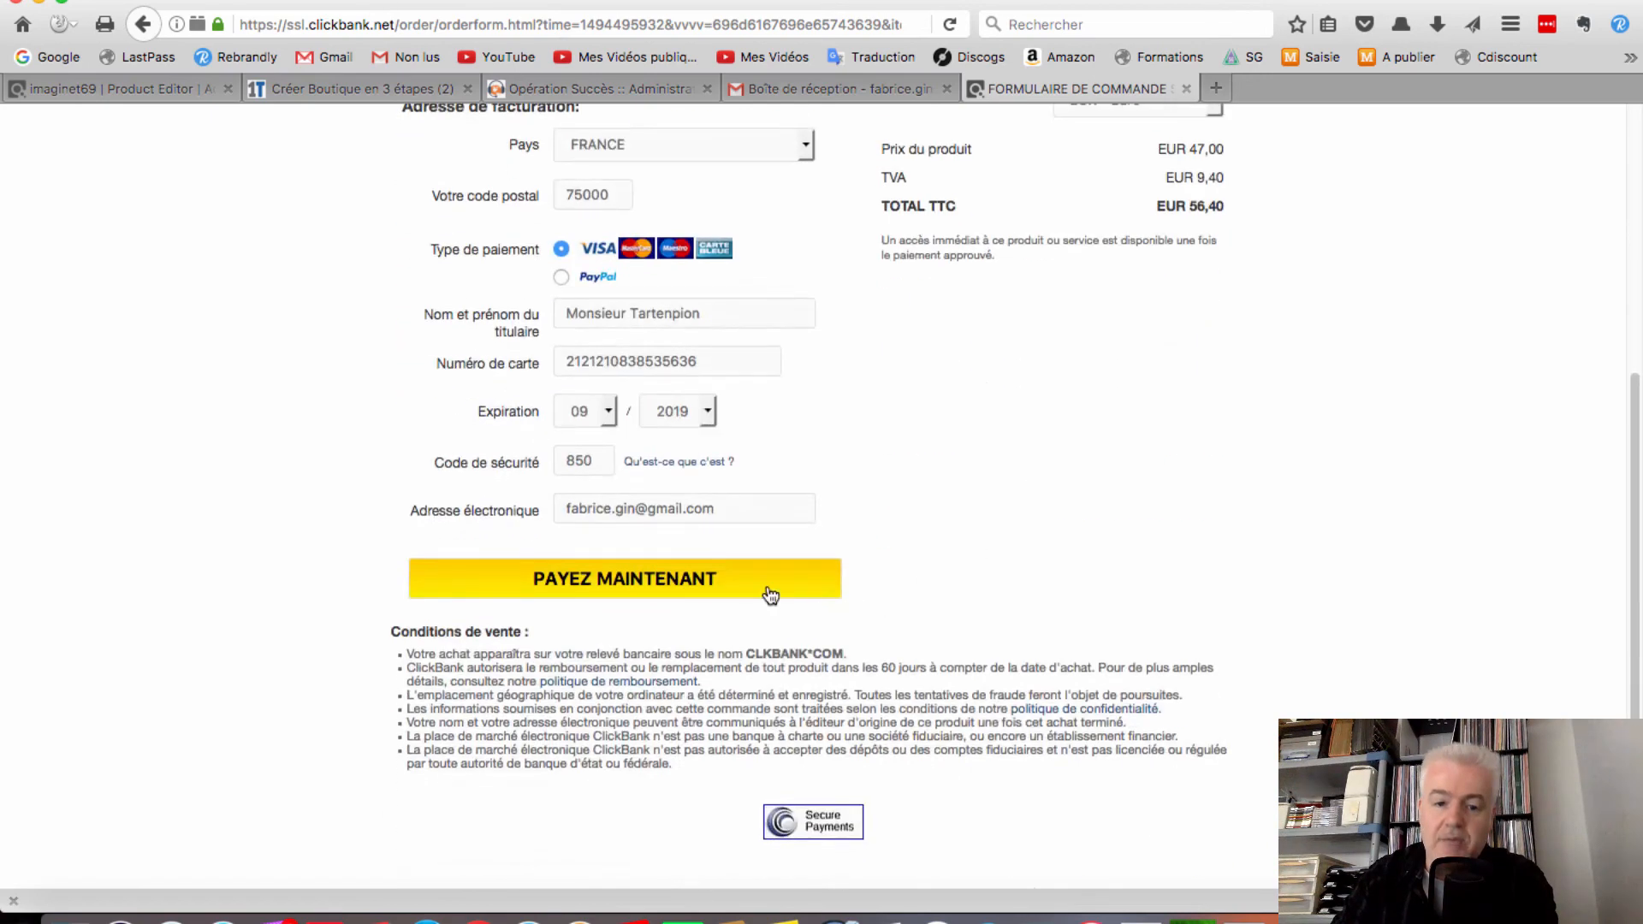
Pay the test order and dismiss the thank-you popup to view the EUR 56,40 receipt
click(648, 586)
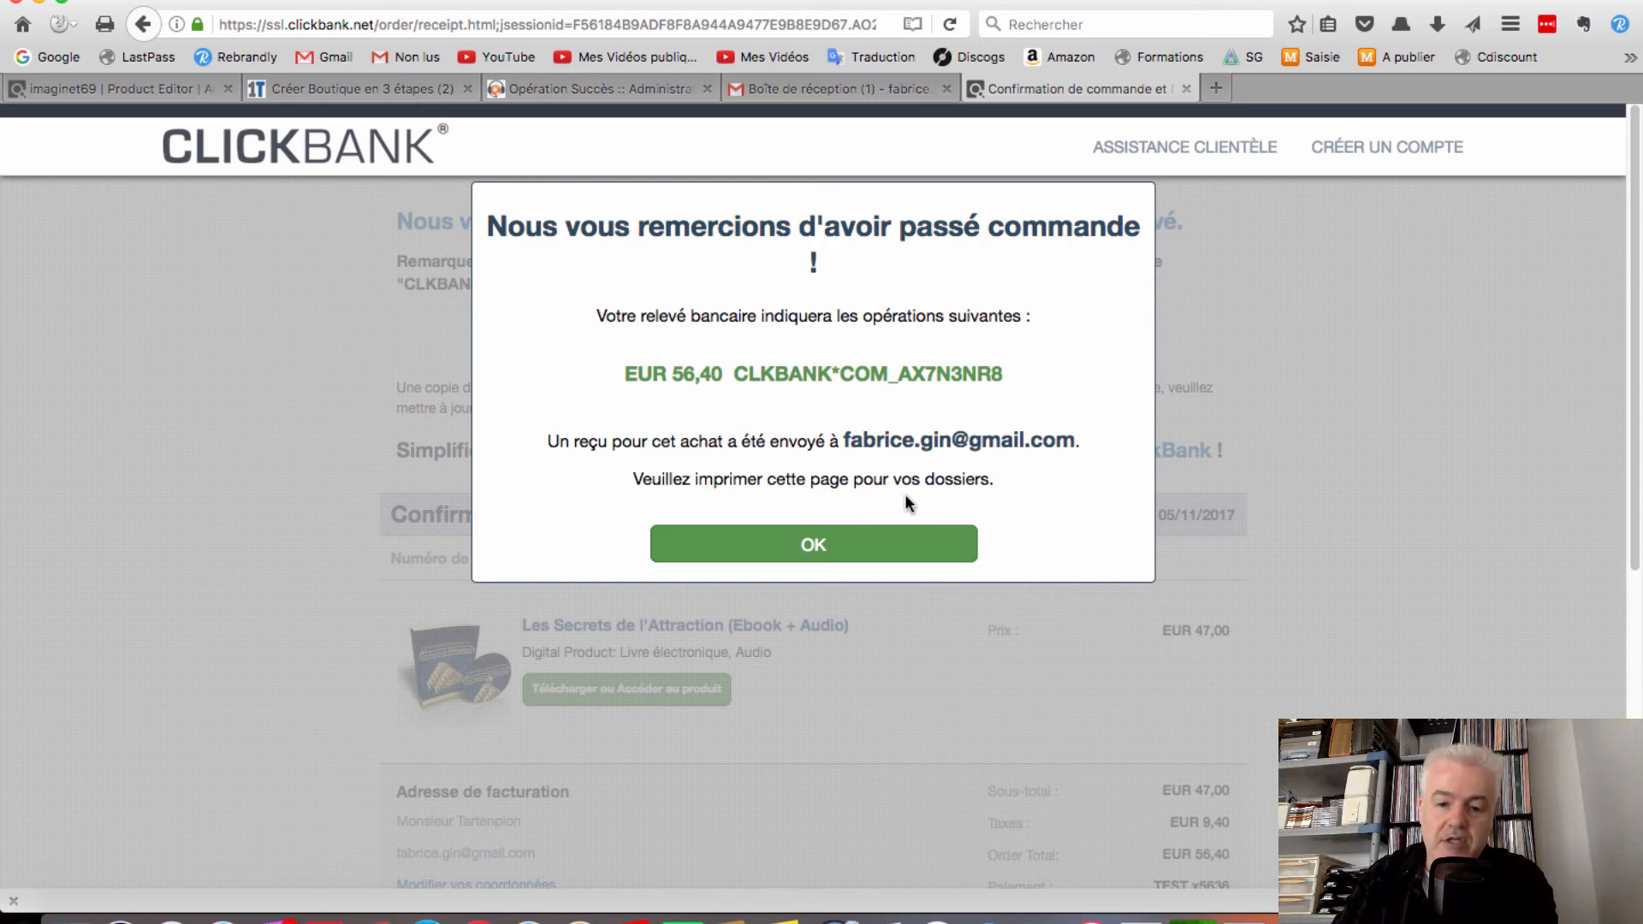
click(824, 550)
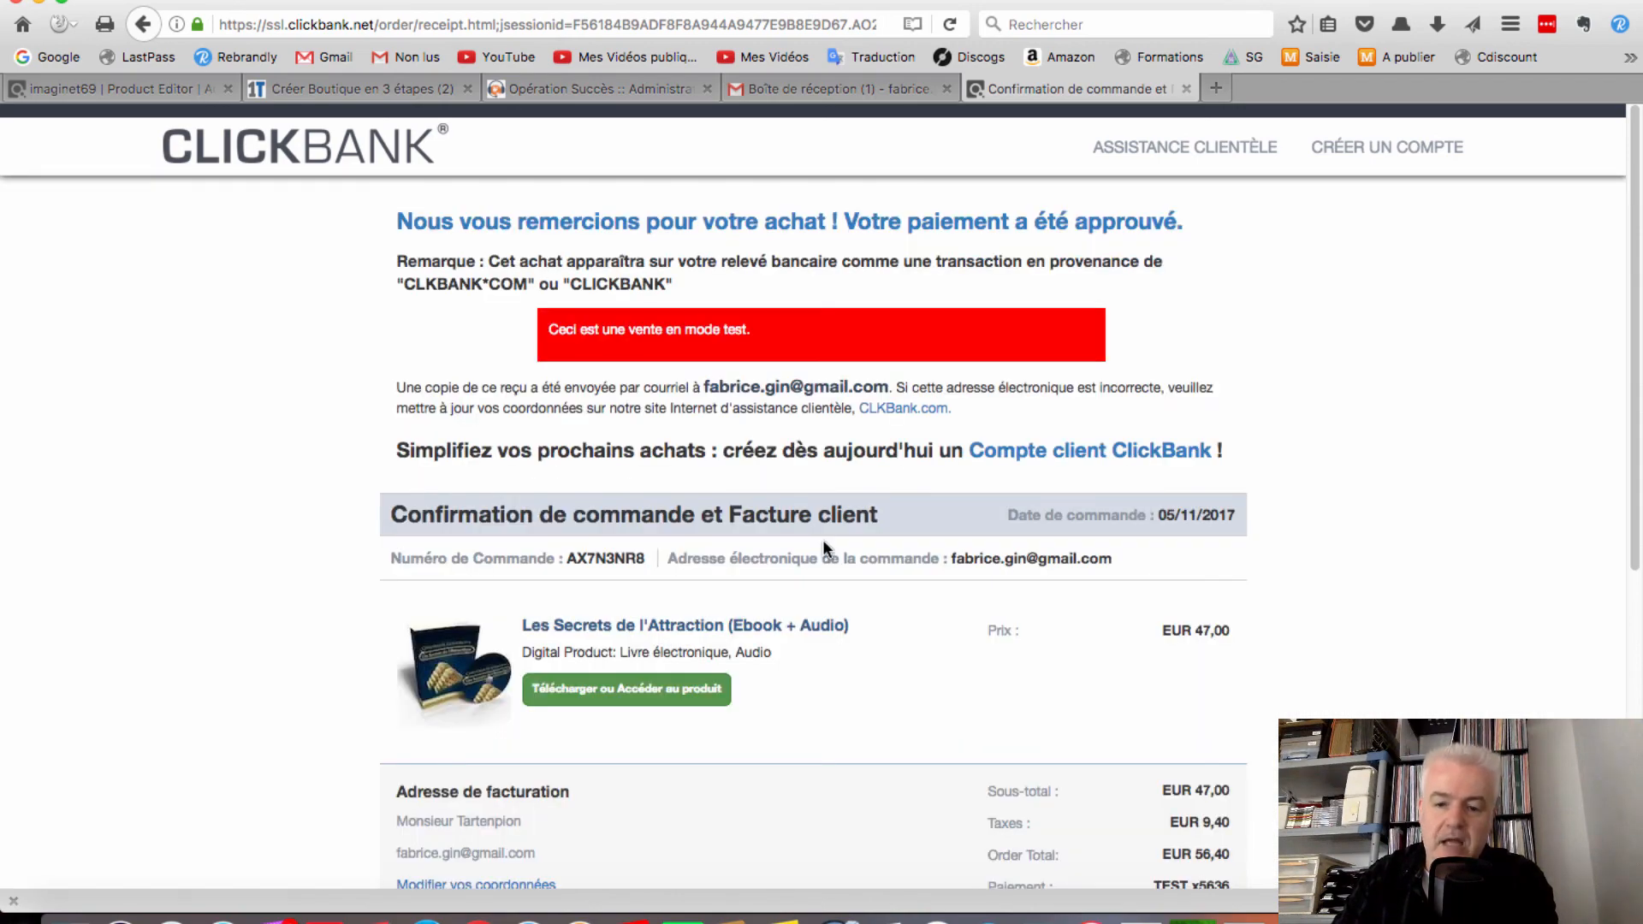
scroll(823, 543, down, 3)
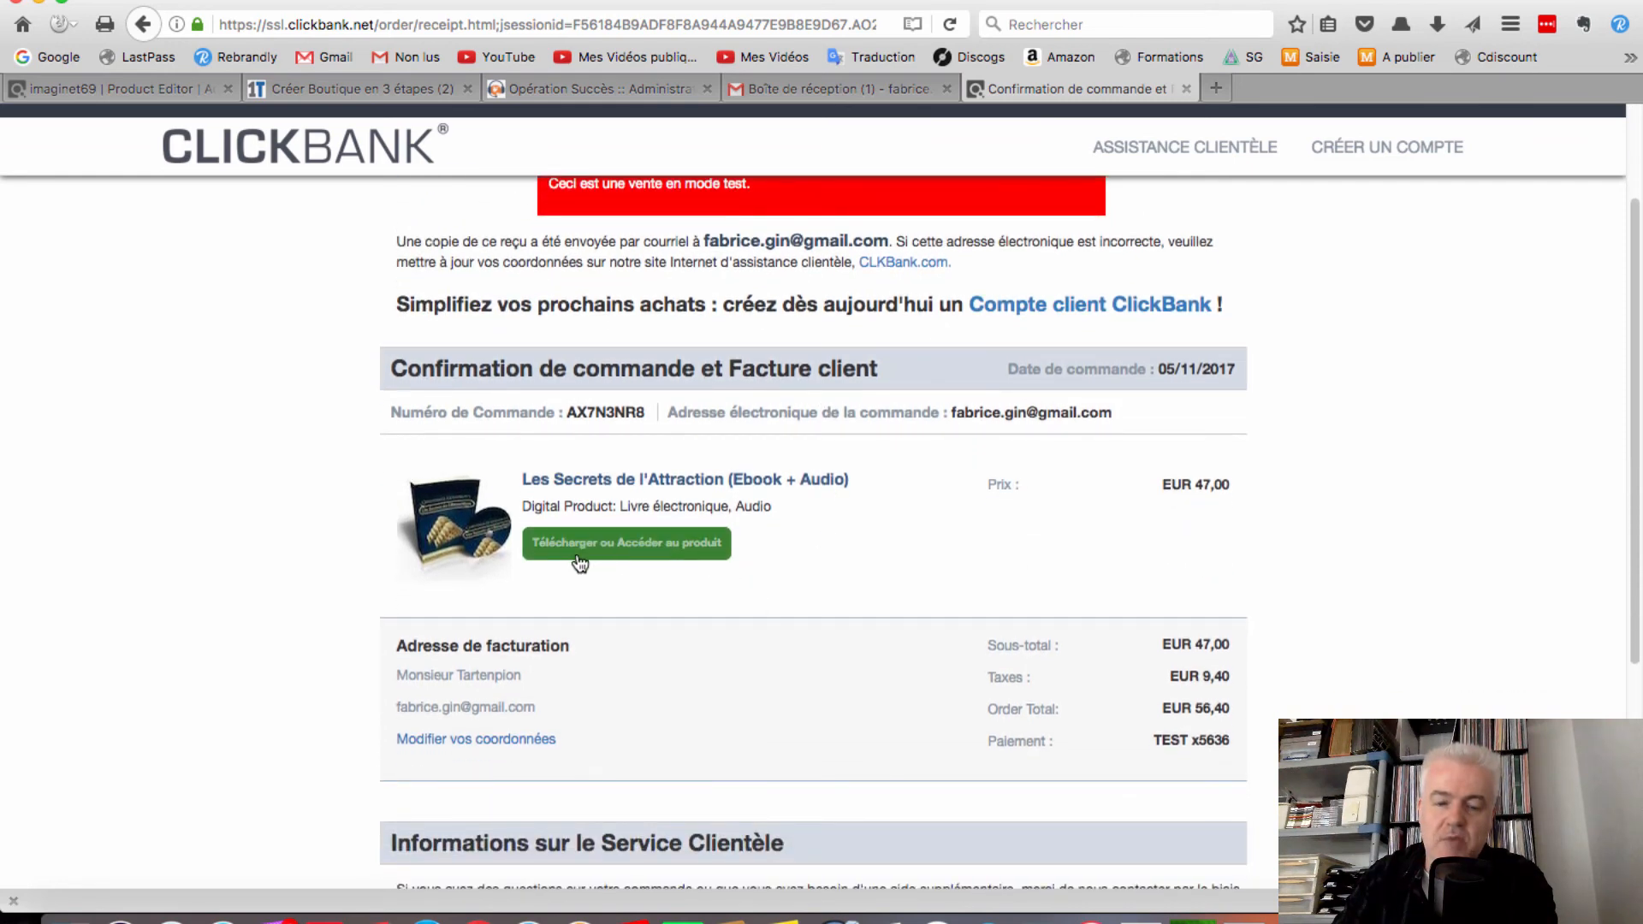
Open the download page from the receipt and review the manuscript, audio Partie 1–12 and gift links
click(645, 552)
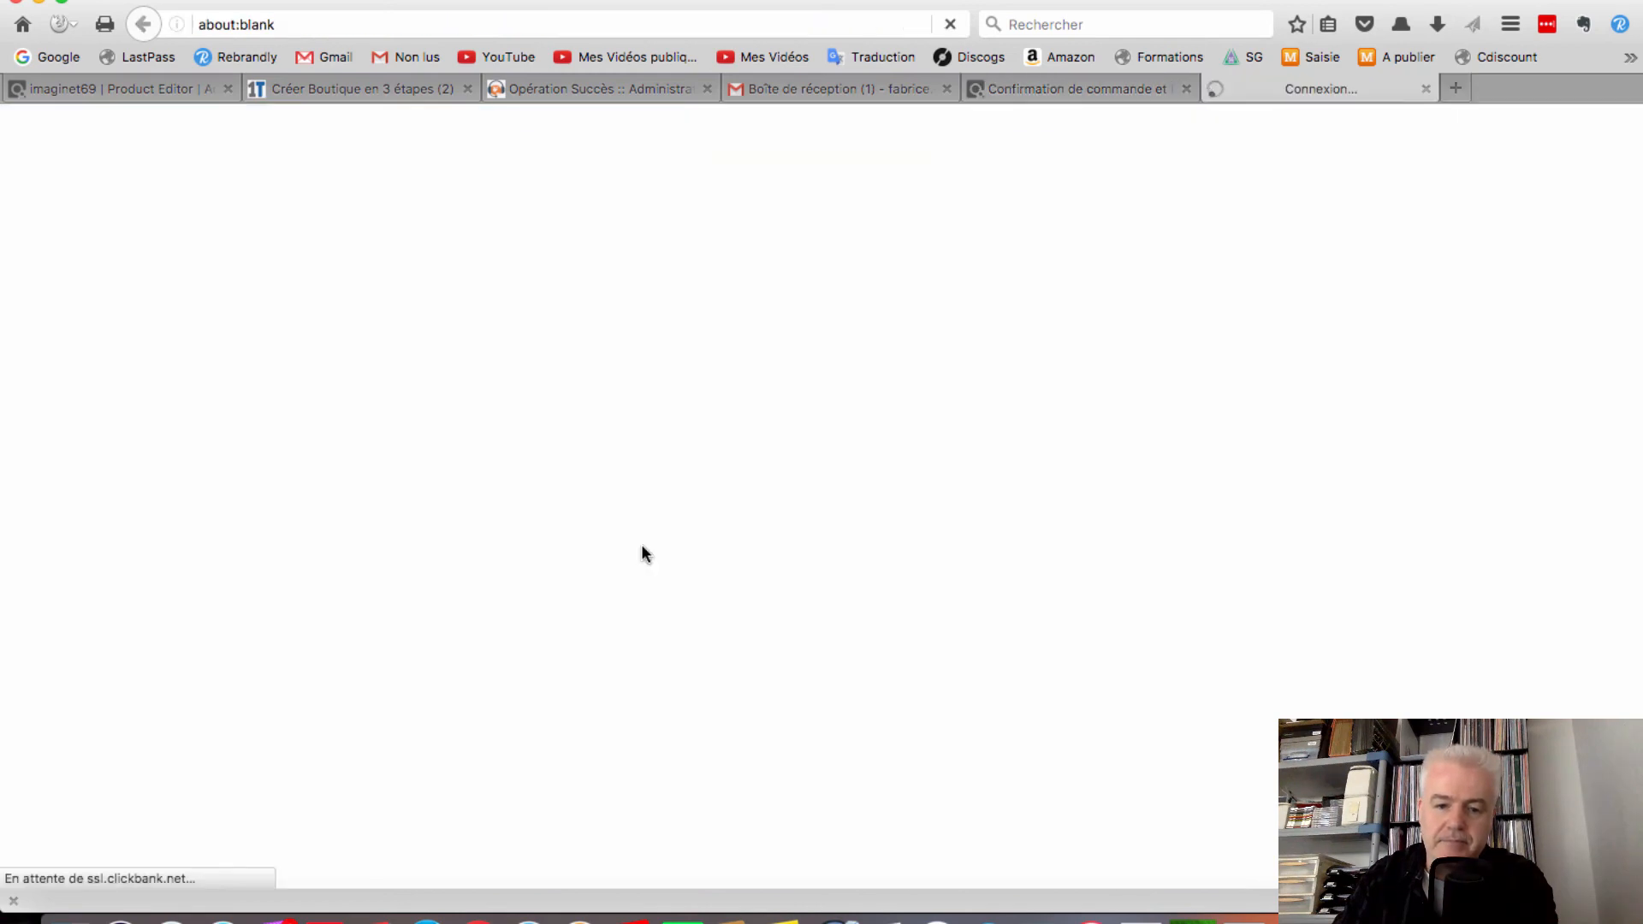
scroll(717, 517, down, 4)
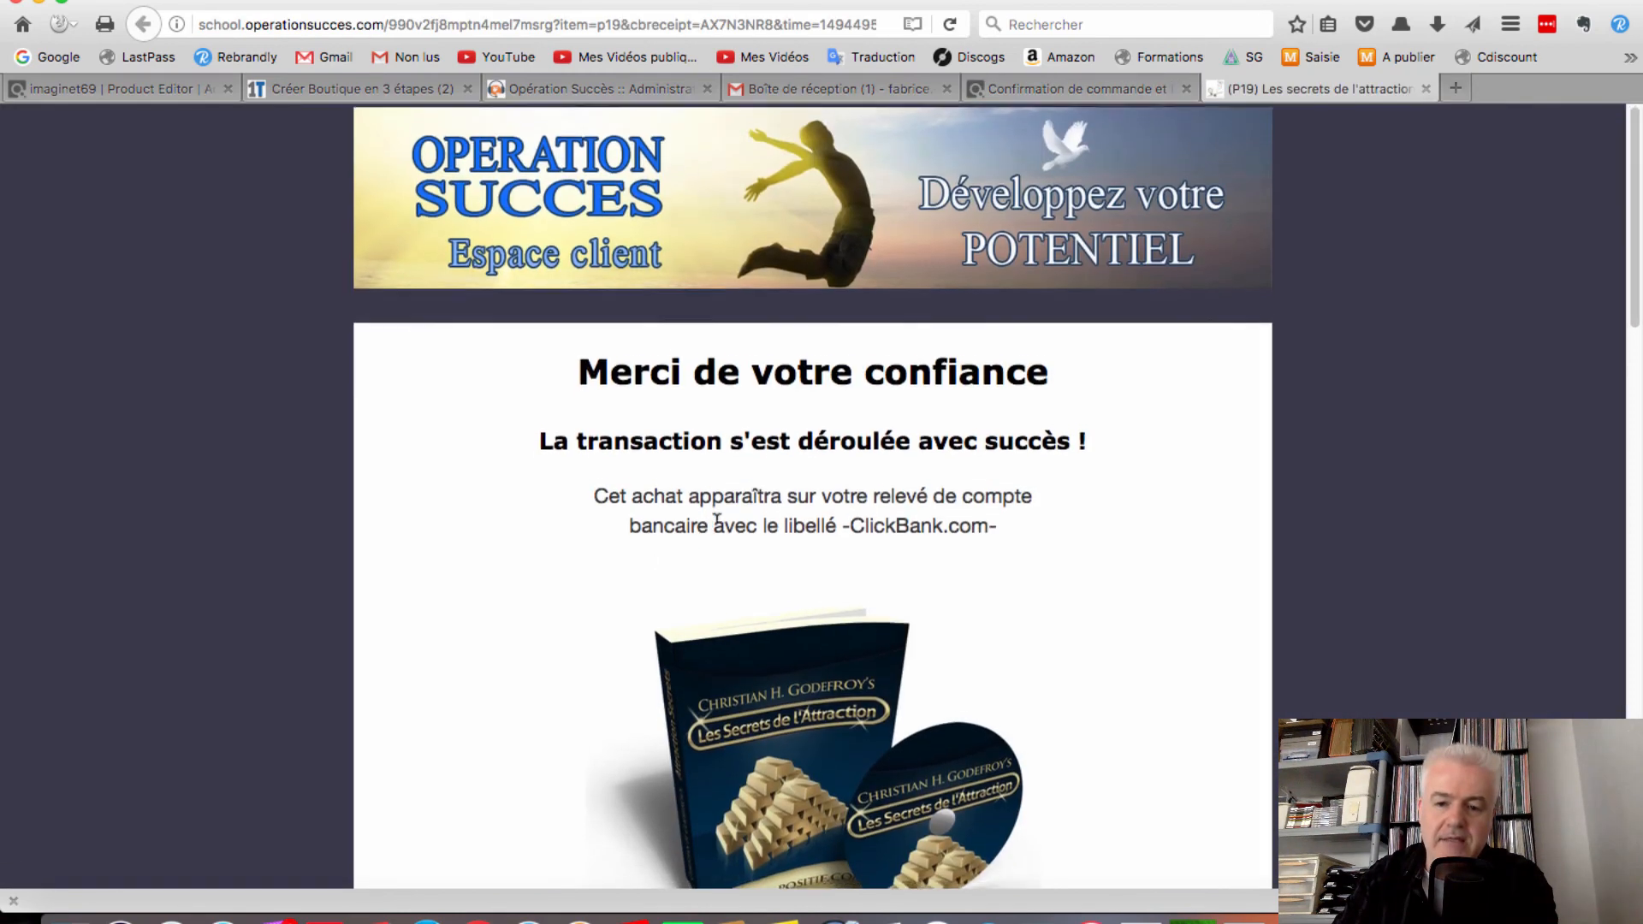
scroll(717, 526, down, 8)
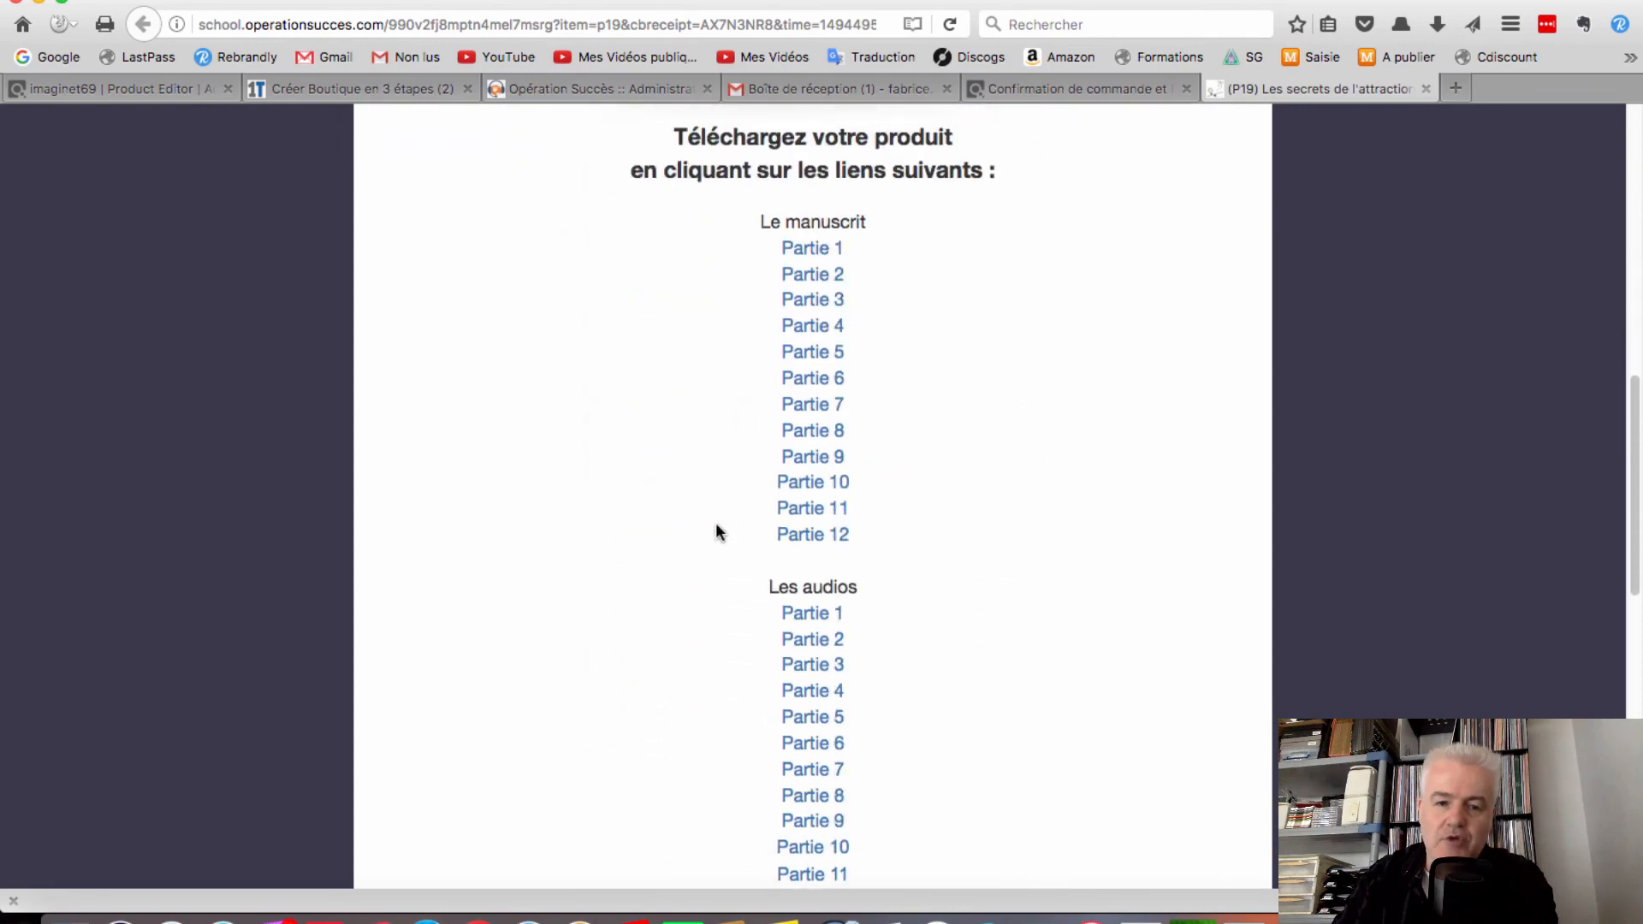
scroll(715, 521, down, 12)
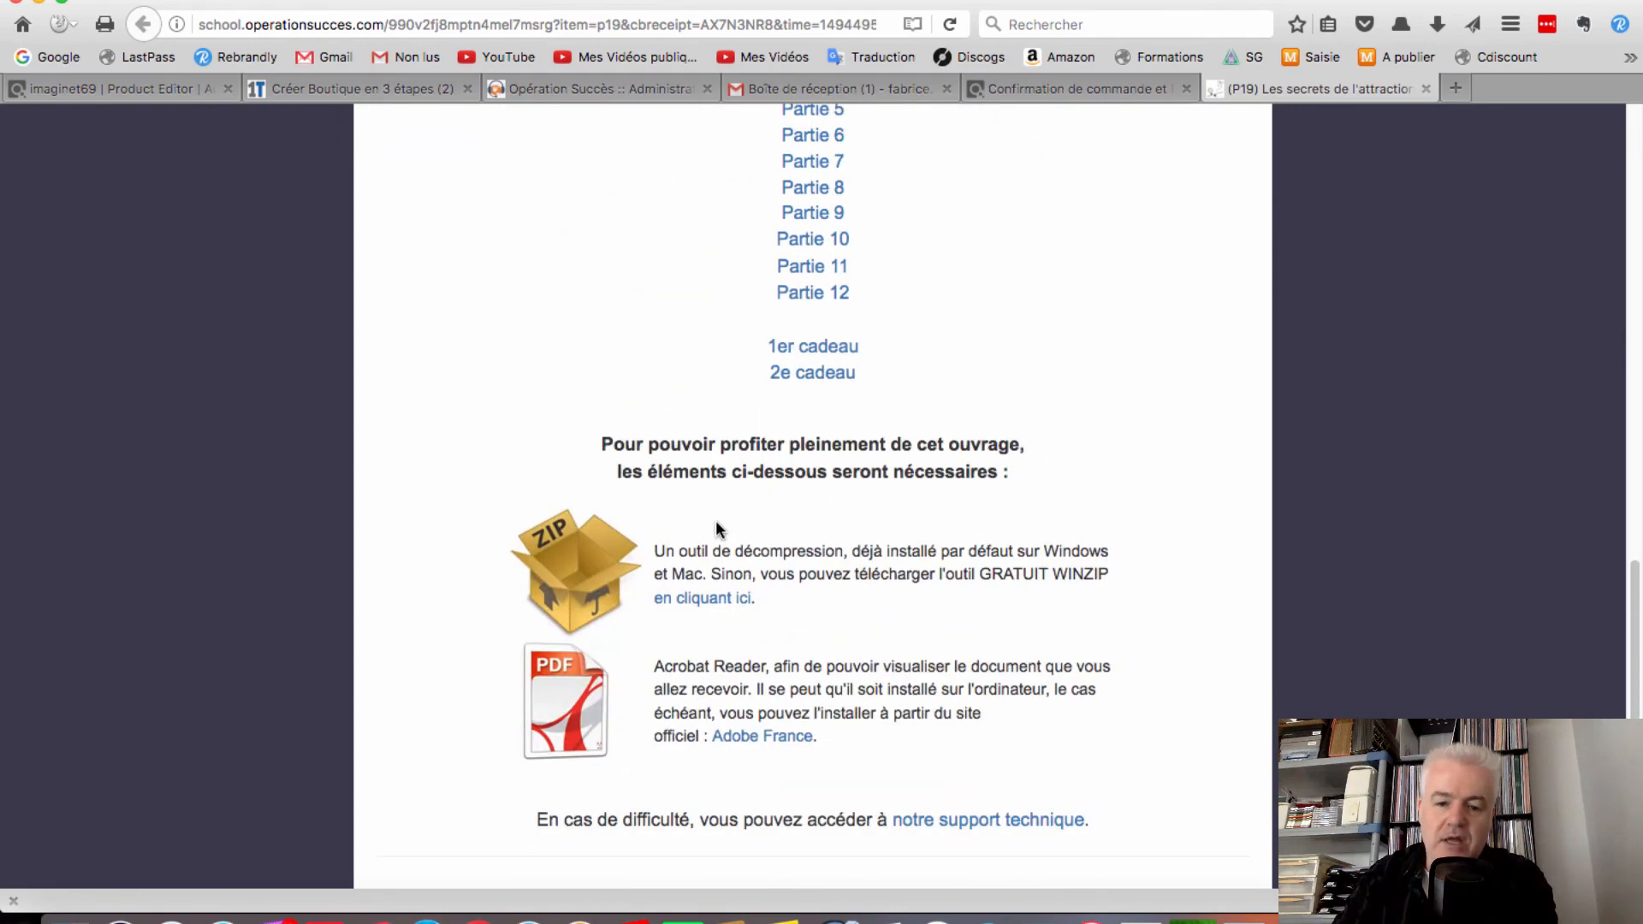
scroll(717, 531, up, 20)
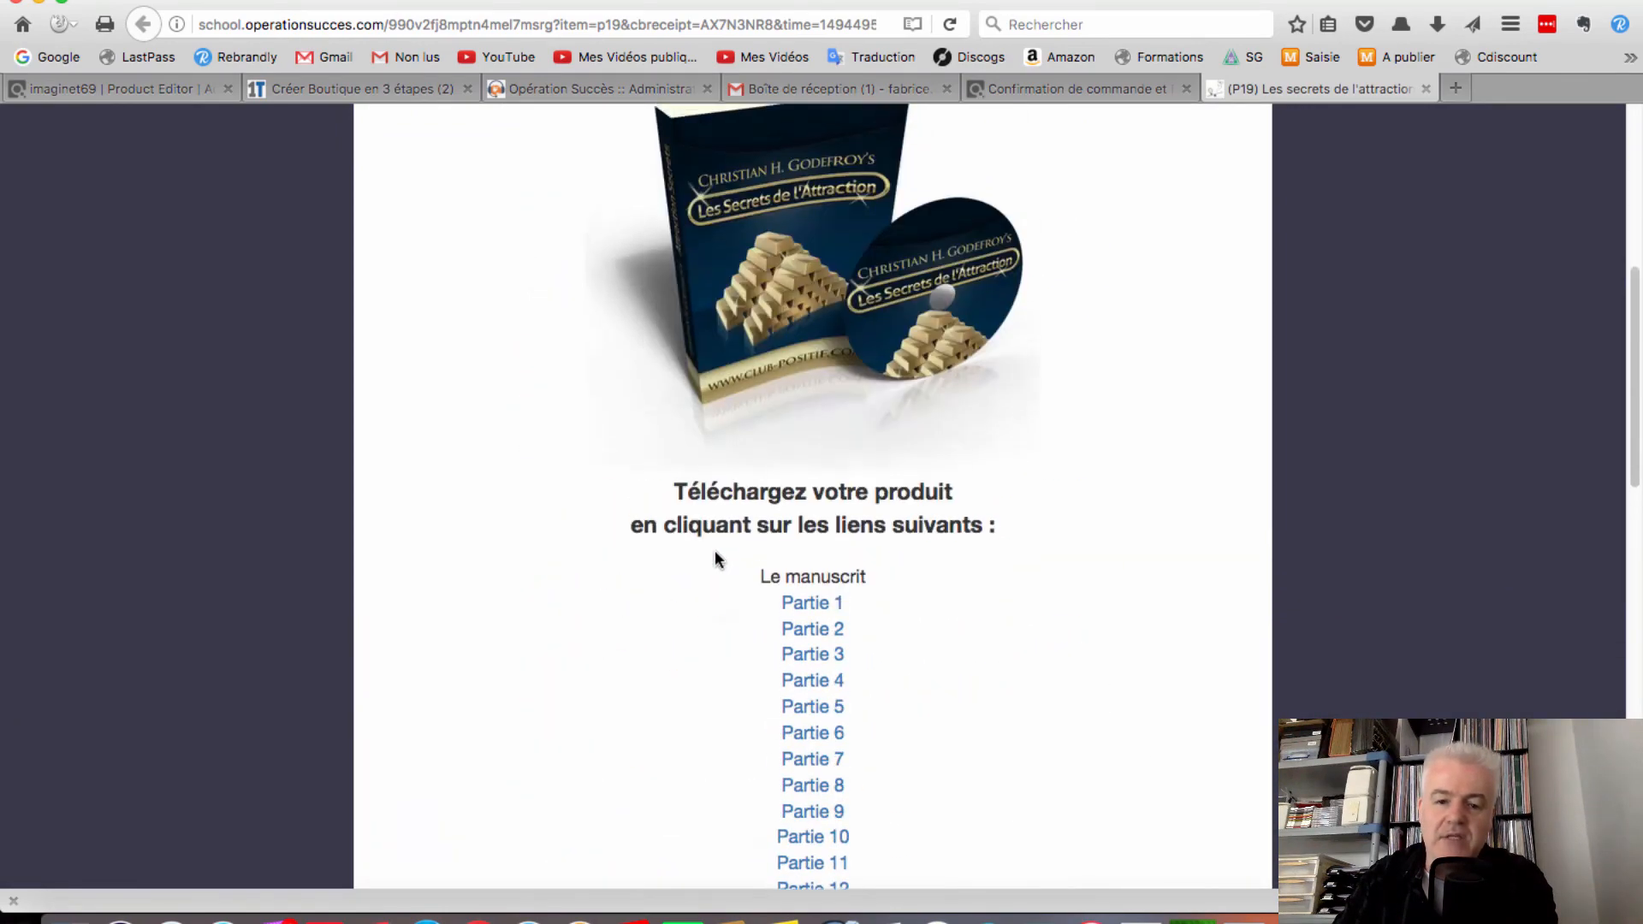
scroll(715, 551, down, 14)
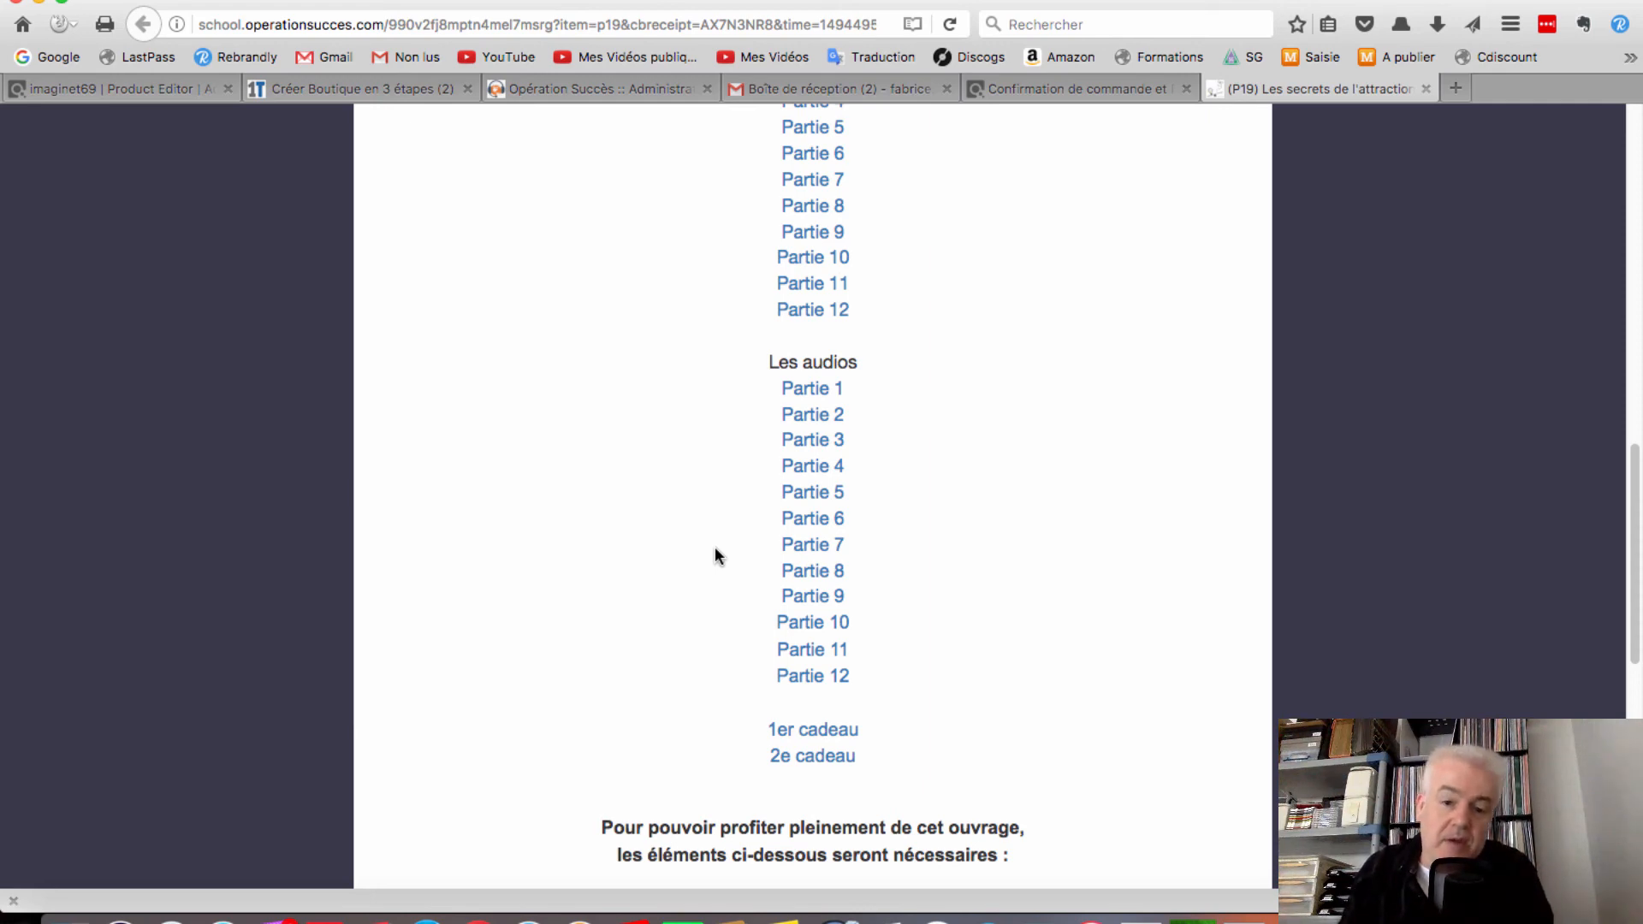
Open ClickBank's **VENTE TEST** receipt email in Gmail and read the EUR 56,40 order confirmation
click(911, 87)
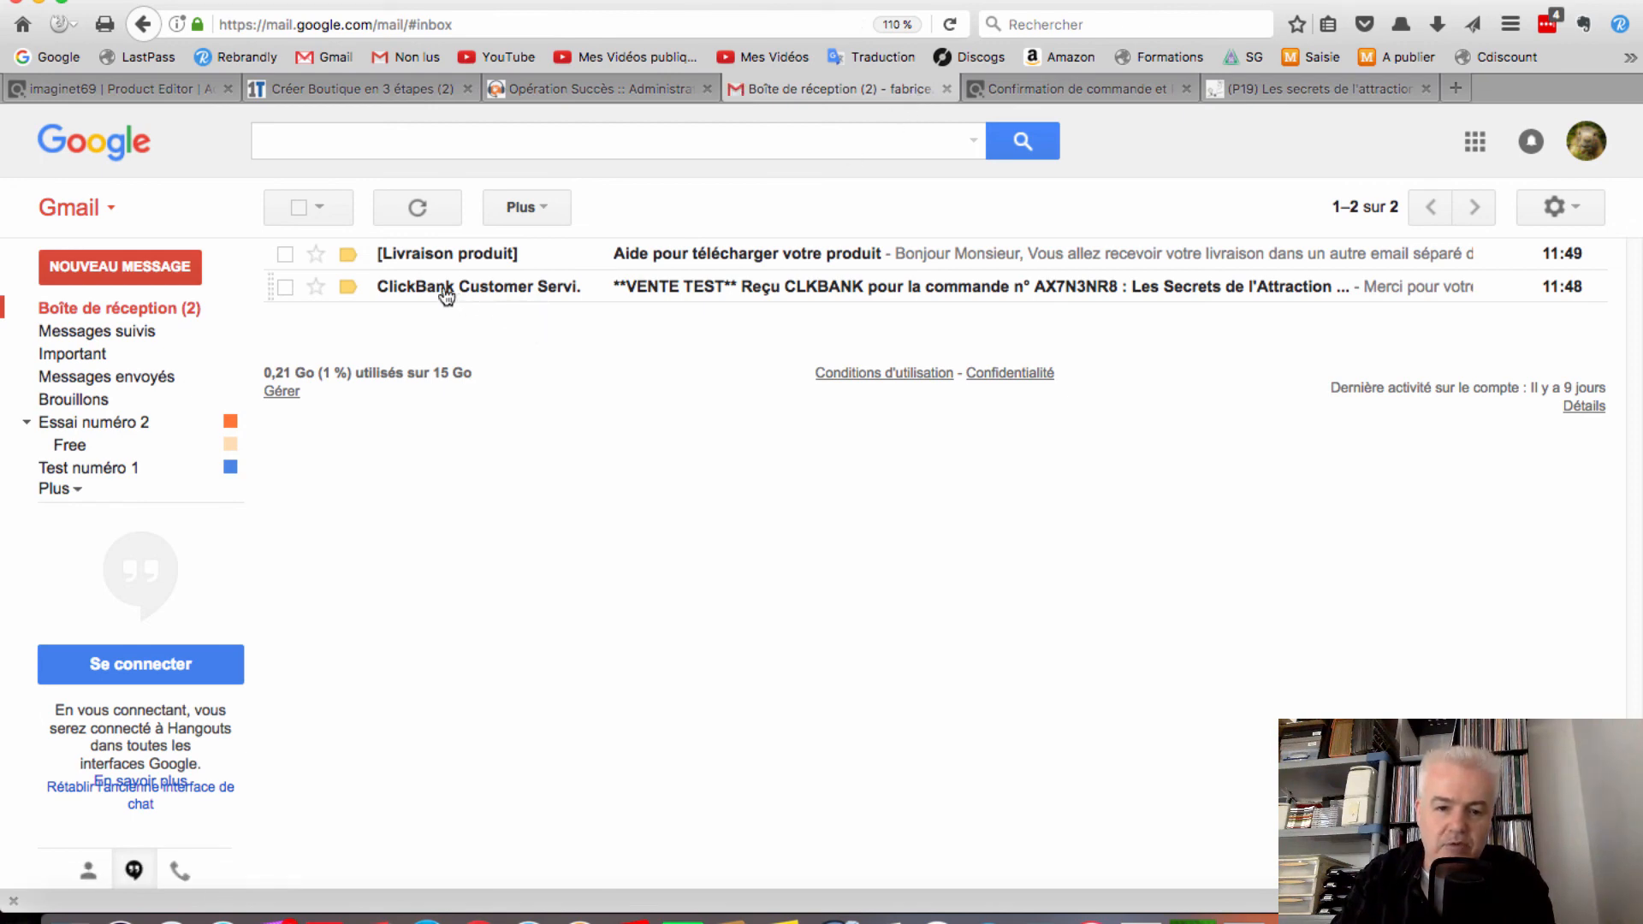
mouse_move(446, 295)
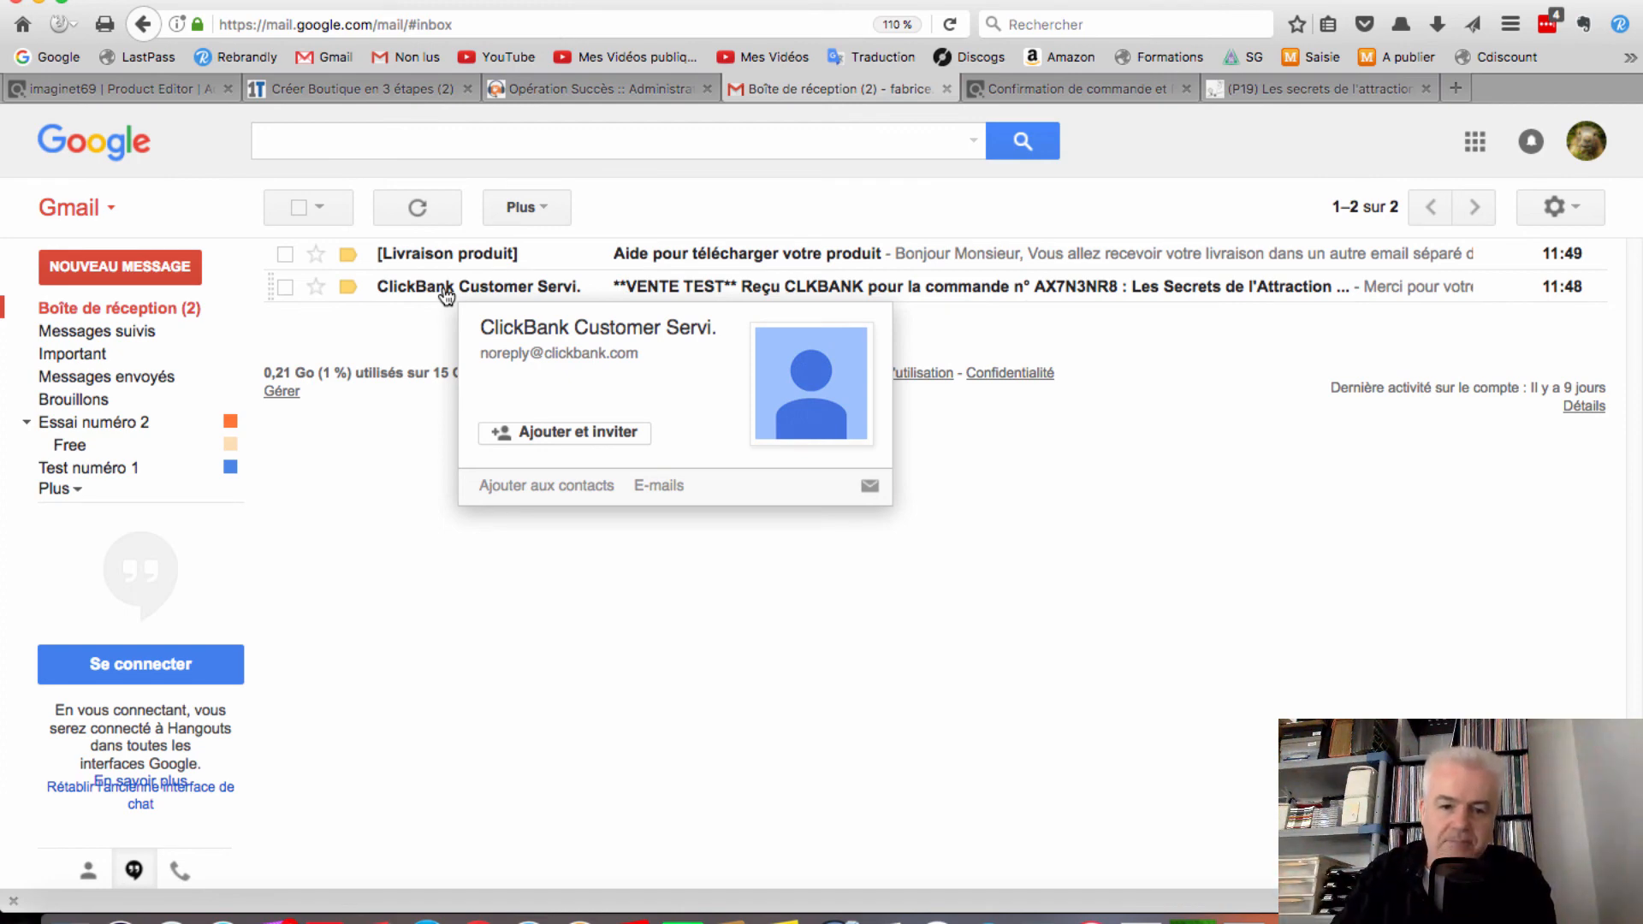
click(446, 296)
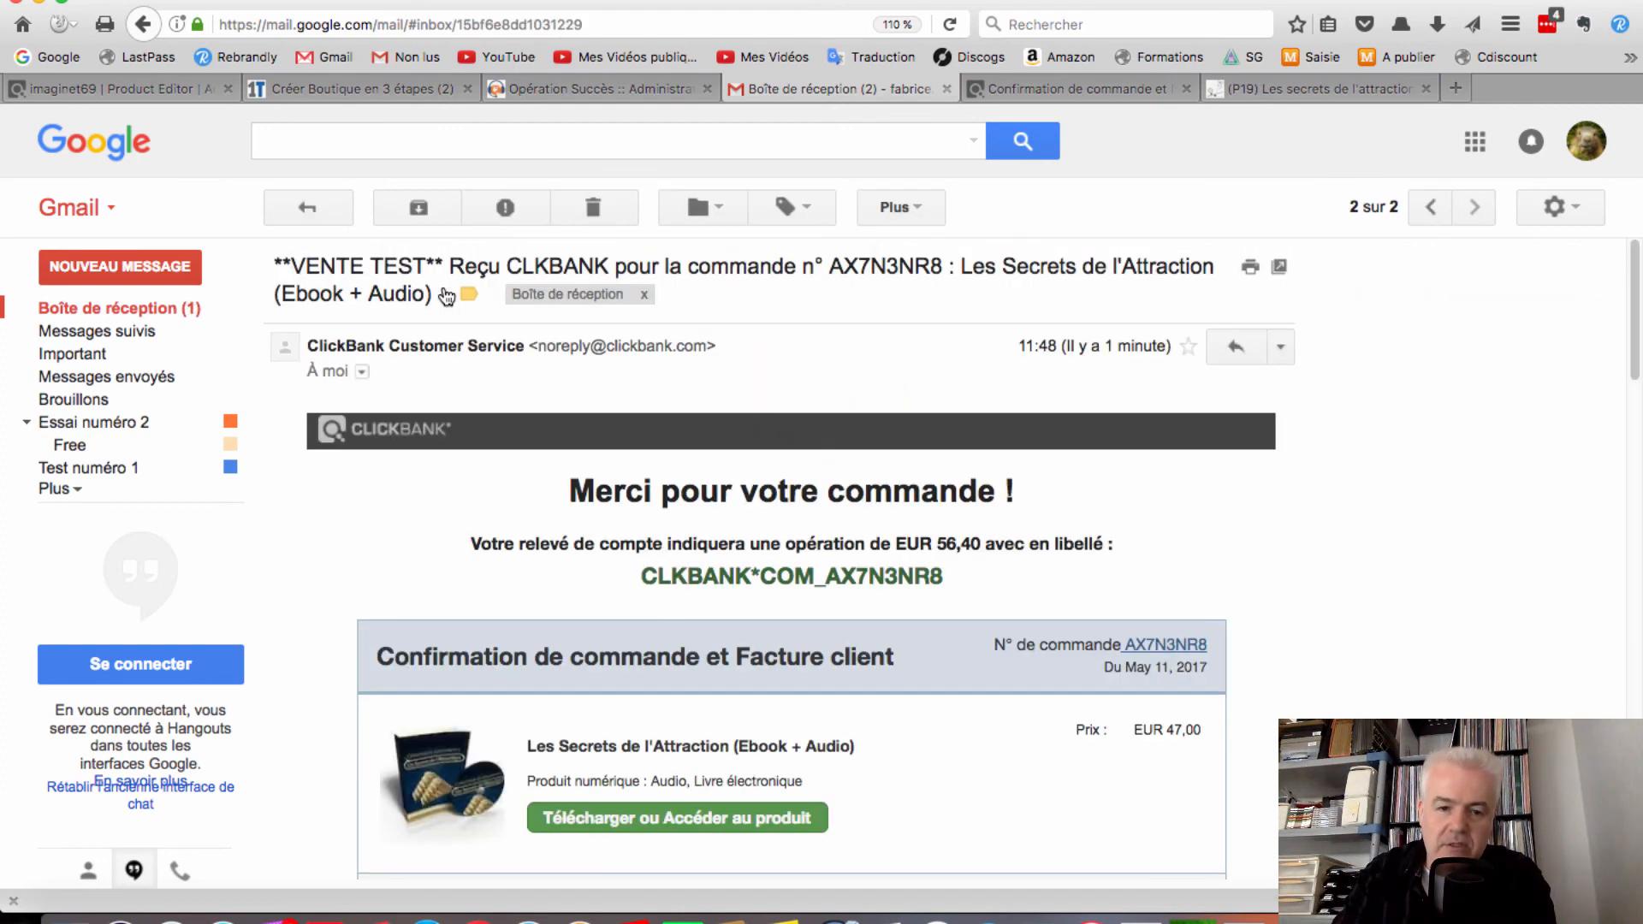
scroll(623, 443, down, 3)
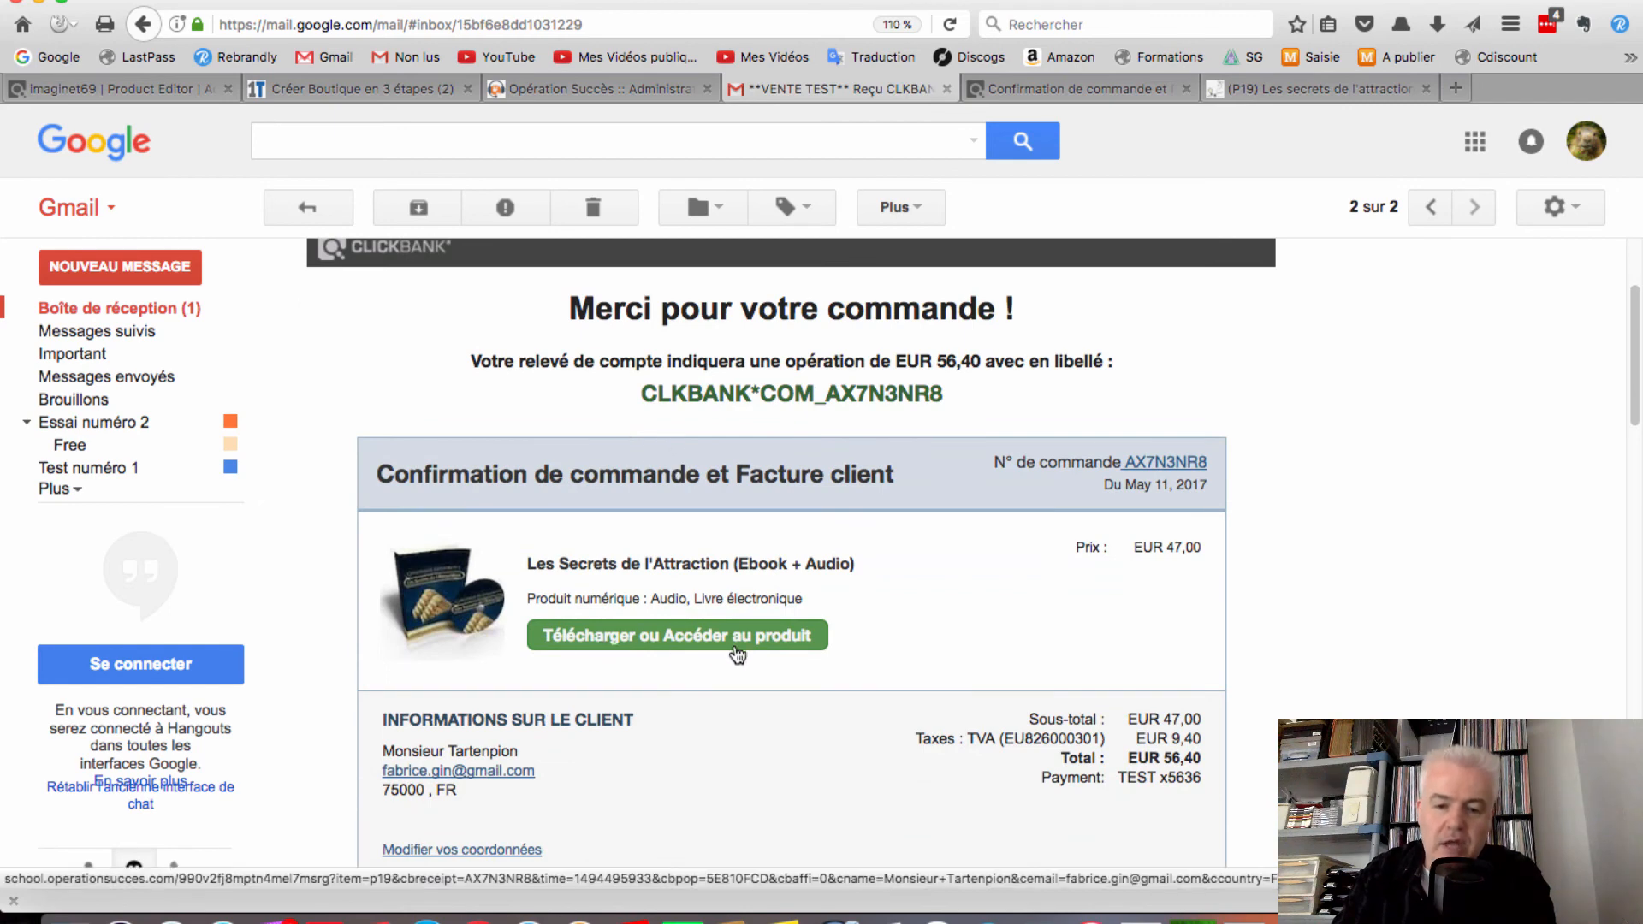
scroll(719, 637, down, 6)
scroll(718, 633, up, 10)
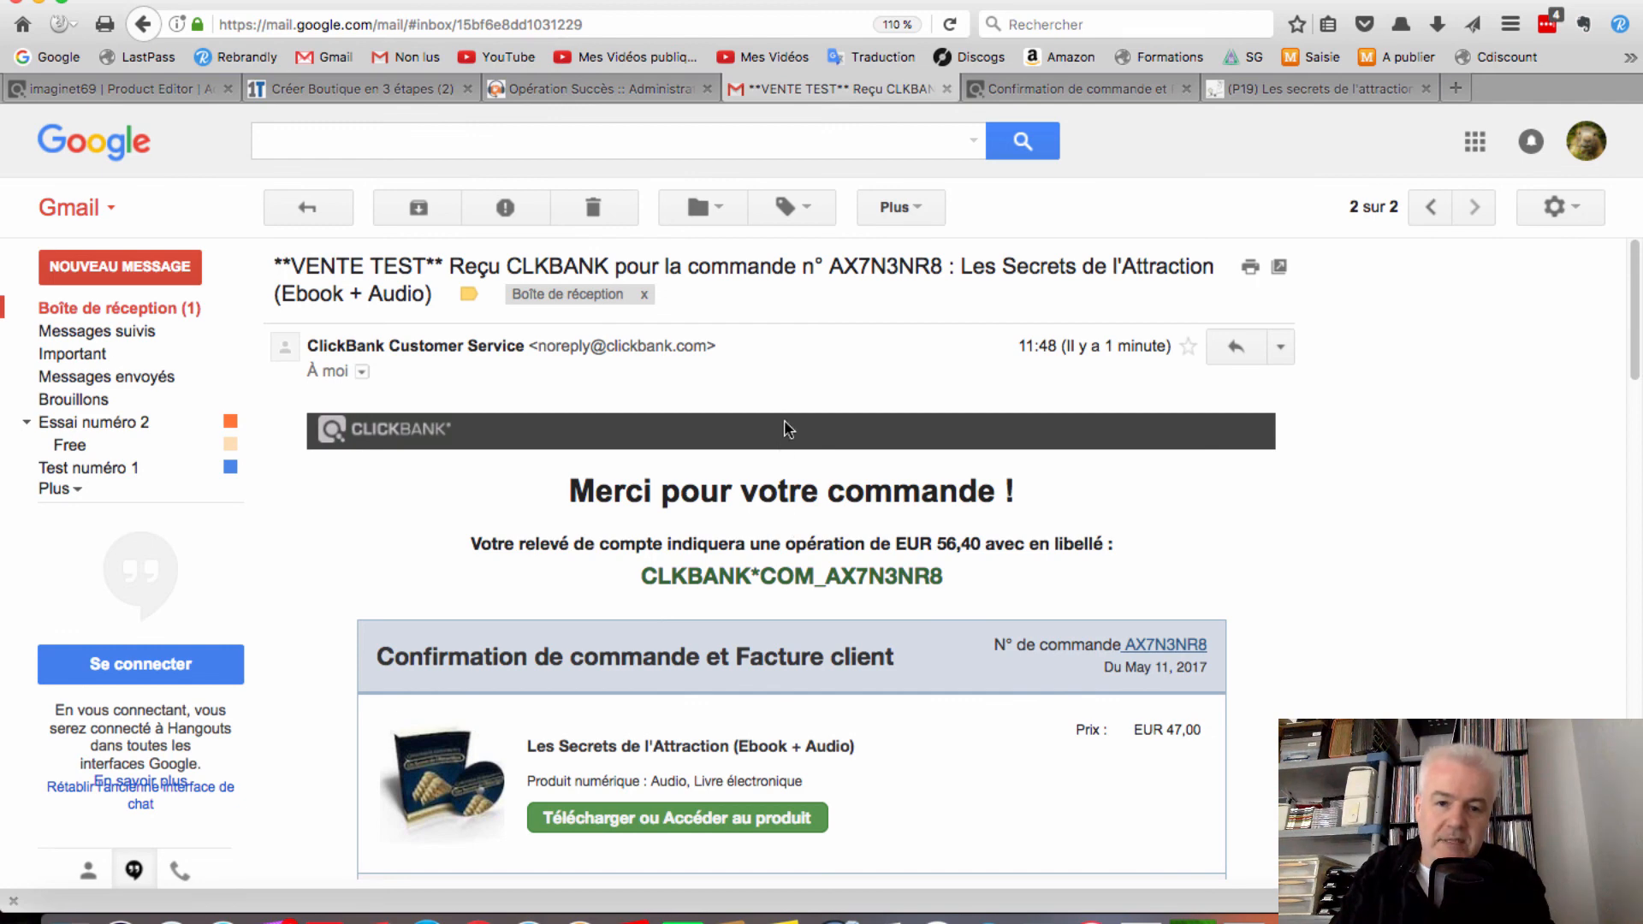
Return to the 1TPE Créer Boutique en 3 étapes page and review the 27 € HT offer
click(1040, 89)
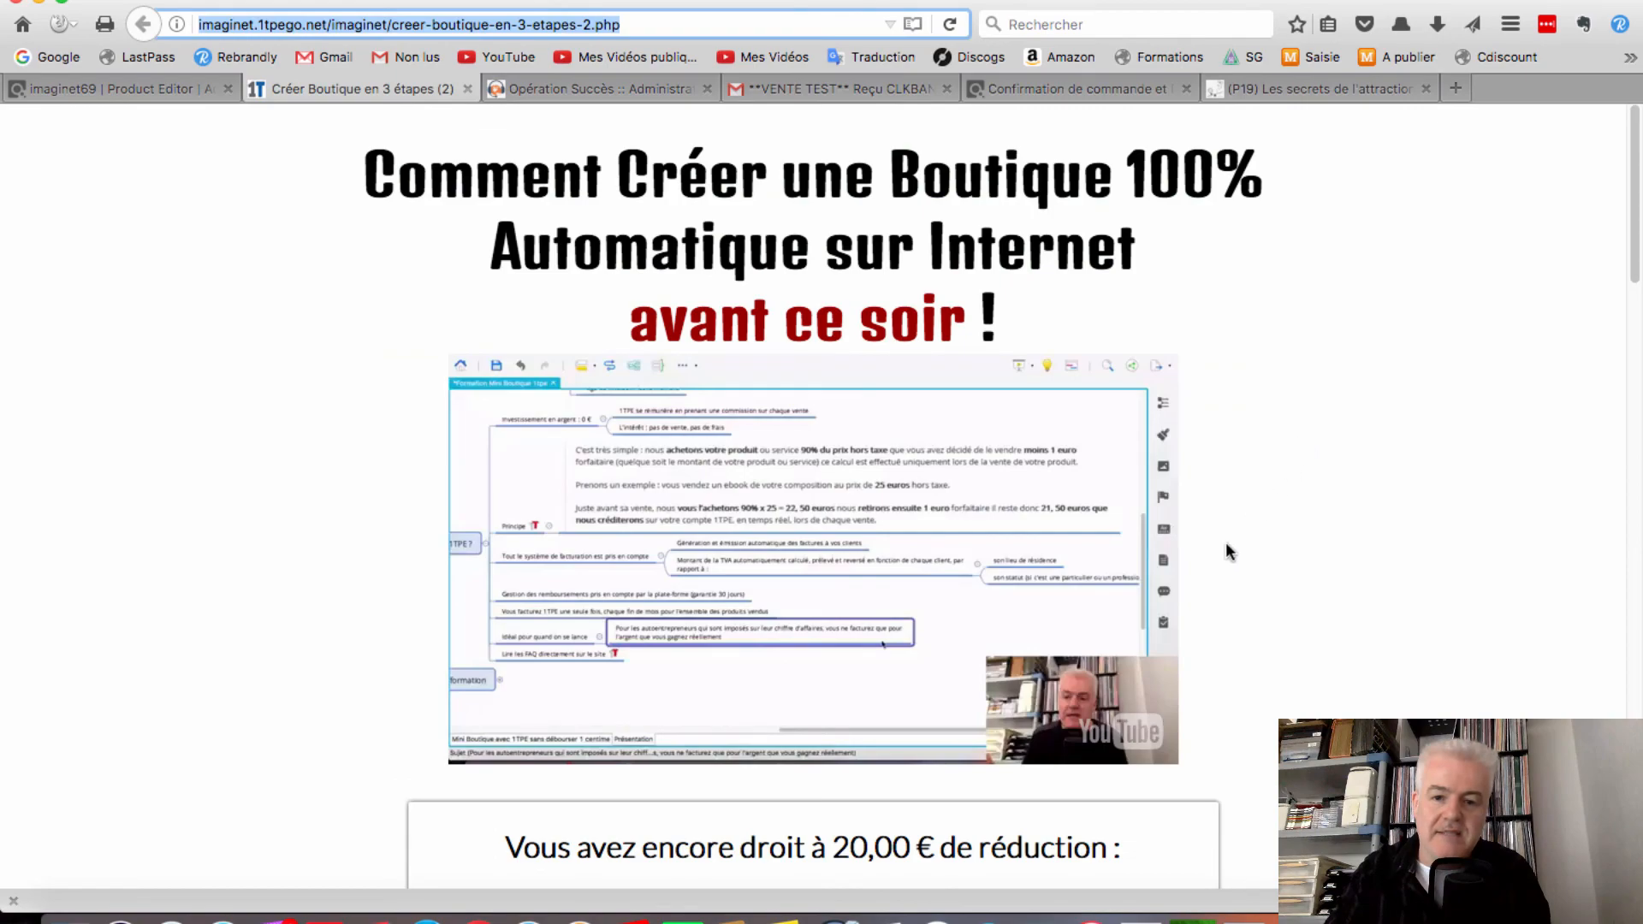
scroll(1225, 547, down, 15)
scroll(1203, 571, down, 10)
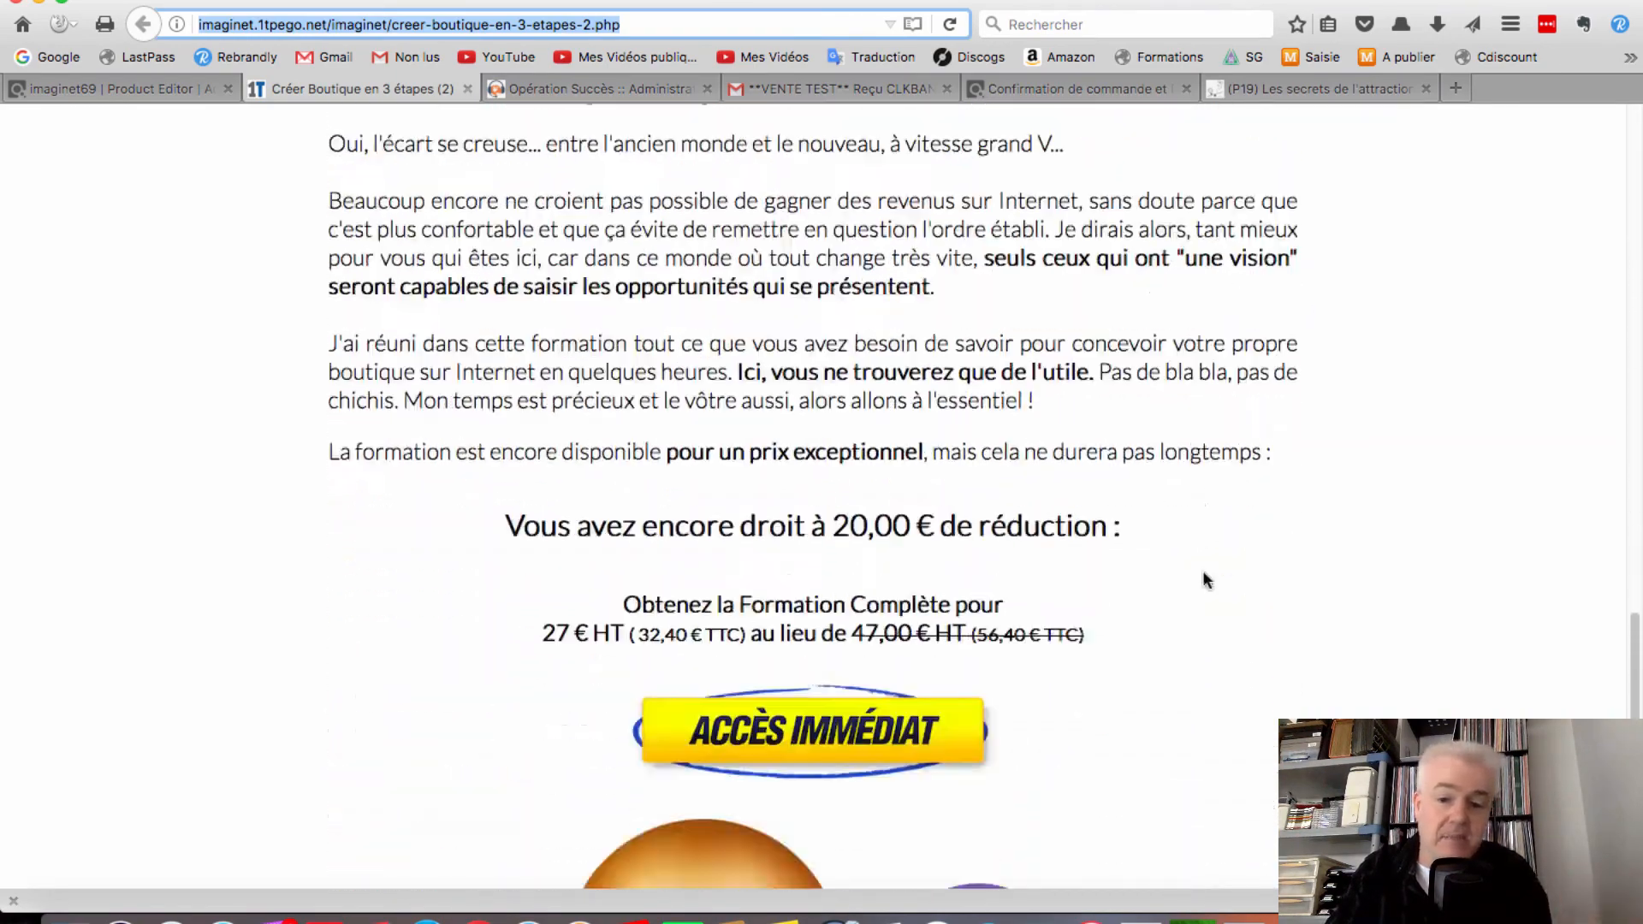
scroll(1207, 577, up, 15)
scroll(1233, 599, up, 10)
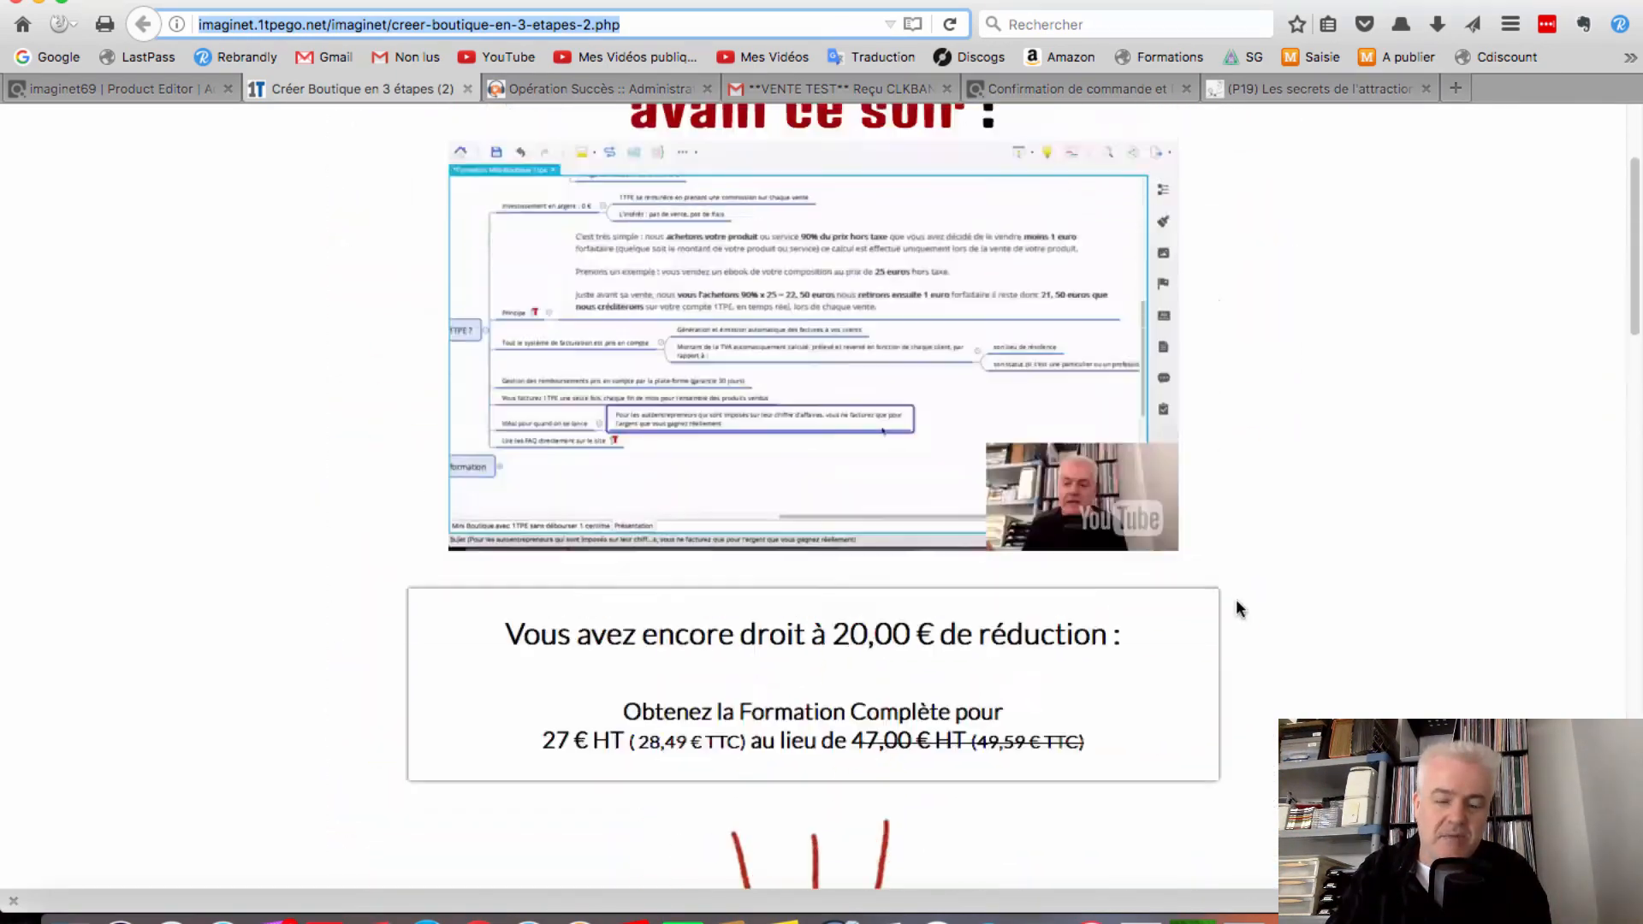